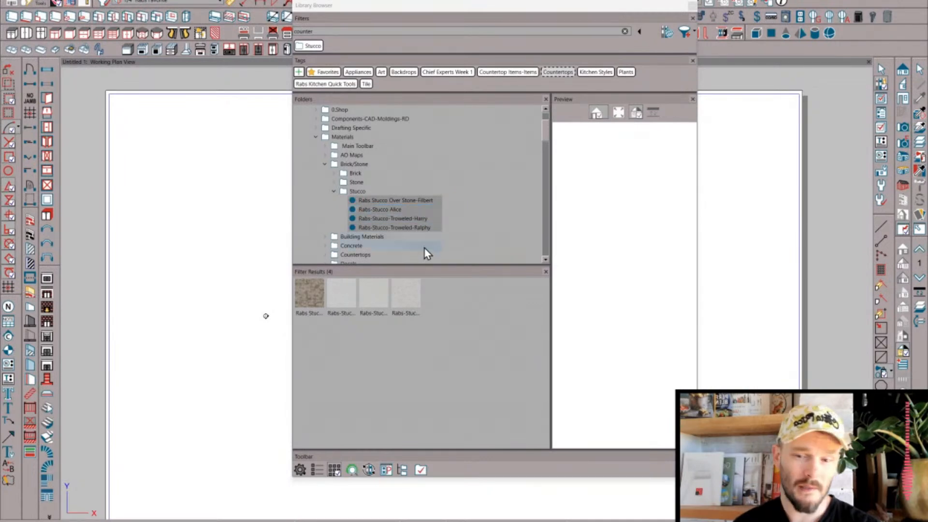
# - Filter the library to the Materials folder and collapse its Stucco, Brick/Stone and Exterior Surfacing subfolders
pyautogui.click(422, 471)
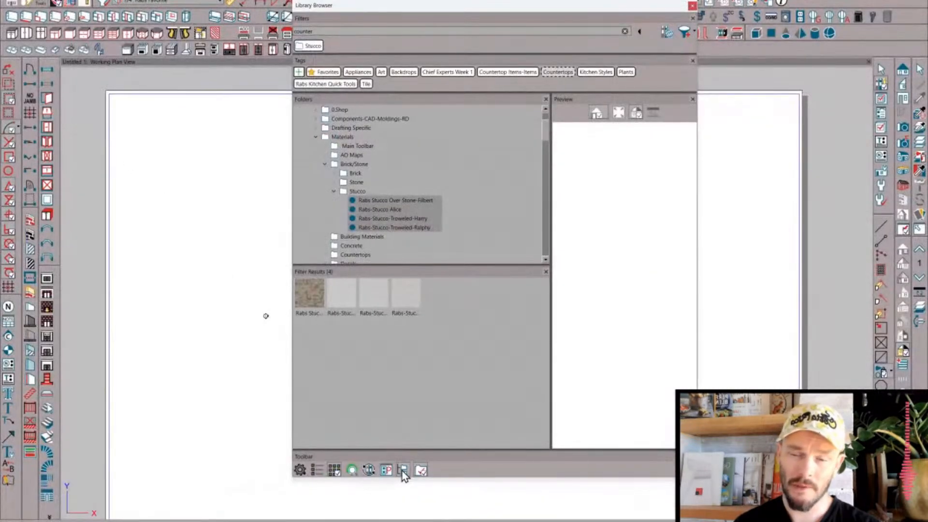
pyautogui.click(356, 192)
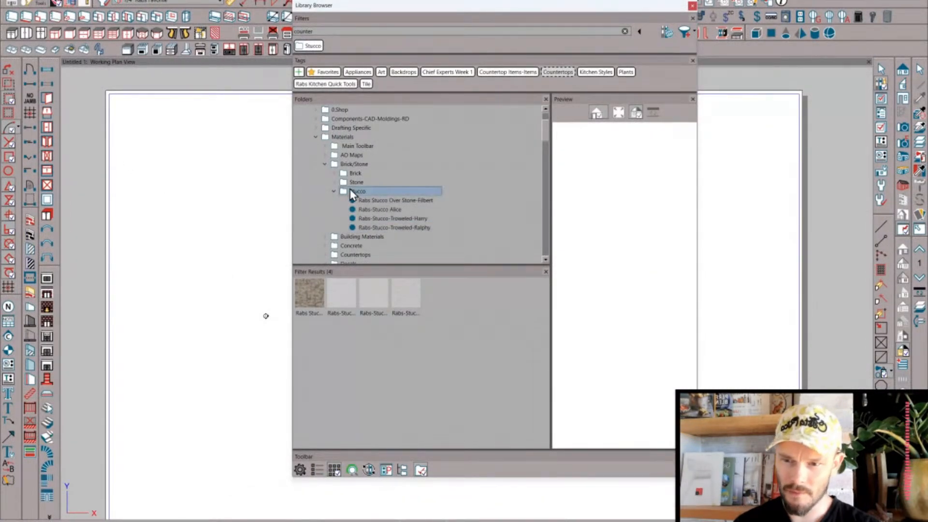
pyautogui.click(336, 139)
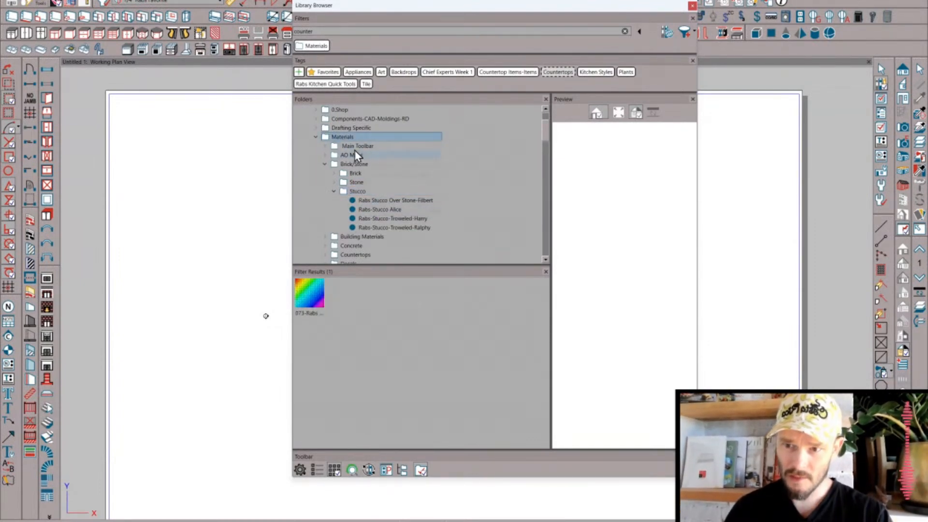
pyautogui.click(333, 191)
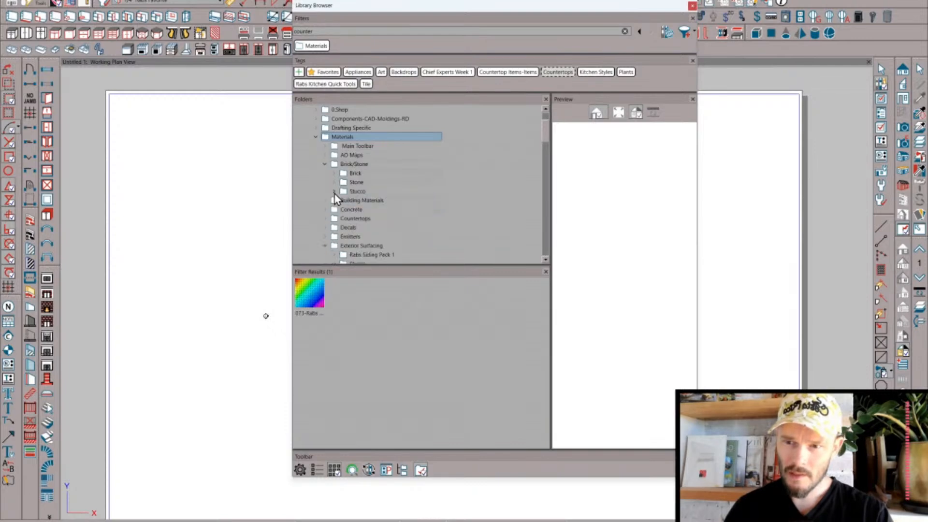
pyautogui.click(326, 166)
pyautogui.click(326, 217)
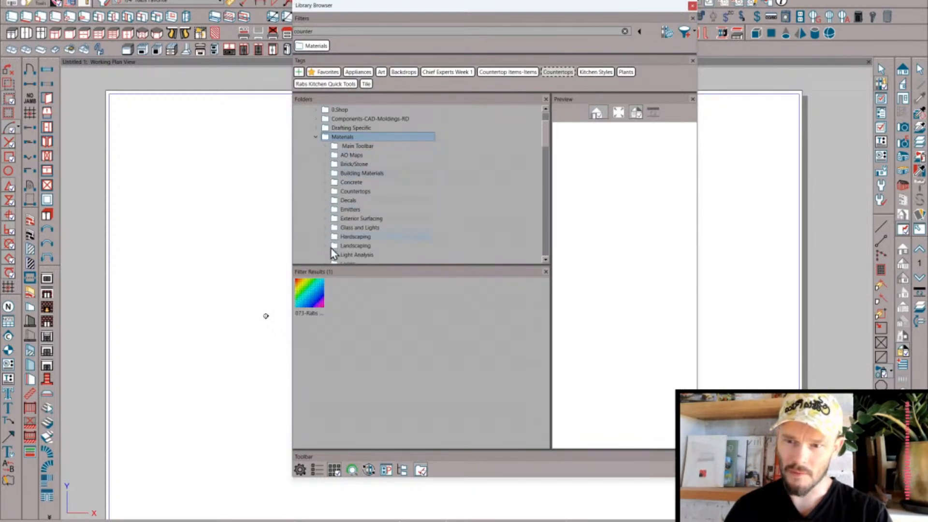
# - Look through the Materials subfolders and compare the filter results with and without subfolder contents included
pyautogui.scroll(-1, 354, 212)
pyautogui.scroll(1, 354, 212)
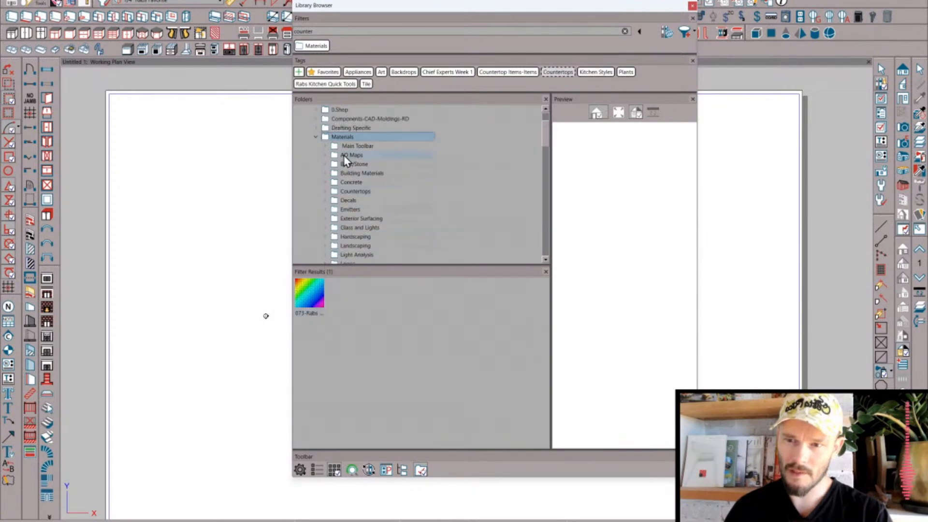
pyautogui.scroll(-4, 333, 187)
pyautogui.scroll(-5, 336, 196)
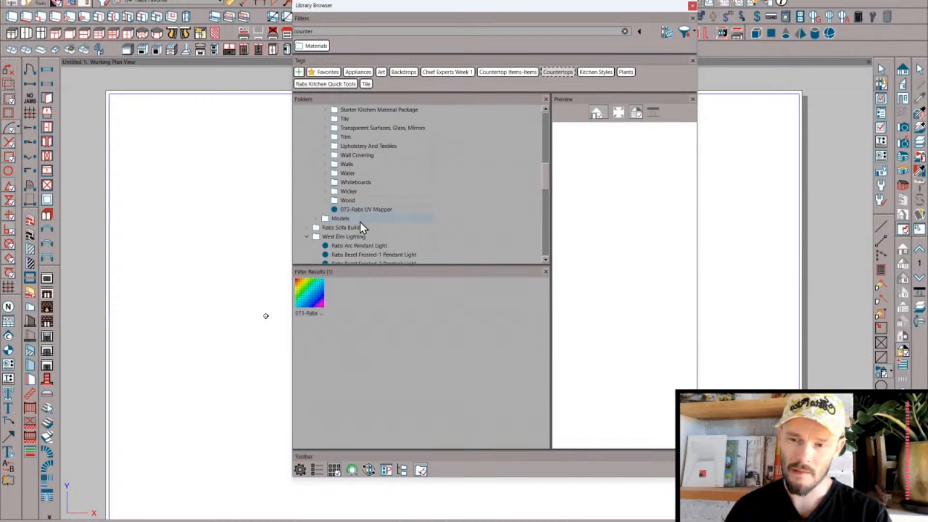
pyautogui.scroll(4, 396, 218)
pyautogui.click(405, 475)
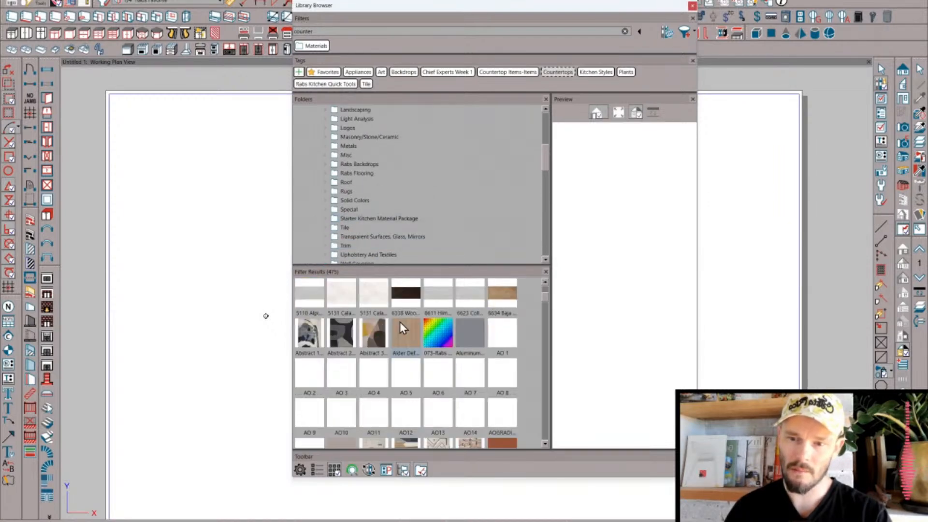
pyautogui.scroll(-3, 381, 160)
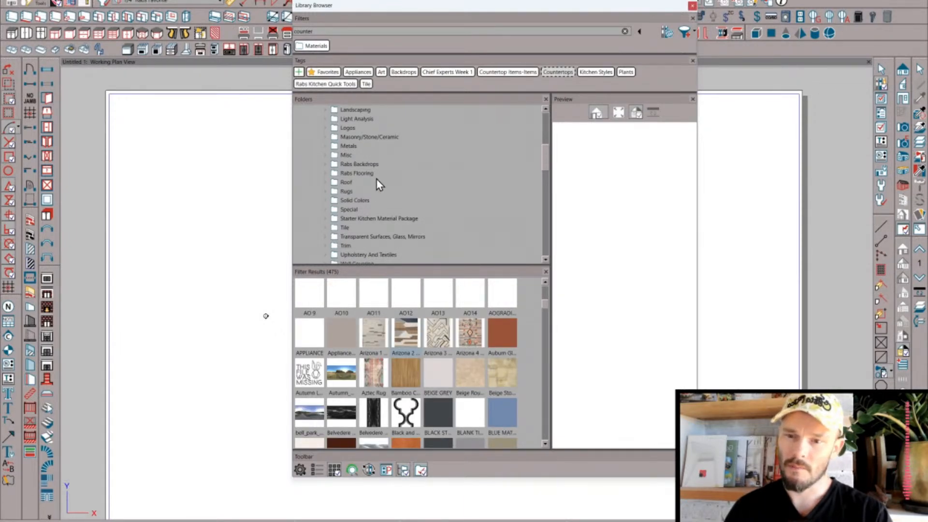
pyautogui.click(403, 470)
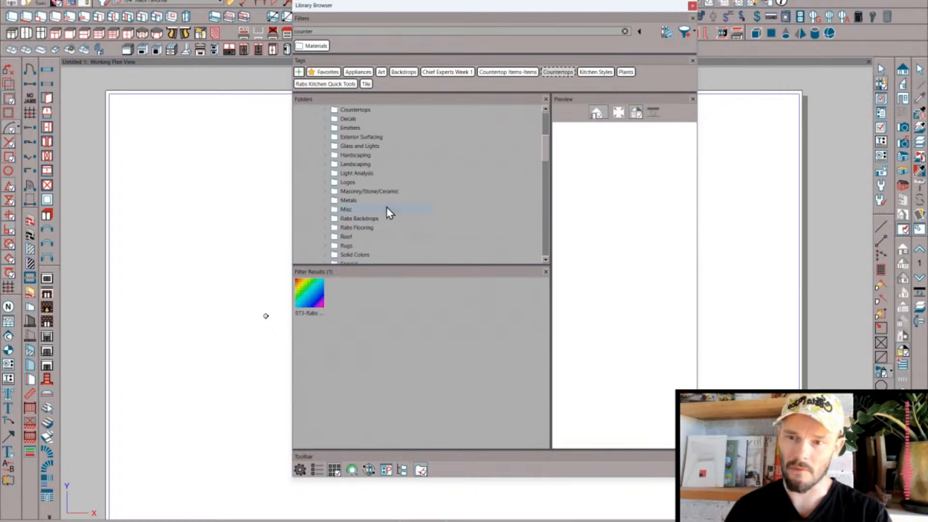
pyautogui.scroll(-2, 389, 201)
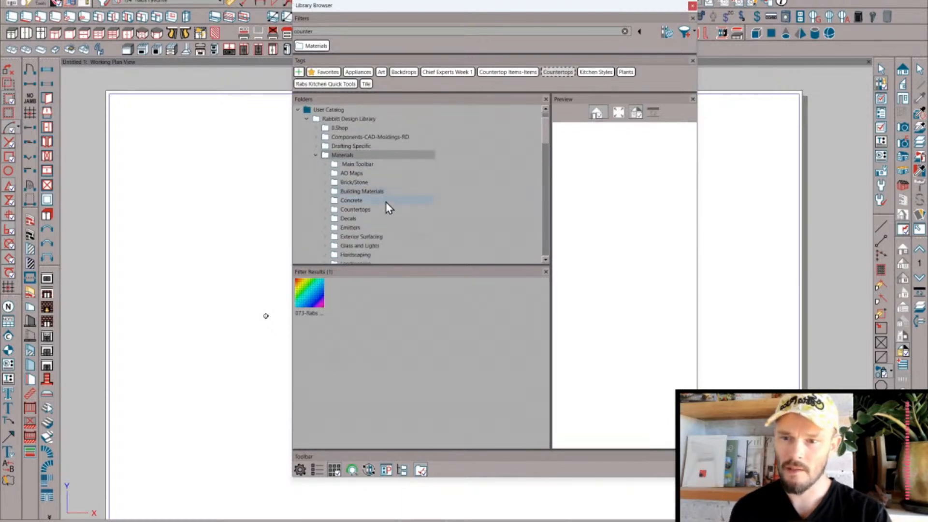
# - Select all four stucco materials in Brick/Stone > Stucco and review their keywords in Search Attributes
pyautogui.click(324, 156)
pyautogui.click(334, 182)
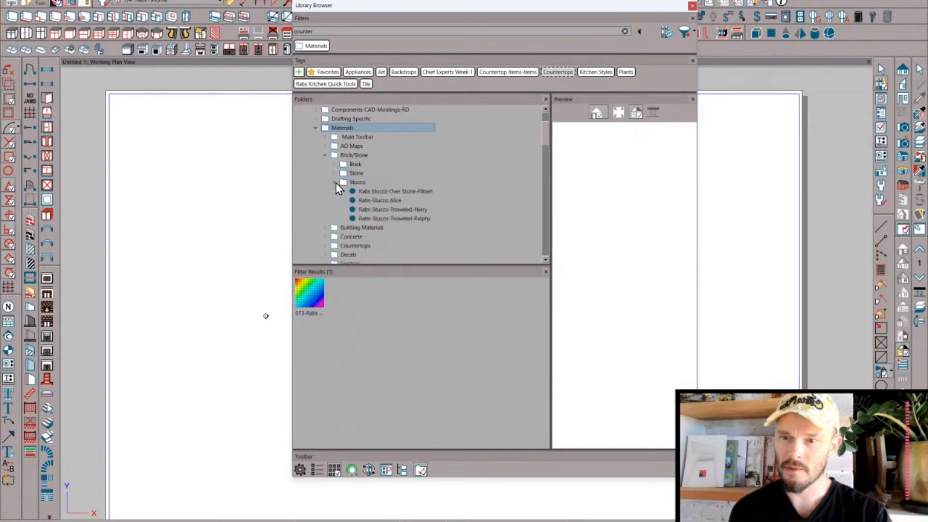
pyautogui.click(390, 194)
pyautogui.keyDown('shift'); pyautogui.click(390, 218); pyautogui.keyUp('shift')
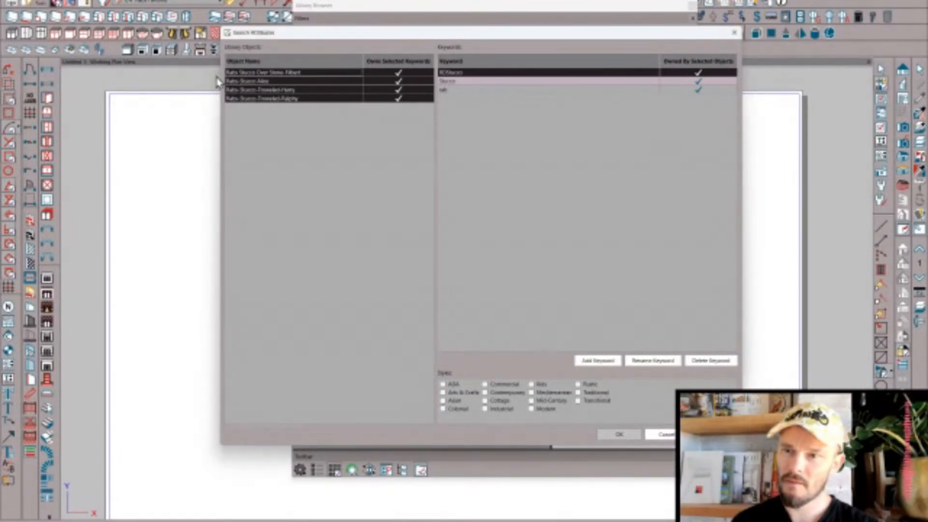
pyautogui.click(449, 91)
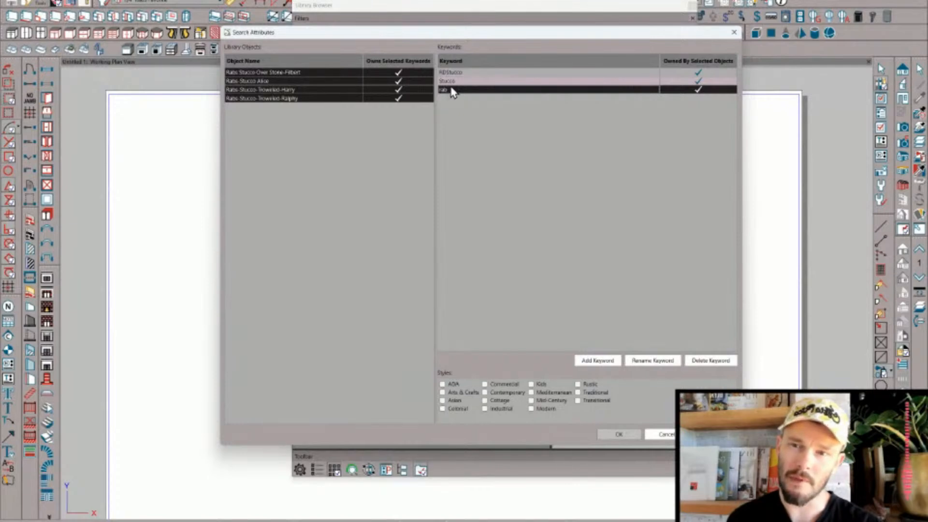
# - Add the keywords "Wall" and "Exterior" to the four stucco materials and accept the search attributes
pyautogui.click(609, 365)
pyautogui.write('Wi')
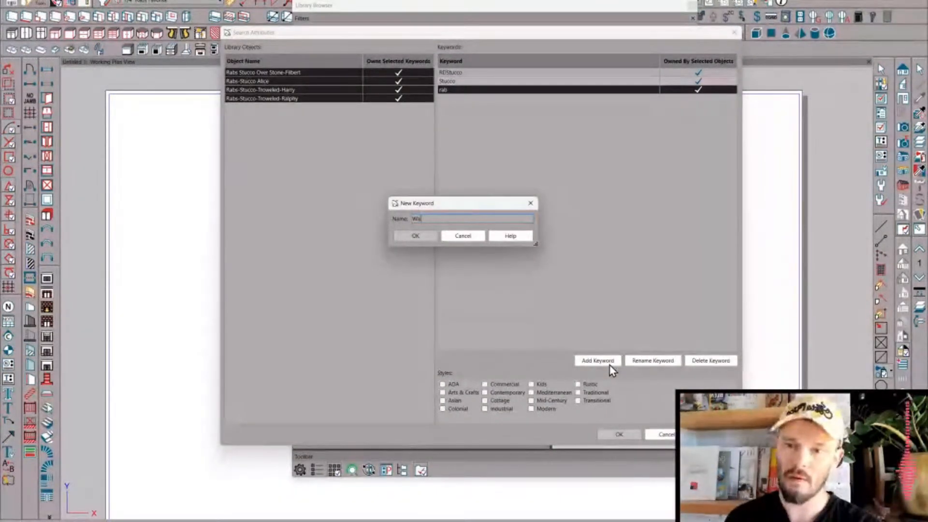
pyautogui.press('Return')
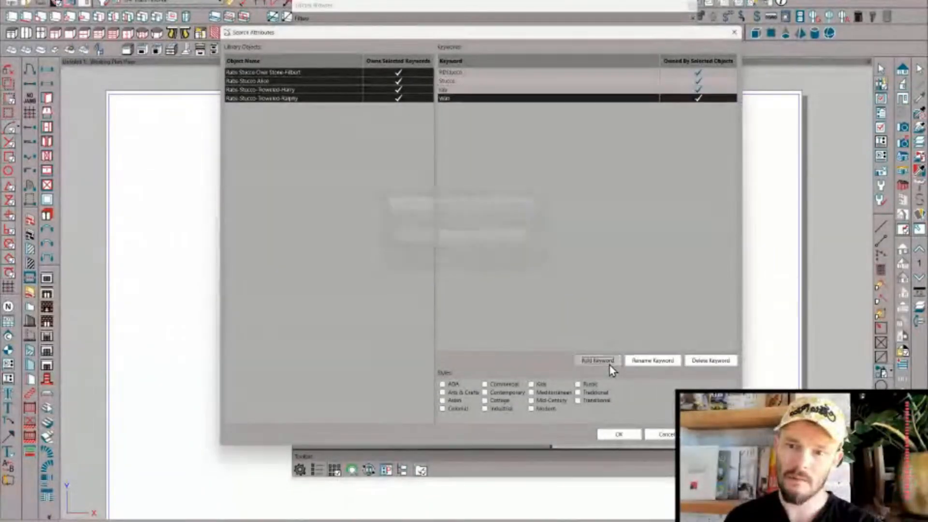
pyautogui.click(609, 365)
pyautogui.write('Ext')
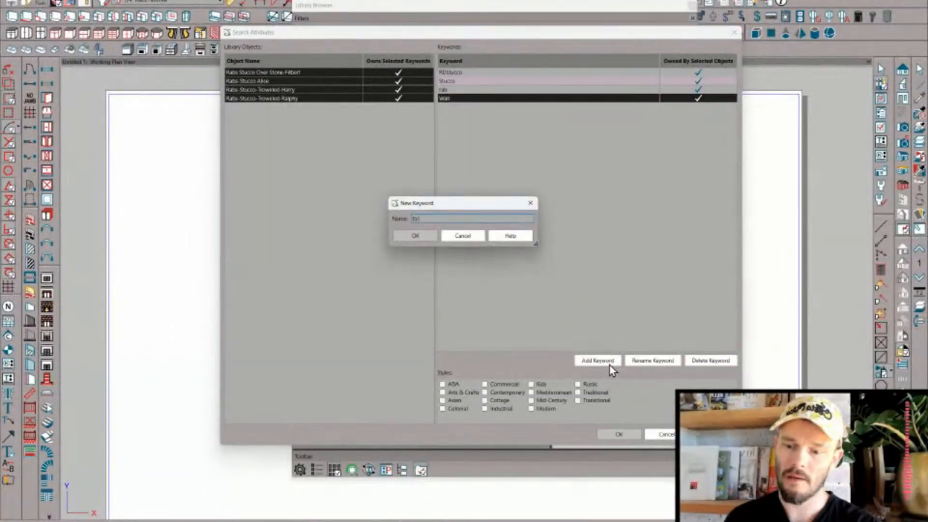
pyautogui.write('erior')
pyautogui.press('Return')
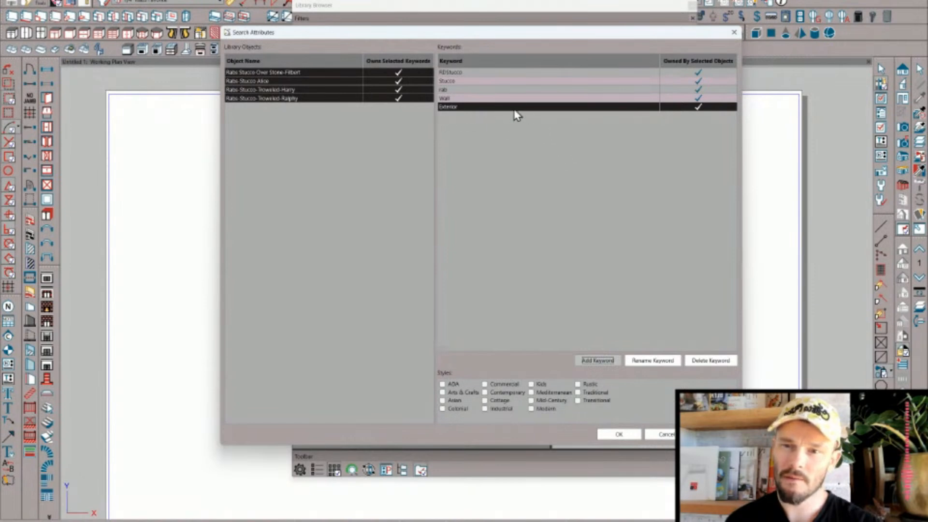
pyautogui.click(620, 434)
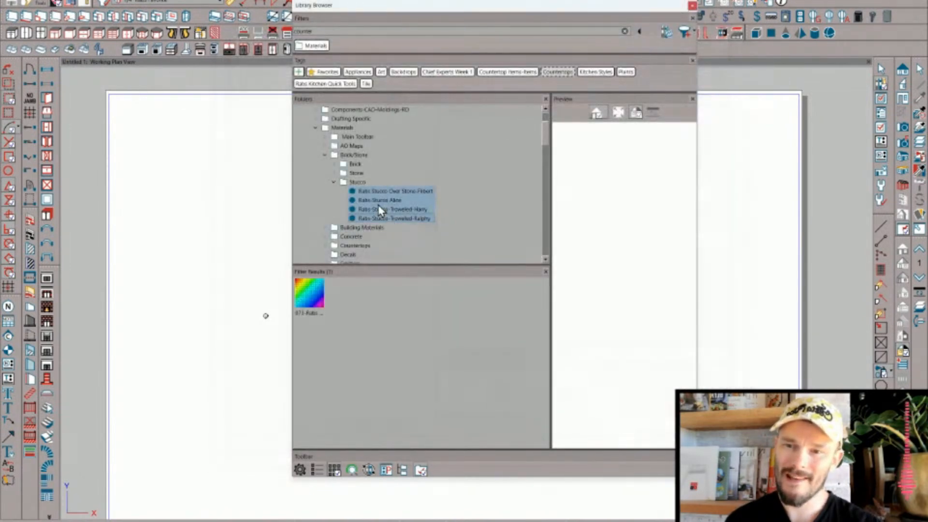
# - Move the four stucco materials to the Stucco folder under Materials/Exterior Surfacing
pyautogui.rightClick(374, 197)
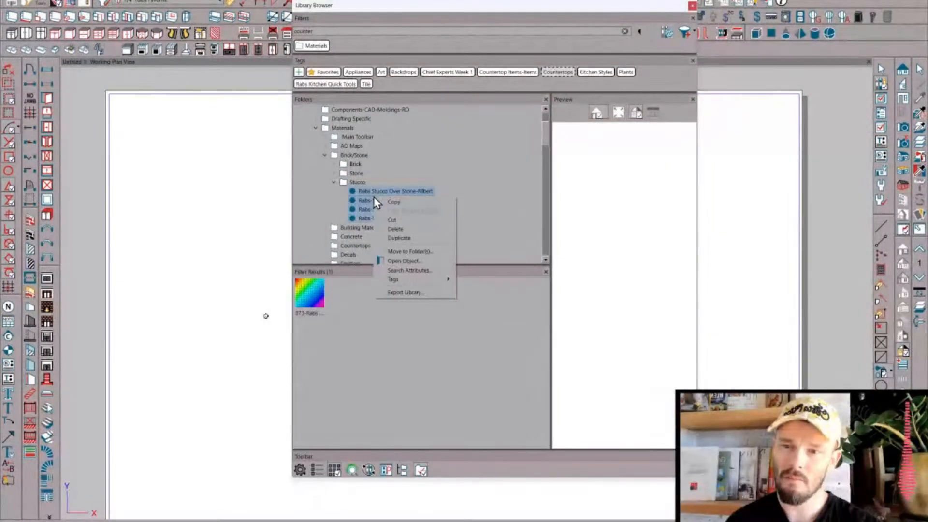
pyautogui.click(407, 252)
pyautogui.click(428, 107)
pyautogui.write('stucco')
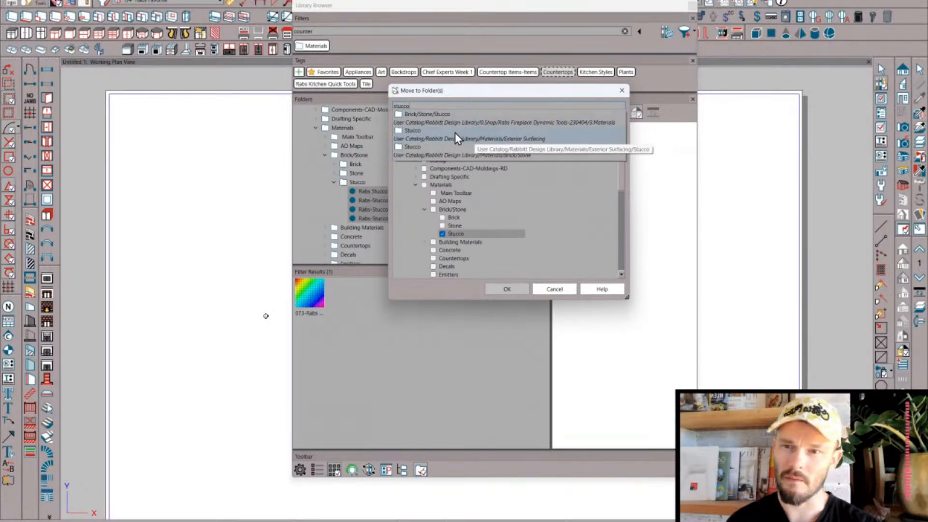
pyautogui.click(413, 138)
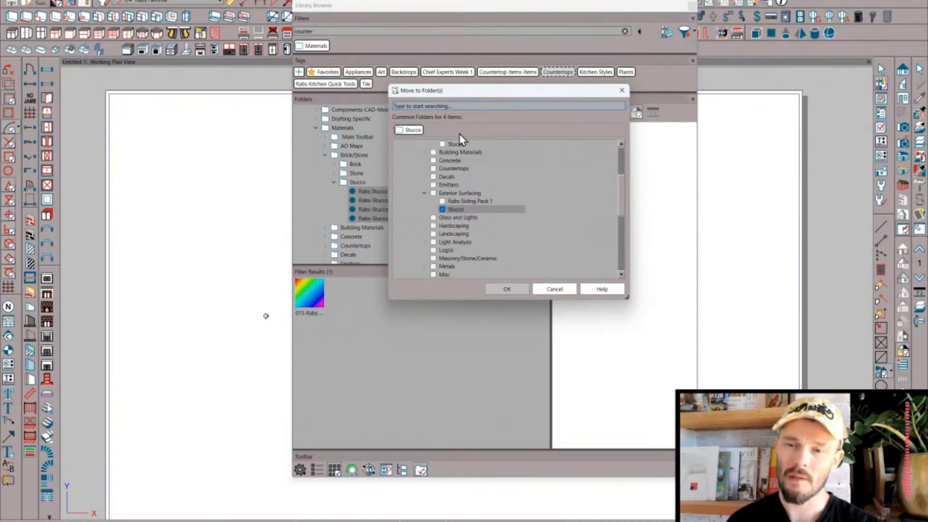
pyautogui.click(515, 291)
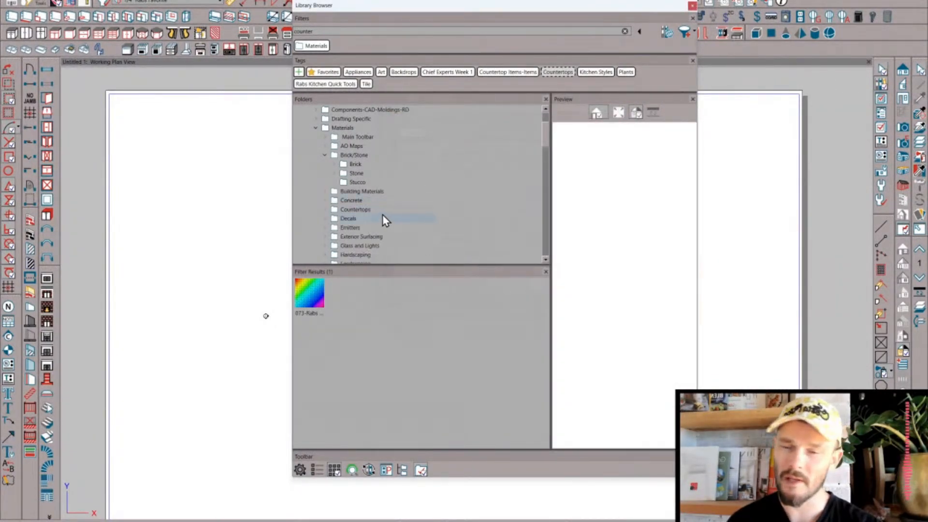
# - Delete the empty Stucco folder from Brick/Stone
pyautogui.click(353, 183)
pyautogui.rightClick(353, 184)
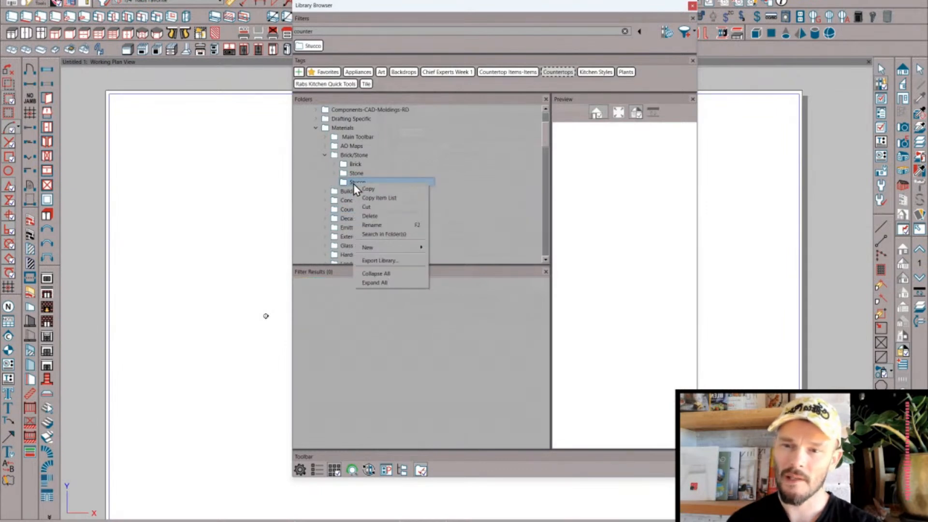
pyautogui.click(375, 217)
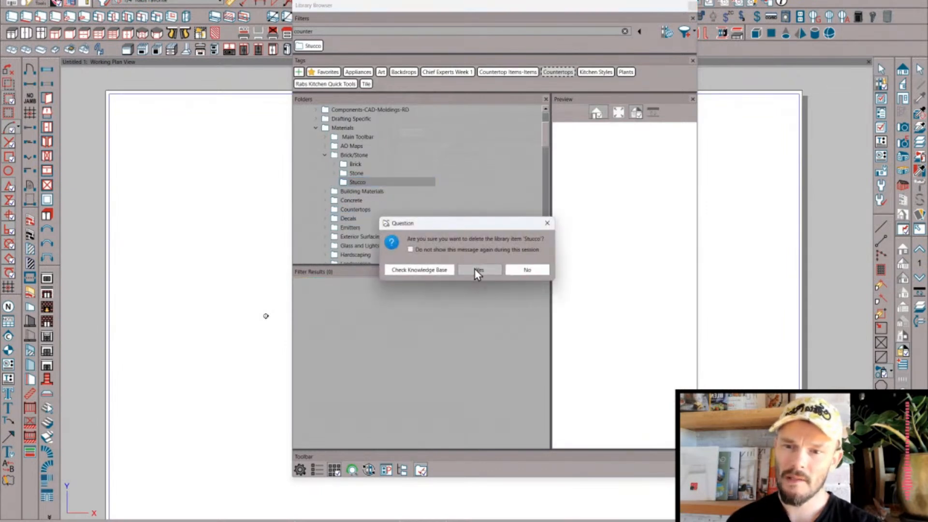
pyautogui.click(474, 268)
# - Compare the commands offered for 073-Rabs UV Mapper in the folder tree with those in the Materials filter results
pyautogui.scroll(-7, 434, 235)
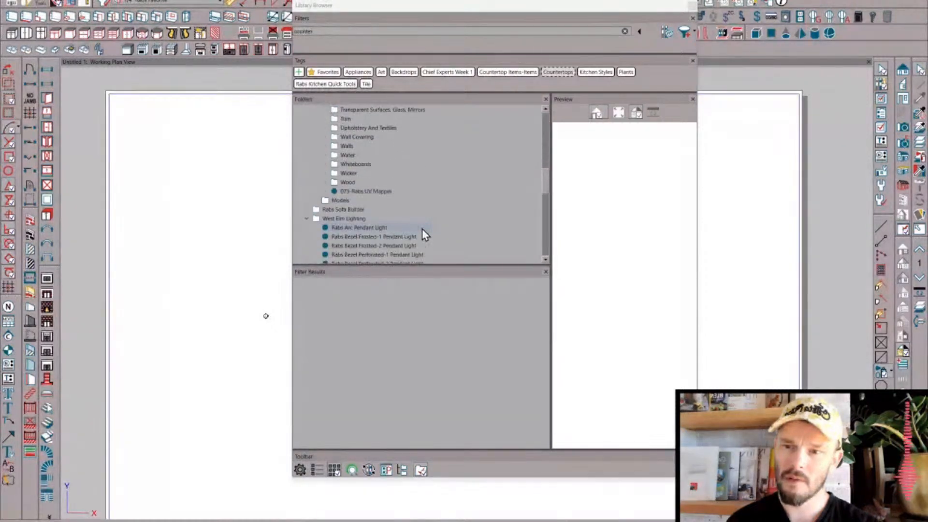
pyautogui.click(358, 193)
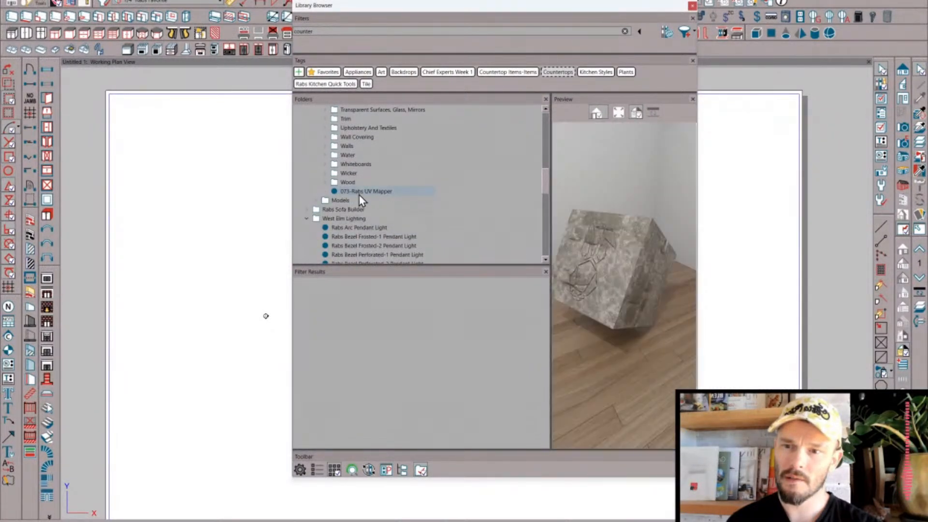
pyautogui.rightClick(360, 192)
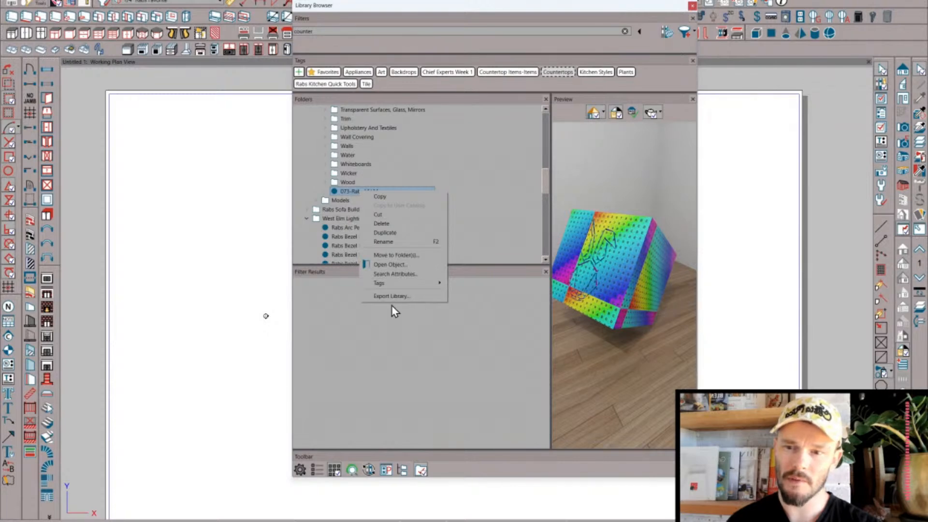
pyautogui.click(469, 188)
pyautogui.scroll(10, 369, 184)
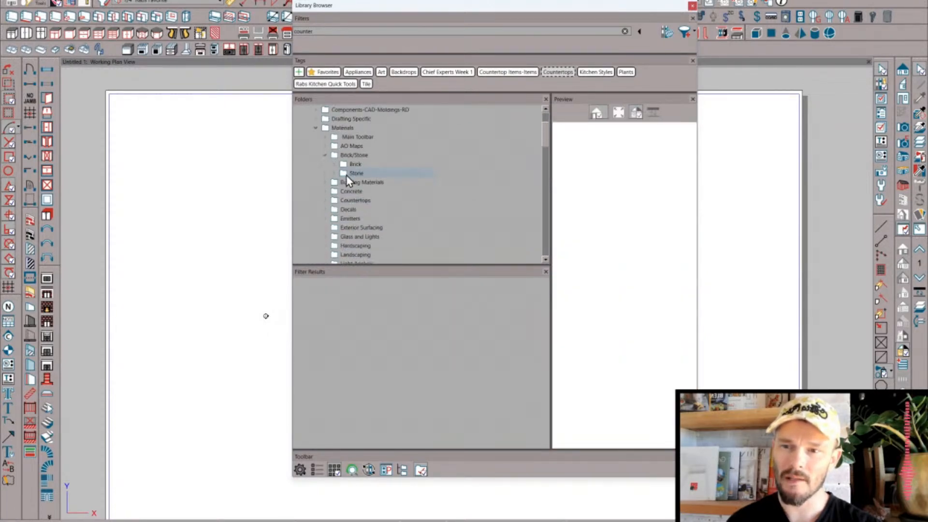
pyautogui.click(338, 129)
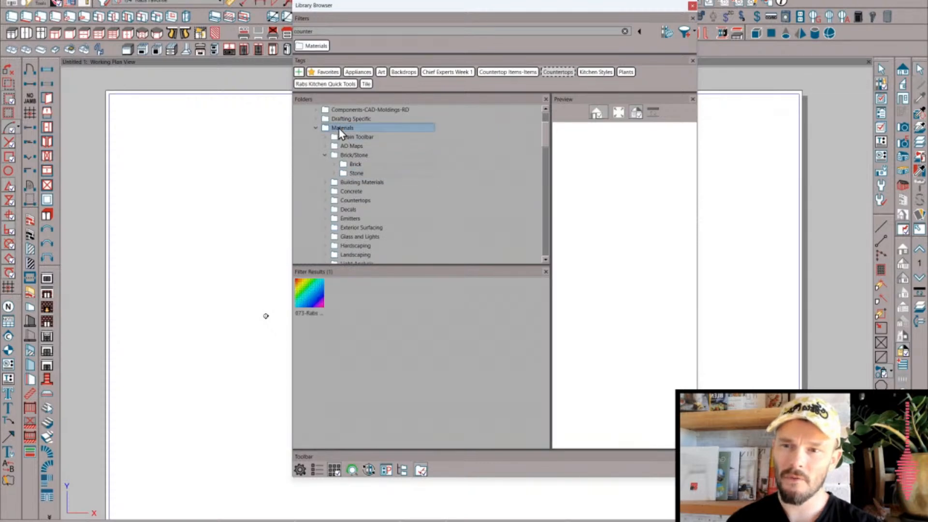
pyautogui.click(305, 299)
pyautogui.rightClick(319, 309)
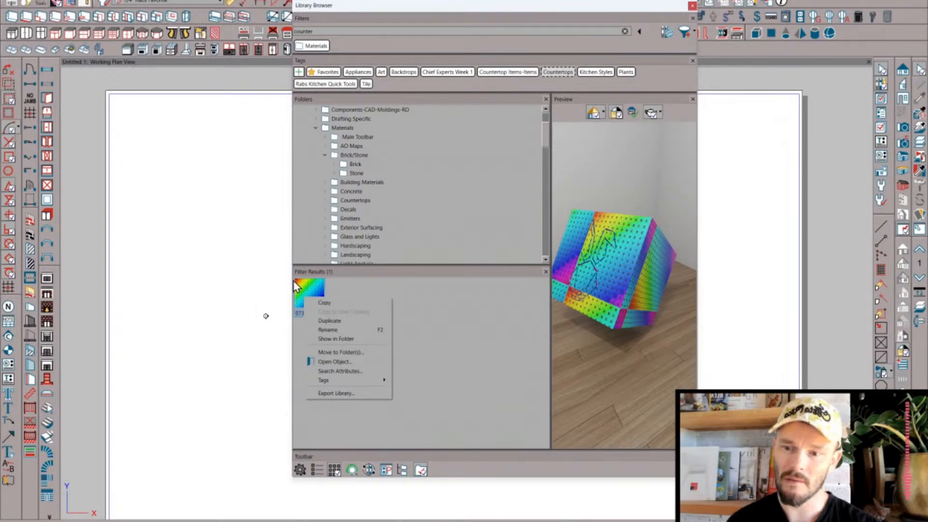
pyautogui.click(442, 289)
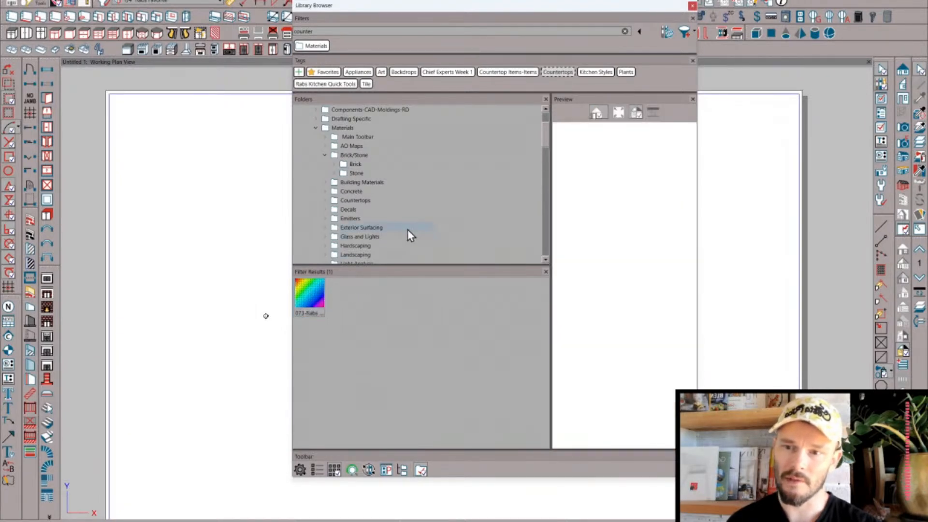
# - Open the search attributes for the four loose materials in the Building Materials folder, from BUILDING PAPER to Thinset
pyautogui.click(323, 156)
pyautogui.click(344, 163)
pyautogui.click(325, 165)
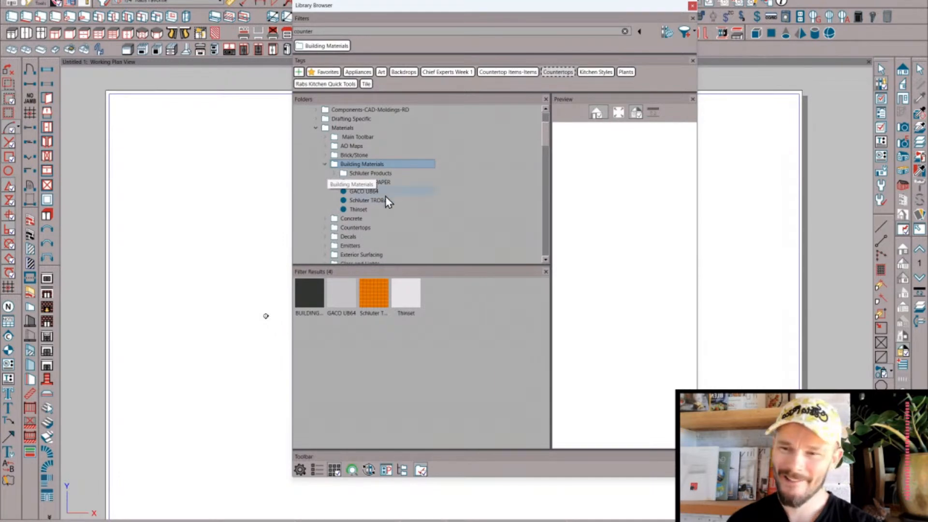
pyautogui.click(365, 183)
pyautogui.keyDown('shift'); pyautogui.click(359, 210); pyautogui.keyUp('shift')
pyautogui.rightClick(360, 211)
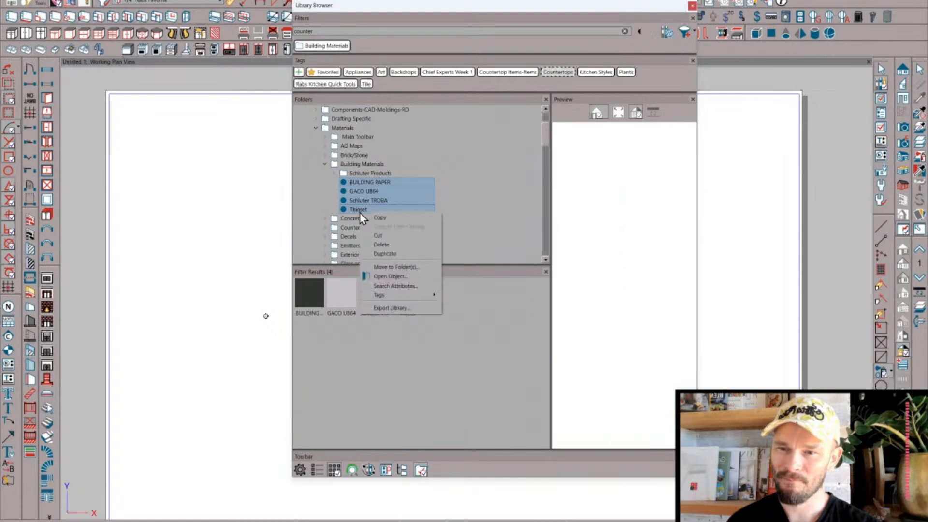
pyautogui.click(393, 285)
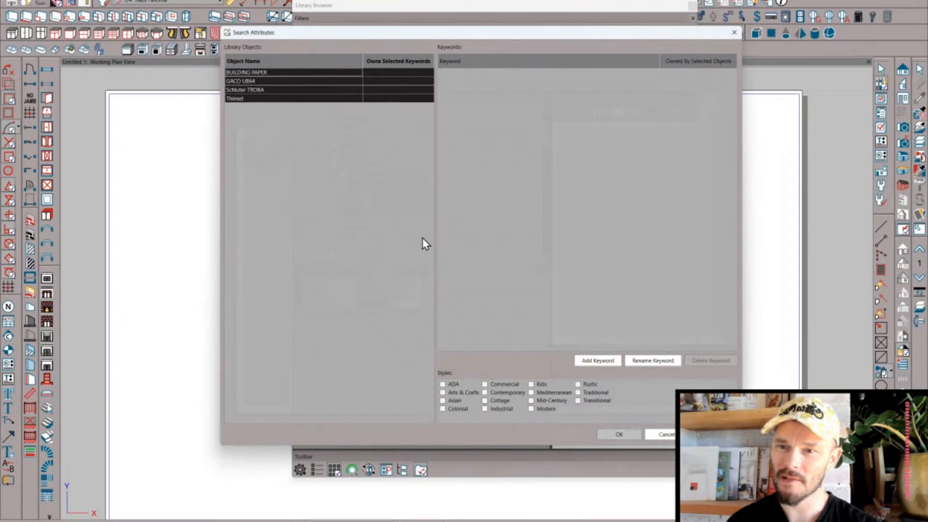
# - Add the keywords "Building Materials" and "Rab" to the four selected materials and accept the search attributes
pyautogui.click(612, 364)
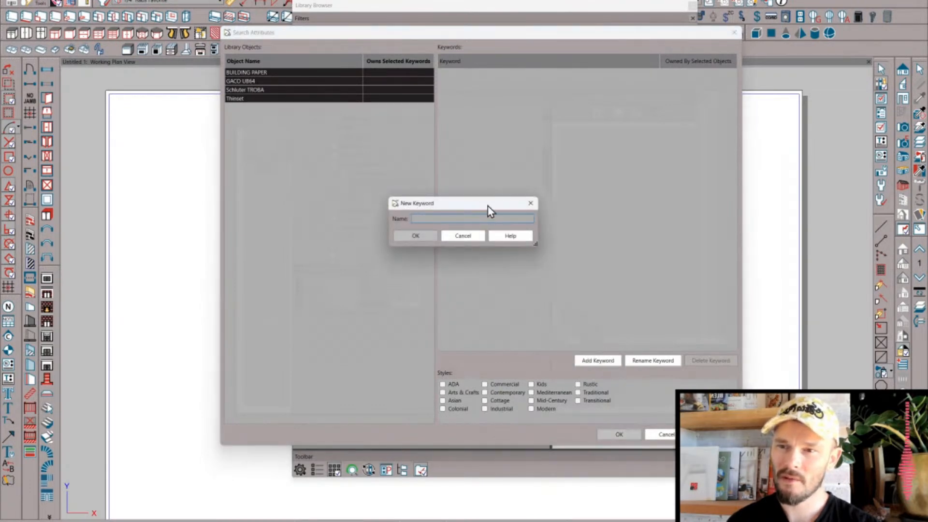
pyautogui.write('Building Materials')
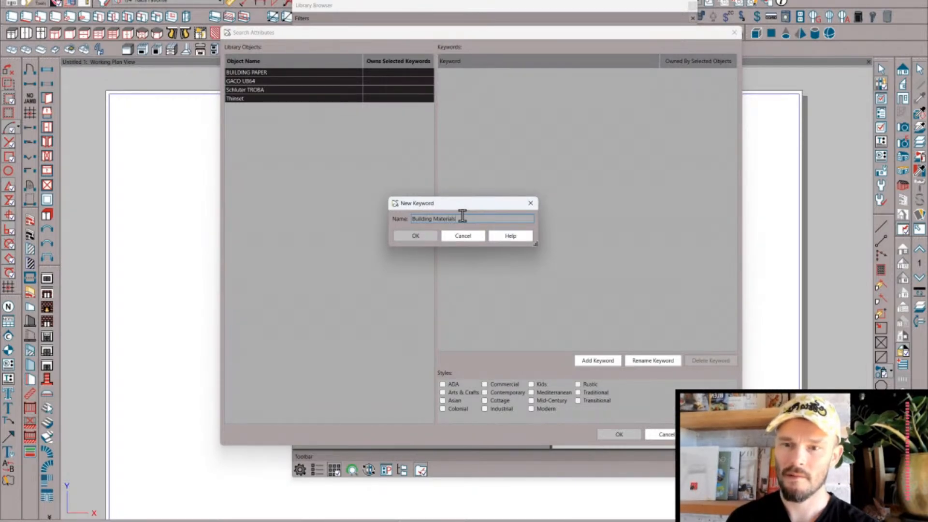
pyautogui.press('Return')
pyautogui.press('Return')
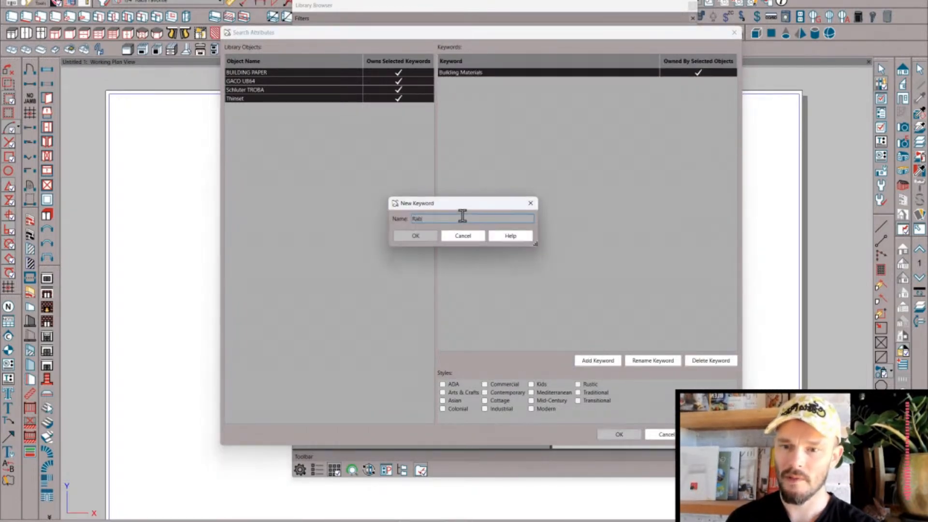
pyautogui.write('Rab')
pyautogui.press('Return')
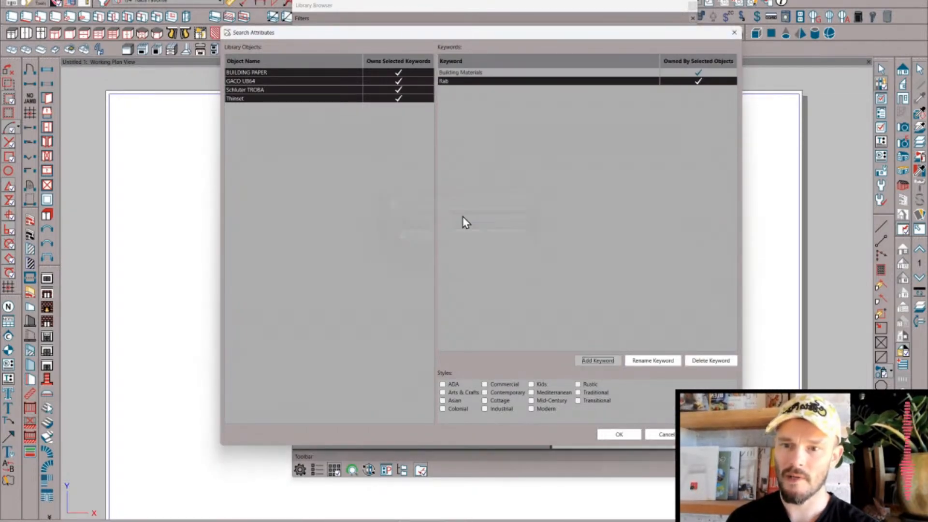
pyautogui.click(619, 434)
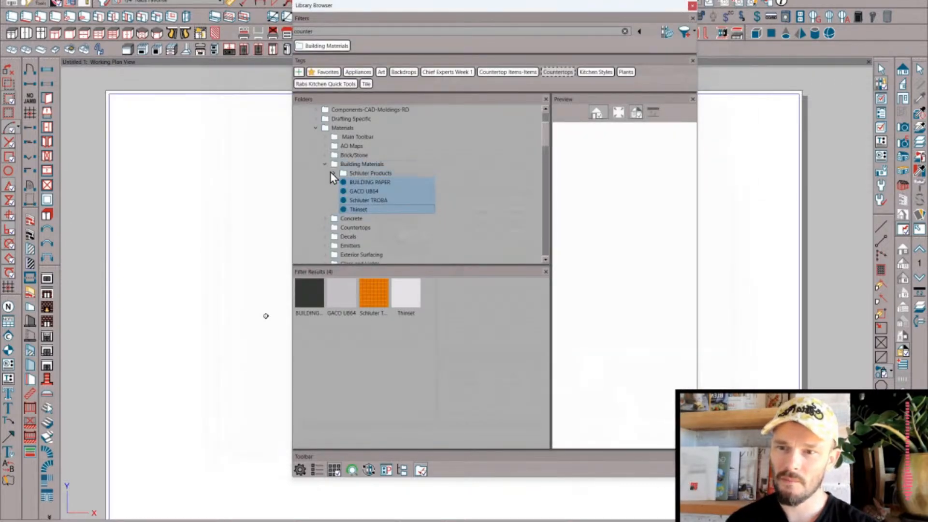
# - Add the keywords "Schluter" and "Building Materials" to the four materials in the Schluter Products folder
pyautogui.click(333, 173)
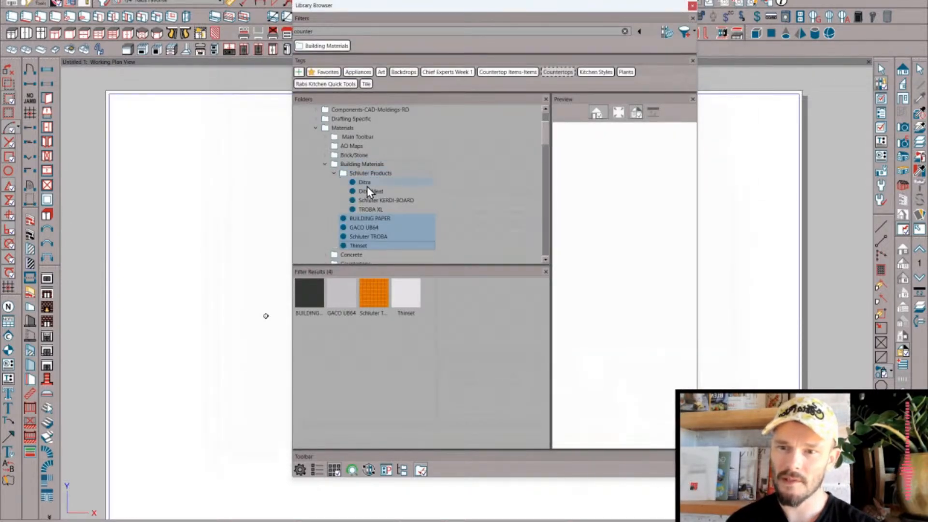
pyautogui.keyDown('shift'); pyautogui.click(372, 211); pyautogui.keyUp('shift')
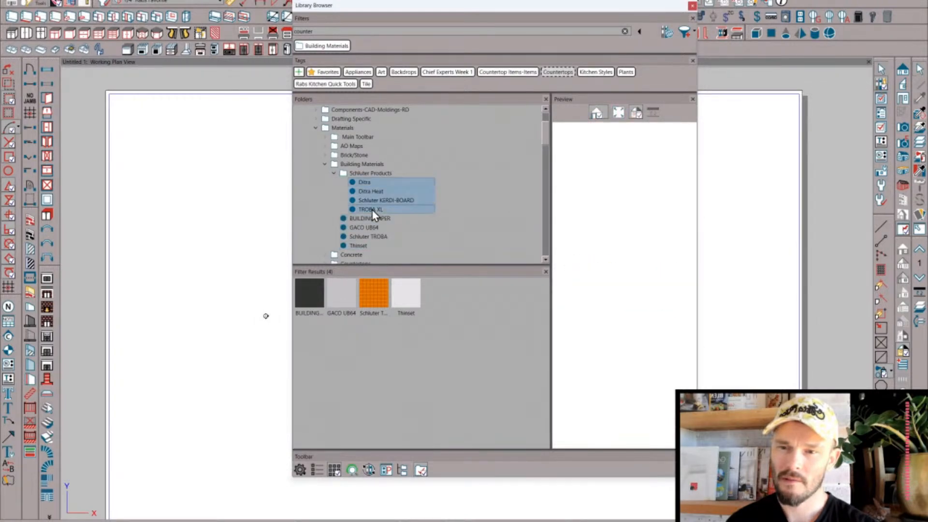
pyautogui.rightClick(397, 249)
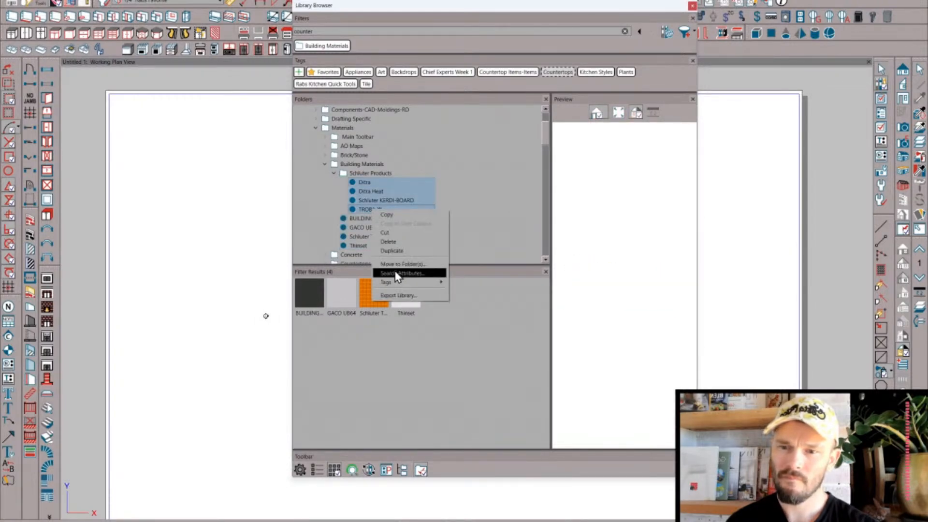
pyautogui.click(395, 271)
pyautogui.click(595, 361)
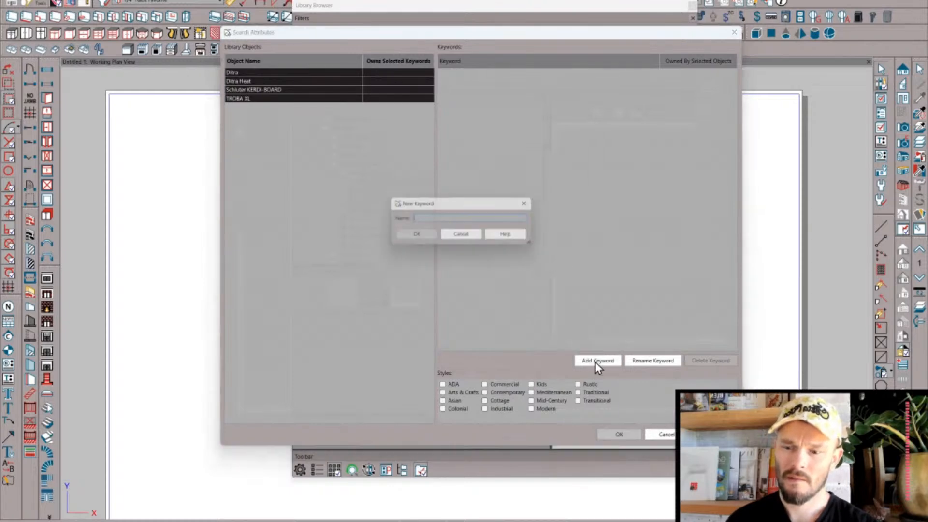
pyautogui.write('Schluter')
pyautogui.press('Return')
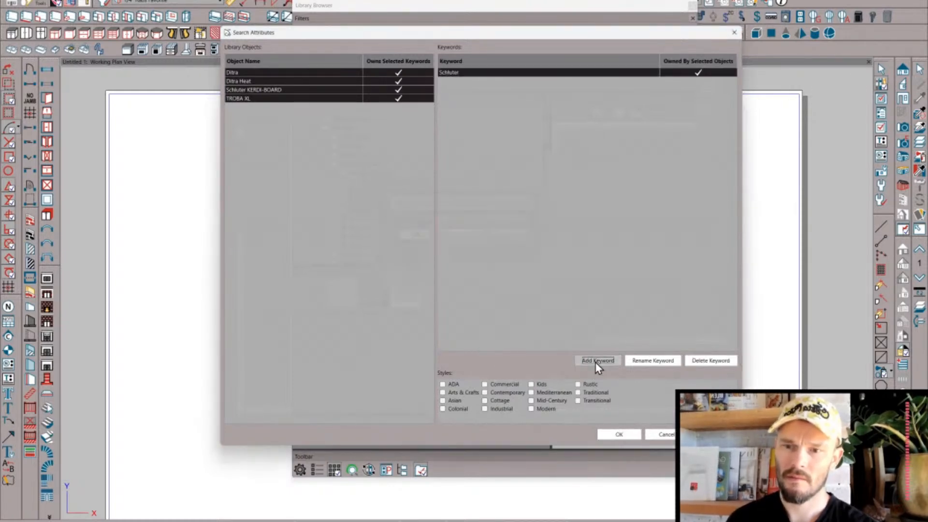
pyautogui.click(595, 363)
pyautogui.write('Building Materials')
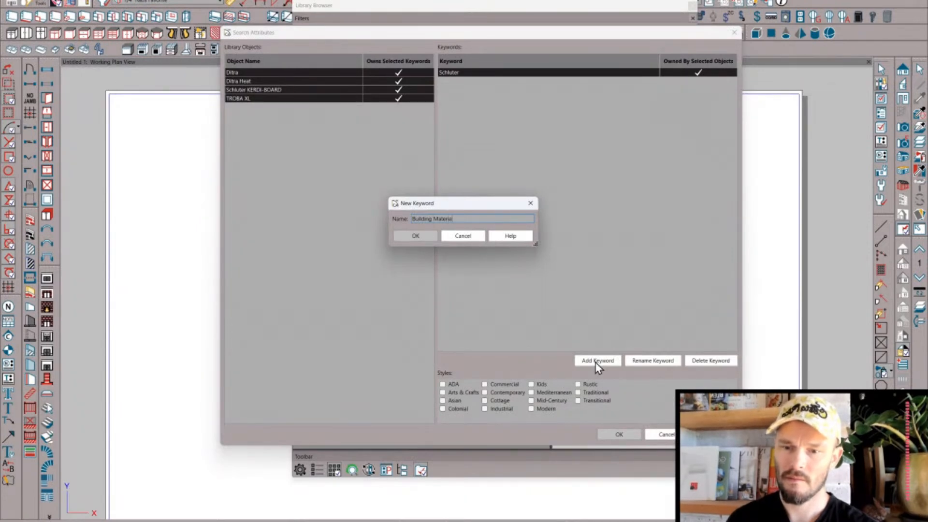
pyautogui.press('Return')
pyautogui.click(628, 434)
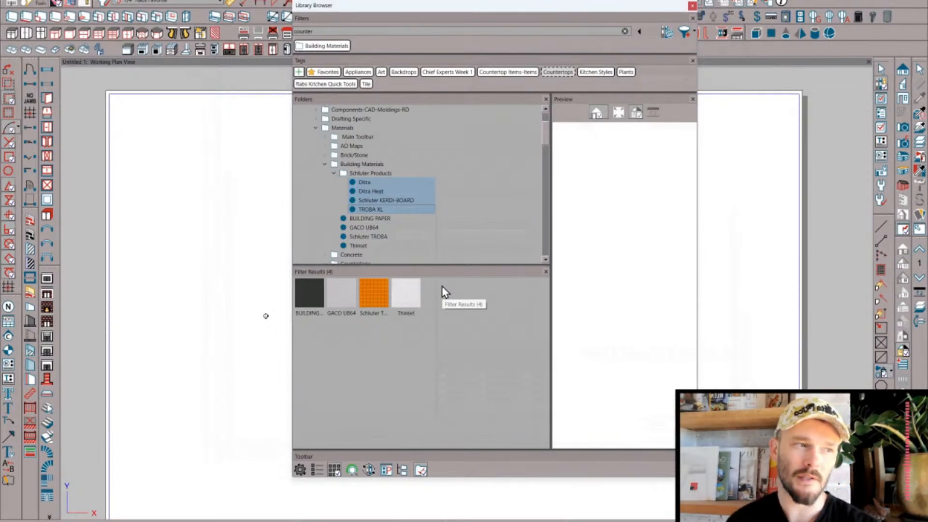
# - Inspect the search attributes of the three materials in the Concrete folder
pyautogui.click(335, 173)
pyautogui.click(324, 164)
pyautogui.click(324, 173)
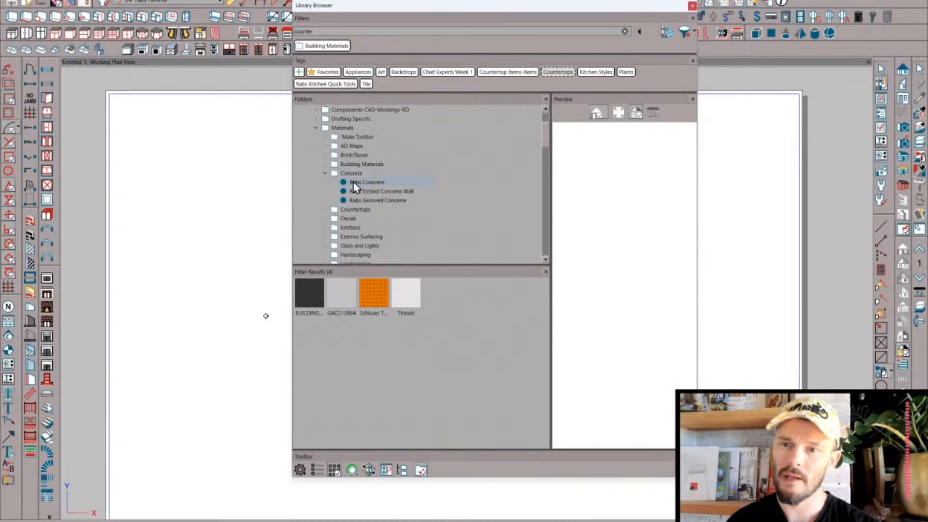
pyautogui.keyDown('shift'); pyautogui.click(373, 201); pyautogui.keyUp('shift')
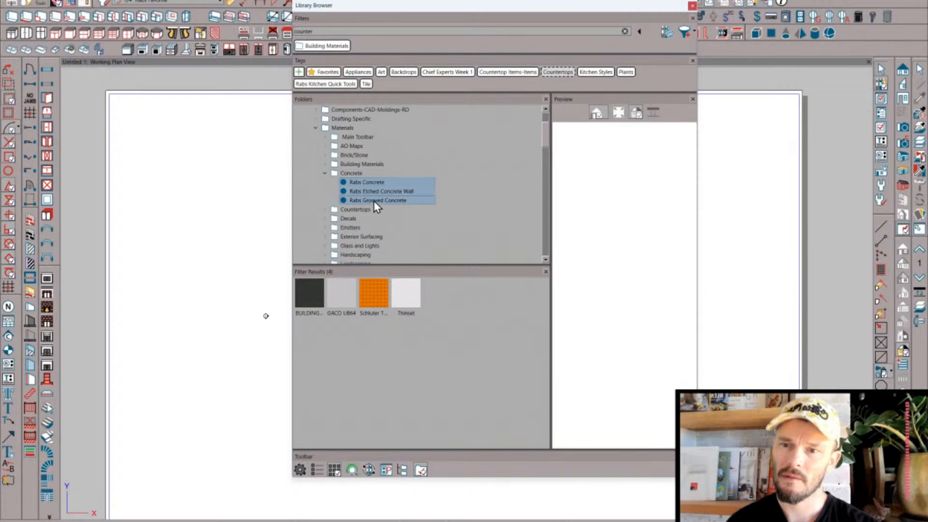
pyautogui.rightClick(373, 201)
pyautogui.click(409, 274)
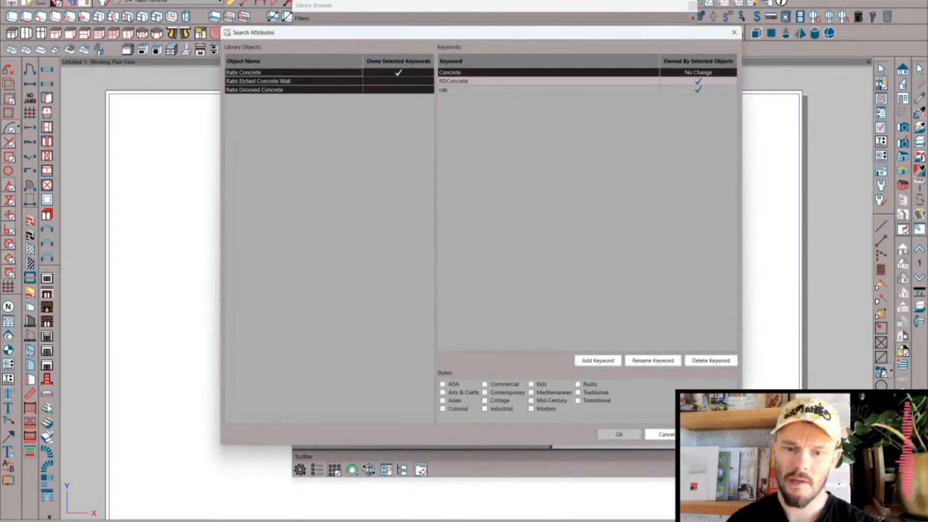
# - Switch to Gmail in the browser, open the attached chief-architect-x15-update-notes.pdf and read the 25.2.0.53 update notes
pyautogui.click(238, 516)
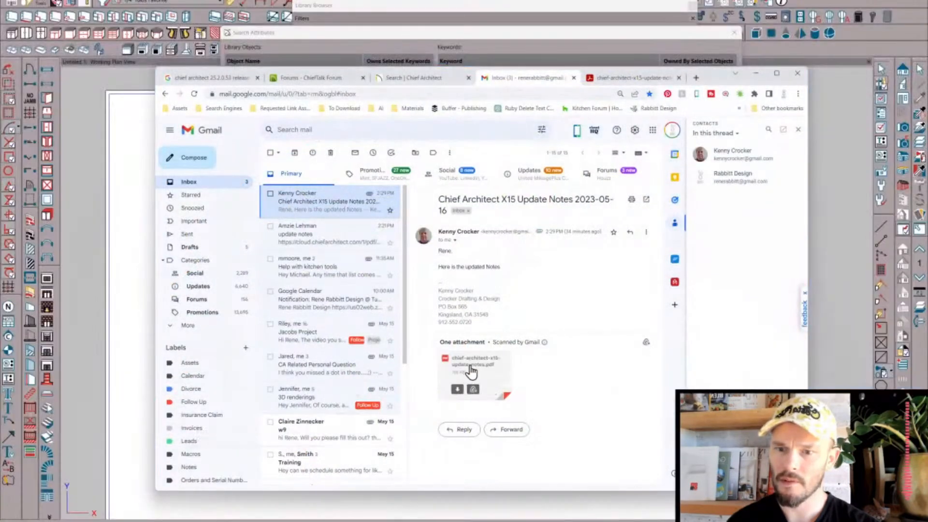
pyautogui.click(471, 369)
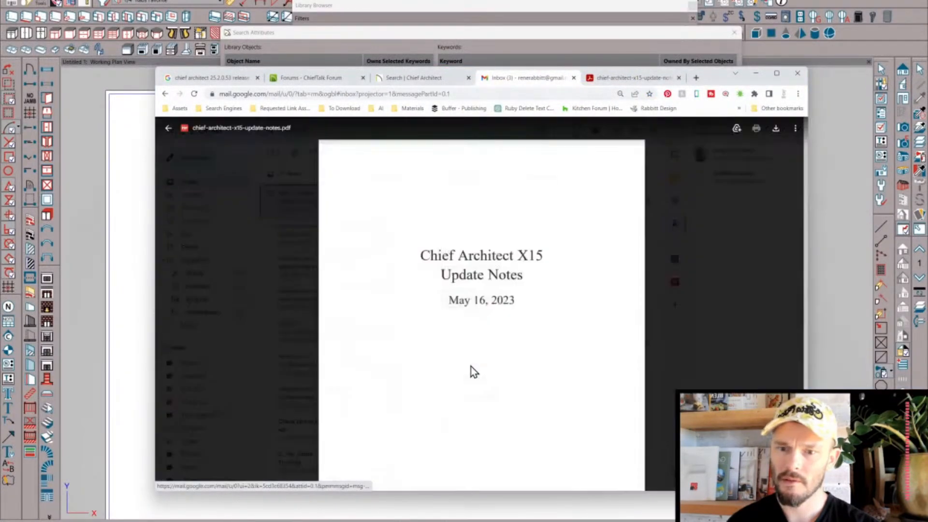
pyautogui.click(772, 77)
pyautogui.scroll(-6, 512, 232)
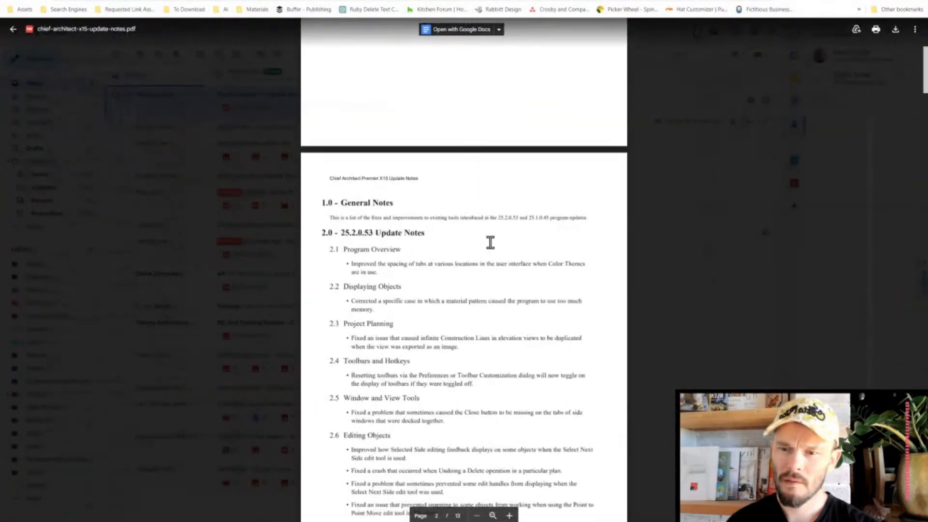
pyautogui.scroll(-1, 391, 276)
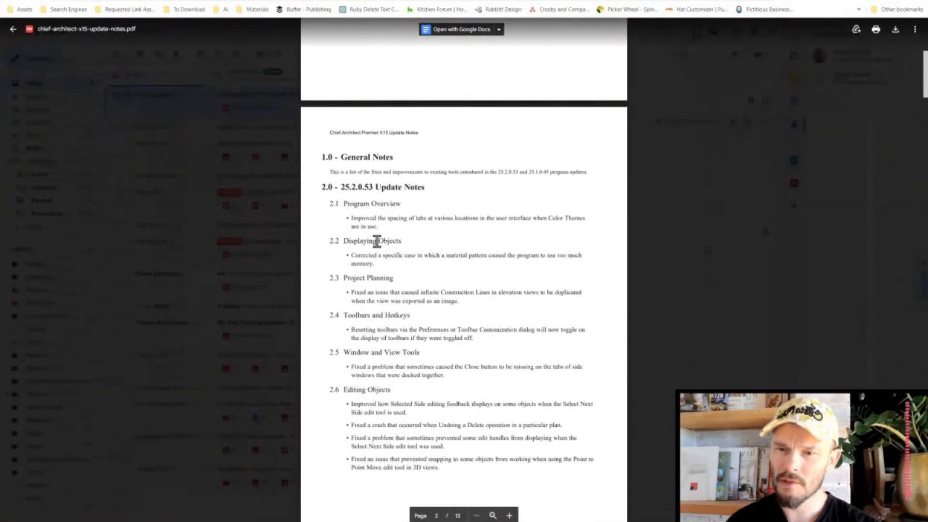
pyautogui.scroll(-4, 460, 303)
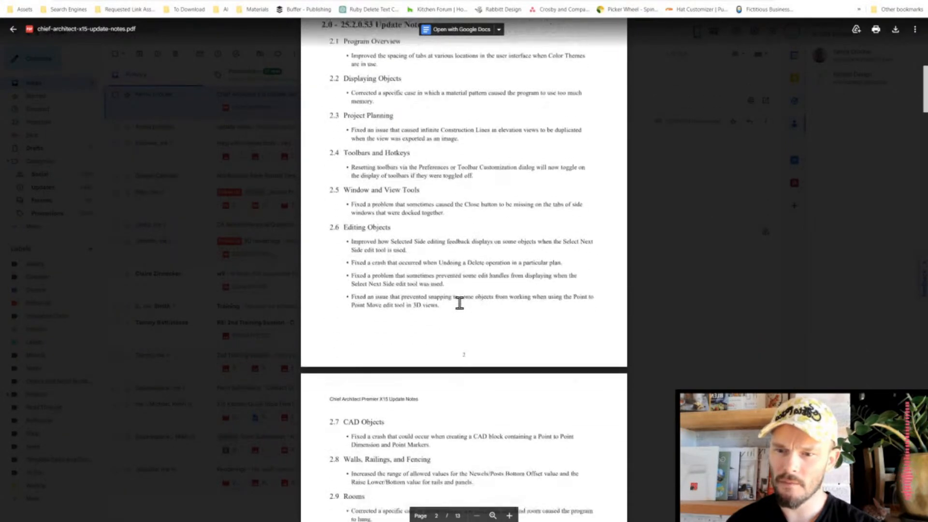
pyautogui.scroll(1, 435, 311)
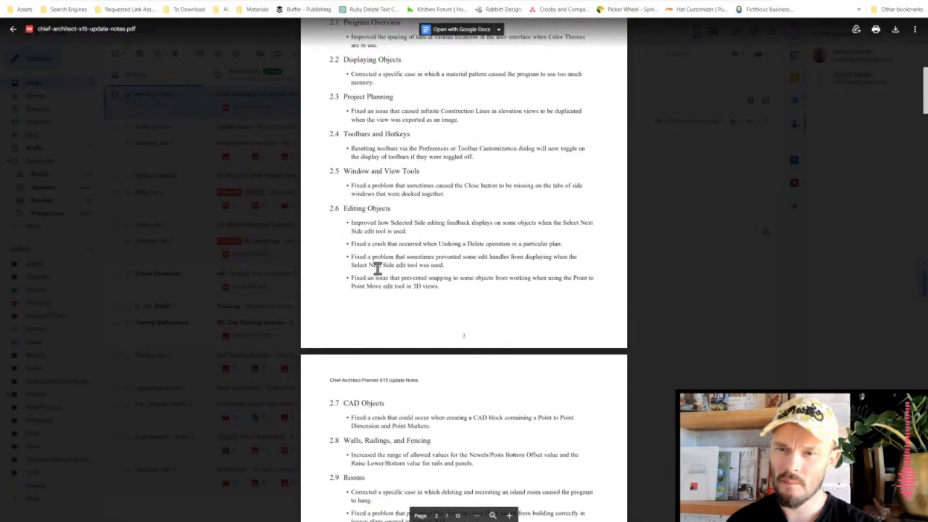
pyautogui.scroll(-4, 378, 271)
pyautogui.scroll(-5, 377, 278)
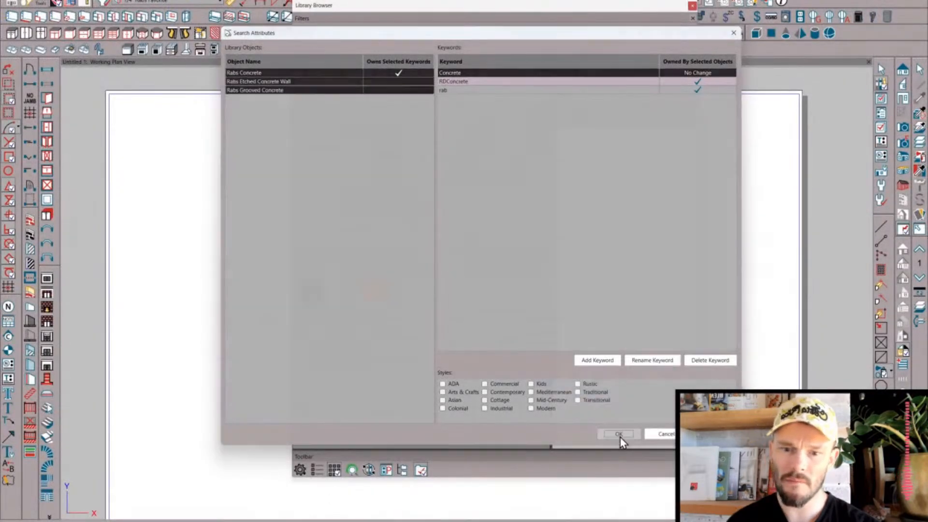
# - Back in Chief Architect, accept the concrete materials' search attributes and close the Library Browser
pyautogui.click(619, 435)
pyautogui.click(692, 6)
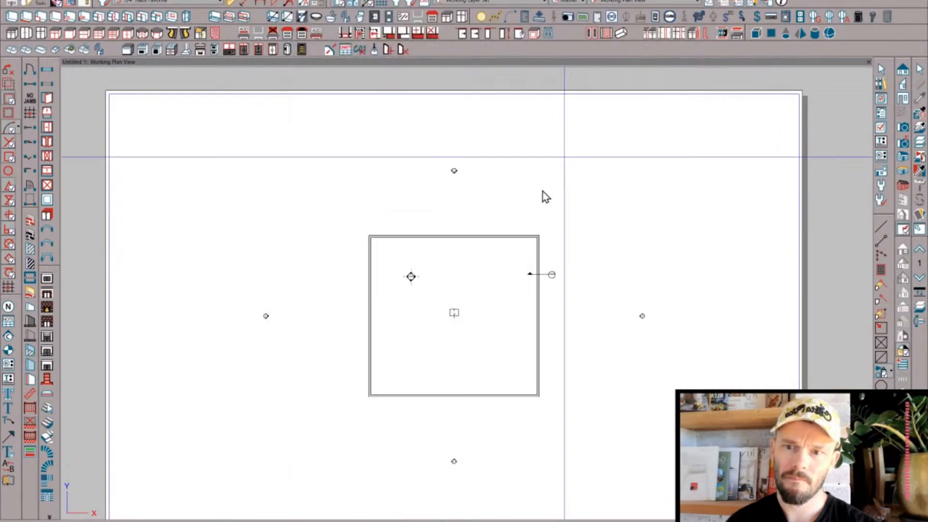
# - Place a hanging fixture in the room and create a full camera view looking toward it
pyautogui.click(903, 128)
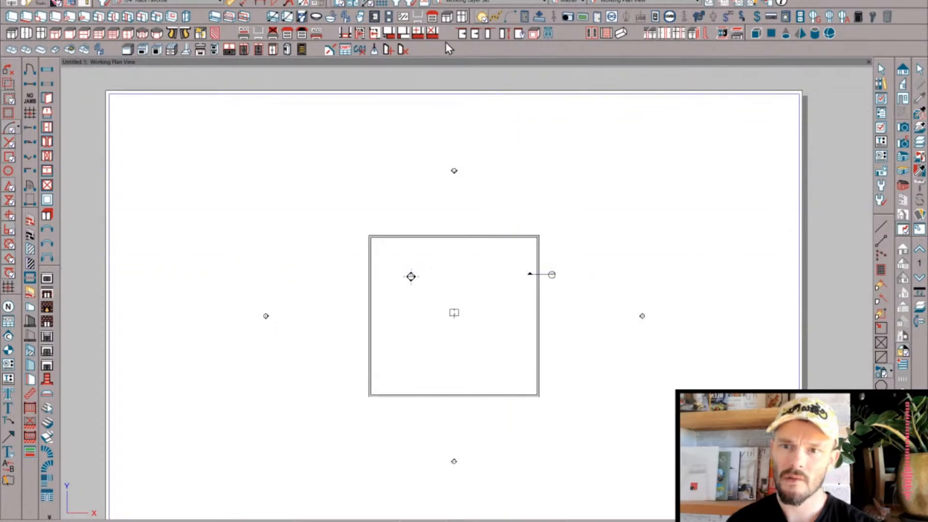
pyautogui.click(378, 50)
pyautogui.click(489, 270)
pyautogui.click(903, 127)
pyautogui.moveTo(437, 335); pyautogui.dragTo(481, 274)
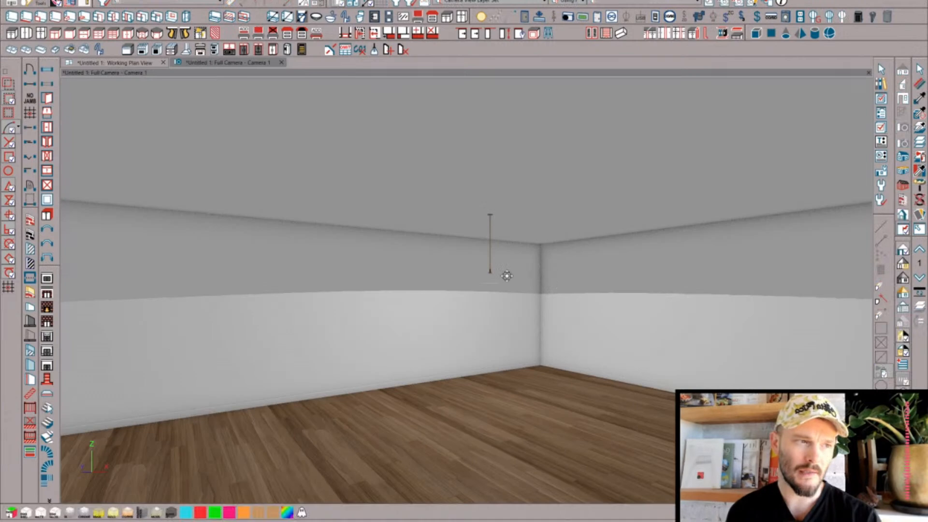
# - Select the hanging fixture in the camera view, and place a base cabinet on the floor below it
pyautogui.click(493, 282)
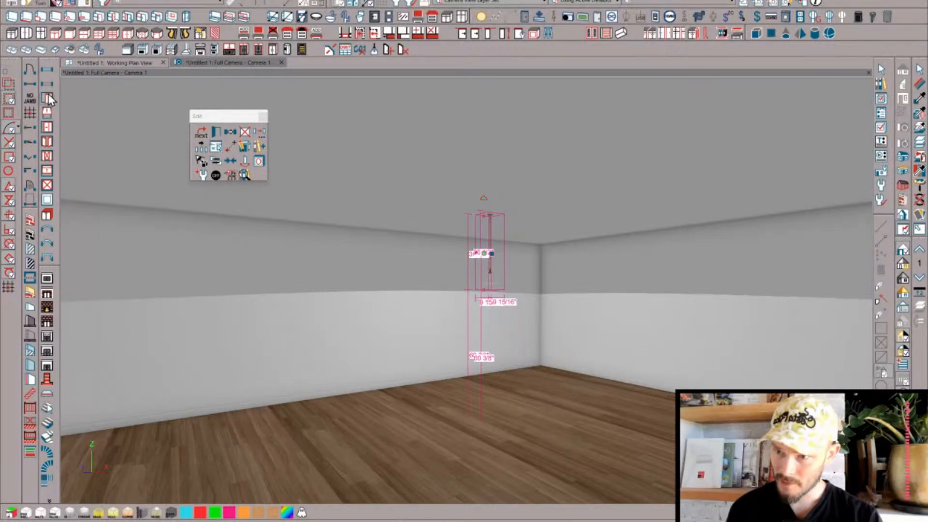
pyautogui.click(187, 34)
pyautogui.click(546, 383)
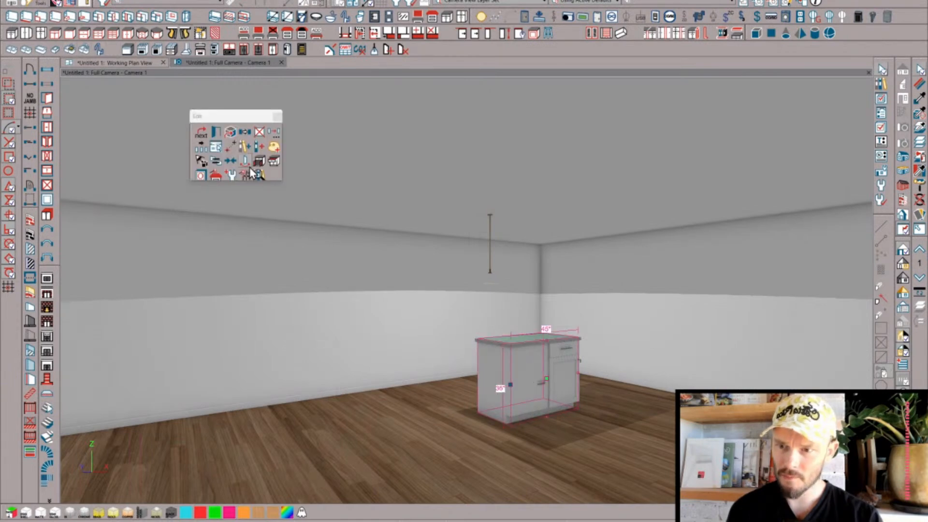
# - Cycle through the base cabinet's sides with Select Next Side to examine the edit handles and selected-side feedback
pyautogui.click(231, 135)
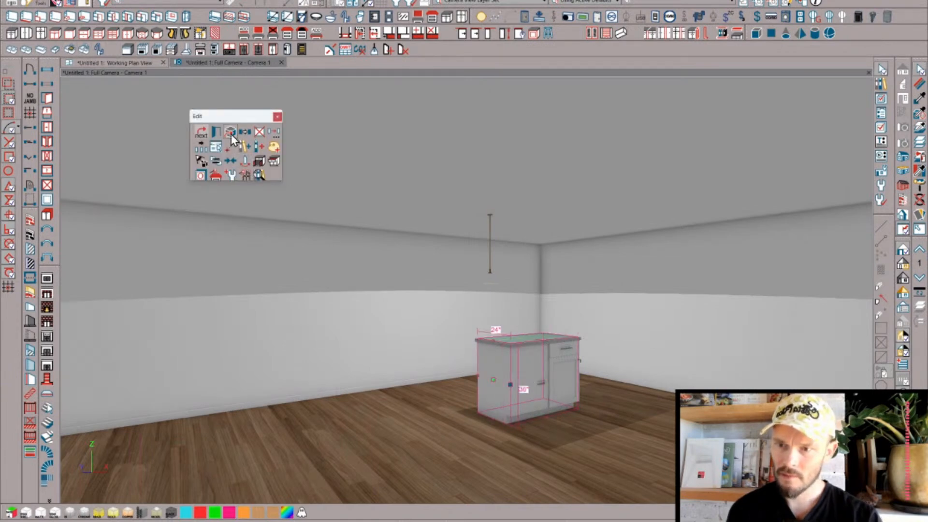
pyautogui.click(231, 135)
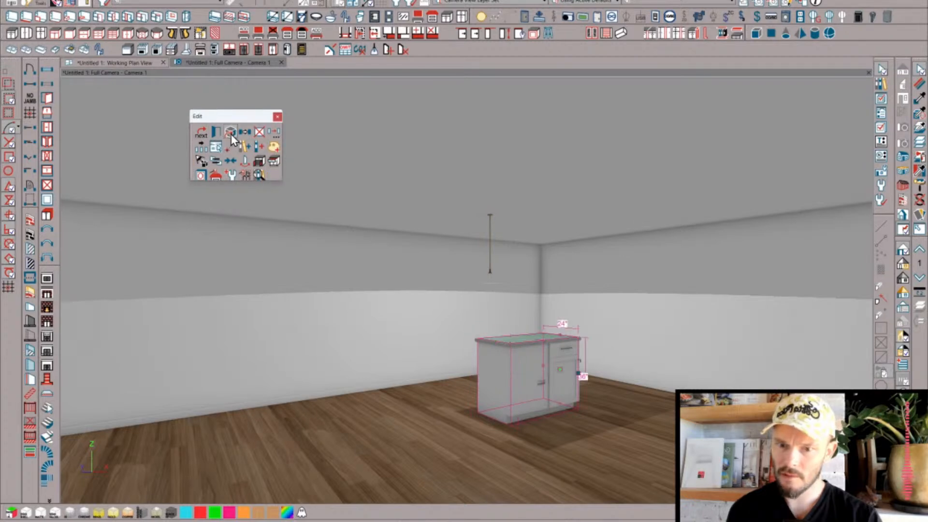
pyautogui.click(231, 134)
pyautogui.click(231, 135)
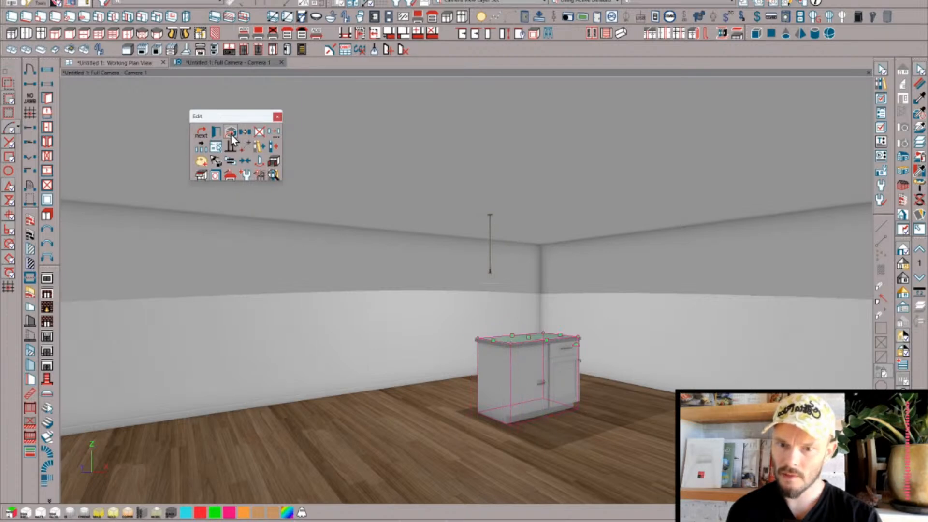
pyautogui.click(231, 135)
pyautogui.click(231, 134)
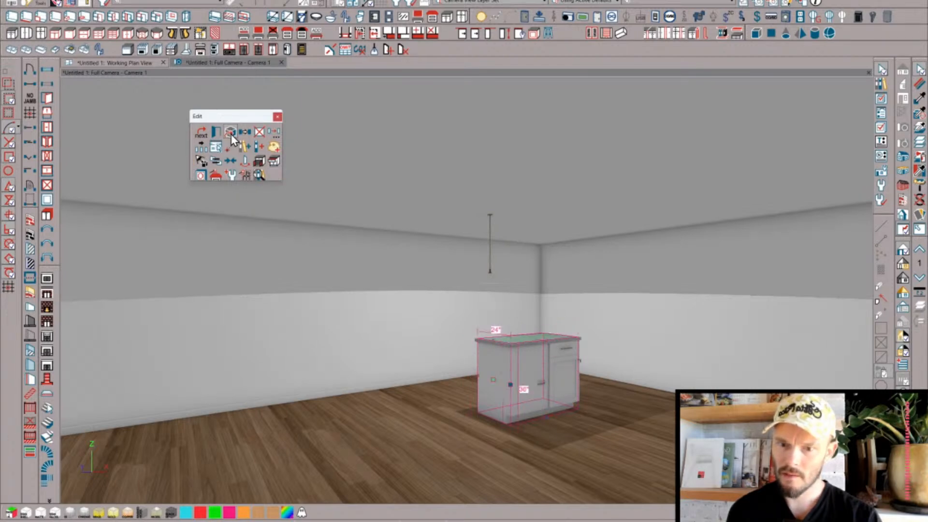
pyautogui.click(231, 134)
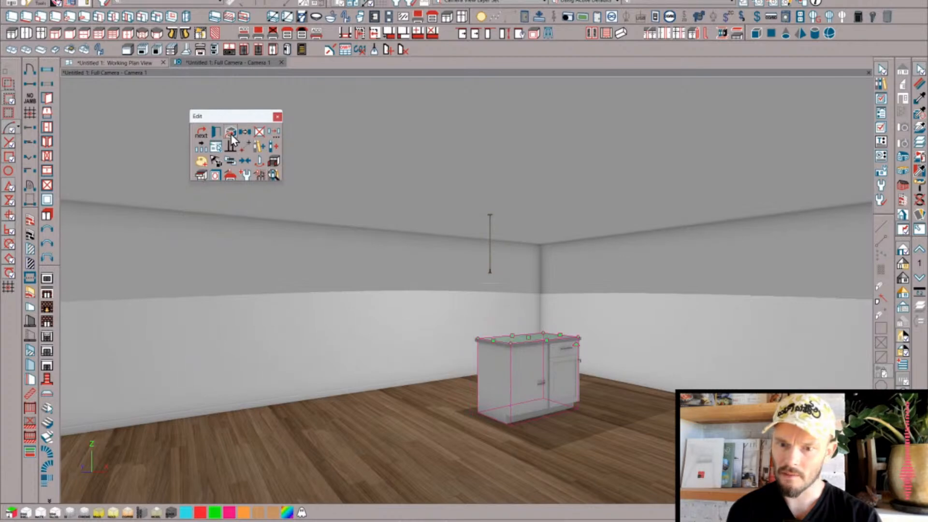
# - Advance the base cabinet's side selection once more, delete the cabinet, and close the full camera view
pyautogui.click(231, 135)
pyautogui.click(231, 134)
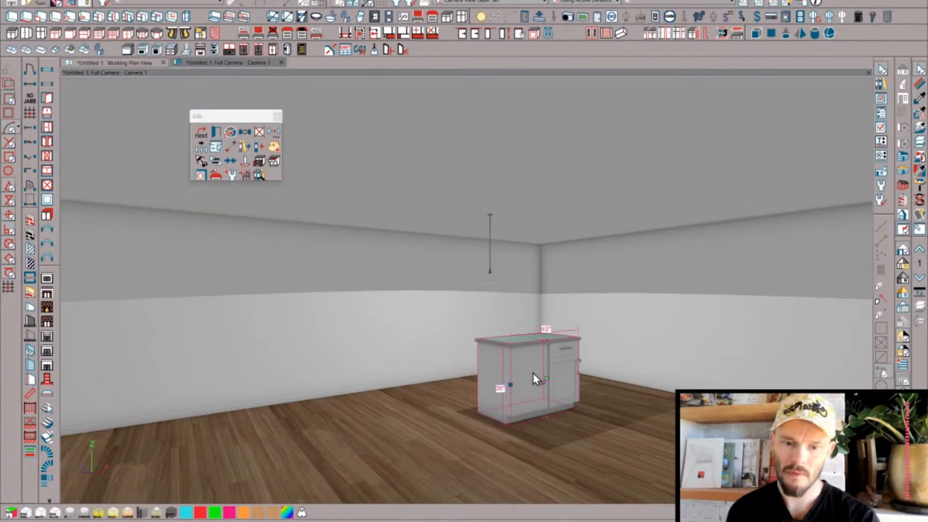
pyautogui.press('Delete')
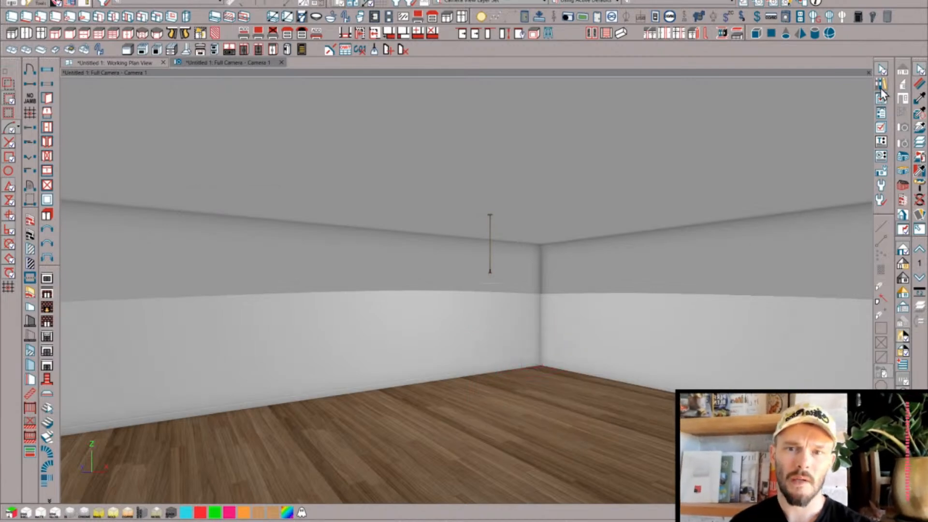
pyautogui.click(282, 64)
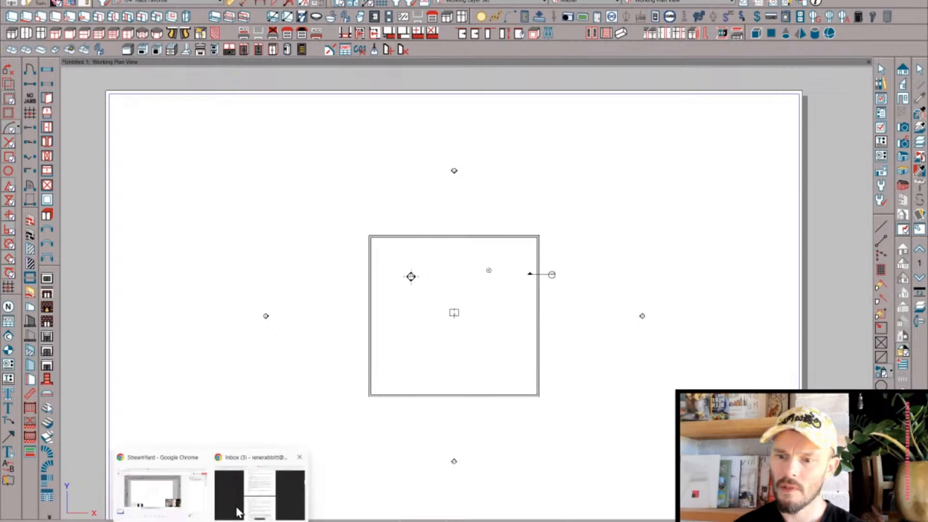
# - Switch to the X15 update notes PDF in the browser and read from Doors and Windows through the Library section
pyautogui.click(243, 505)
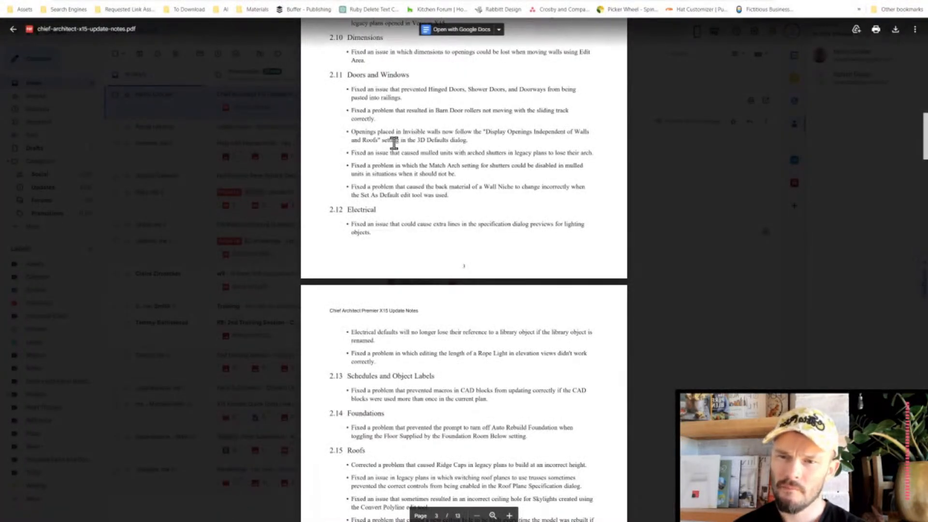
pyautogui.scroll(-1, 446, 187)
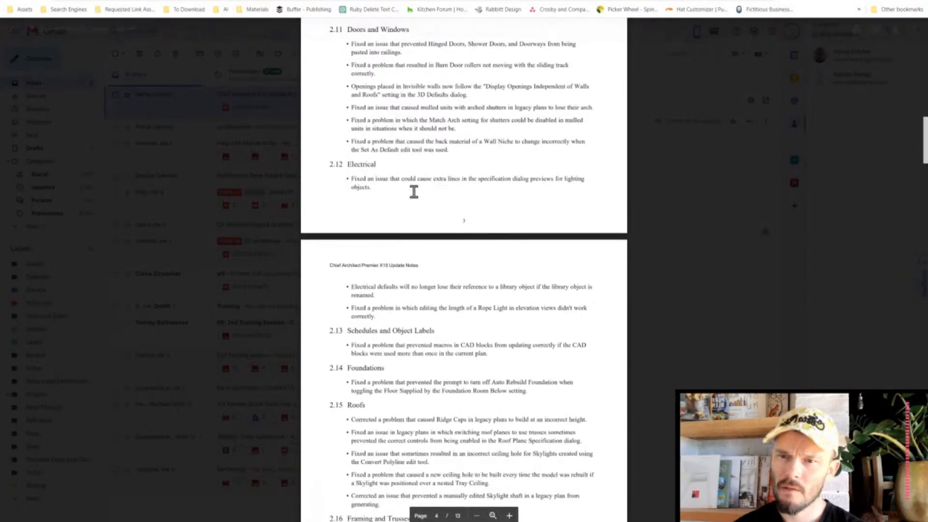
pyautogui.scroll(-2, 408, 192)
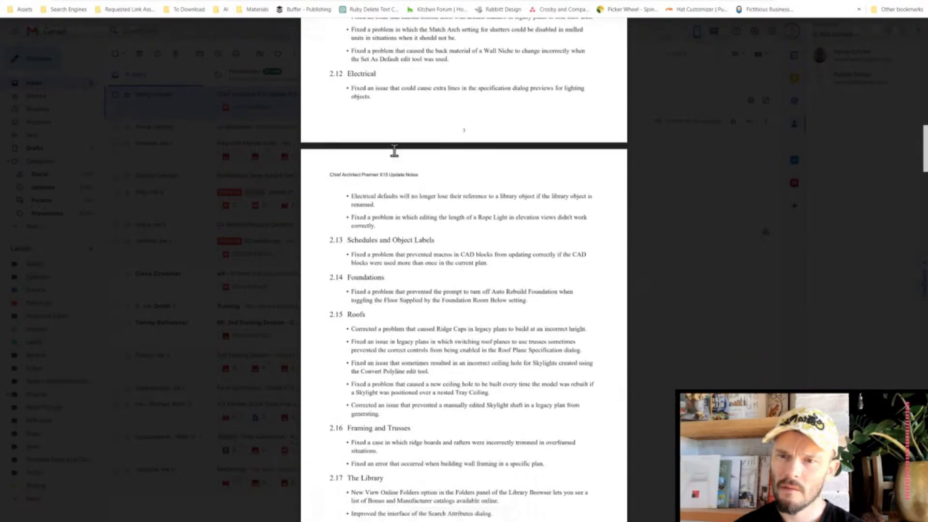
pyautogui.scroll(-1, 394, 127)
pyautogui.scroll(-1, 395, 127)
pyautogui.scroll(-2, 382, 168)
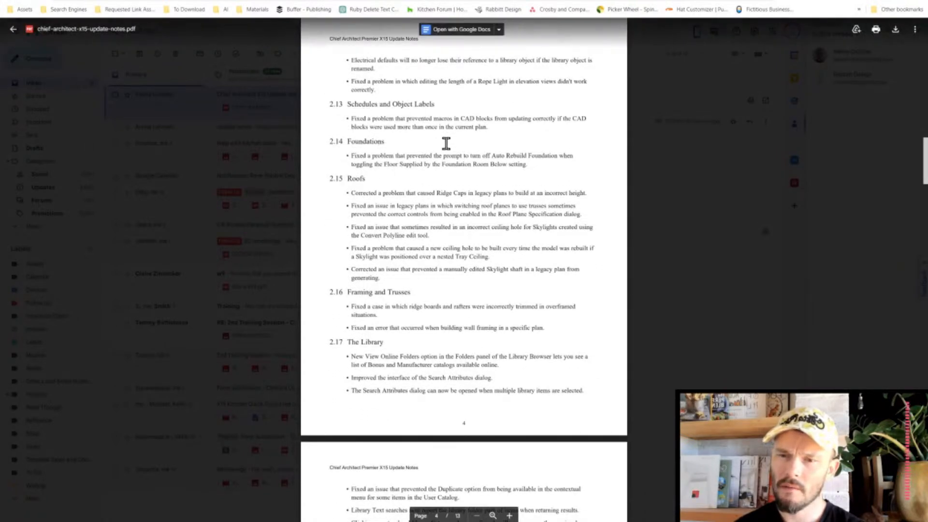
pyautogui.scroll(-1, 445, 144)
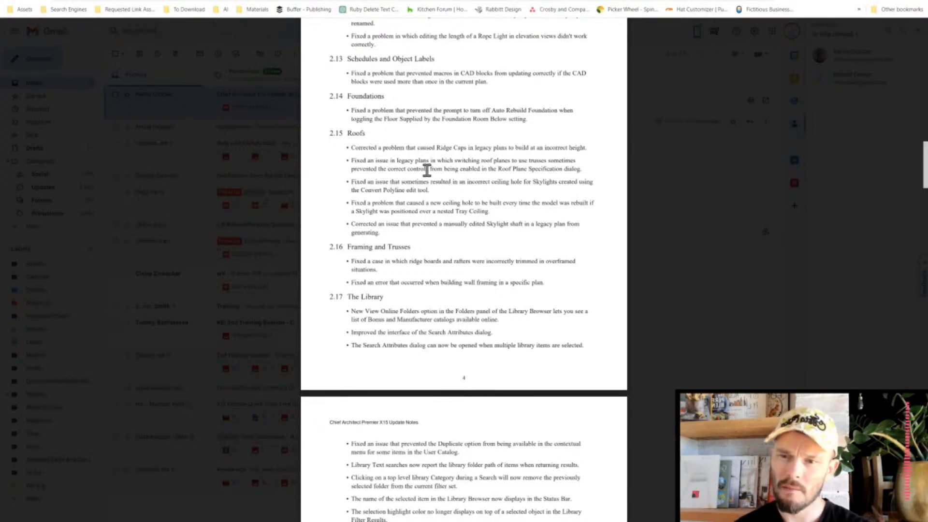
pyautogui.scroll(-1, 401, 198)
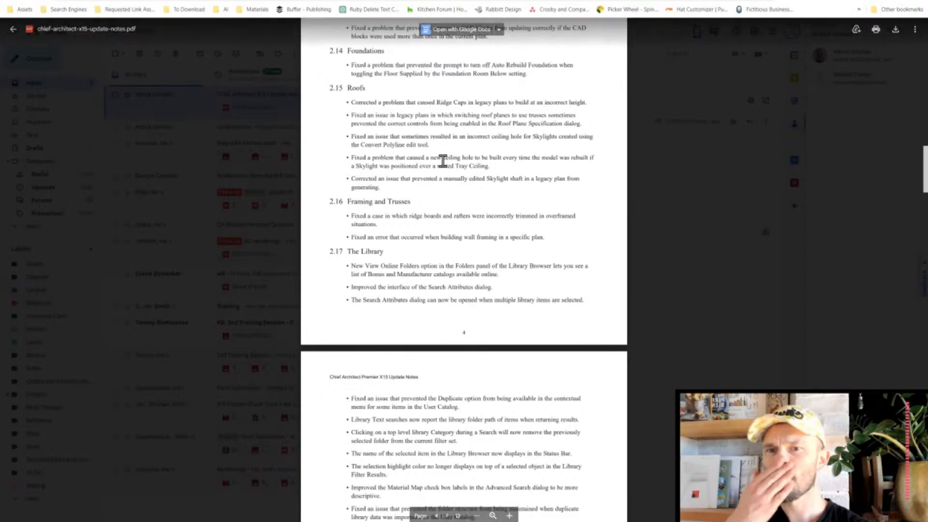
pyautogui.scroll(-2, 442, 161)
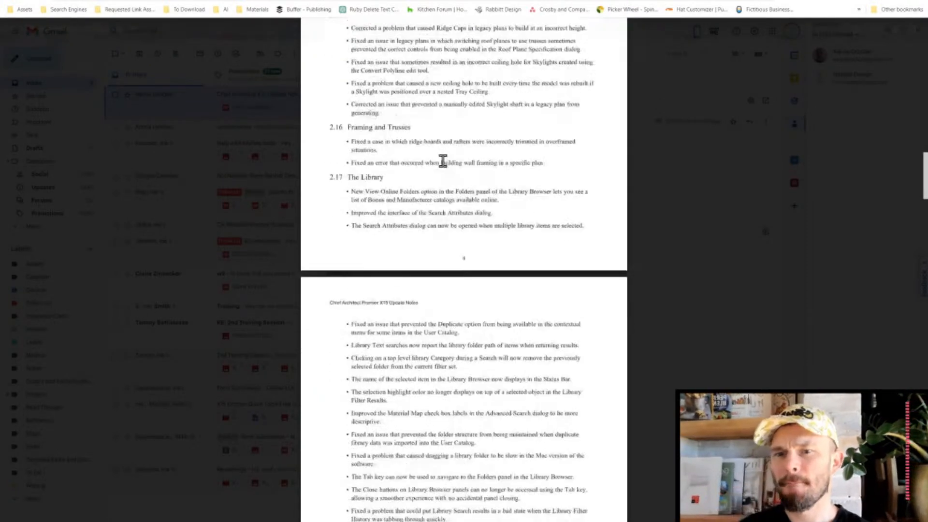
pyautogui.scroll(-1, 436, 166)
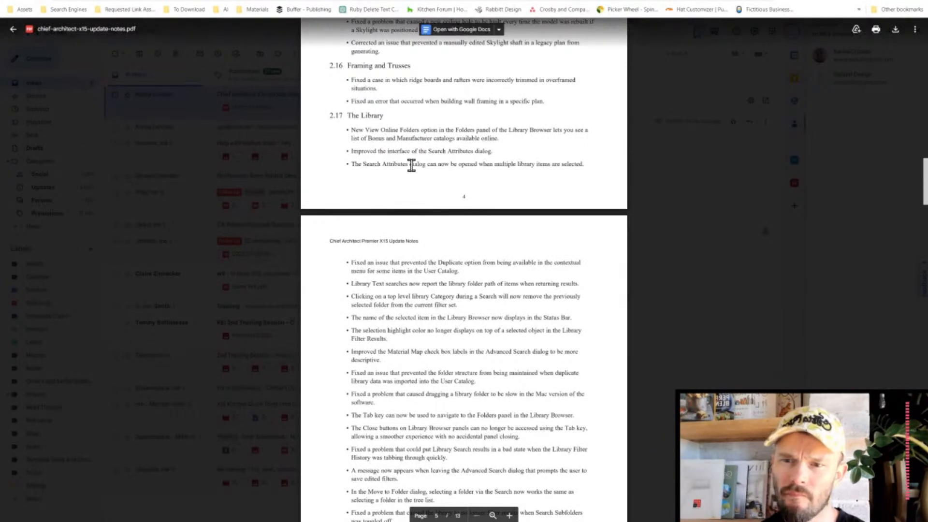
pyautogui.scroll(-1, 411, 167)
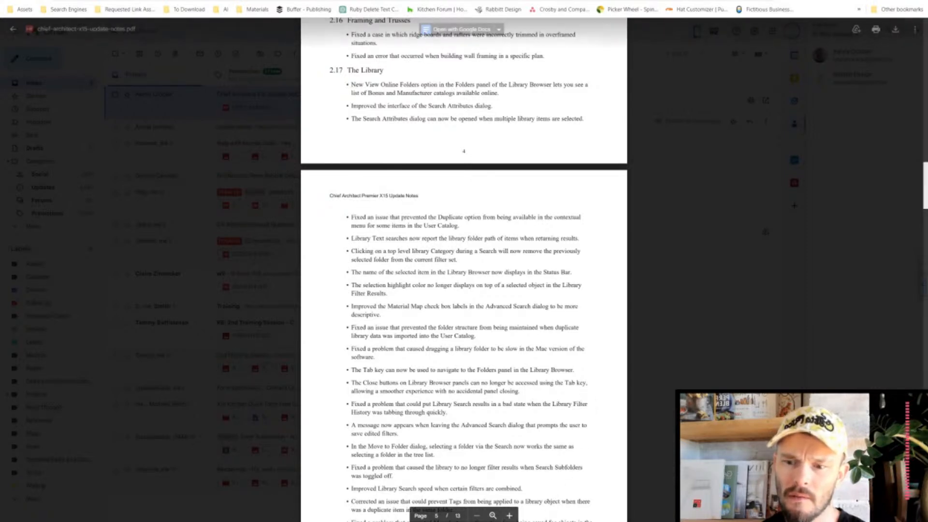
# - Back in Chief Architect, open the Library Browser, expand the Manufacturer Catalogs, and inspect their contextual options
pyautogui.moveTo(250, 521)
pyautogui.click(251, 493)
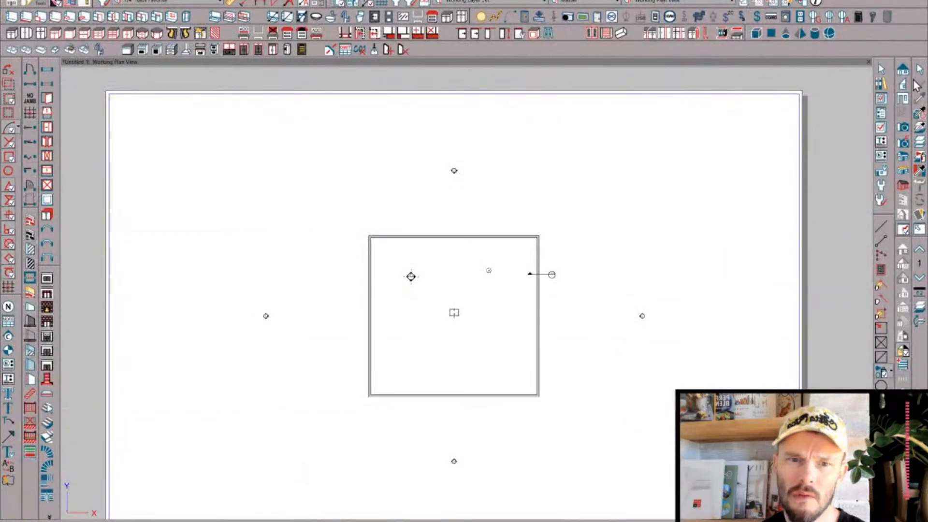
pyautogui.click(881, 83)
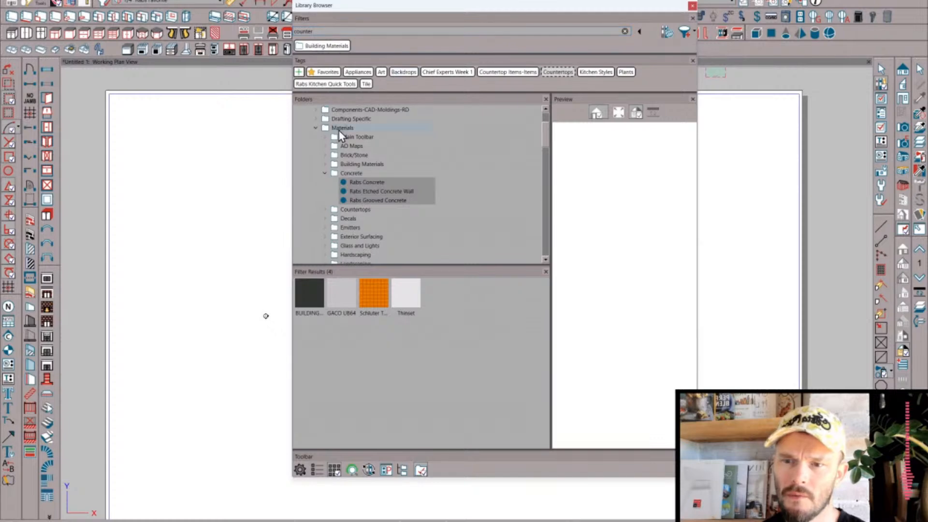
pyautogui.scroll(2, 353, 181)
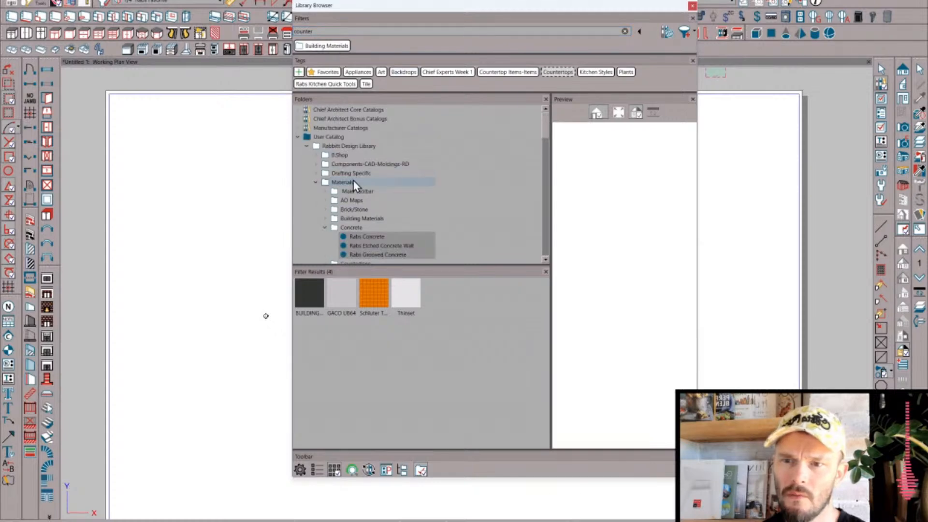
pyautogui.click(300, 126)
pyautogui.rightClick(324, 137)
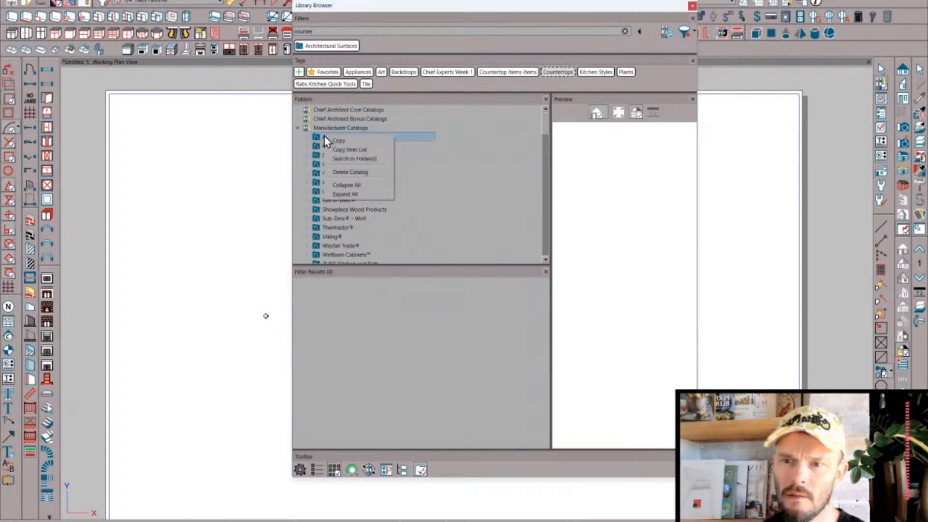
pyautogui.rightClick(326, 127)
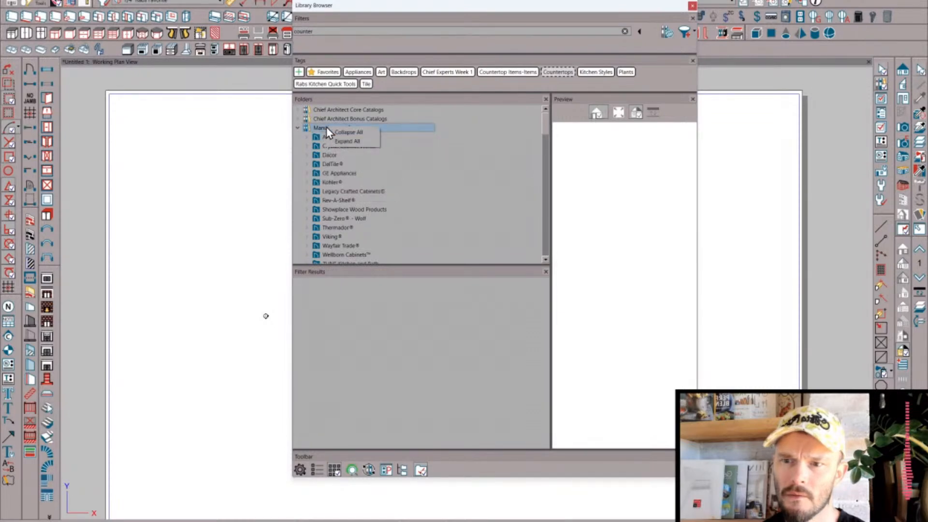
pyautogui.click(318, 118)
pyautogui.rightClick(319, 144)
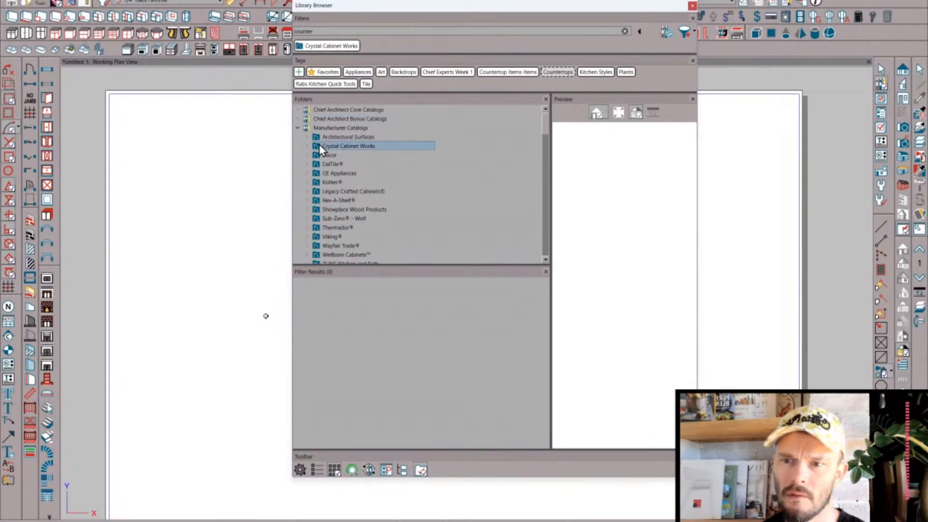
# - Expand the Chief Architect Core Catalogs and inspect the contextual options of the Architectural catalog
pyautogui.click(298, 110)
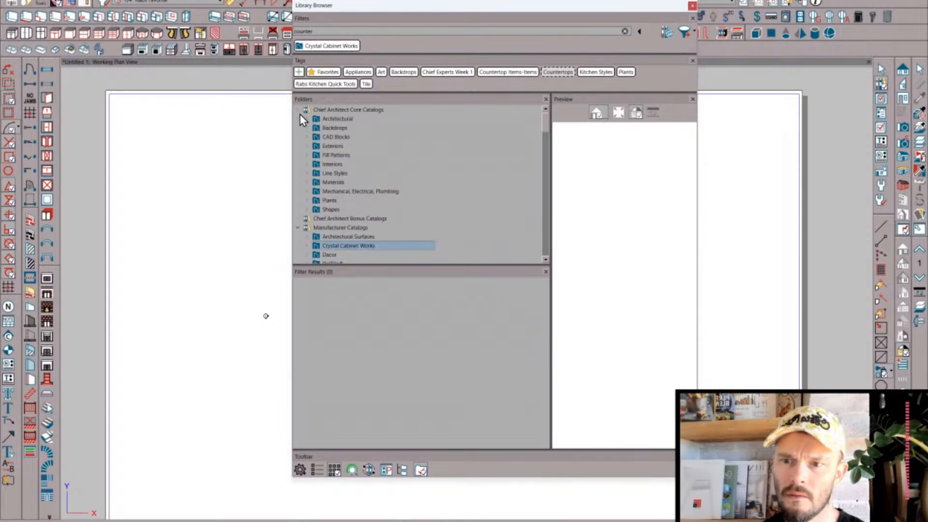
pyautogui.click(324, 119)
pyautogui.rightClick(324, 120)
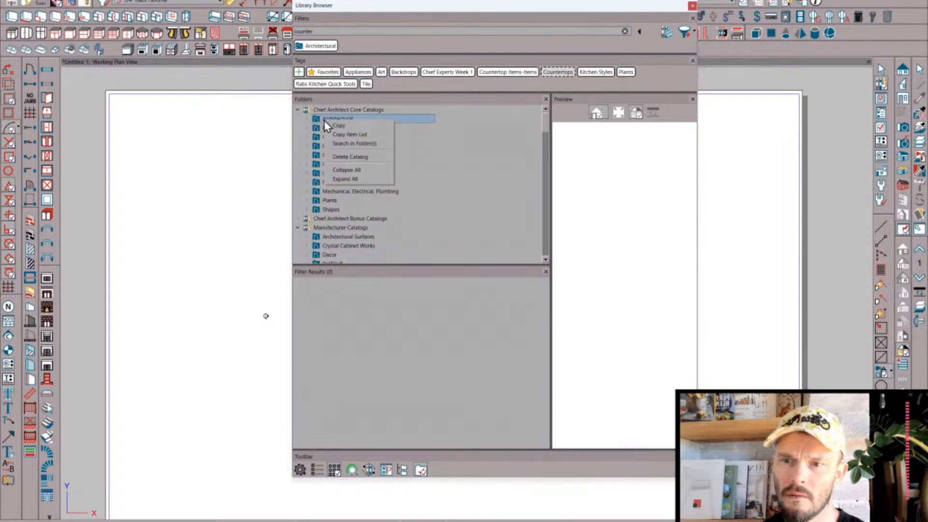
# - Recheck the View Online Folders note in section 2.17 of the update notes PDF, and return to Chief Architect
pyautogui.click(228, 521)
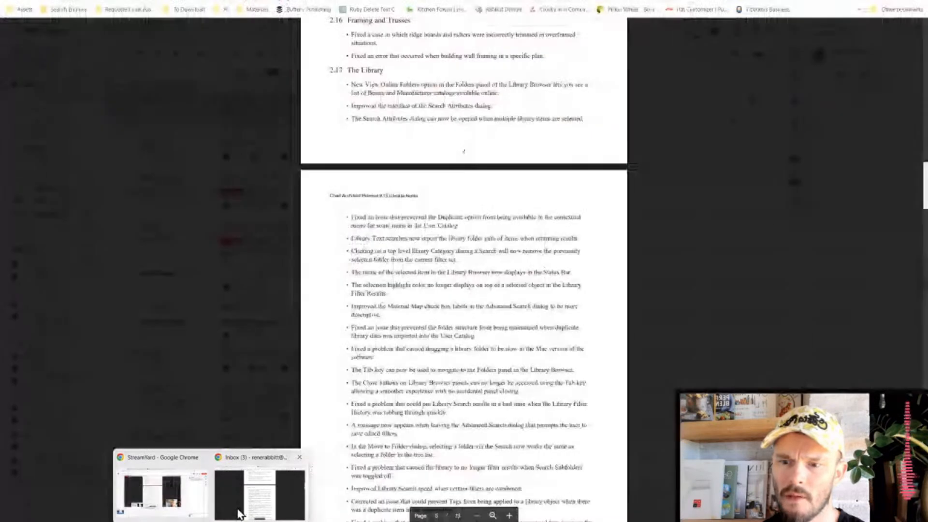
pyautogui.click(238, 513)
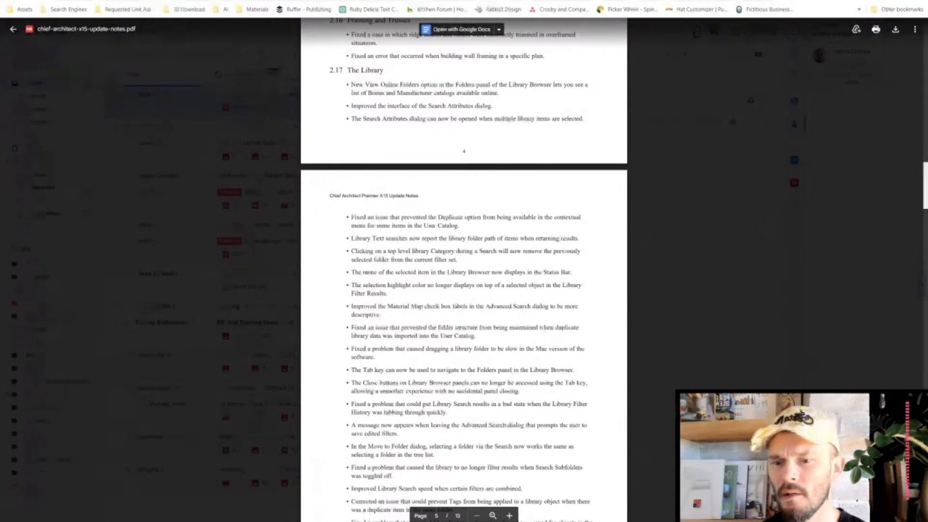
pyautogui.hotkey('alt', 'Tab')
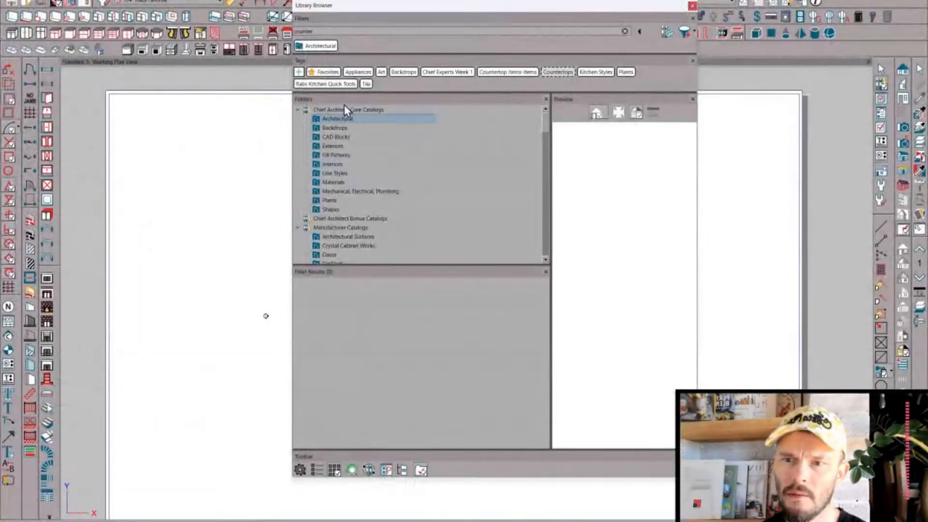
# - Locate the View Online Catalogs option at the end of the Manufacturer Catalogs and activate it
pyautogui.scroll(-2, 333, 168)
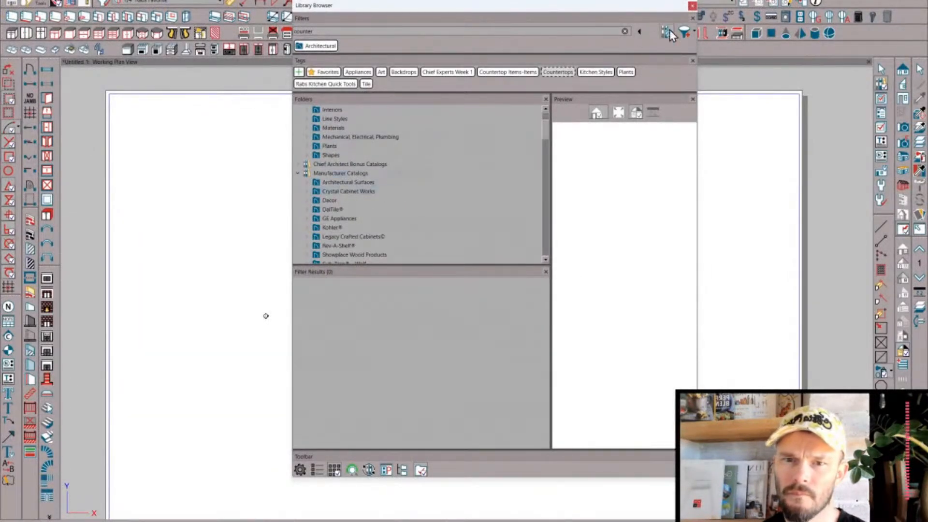
pyautogui.scroll(2, 328, 160)
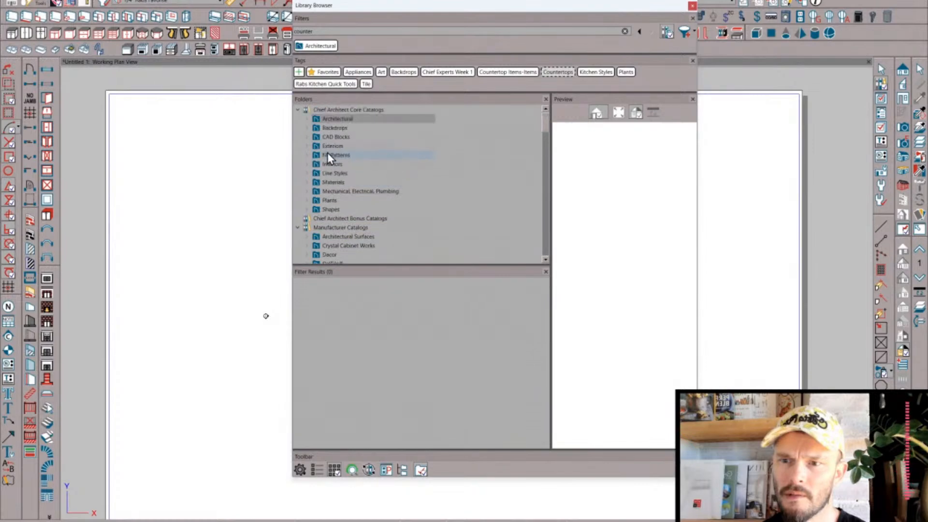
pyautogui.scroll(-2, 333, 164)
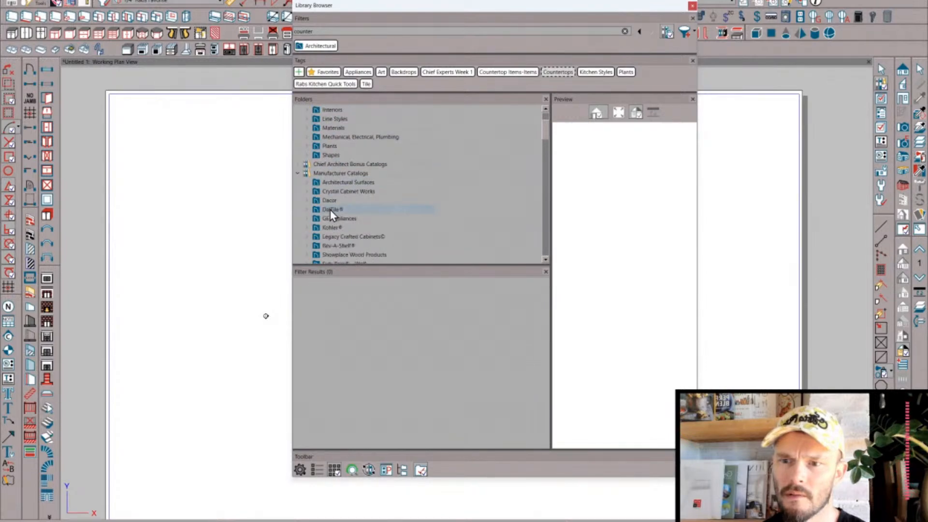
pyautogui.click(328, 175)
pyautogui.scroll(-3, 387, 187)
pyautogui.scroll(-1, 395, 192)
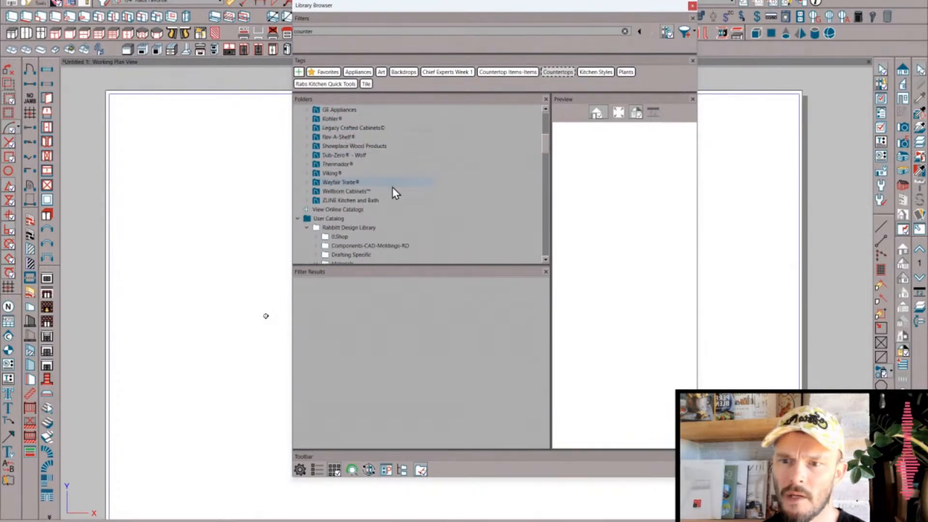
pyautogui.doubleClick(319, 209)
# - Browse the online manufacturer catalogs from end to end, and hide them from the folder tree again
pyautogui.scroll(-4, 343, 205)
pyautogui.scroll(-15, 348, 204)
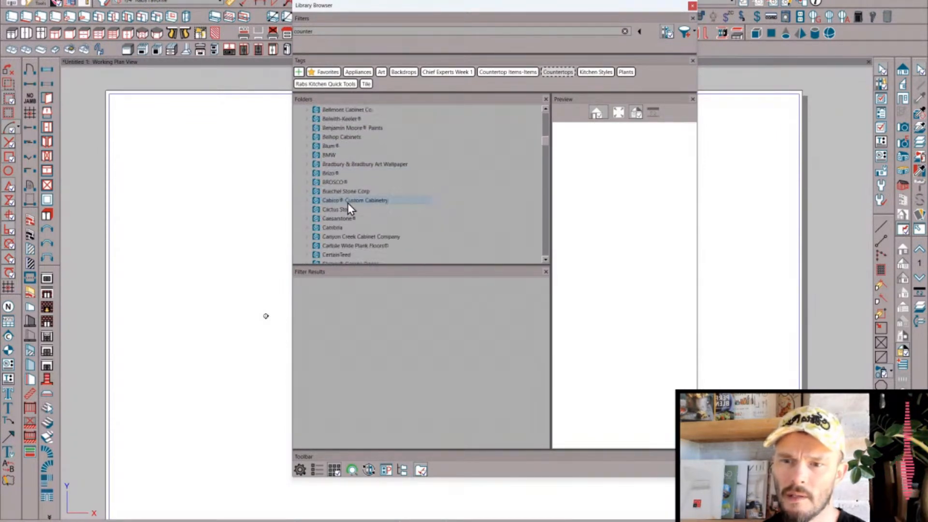
pyautogui.scroll(-15, 348, 204)
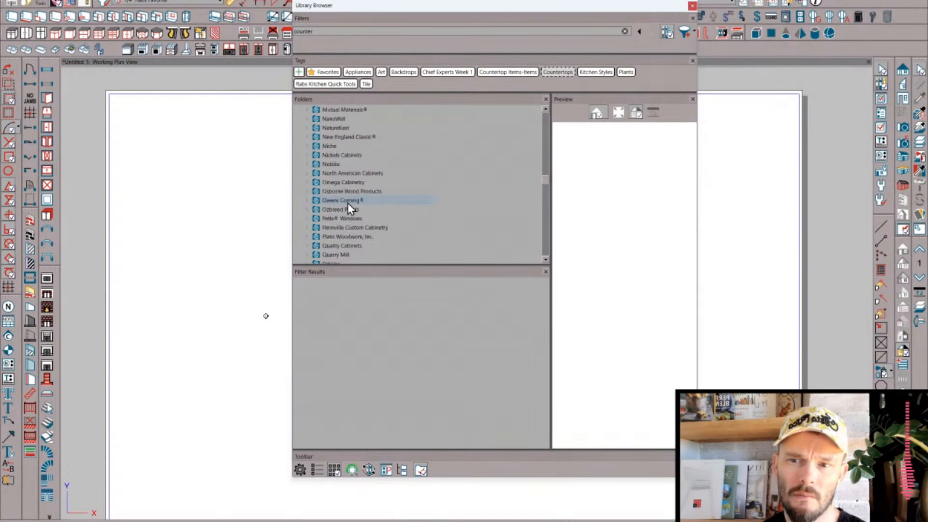
pyautogui.scroll(-3, 347, 203)
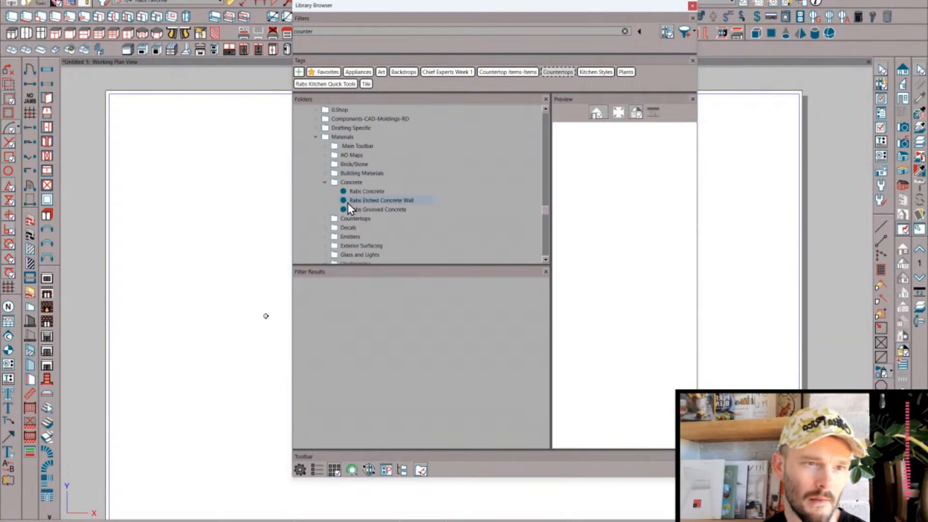
pyautogui.scroll(15, 373, 192)
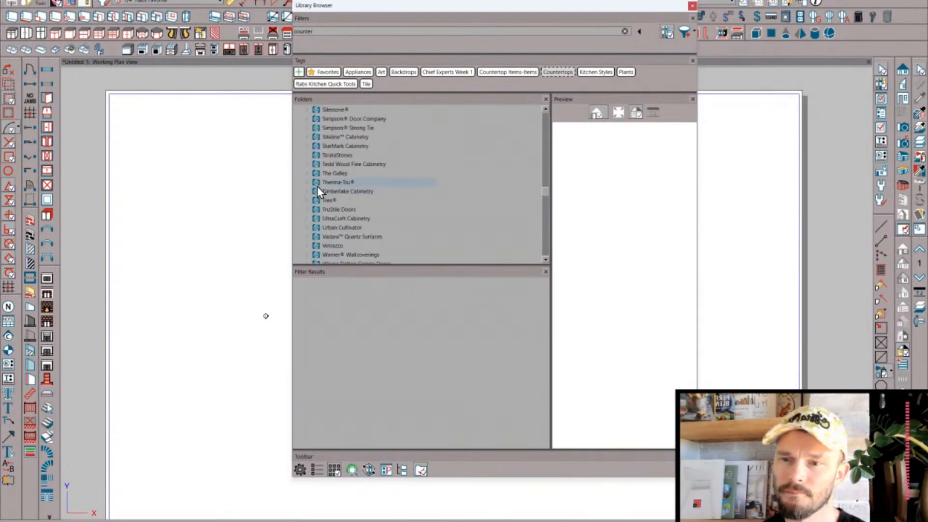
pyautogui.scroll(20, 317, 187)
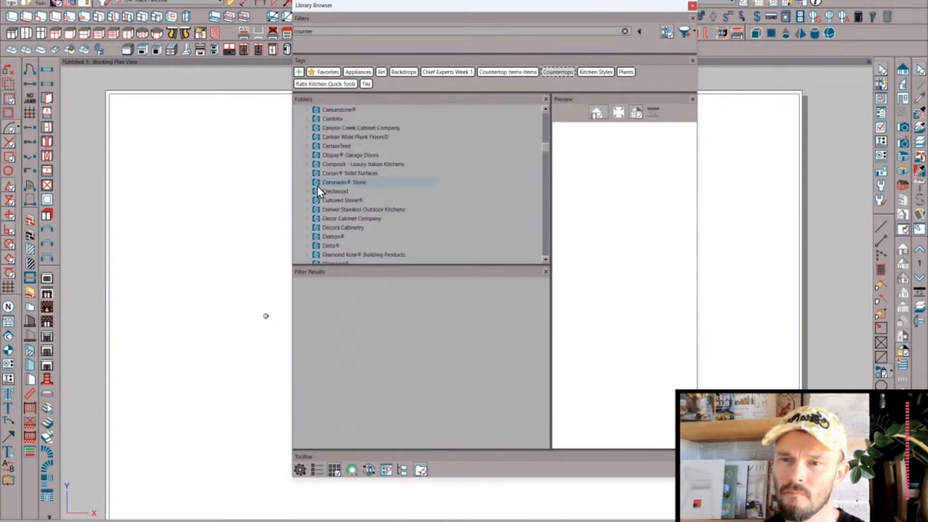
pyautogui.scroll(-20, 317, 185)
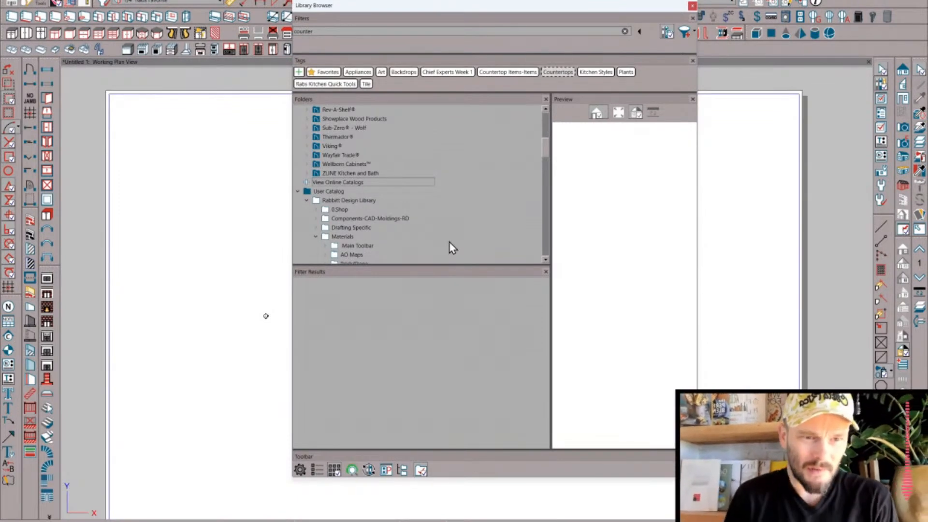
# - Search the library for "pulls" in place of the current search text
pyautogui.click(331, 31)
pyautogui.write('pulls')
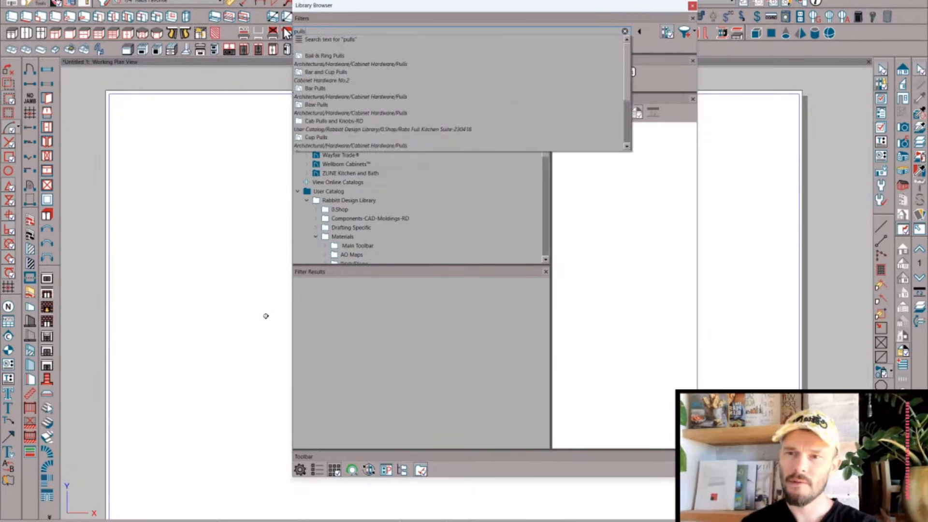
pyautogui.press('Return')
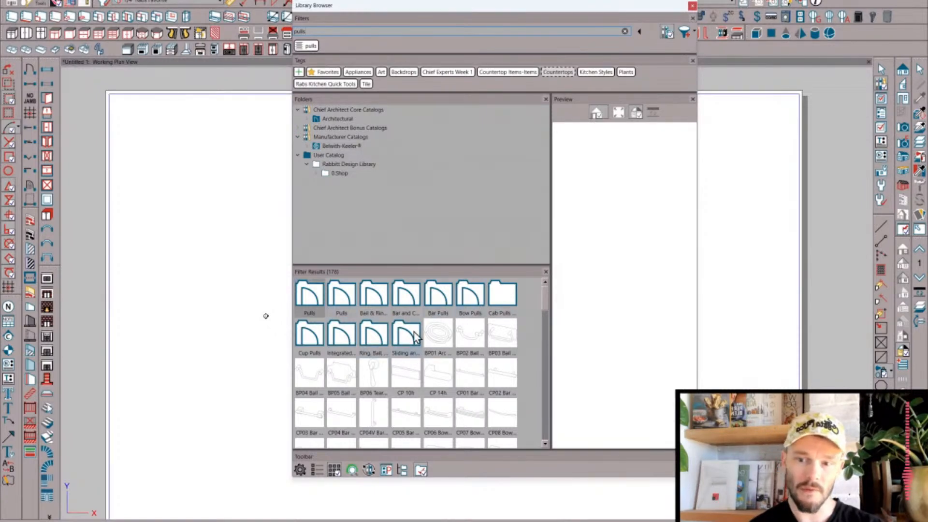
# - Toggle folders in the filter results off and on, and exclude online content from the "pulls" search
pyautogui.click(421, 470)
pyautogui.click(421, 470)
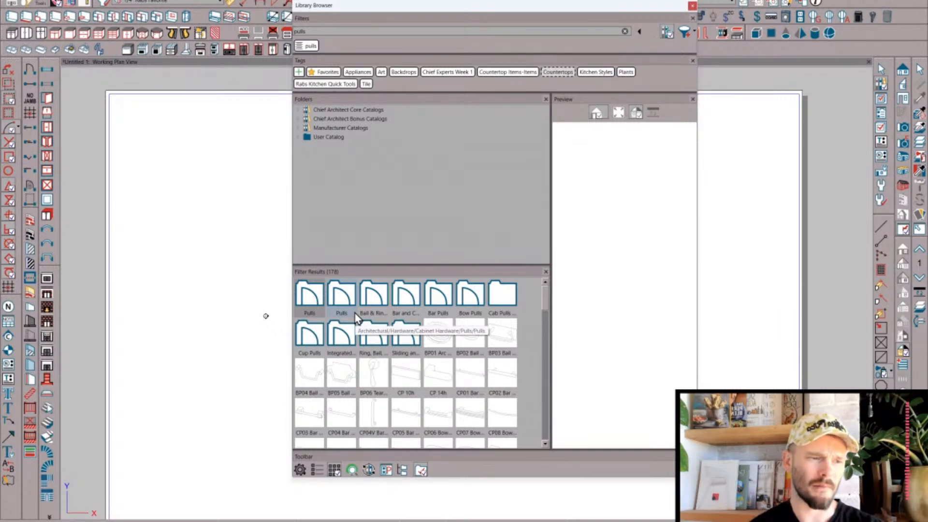
pyautogui.scroll(-5, 434, 331)
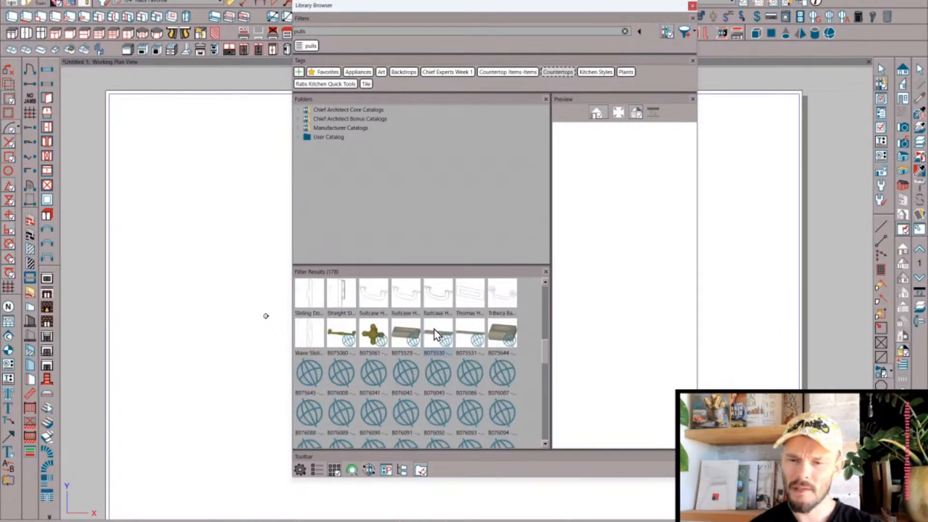
pyautogui.click(666, 31)
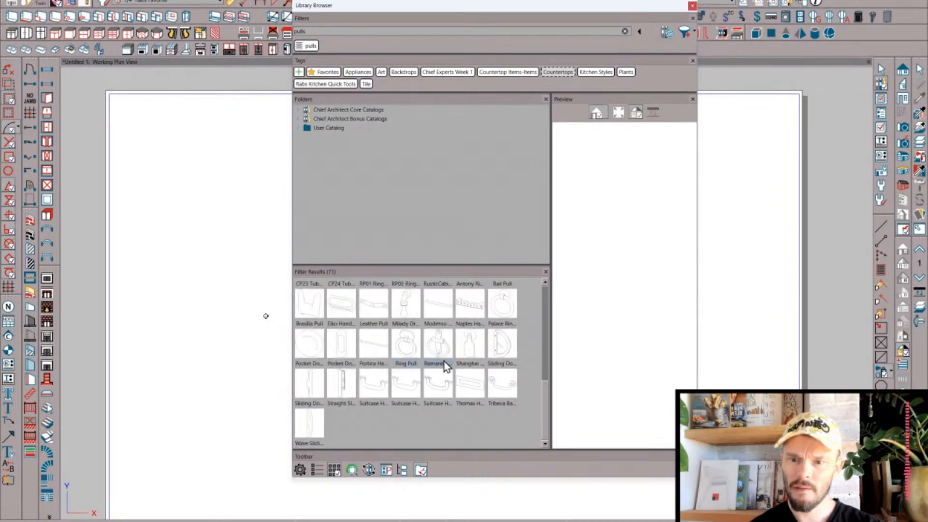
# - Look through the offline "pulls" results from the top, and hide folders from the filter results
pyautogui.scroll(5, 445, 366)
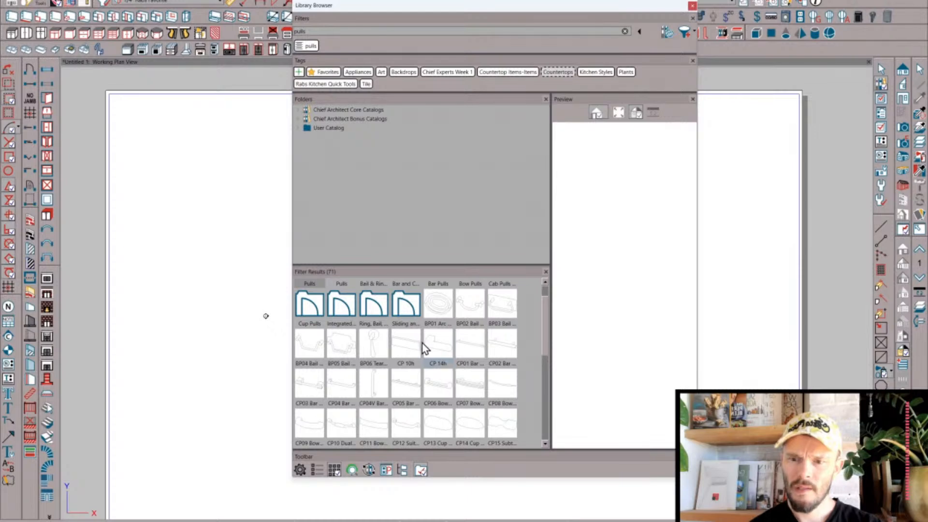
pyautogui.scroll(1, 430, 350)
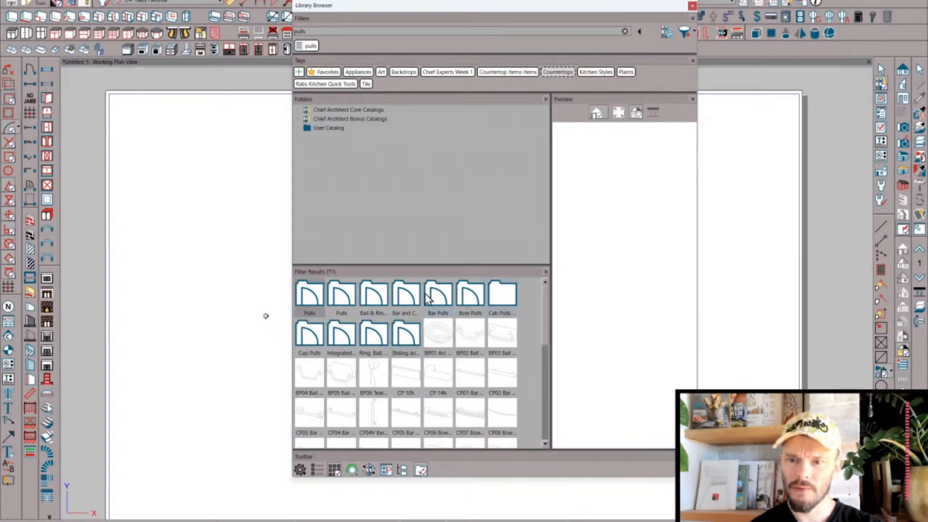
pyautogui.scroll(-3, 415, 330)
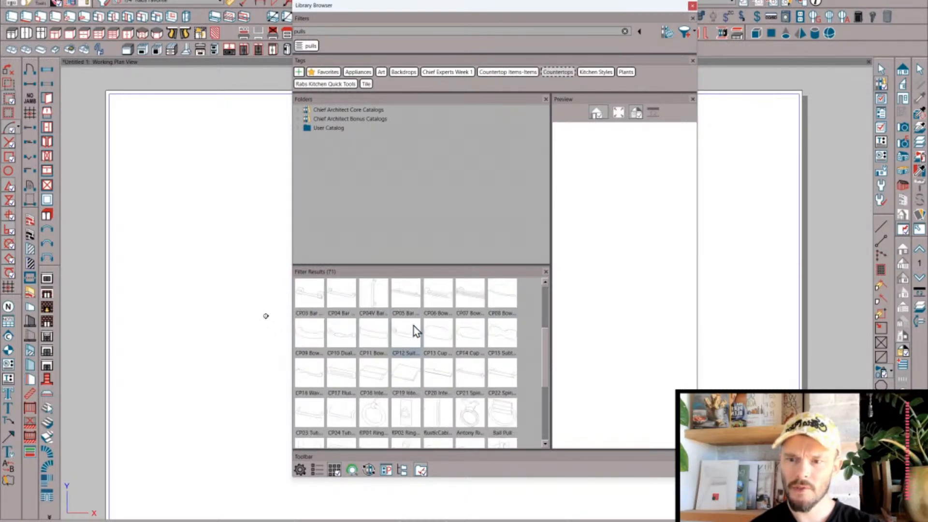
pyautogui.scroll(-4, 414, 326)
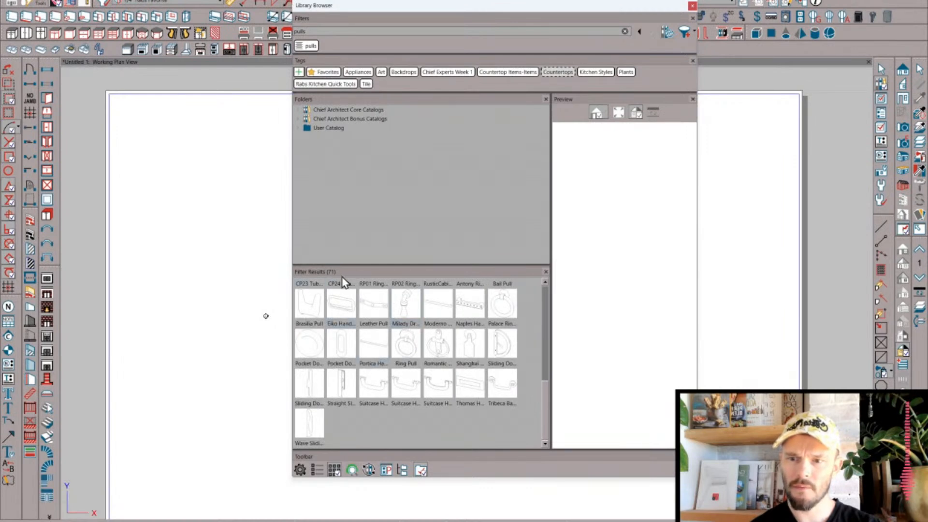
pyautogui.click(422, 468)
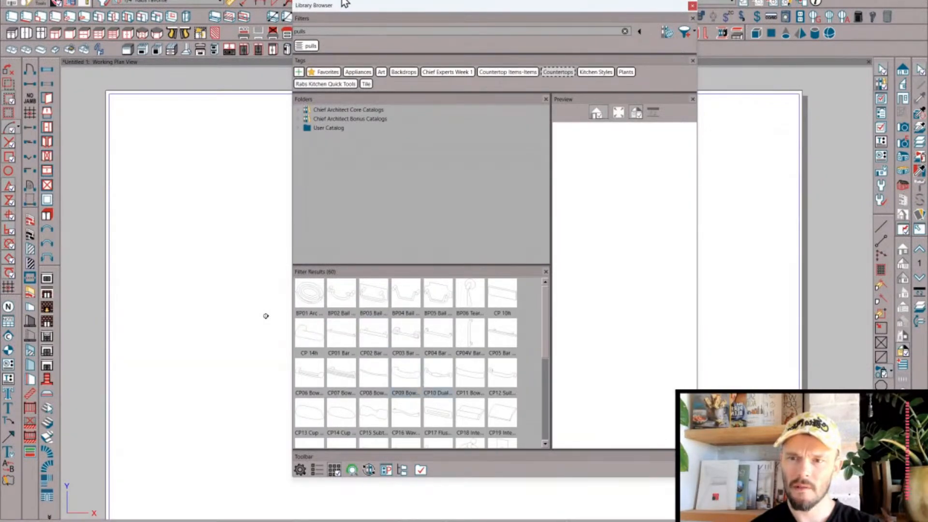
# - Shorten the library search to "pull" and include folders in the filter results again
pyautogui.press('BackSpace')
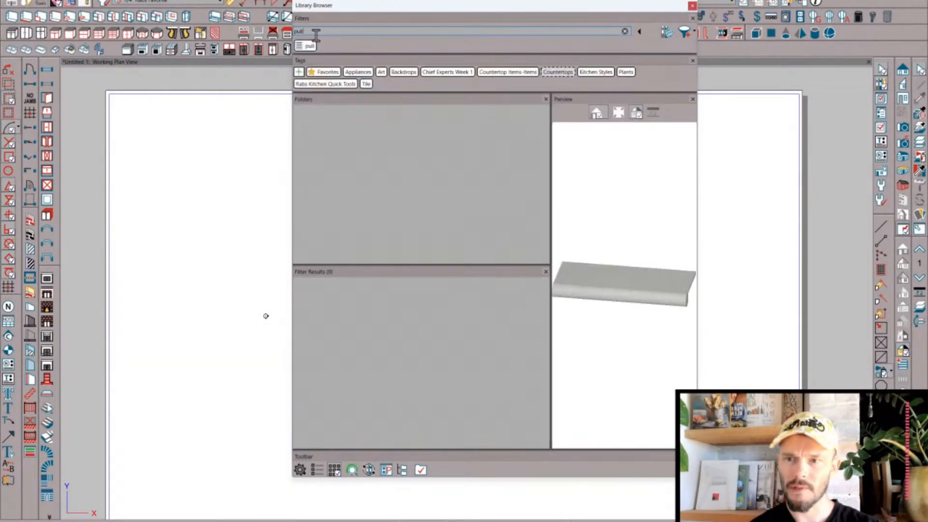
pyautogui.scroll(-10, 394, 325)
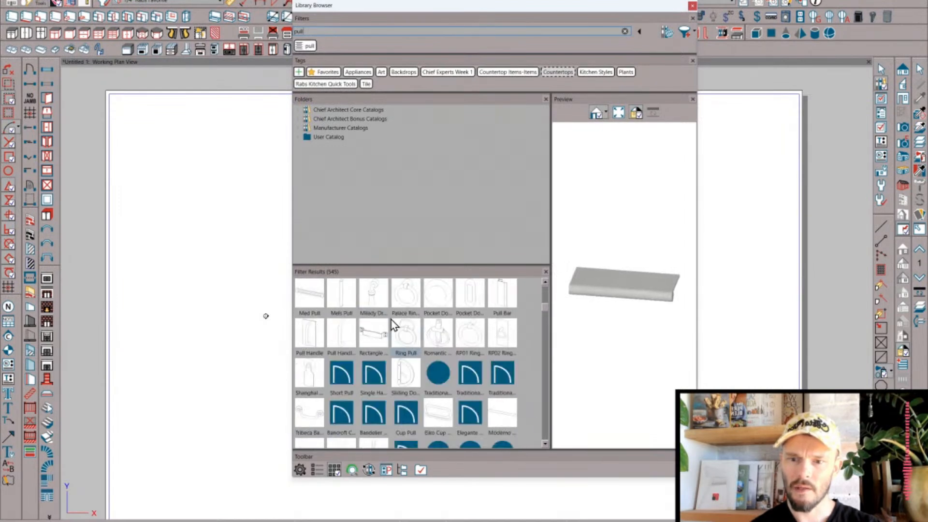
pyautogui.click(421, 470)
pyautogui.scroll(-5, 423, 379)
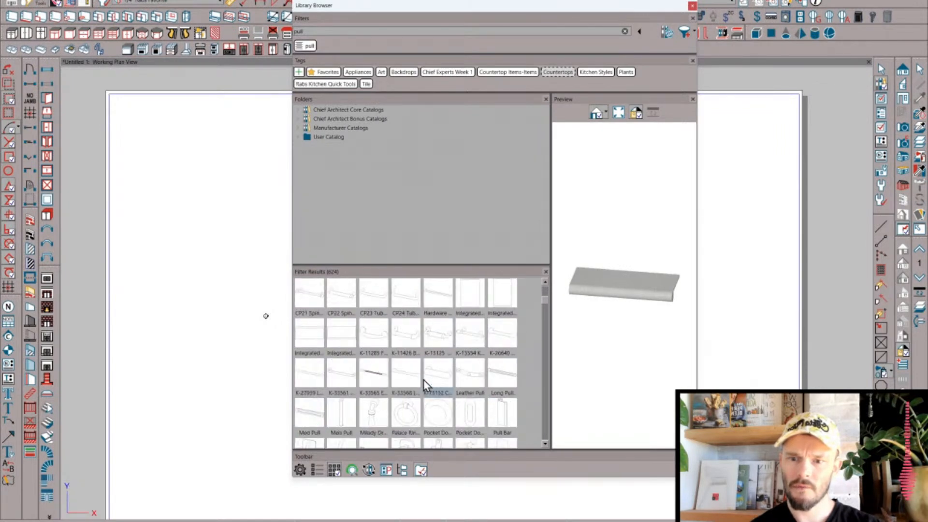
pyautogui.scroll(-5, 423, 378)
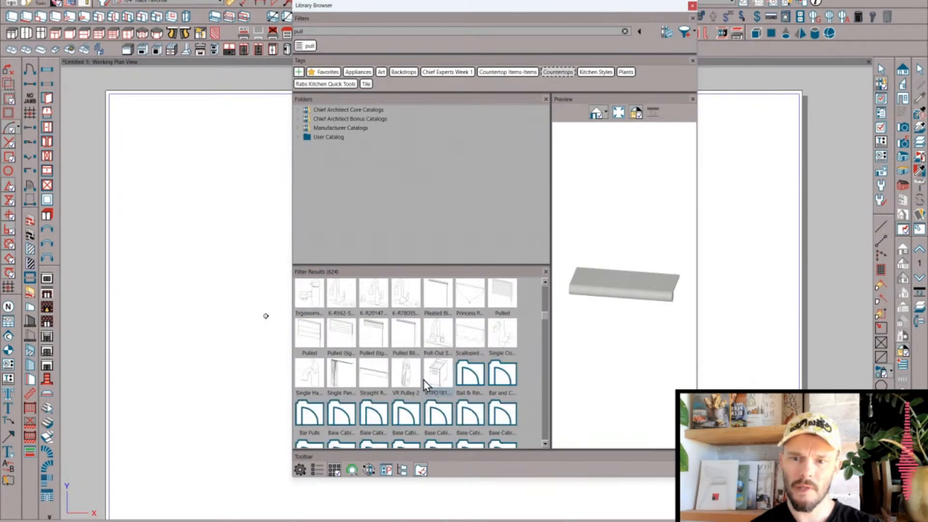
# - Reapply the "pull" search and examine its results for unrelated items that could be excluded
pyautogui.doubleClick(330, 28)
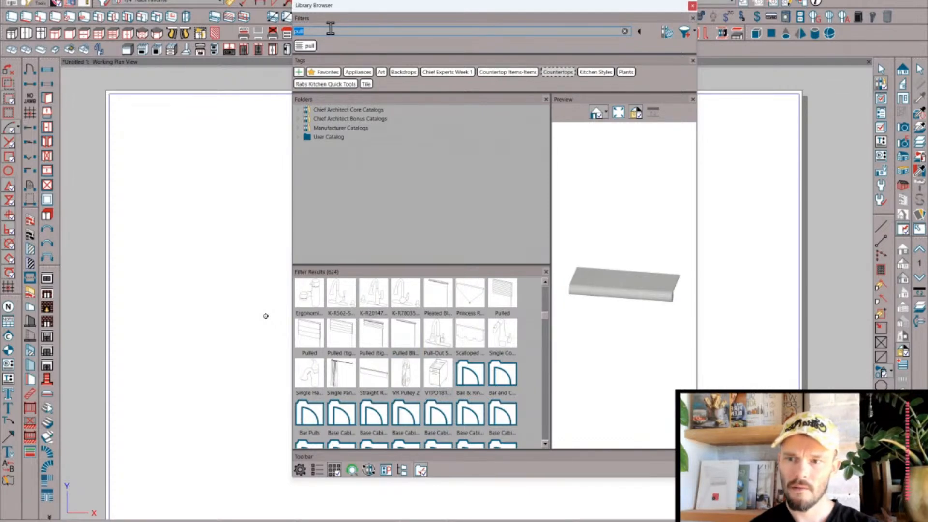
pyautogui.click(330, 29)
pyautogui.click(330, 29)
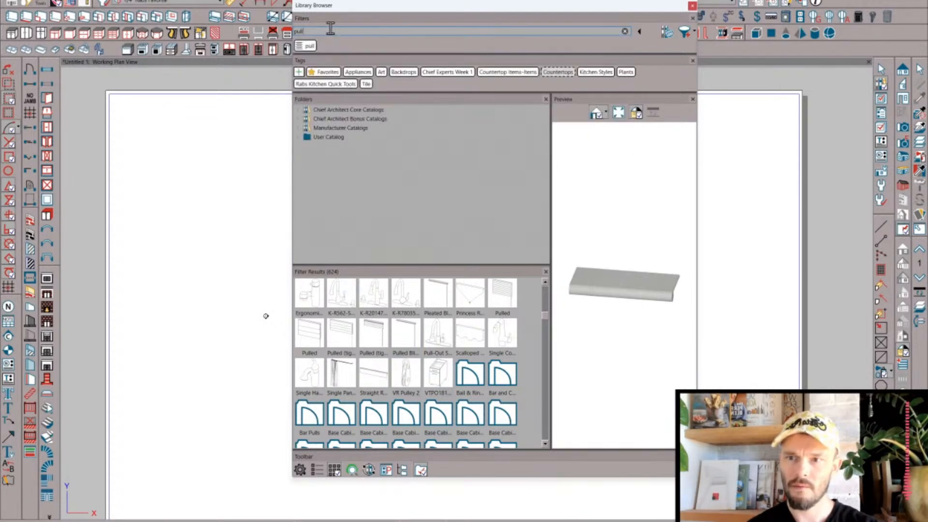
pyautogui.click(310, 44)
pyautogui.press('Return')
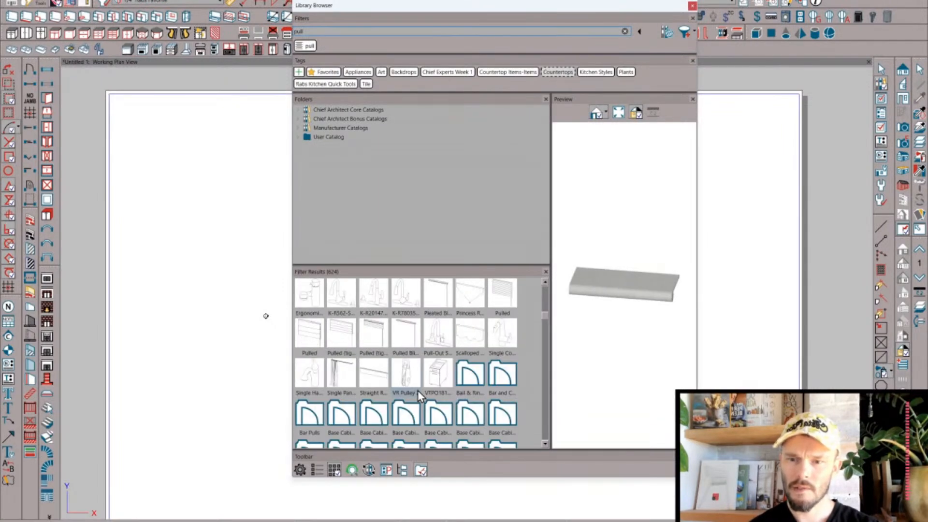
pyautogui.scroll(-5, 418, 390)
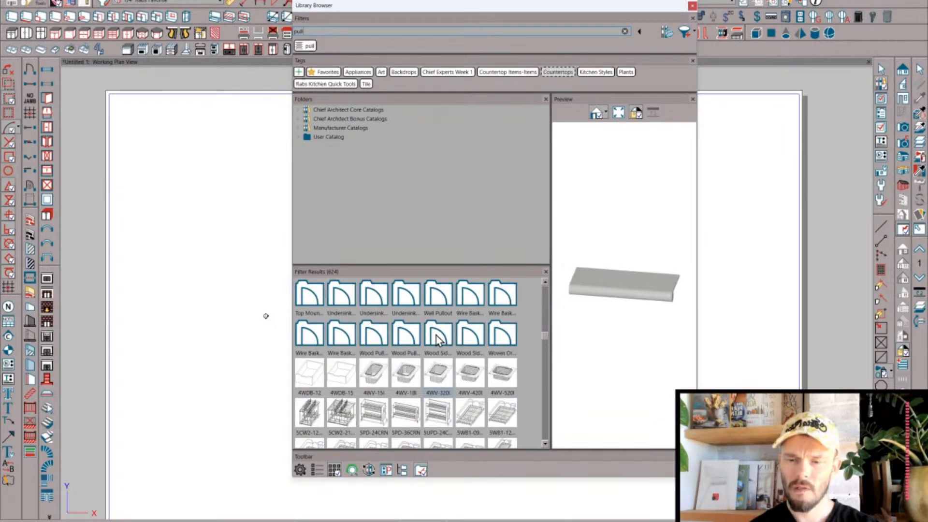
pyautogui.scroll(-3, 435, 341)
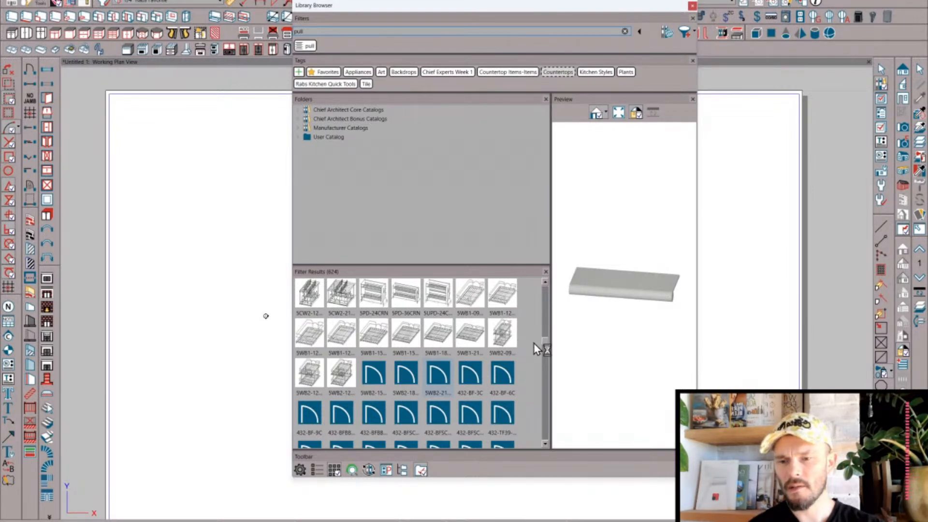
pyautogui.scroll(-5, 534, 343)
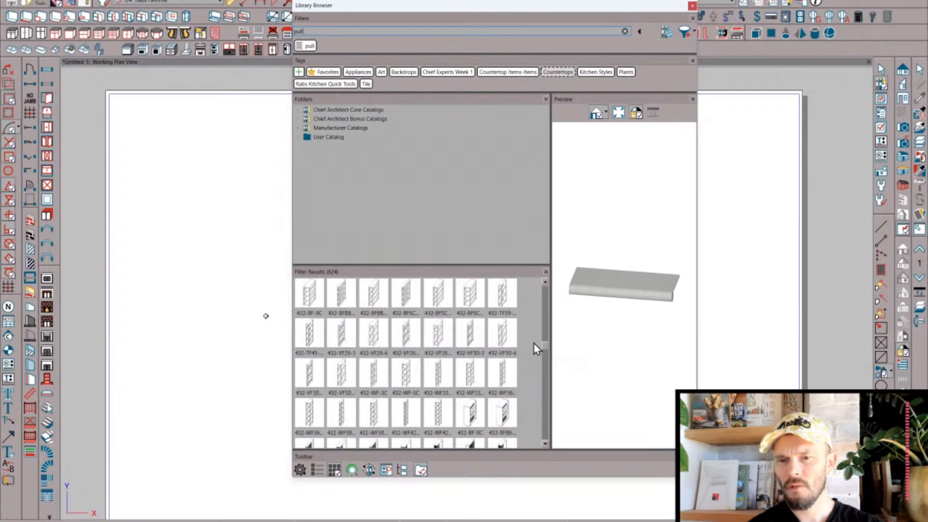
pyautogui.scroll(5, 529, 354)
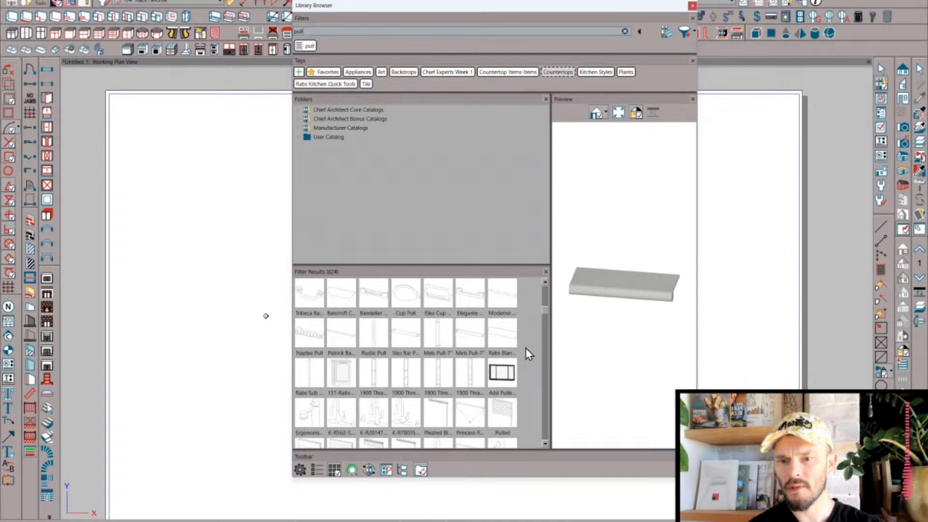
pyautogui.scroll(-5, 483, 357)
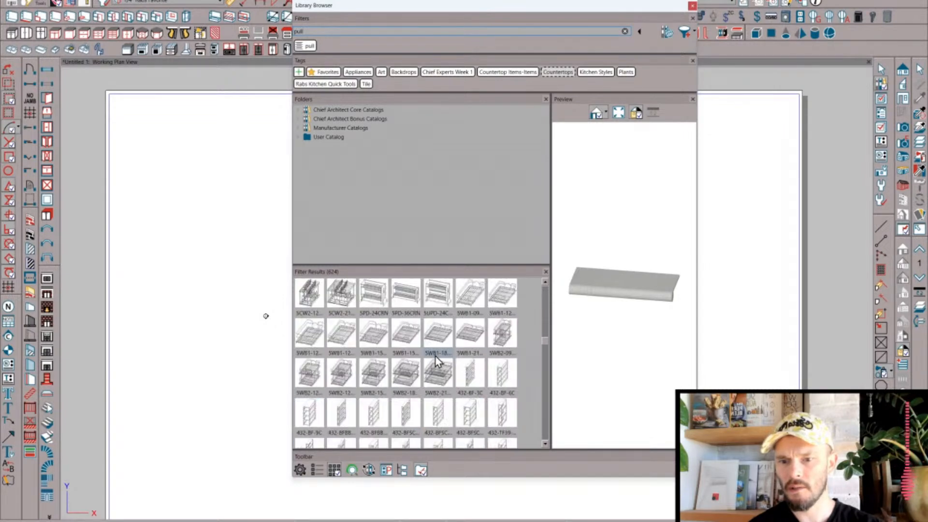
pyautogui.scroll(-3, 462, 357)
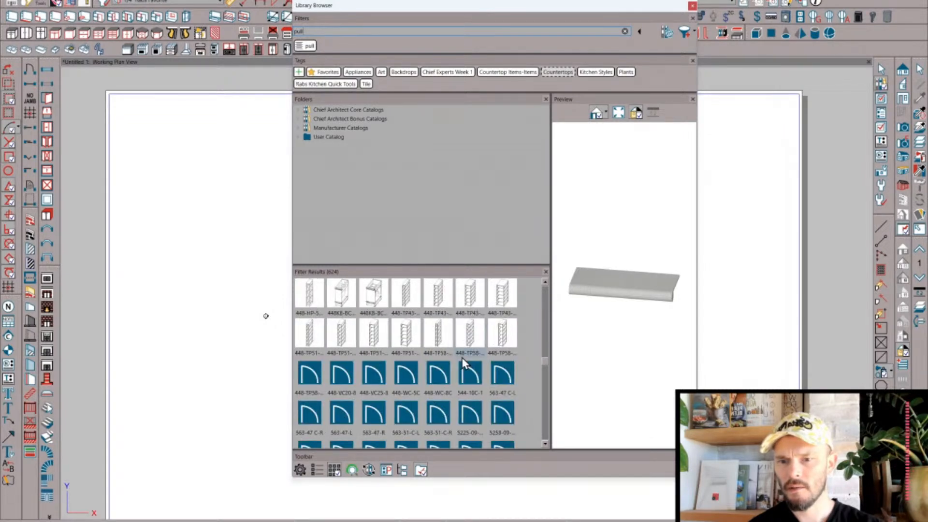
pyautogui.scroll(-5, 527, 360)
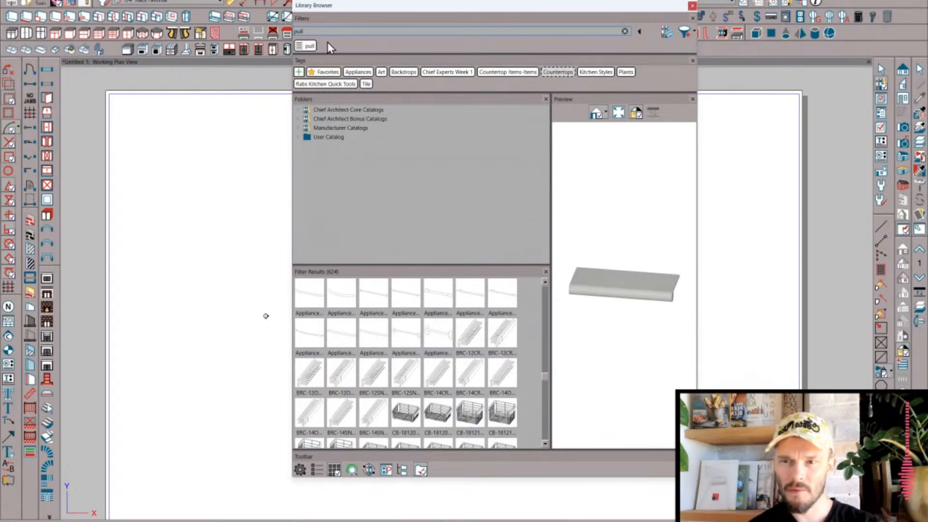
# - Exclude appliance items by searching for "pull NOT appliance", and check the filtered results
pyautogui.write('NOT')
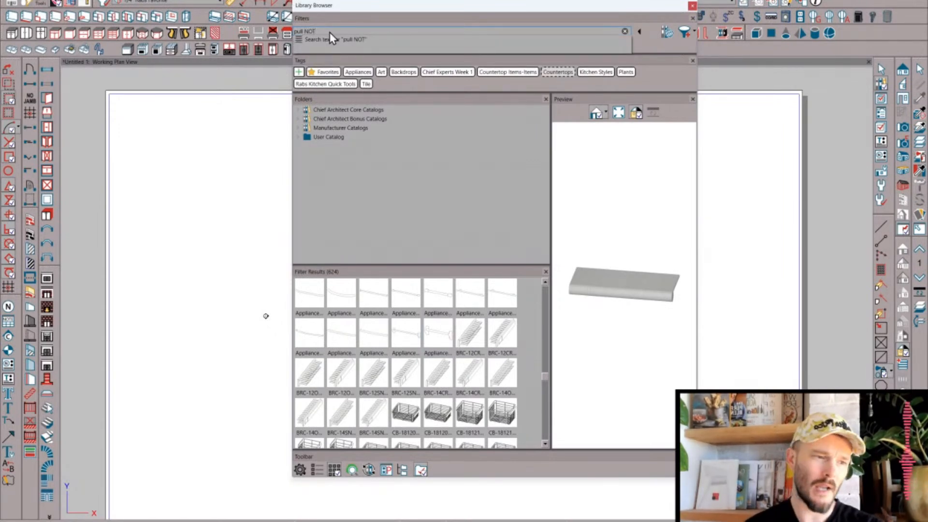
pyautogui.write(' appliance')
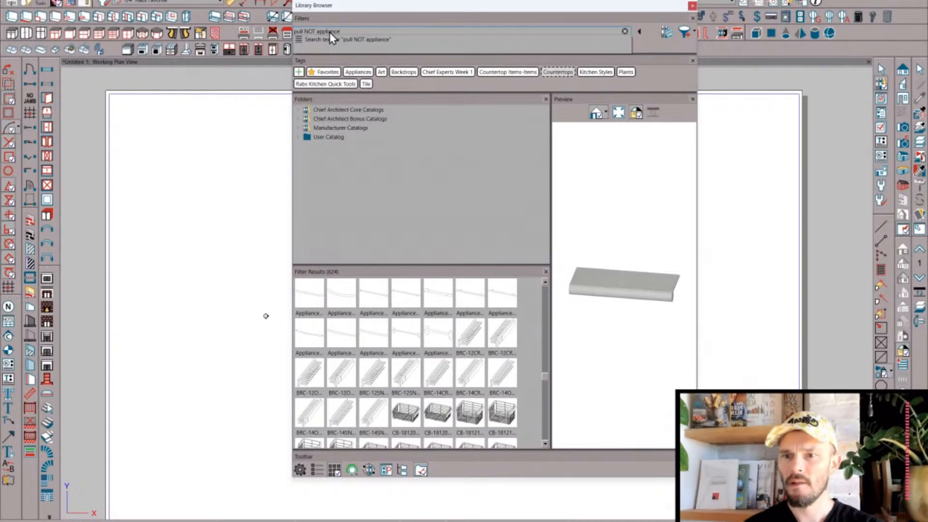
pyautogui.press('Return')
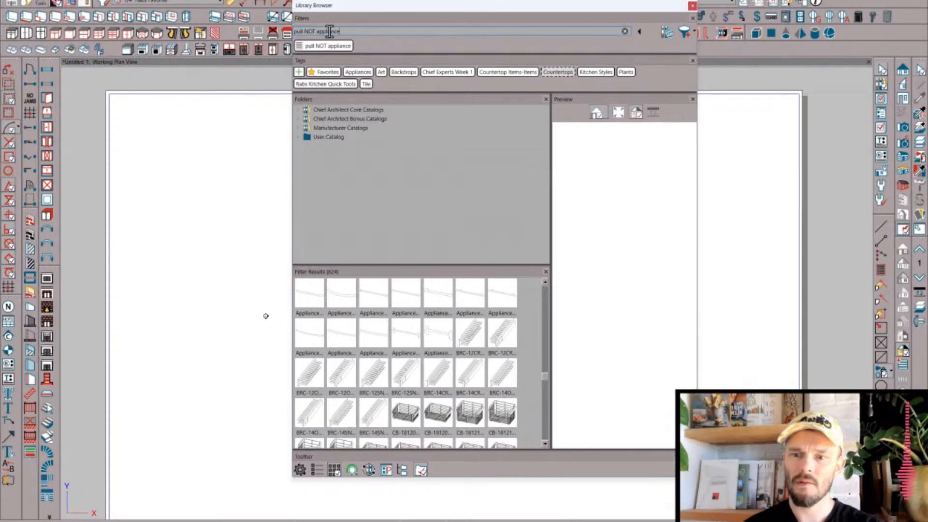
pyautogui.scroll(-10, 451, 376)
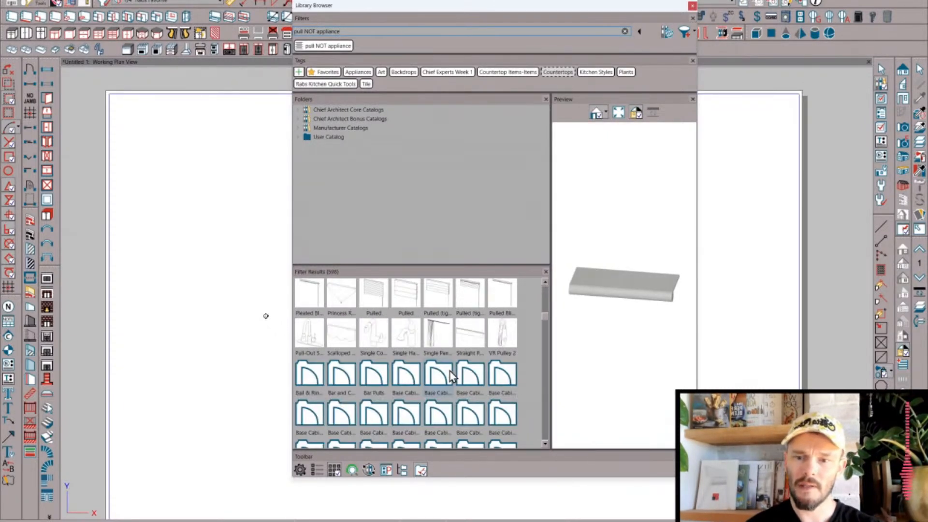
# - Extend the search to "pull NOT appliance NOT 448" and look through the filtered results
pyautogui.scroll(-5, 452, 376)
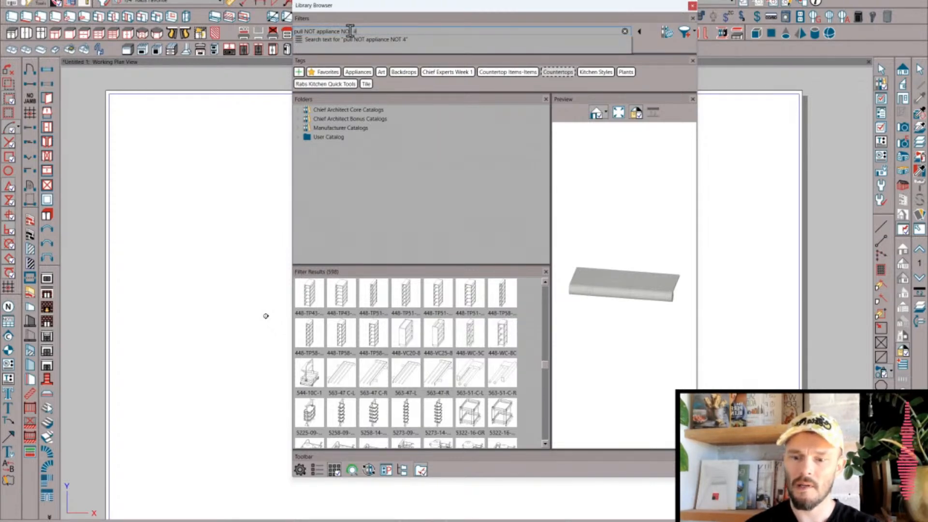
pyautogui.press('Return')
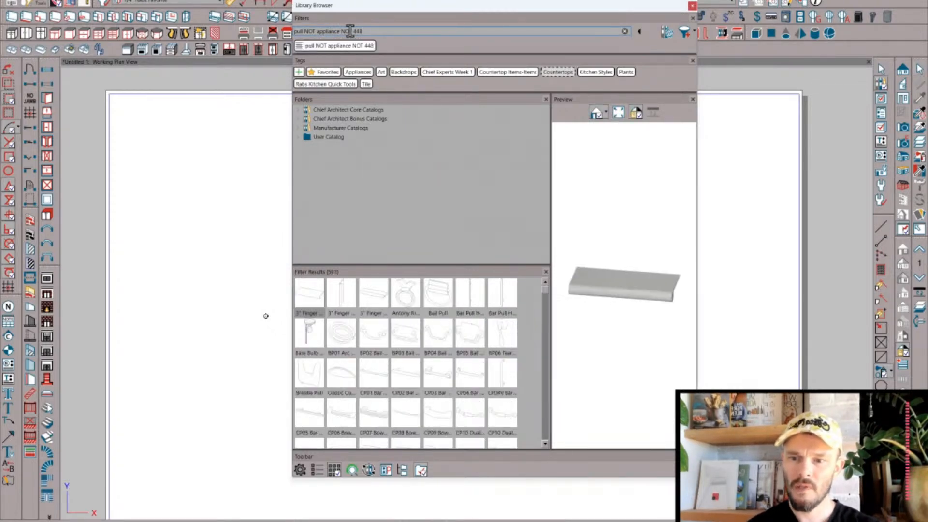
pyautogui.scroll(-10, 468, 313)
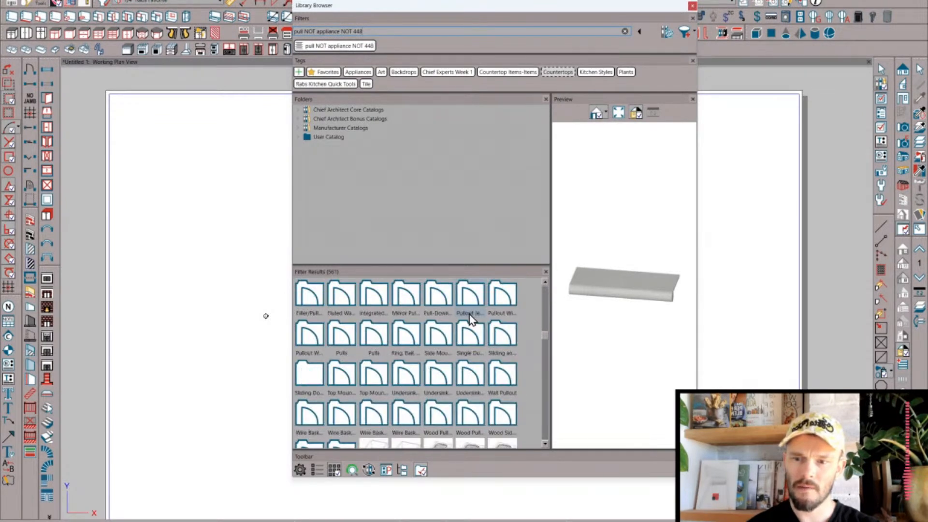
pyautogui.scroll(-8, 431, 336)
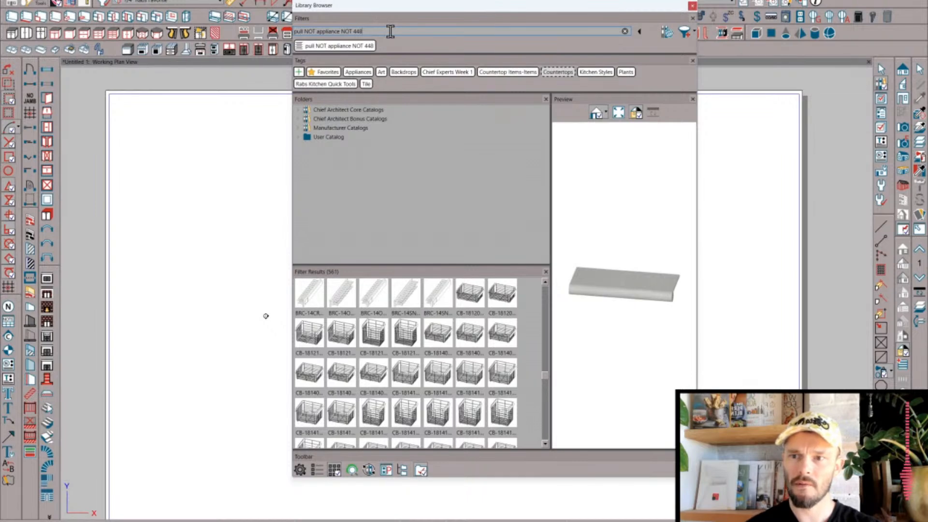
# - Add a third exclusion so the search reads "pull NOT appliance NOT 448 NOT 432", and browse the results
pyautogui.write('432')
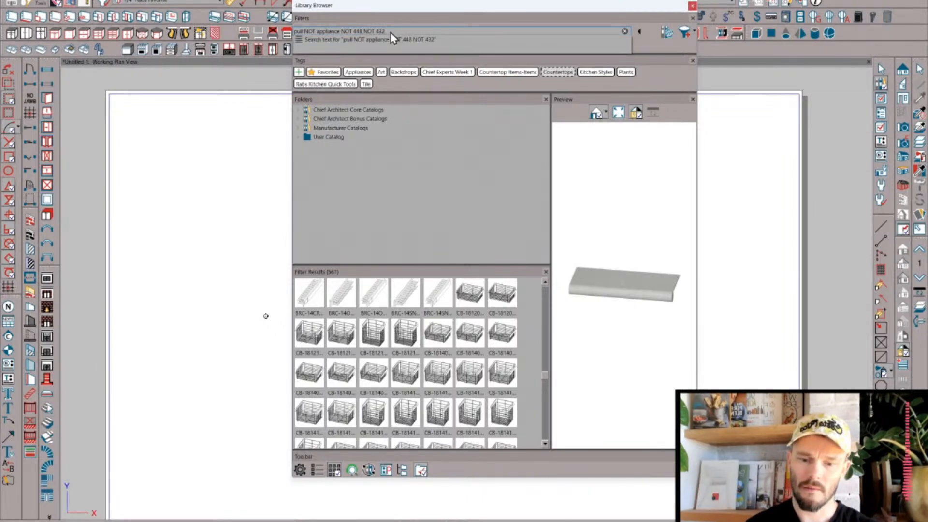
pyautogui.press('Return')
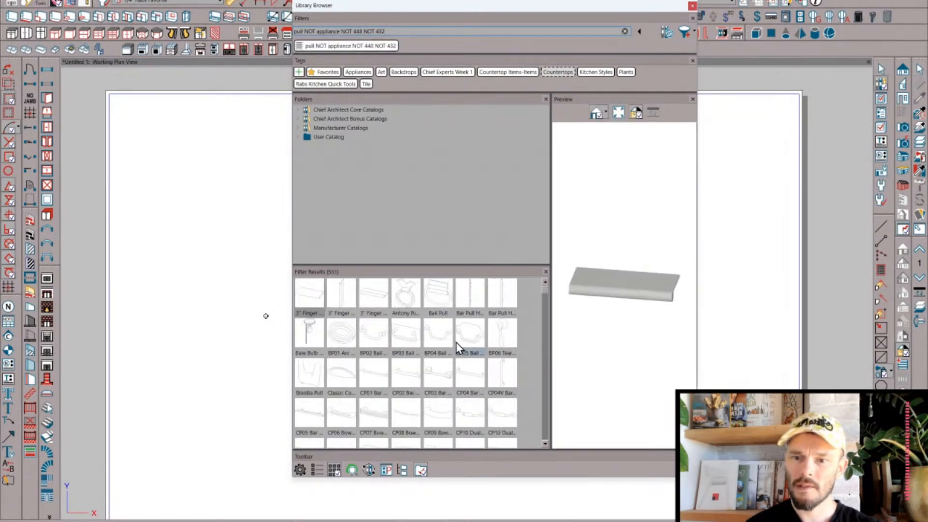
pyautogui.scroll(-10, 456, 345)
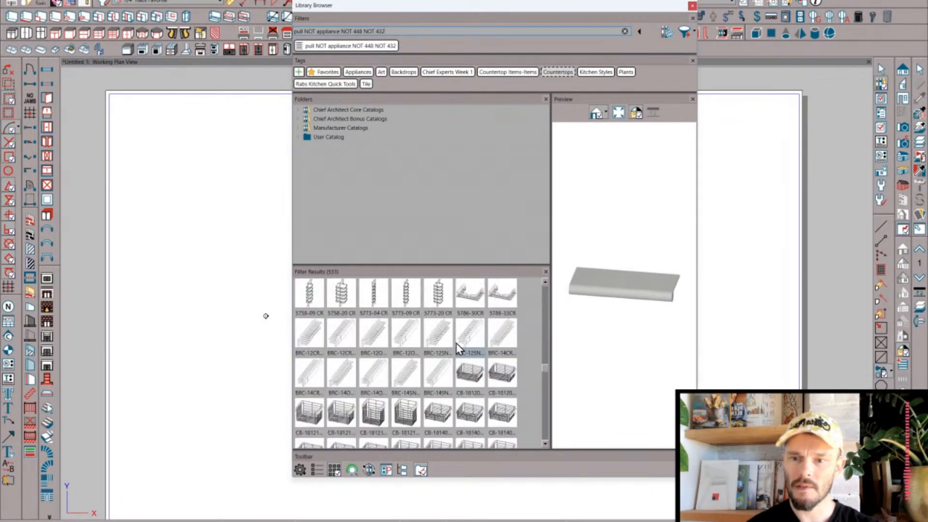
pyautogui.scroll(-10, 444, 348)
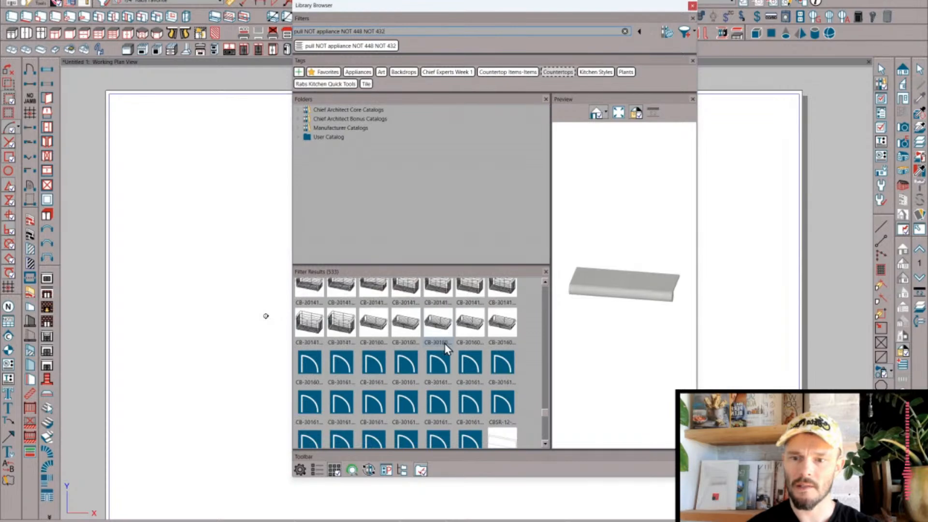
pyautogui.scroll(-5, 445, 348)
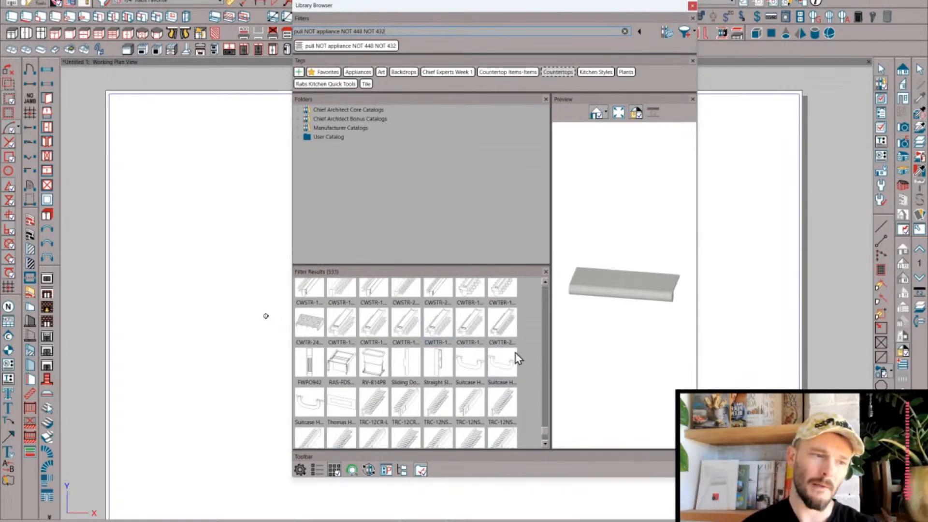
# - Remove the "pull NOT appliance NOT 448 NOT 432" filter and clear the search text in the Library Browser
pyautogui.scroll(10, 361, 294)
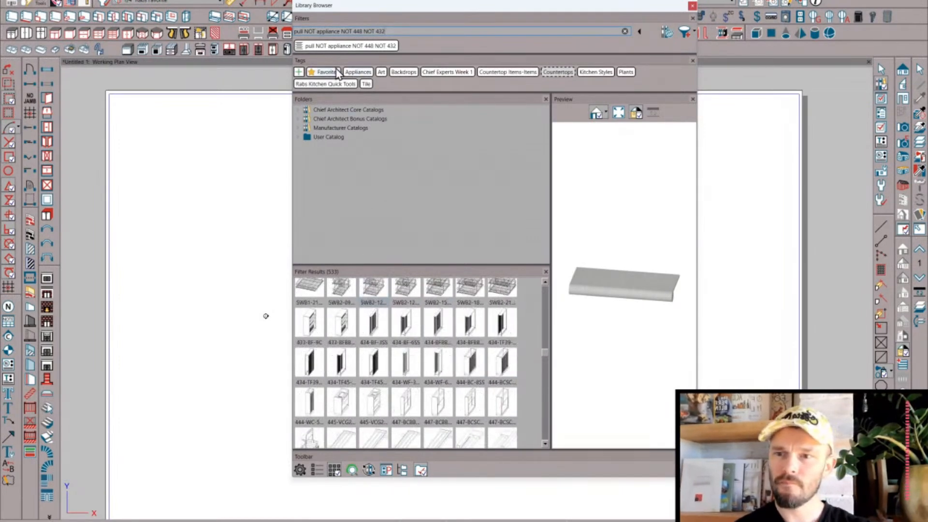
pyautogui.click(311, 48)
pyautogui.tripleClick(365, 31)
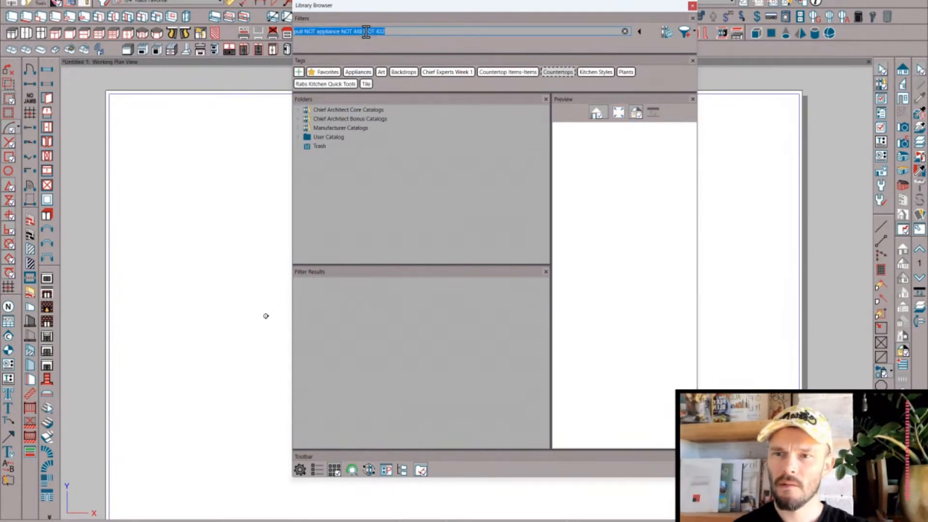
pyautogui.press('BackSpace')
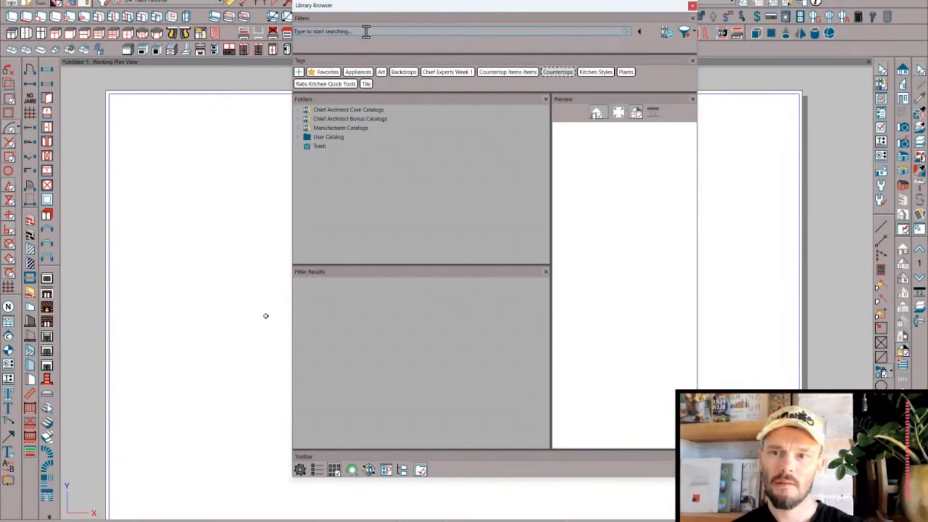
# - Expand User Catalog and Rabbitt Design Library down to the contents of the Materials folder
pyautogui.click(299, 136)
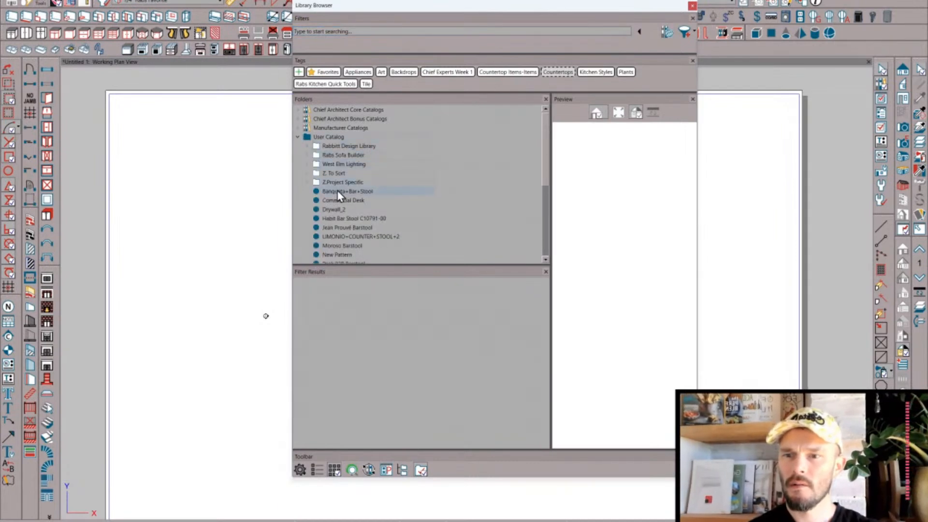
pyautogui.click(306, 147)
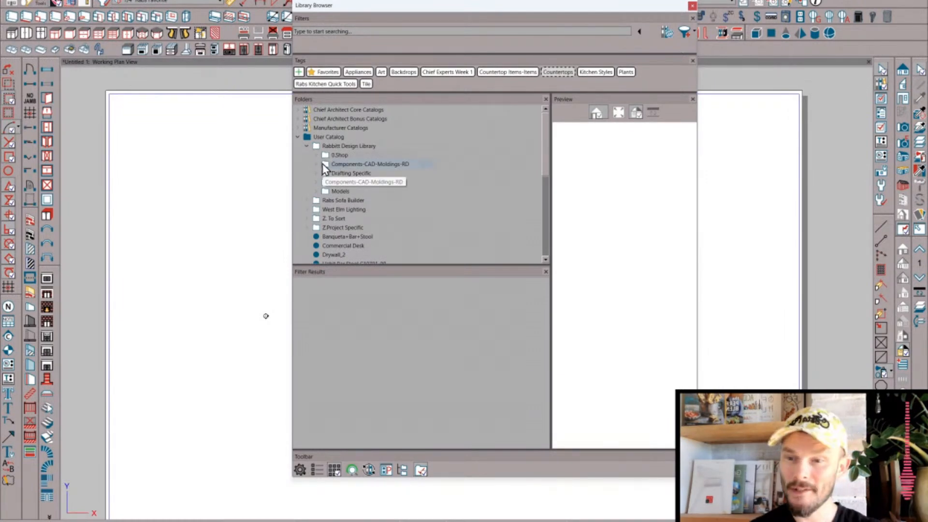
pyautogui.click(317, 164)
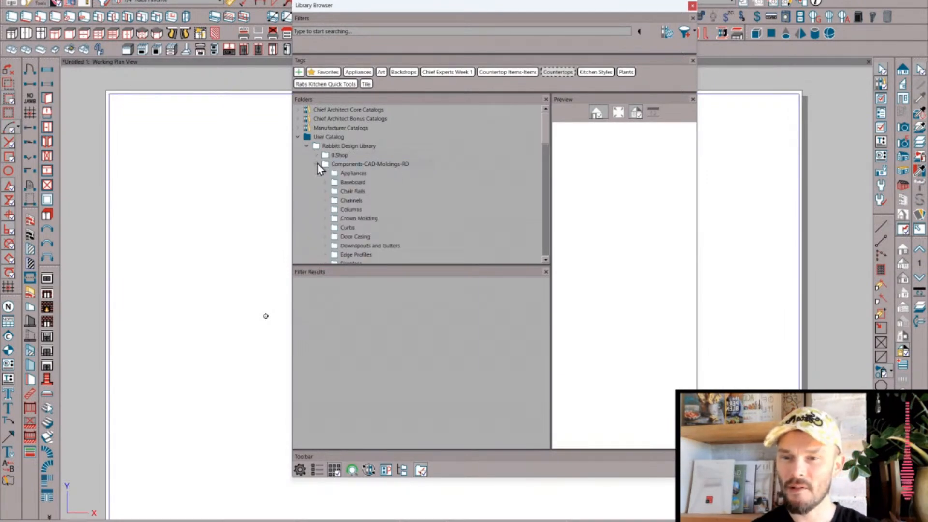
pyautogui.click(318, 165)
pyautogui.click(317, 182)
pyautogui.scroll(-1, 372, 196)
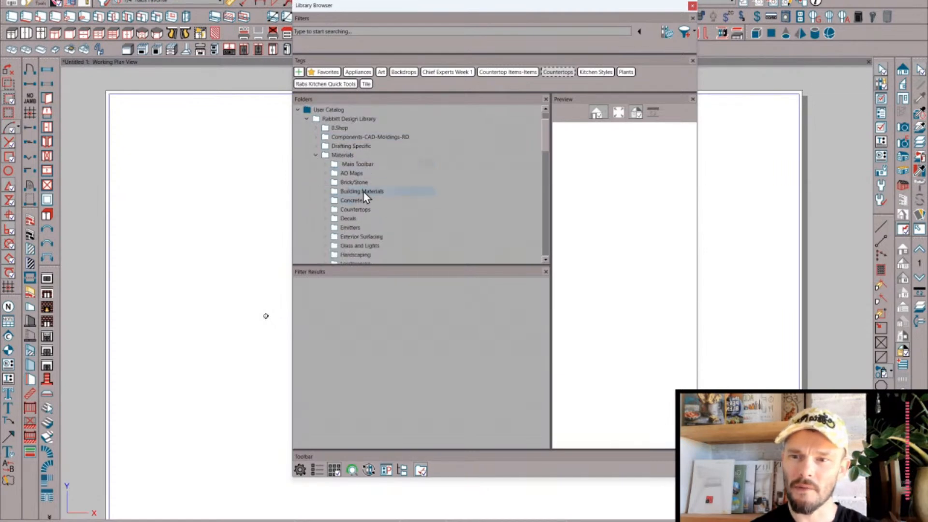
# - Open the Countertops folder under Materials, select all its materials, and review their search attribute keywords without making changes
pyautogui.click(348, 191)
pyautogui.click(344, 200)
pyautogui.click(353, 209)
pyautogui.click(325, 209)
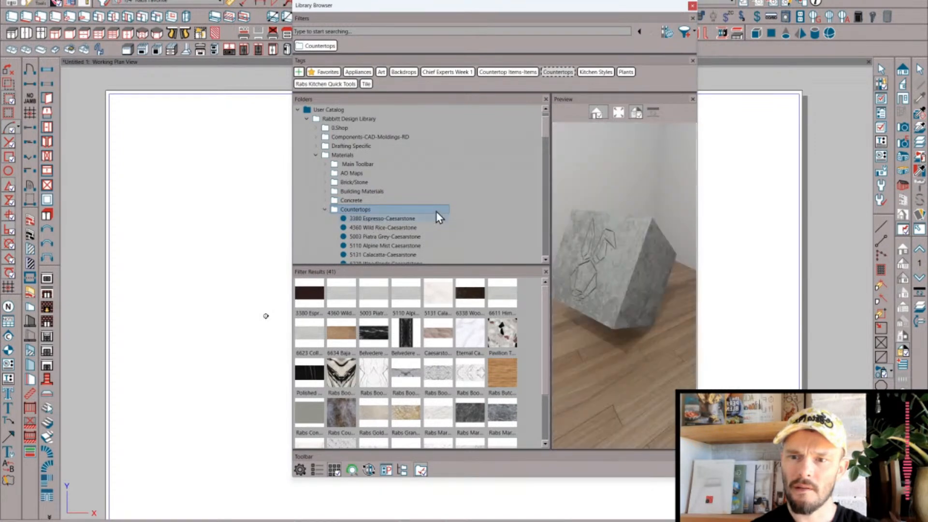
pyautogui.scroll(-9, 436, 211)
pyautogui.scroll(-5, 437, 213)
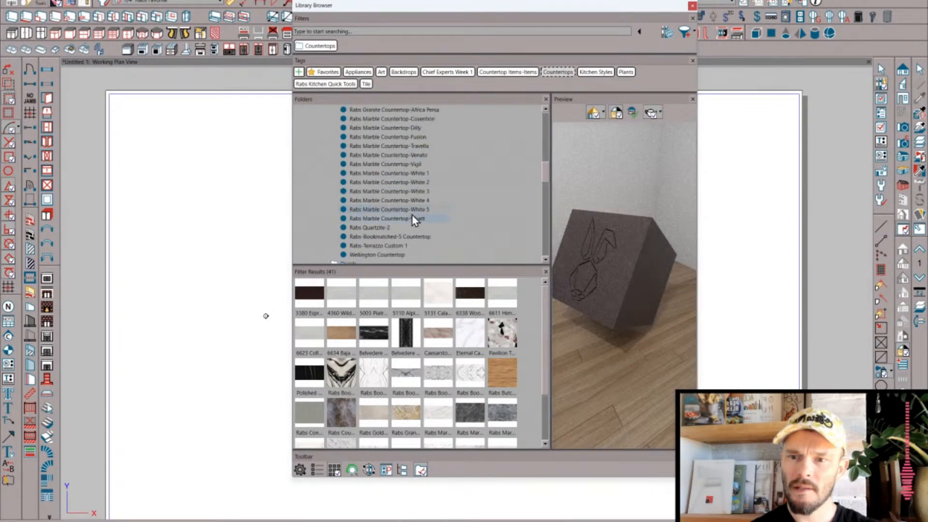
pyautogui.keyDown('shift'); pyautogui.click(357, 200); pyautogui.keyUp('shift')
pyautogui.rightClick(363, 200)
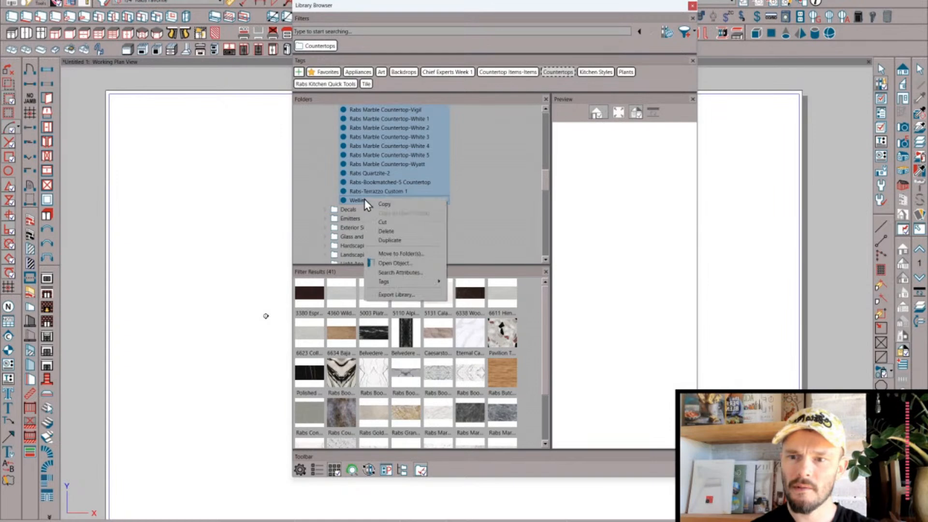
pyautogui.click(401, 272)
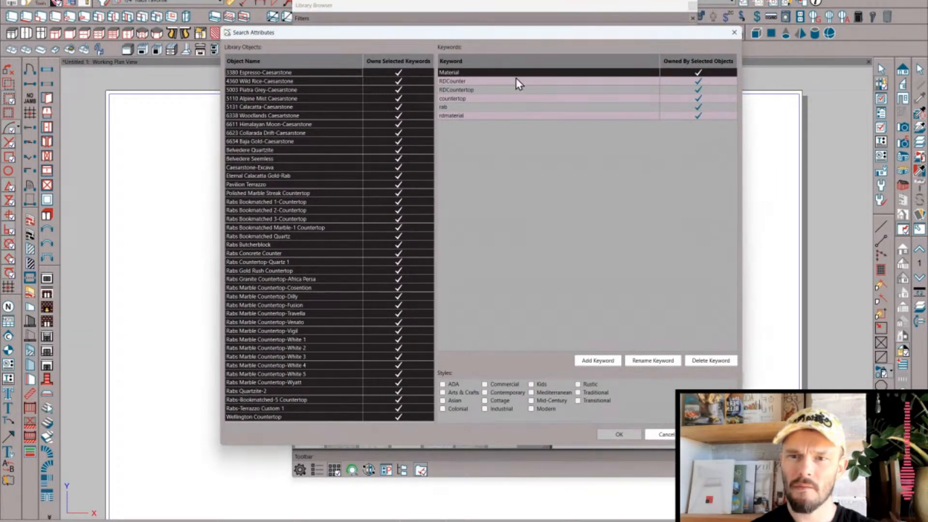
pyautogui.click(637, 434)
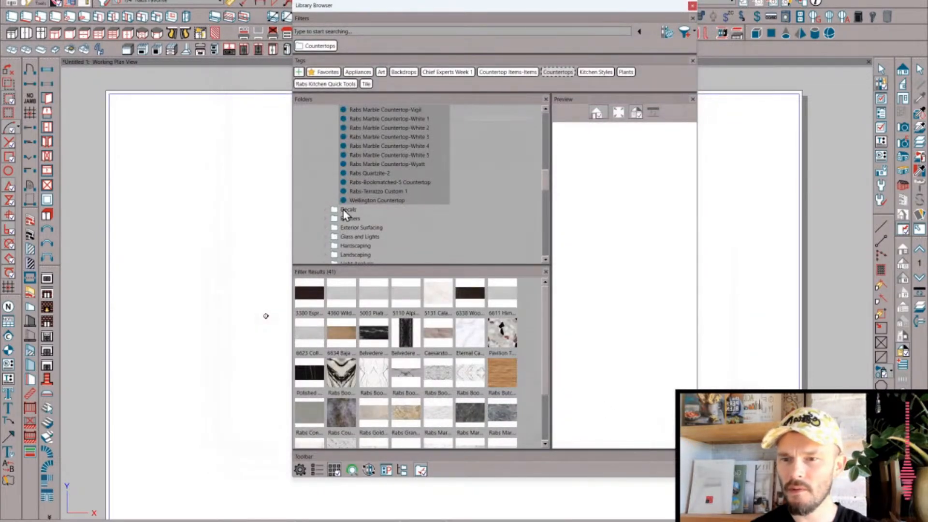
# - Expand the Decals and Emitters folders and preview the Rabs LED Diode material
pyautogui.click(324, 212)
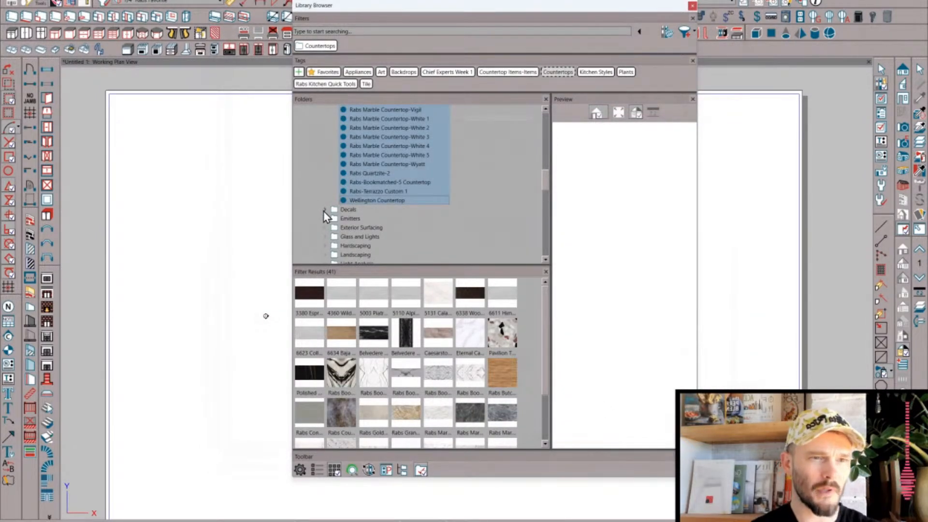
pyautogui.click(324, 211)
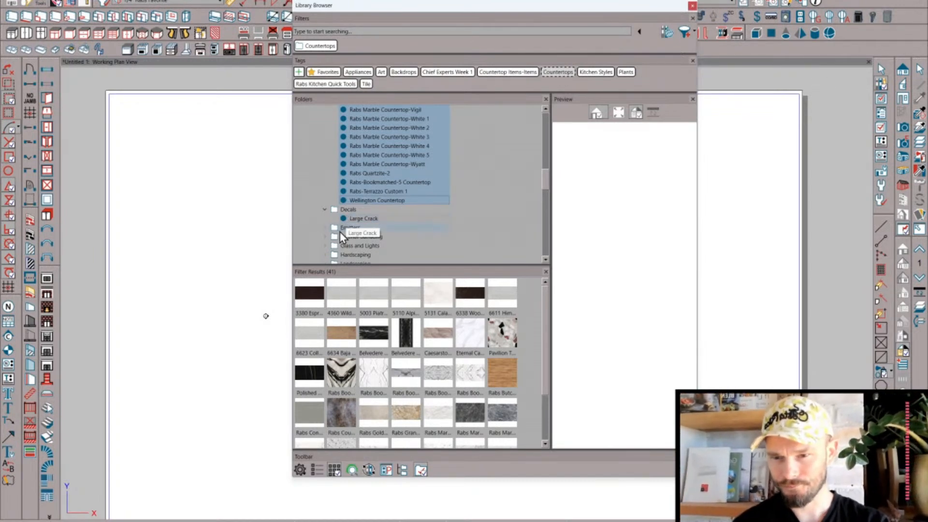
pyautogui.click(325, 227)
pyautogui.click(363, 235)
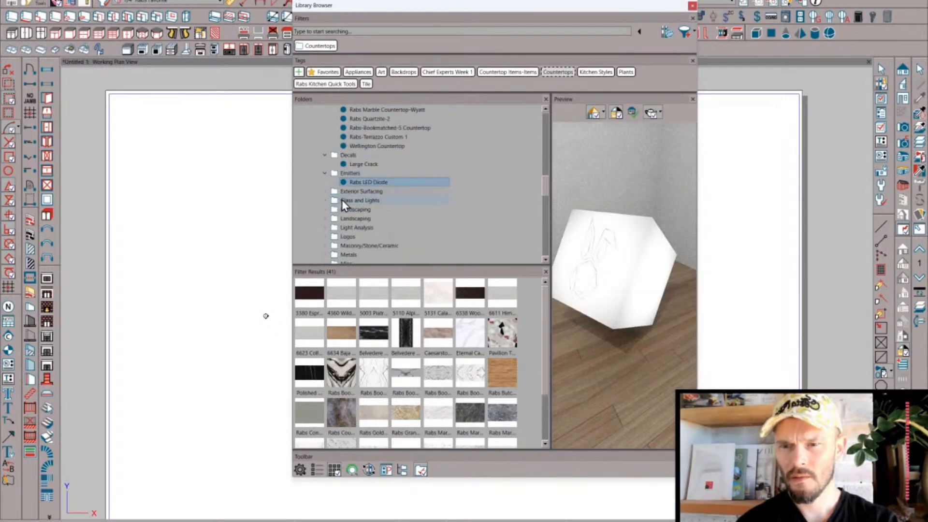
# - Expand Rabs Siding Pack 1 under Exterior Surfacing and review the search attributes of all its siding materials
pyautogui.click(325, 191)
pyautogui.click(363, 201)
pyautogui.click(333, 200)
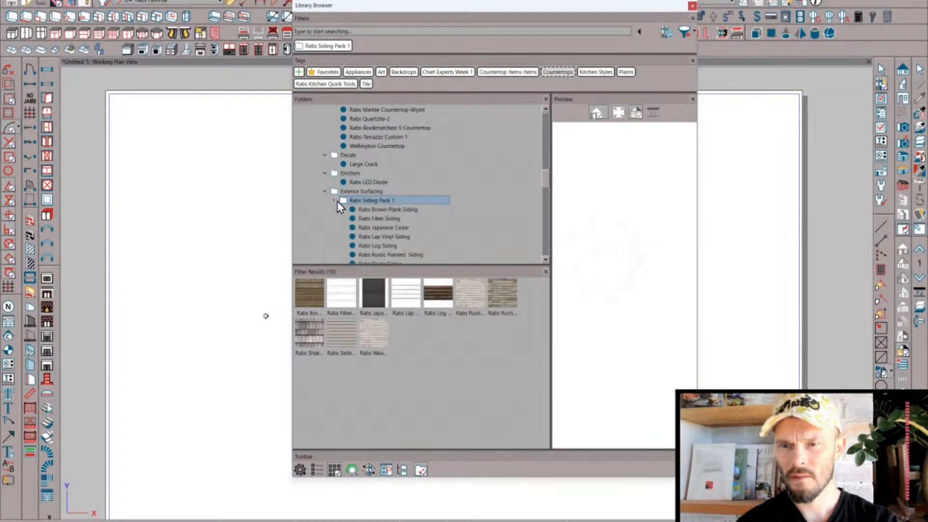
pyautogui.click(388, 209)
pyautogui.scroll(-3, 386, 237)
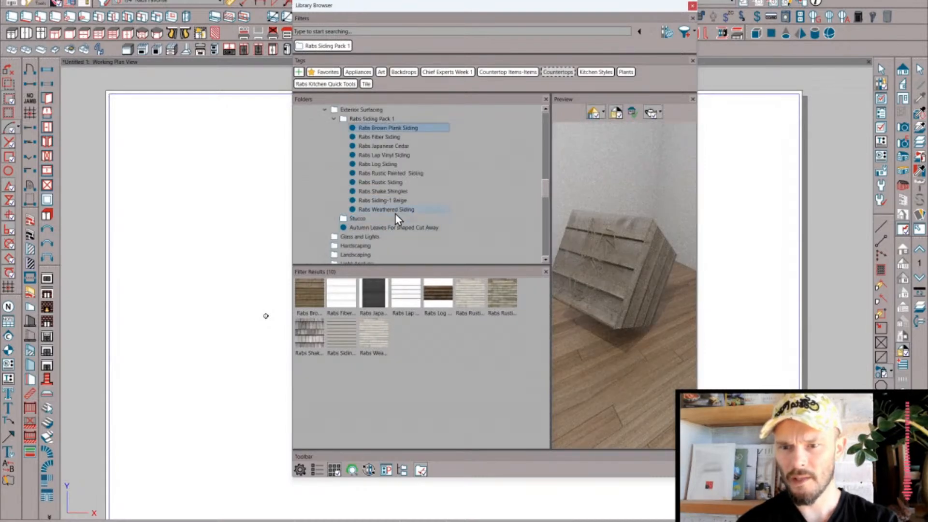
pyautogui.keyDown('shift'); pyautogui.click(391, 210); pyautogui.keyUp('shift')
pyautogui.rightClick(392, 210)
pyautogui.click(422, 284)
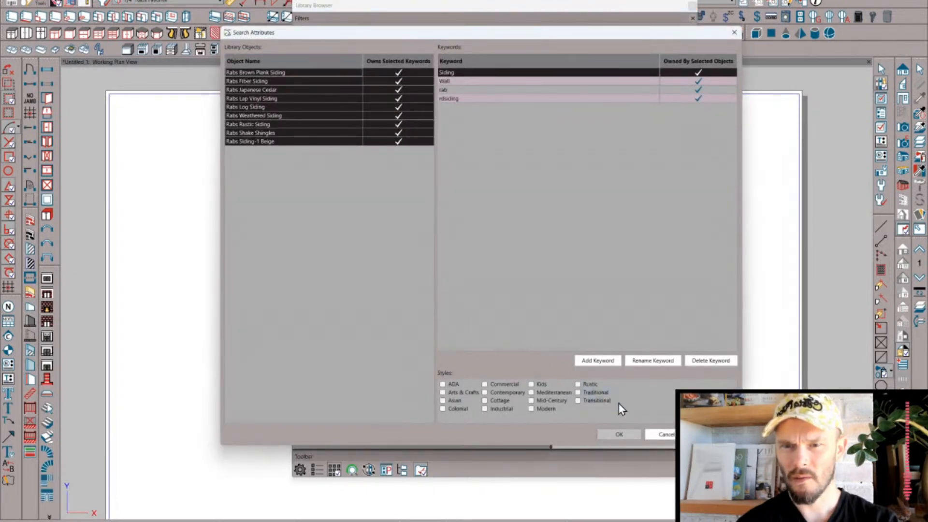
pyautogui.click(659, 434)
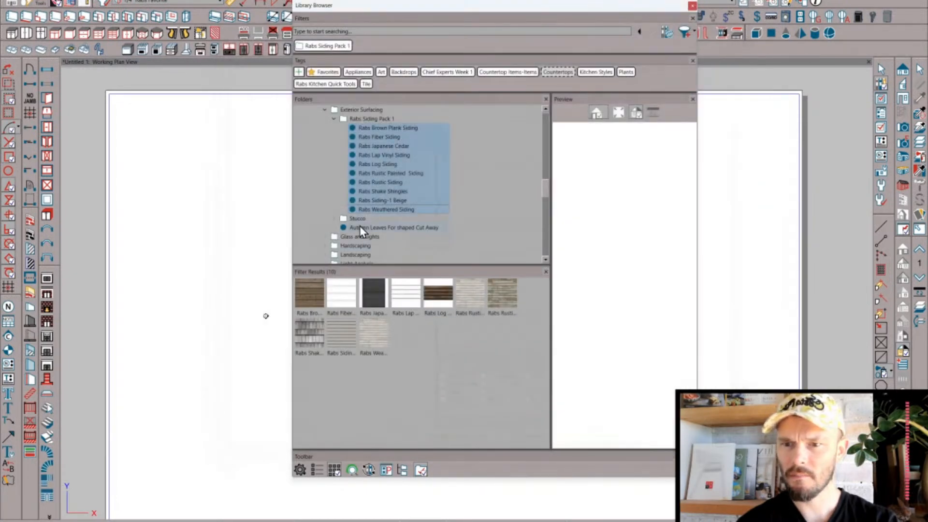
# - Expand the Stucco folder, select all its stucco materials, and open their search attributes
pyautogui.click(334, 219)
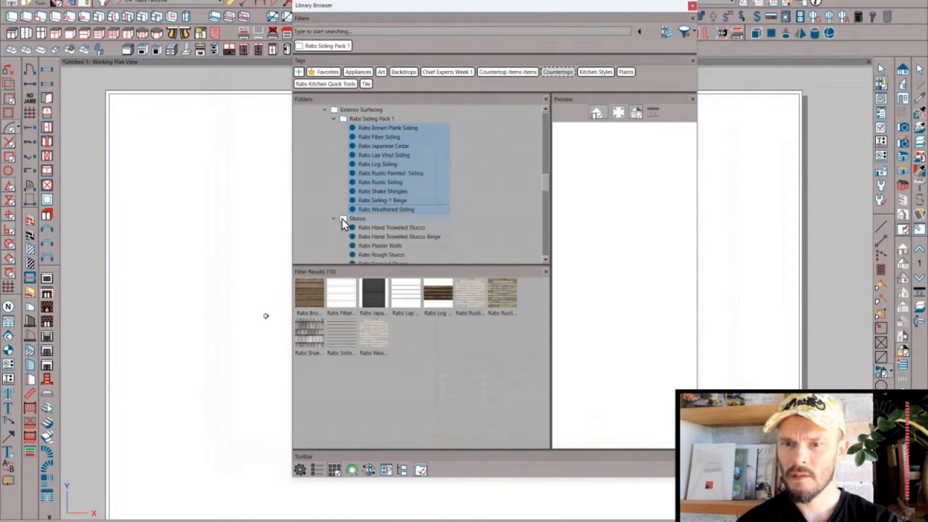
pyautogui.click(430, 224)
pyautogui.scroll(-4, 430, 223)
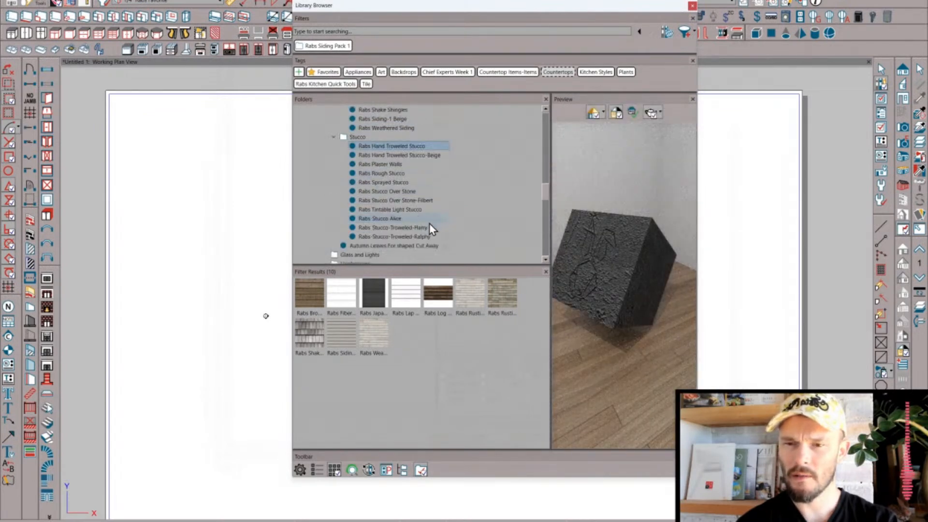
pyautogui.keyDown('shift'); pyautogui.click(400, 211); pyautogui.keyUp('shift')
pyautogui.rightClick(399, 210)
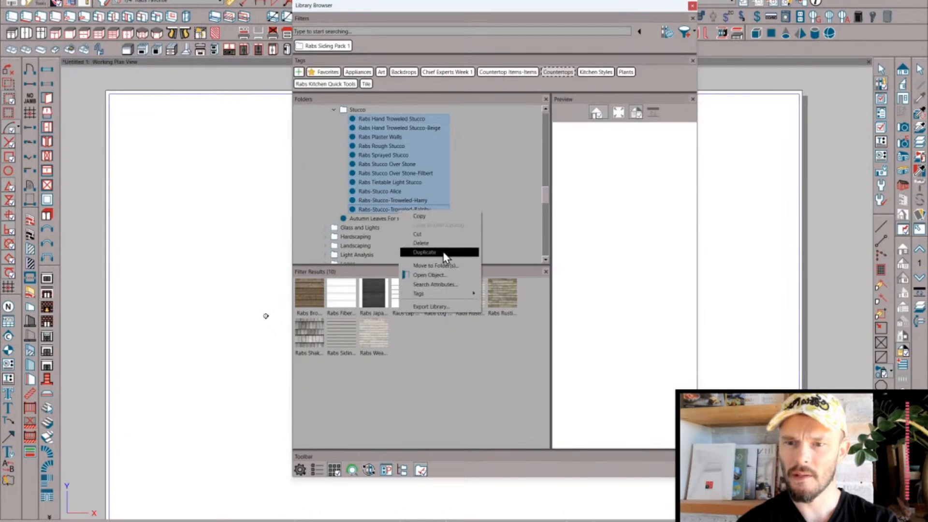
pyautogui.click(440, 284)
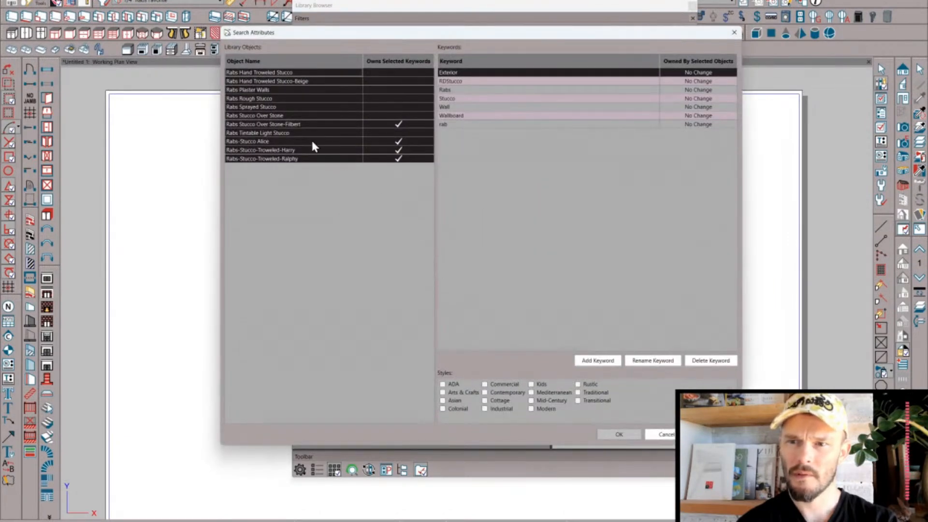
# - Assign the keywords Exterior, RDStucco, Rabs, Stucco, Wall and rab to all selected stucco materials, delete the Wallboard keyword, and save
pyautogui.click(695, 73)
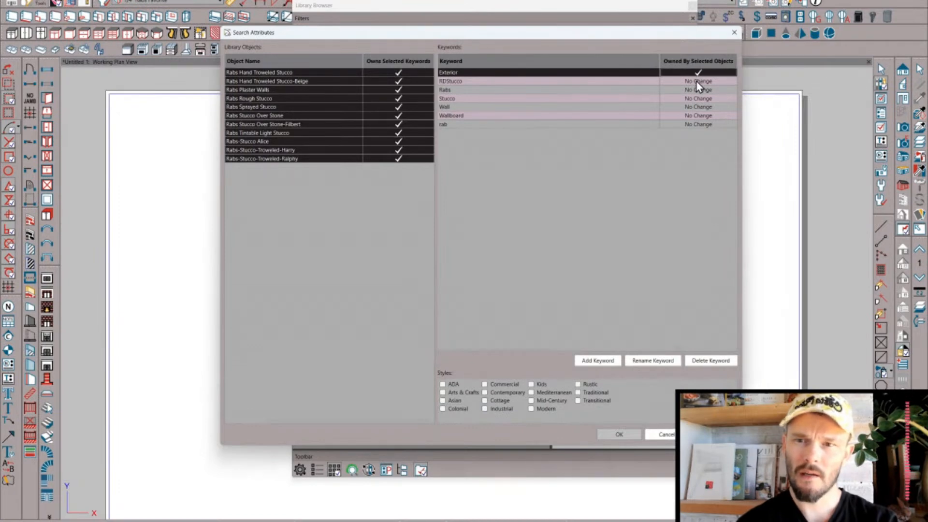
pyautogui.click(696, 81)
pyautogui.click(697, 89)
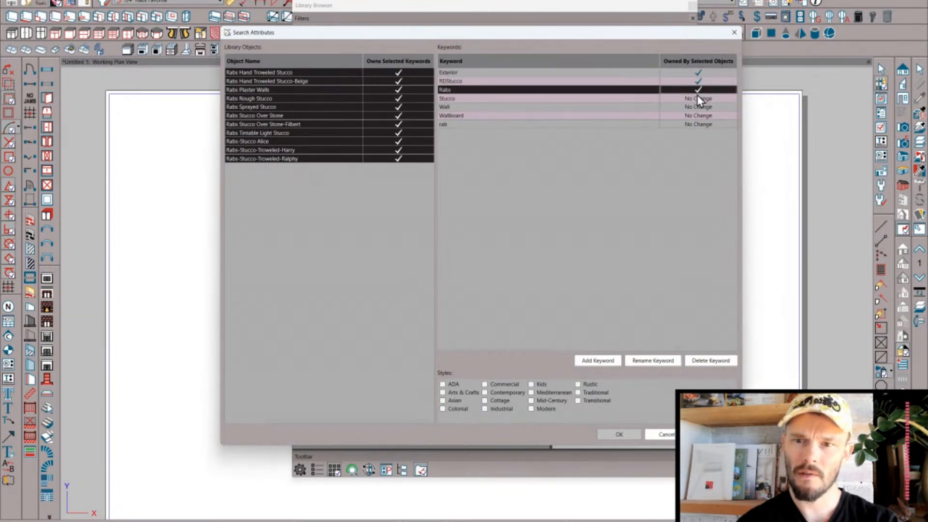
pyautogui.click(697, 98)
pyautogui.click(700, 107)
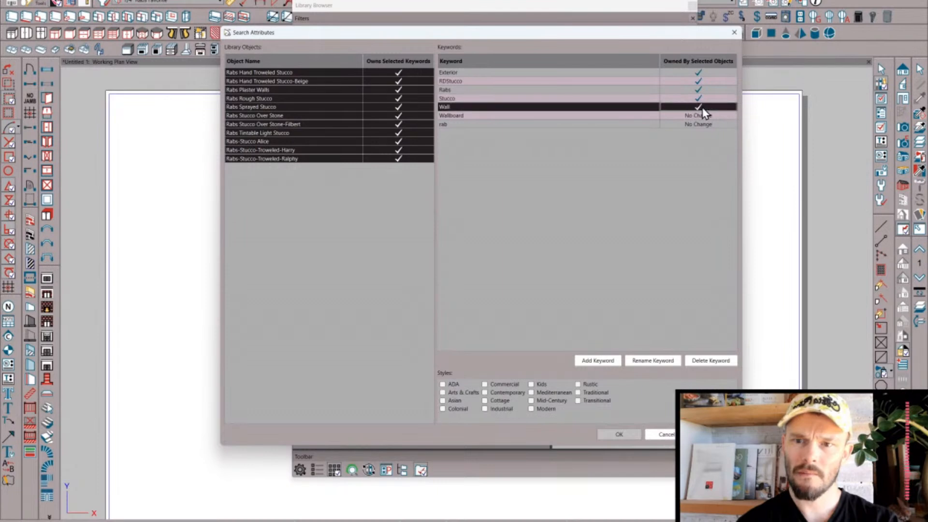
pyautogui.click(646, 116)
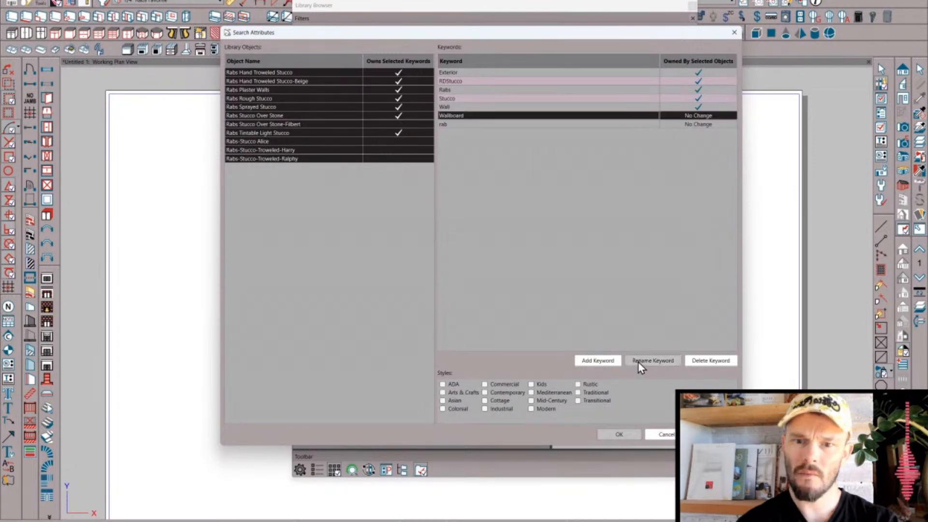
pyautogui.click(697, 360)
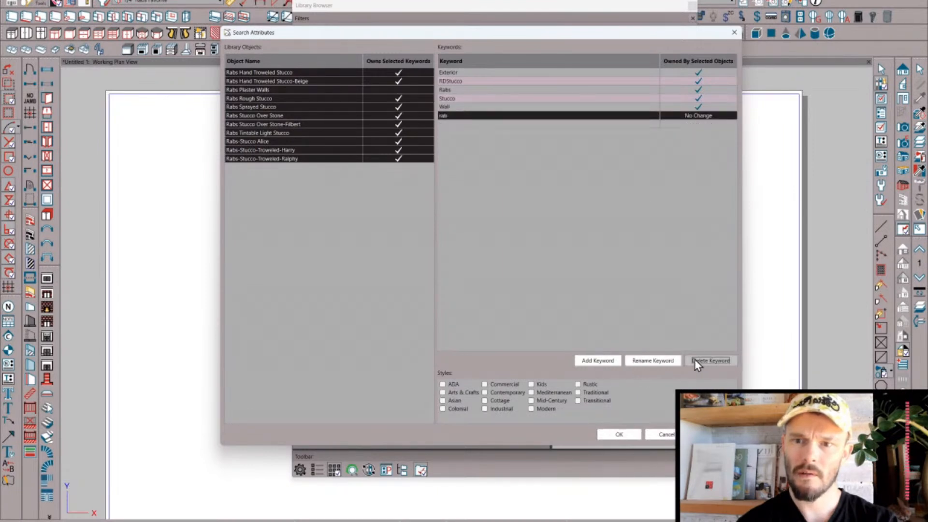
pyautogui.click(698, 116)
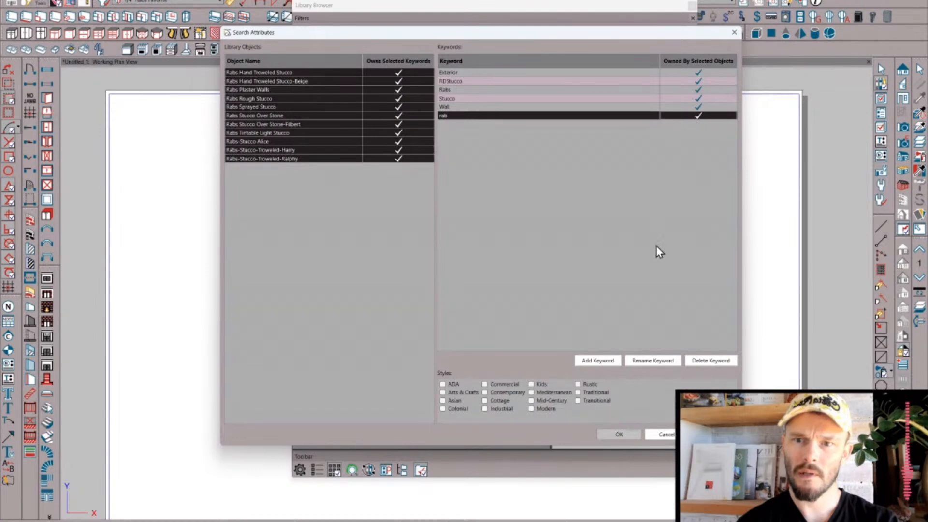
pyautogui.click(618, 434)
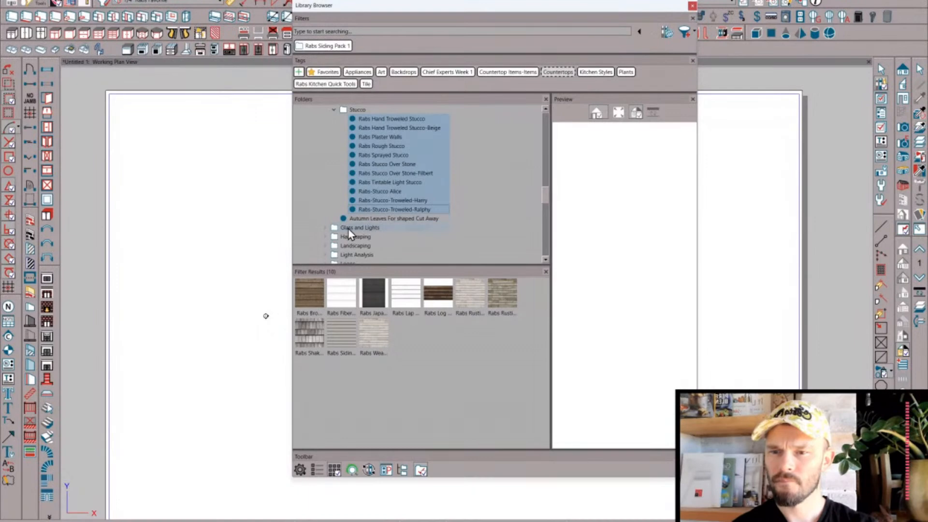
# - Expand the Glass and Lights folder and preview the 1 GLASS, 3 GLASS and 5 GLASS materials
pyautogui.doubleClick(379, 228)
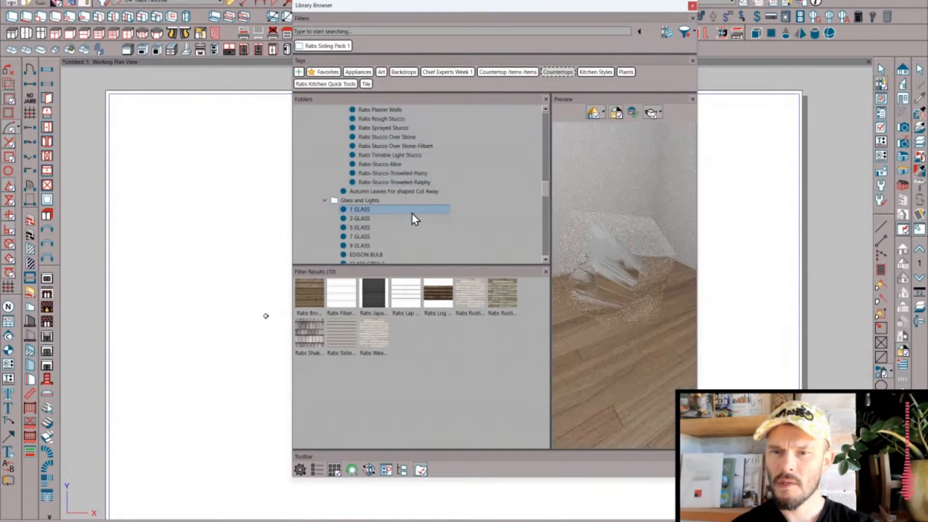
pyautogui.click(370, 219)
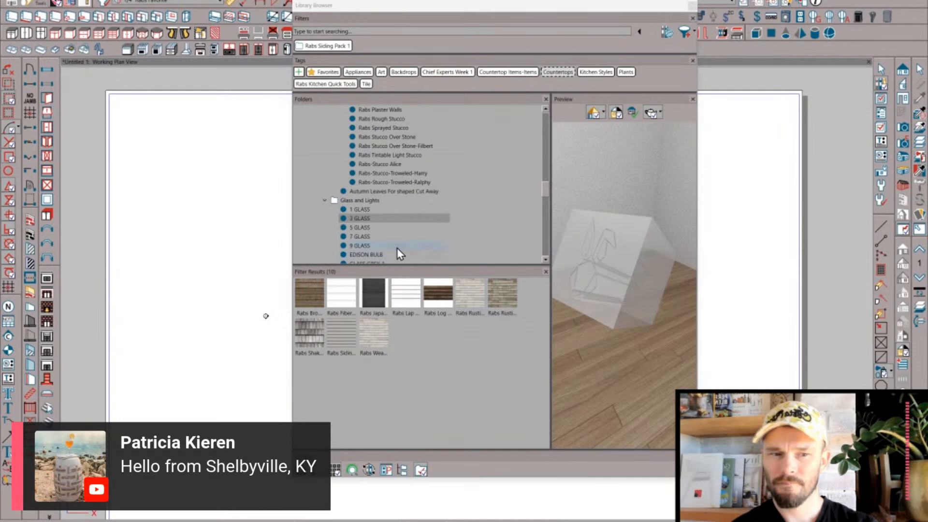
pyautogui.click(366, 228)
pyautogui.click(397, 230)
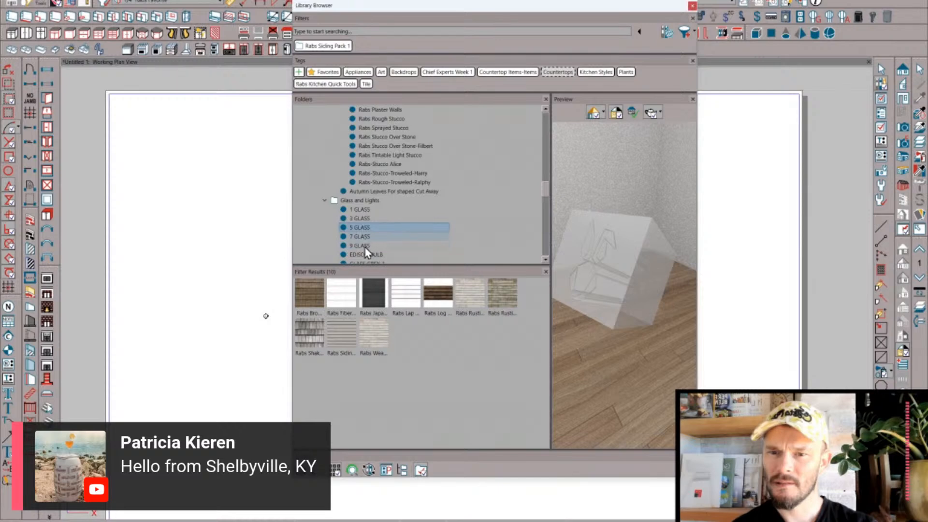
# - Delete the 3 GLASS, 5 GLASS, 7 GLASS and 9 GLASS materials from the Glass and Lights folder
pyautogui.press('Down')
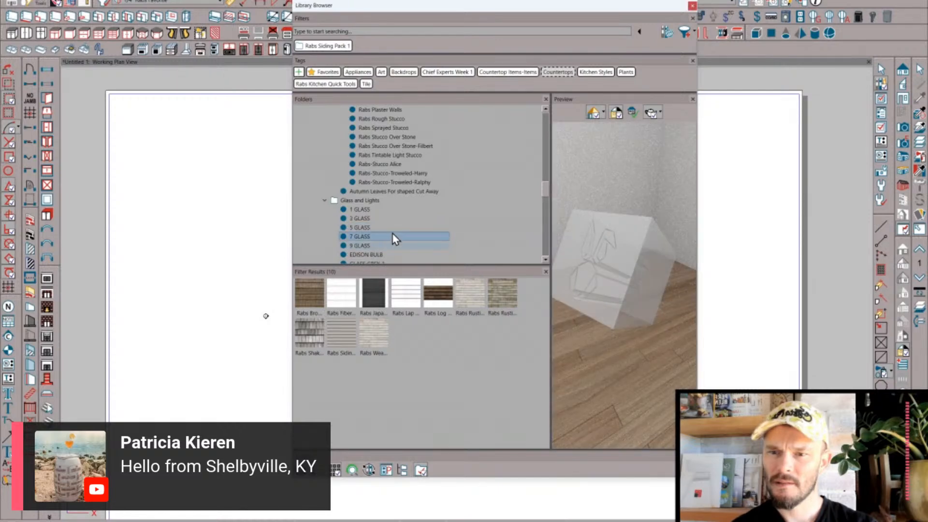
pyautogui.keyDown('shift'); pyautogui.click(361, 219); pyautogui.keyUp('shift')
pyautogui.rightClick(361, 219)
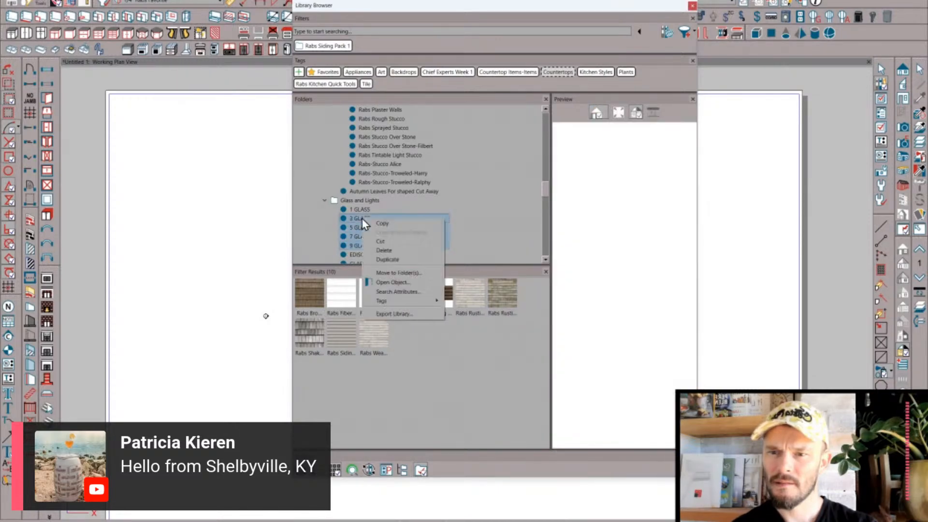
pyautogui.click(382, 251)
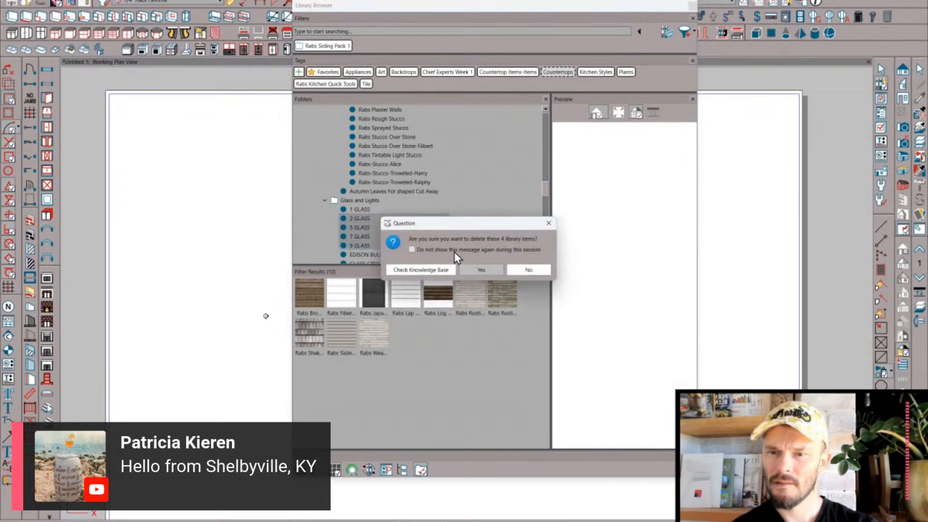
pyautogui.click(476, 269)
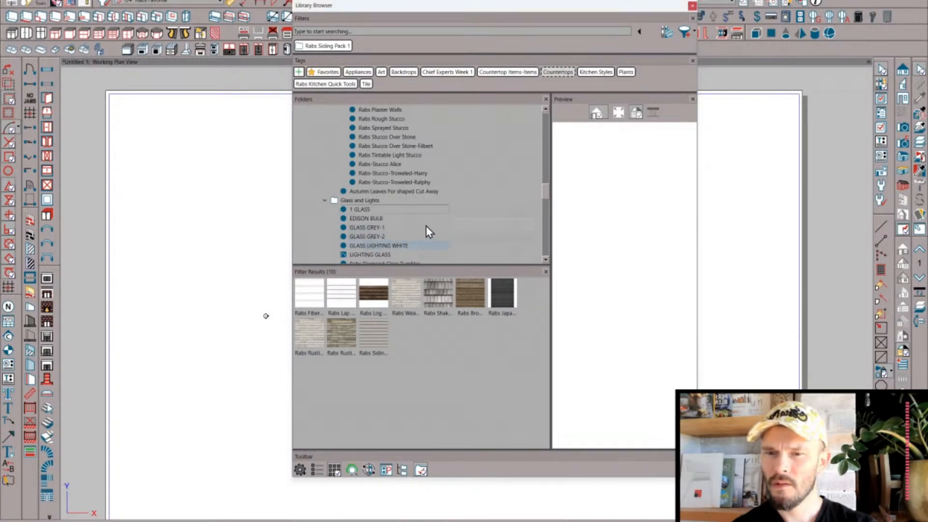
# - Preview the GLASS LIGHTING WHITE and LIGHTING GLASS materials, and rename the latter as Lighting Glass
pyautogui.scroll(-1, 425, 226)
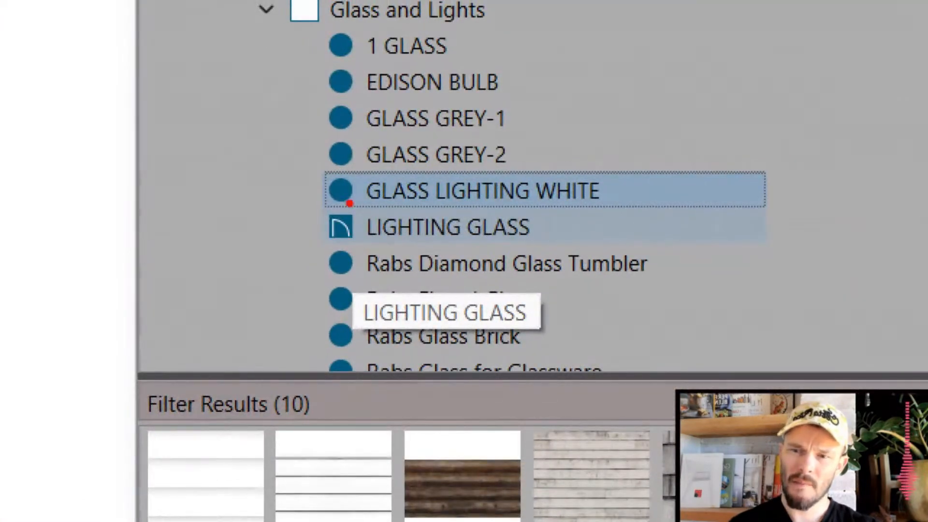
pyautogui.moveTo(350, 203)
pyautogui.mouseDown()
pyautogui.moveTo(318, 234)
pyautogui.moveTo(365, 227)
pyautogui.moveTo(344, 202)
pyautogui.mouseUp()
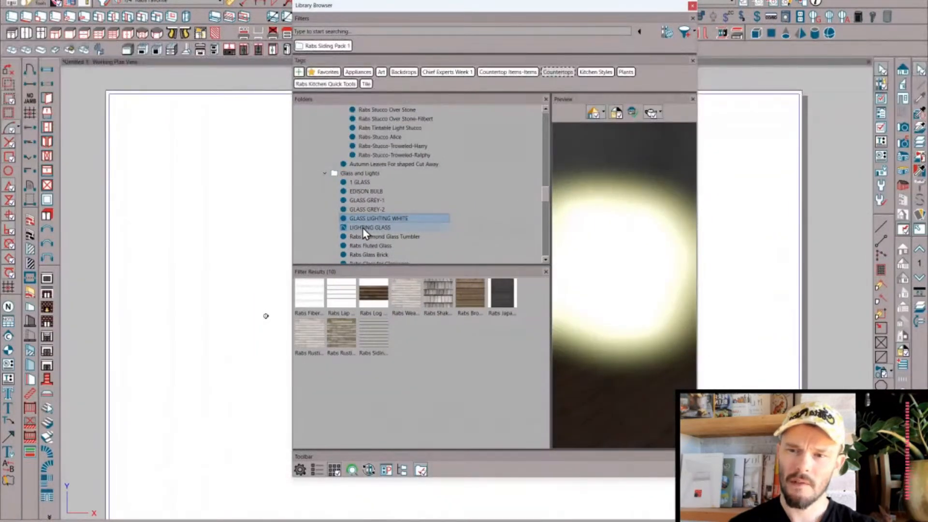
pyautogui.click(363, 228)
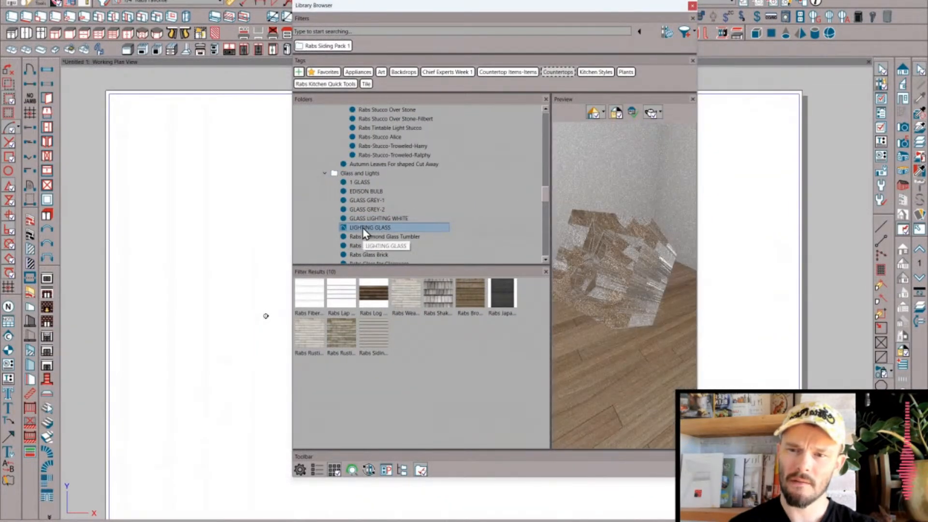
pyautogui.click(363, 228)
pyautogui.write('L')
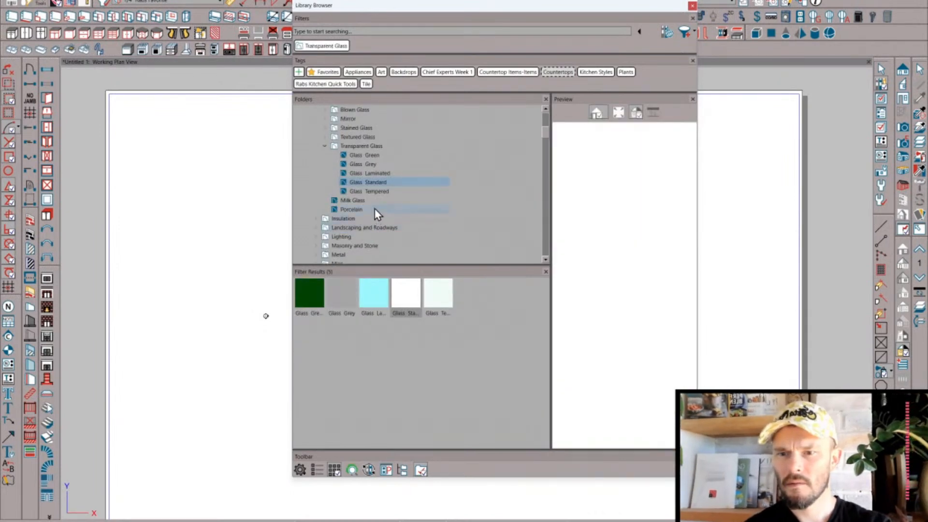
# - Collapse the user library's Countertops and Rabs Siding Pack 1 folders, and preview the Rabs Diamond Glass Tumbler and Rabs Fluted Glass materials
pyautogui.scroll(2, 374, 208)
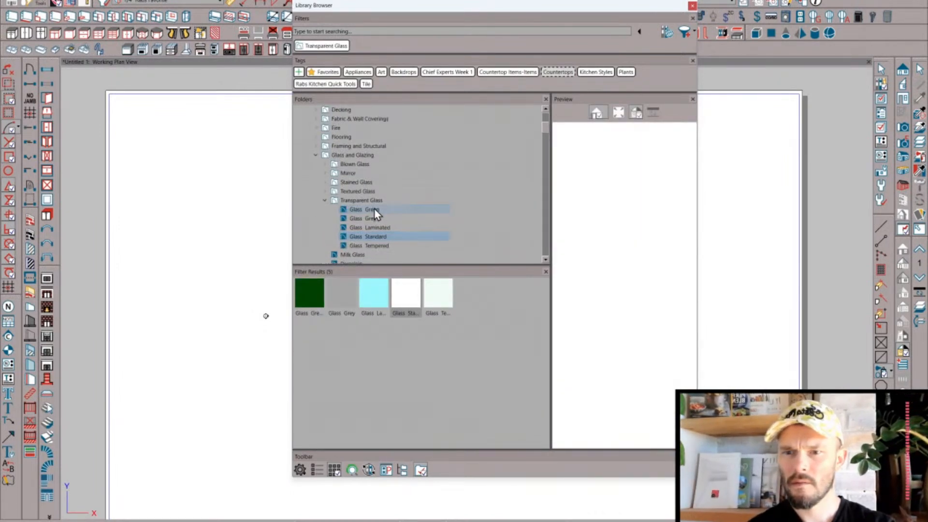
pyautogui.scroll(4, 372, 215)
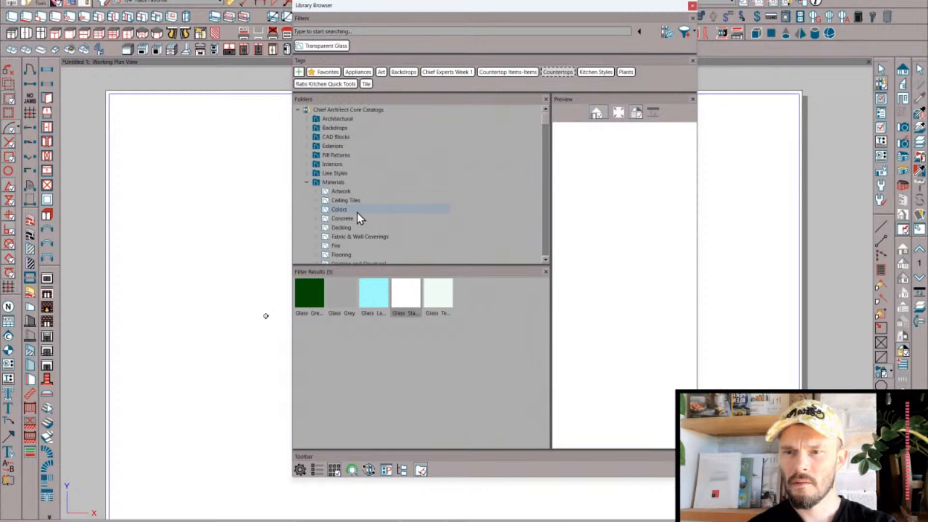
pyautogui.scroll(-4, 373, 215)
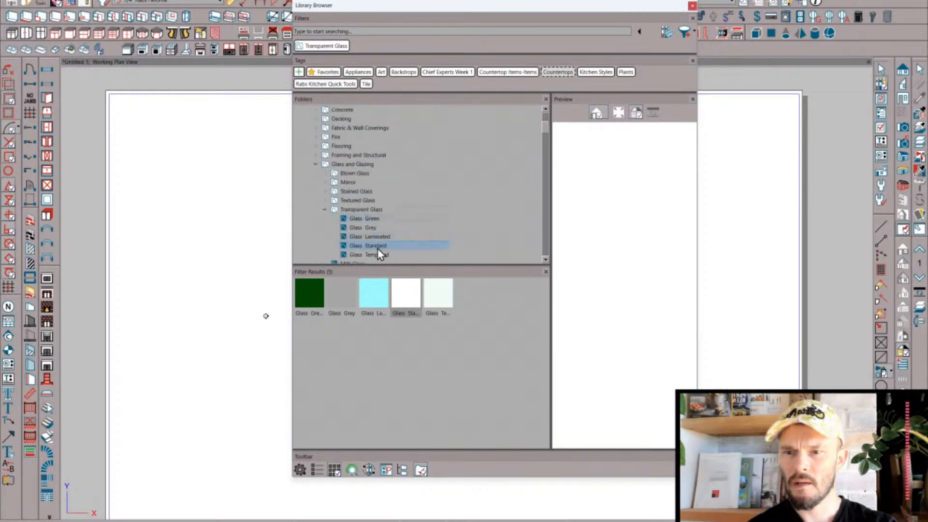
pyautogui.scroll(-10, 314, 164)
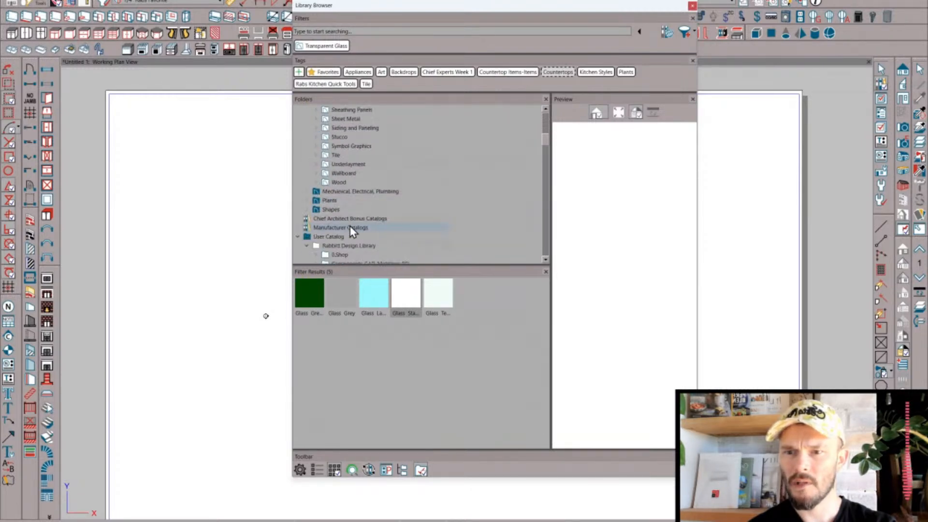
pyautogui.scroll(5, 350, 227)
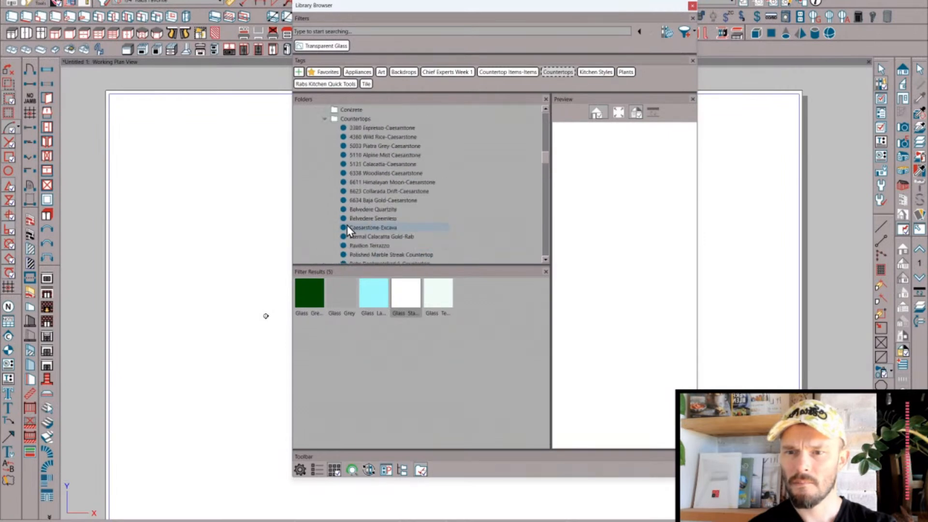
pyautogui.click(324, 120)
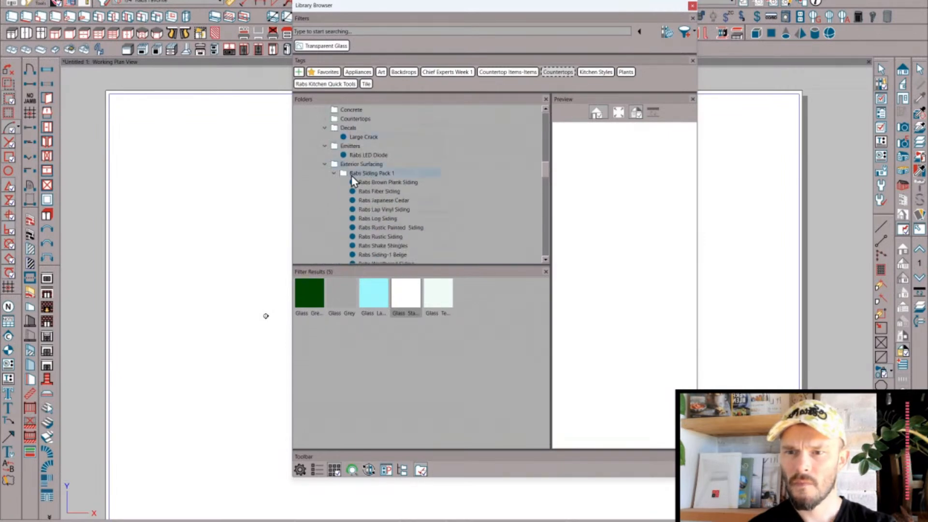
pyautogui.click(334, 175)
pyautogui.scroll(-3, 337, 188)
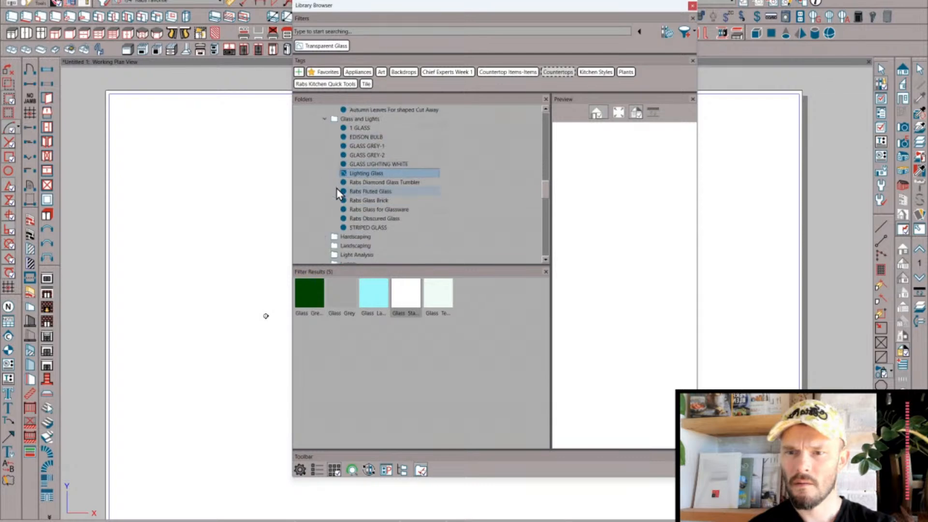
pyautogui.click(367, 184)
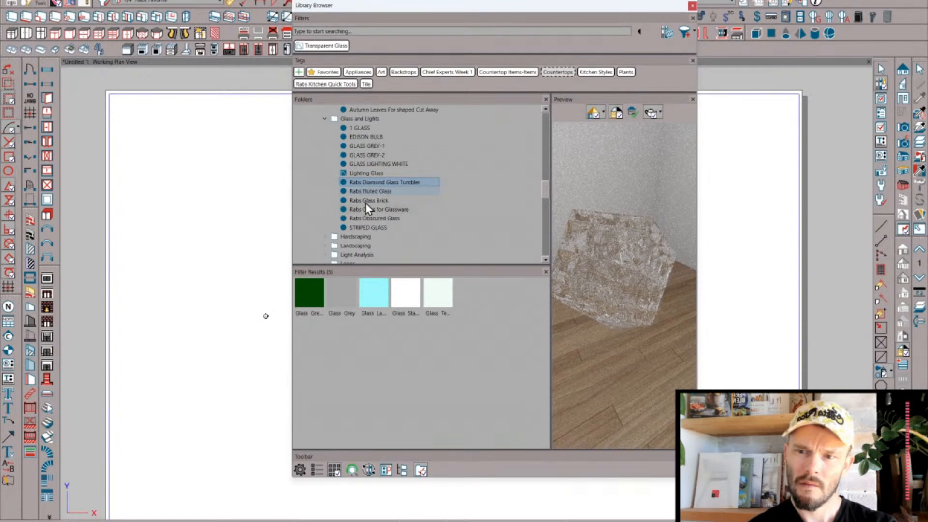
pyautogui.press('Down')
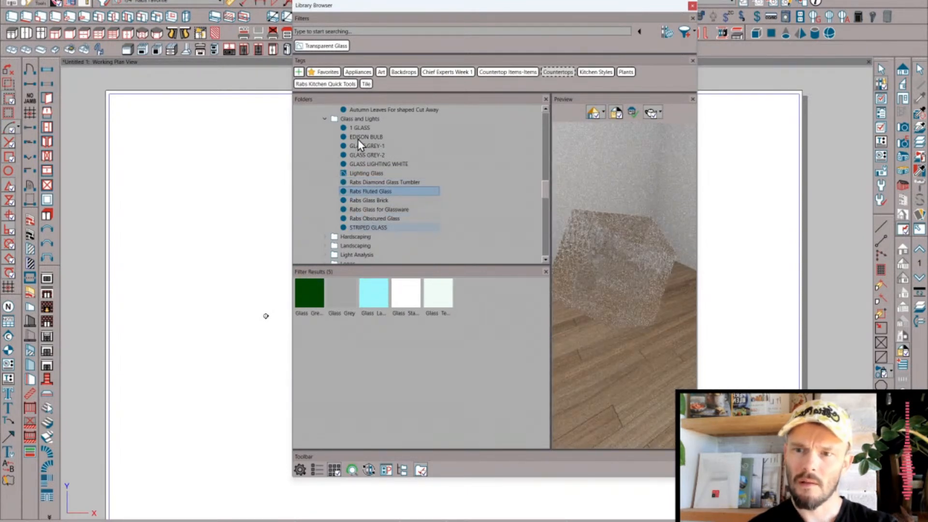
# - Open the search attributes of all Glass and Lights materials, including Lighting Glass, and try to assign every listed keyword to them
pyautogui.keyDown('shift'); pyautogui.click(360, 129); pyautogui.keyUp('shift')
pyautogui.rightClick(361, 129)
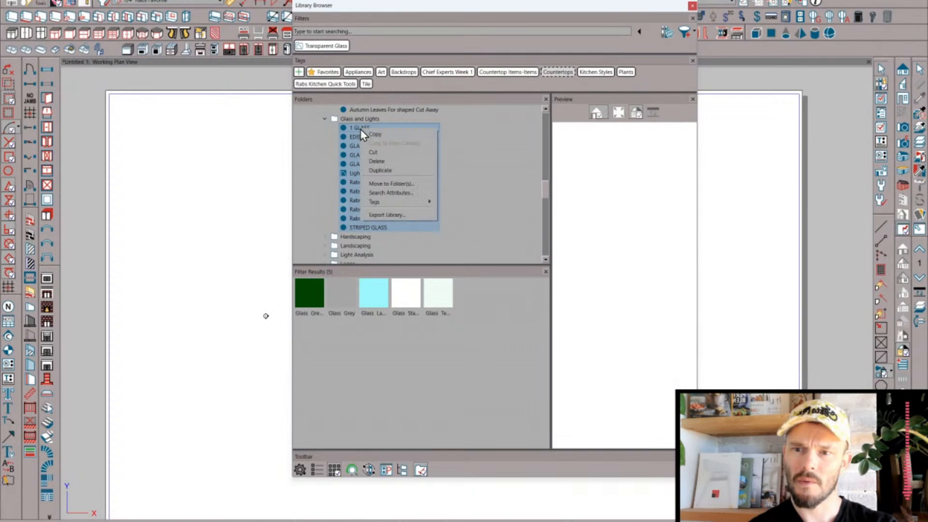
pyautogui.click(381, 194)
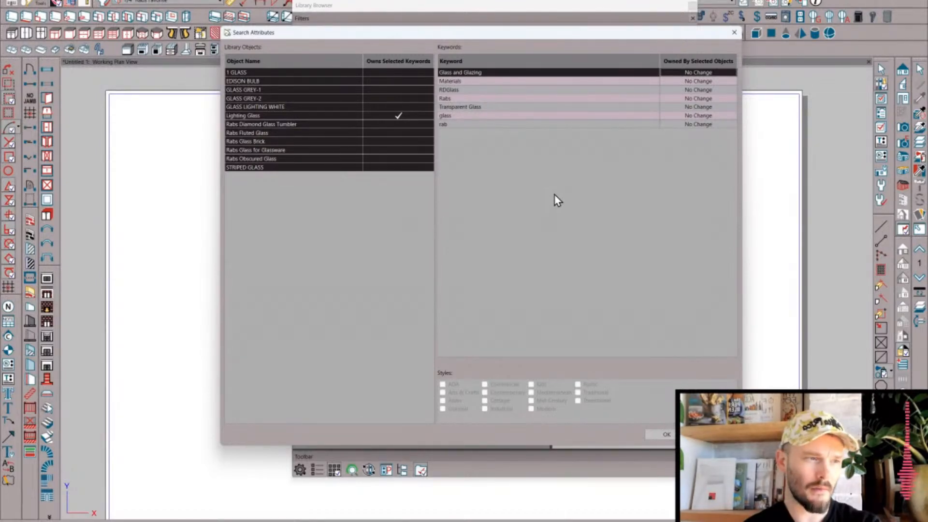
pyautogui.click(699, 81)
pyautogui.click(701, 72)
pyautogui.click(696, 81)
pyautogui.click(705, 73)
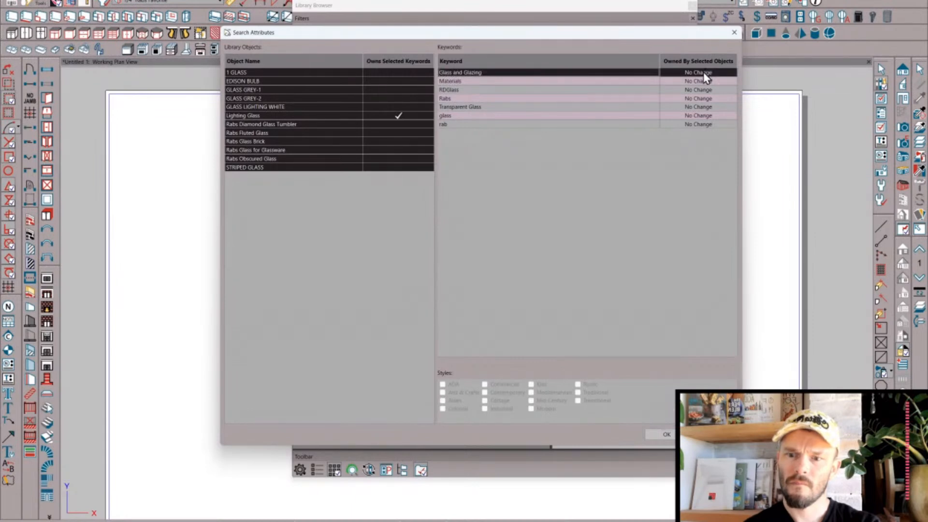
pyautogui.click(697, 81)
pyautogui.click(696, 89)
pyautogui.click(695, 98)
pyautogui.click(700, 107)
pyautogui.click(703, 115)
pyautogui.click(699, 124)
pyautogui.click(700, 116)
pyautogui.click(701, 106)
pyautogui.click(700, 90)
pyautogui.click(703, 73)
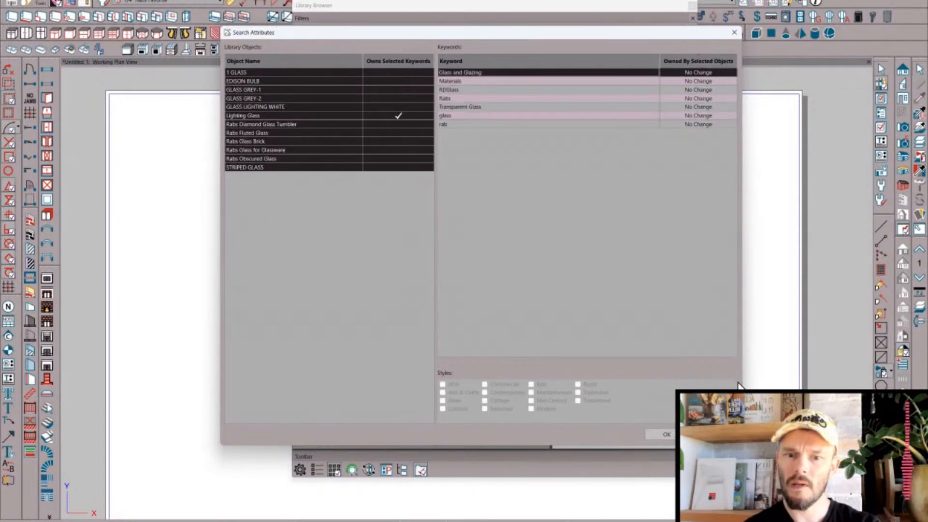
pyautogui.click(663, 433)
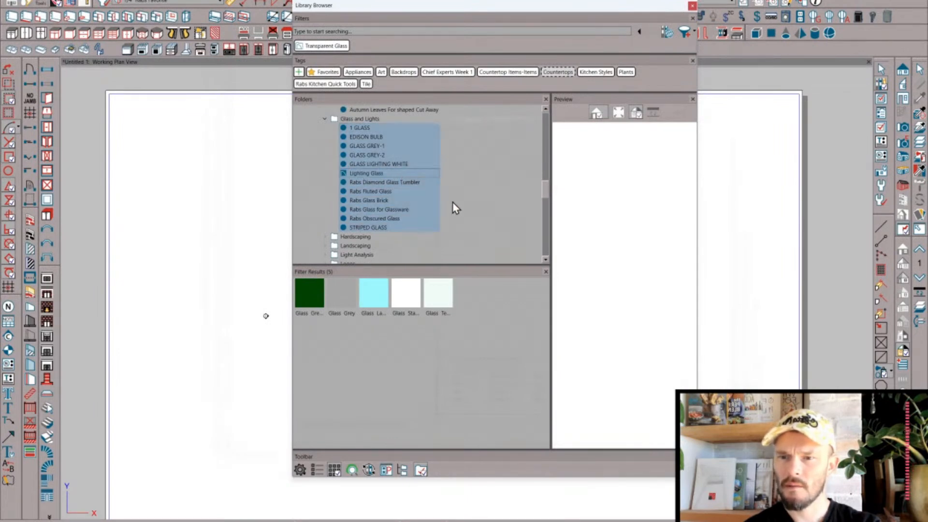
# - Select all Glass and Lights materials except Lighting Glass and open their search attributes
pyautogui.click(371, 164)
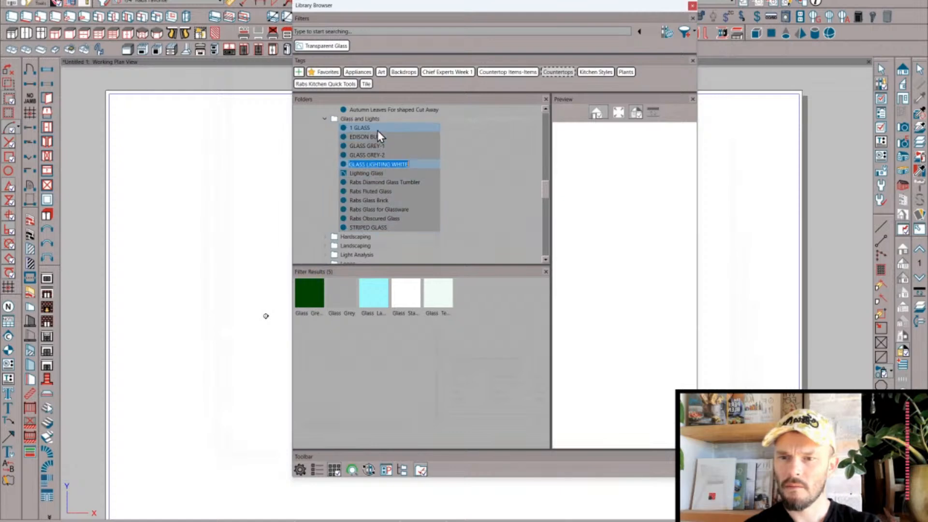
pyautogui.keyDown('shift'); pyautogui.click(363, 128); pyautogui.keyUp('shift')
pyautogui.click(367, 129)
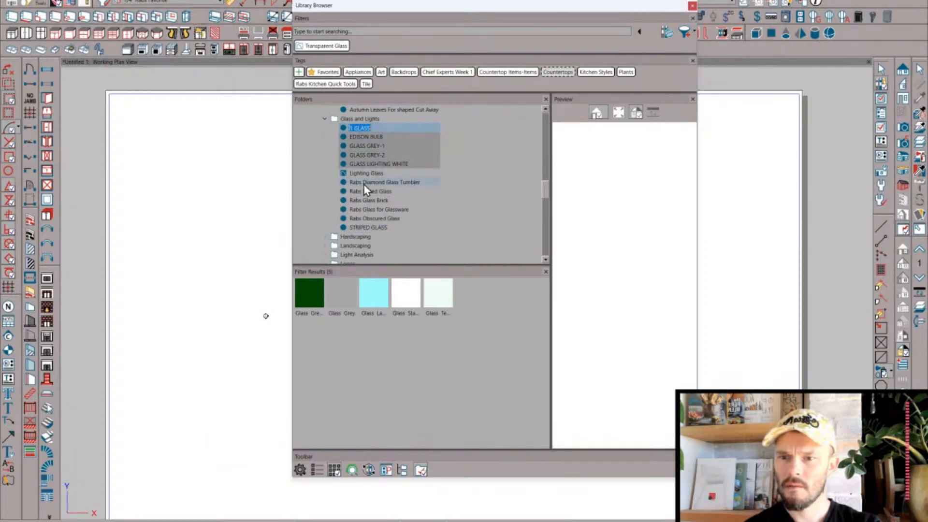
pyautogui.keyDown('ctrl'); pyautogui.click(364, 183); pyautogui.keyUp('ctrl')
pyautogui.keyDown('ctrl'); pyautogui.click(362, 194); pyautogui.keyUp('ctrl')
pyautogui.keyDown('ctrl'); pyautogui.click(362, 201); pyautogui.keyUp('ctrl')
pyautogui.keyDown('ctrl'); pyautogui.click(363, 209); pyautogui.keyUp('ctrl')
pyautogui.keyDown('ctrl'); pyautogui.click(363, 219); pyautogui.keyUp('ctrl')
pyautogui.keyDown('ctrl'); pyautogui.click(363, 226); pyautogui.keyUp('ctrl')
pyautogui.rightClick(364, 225)
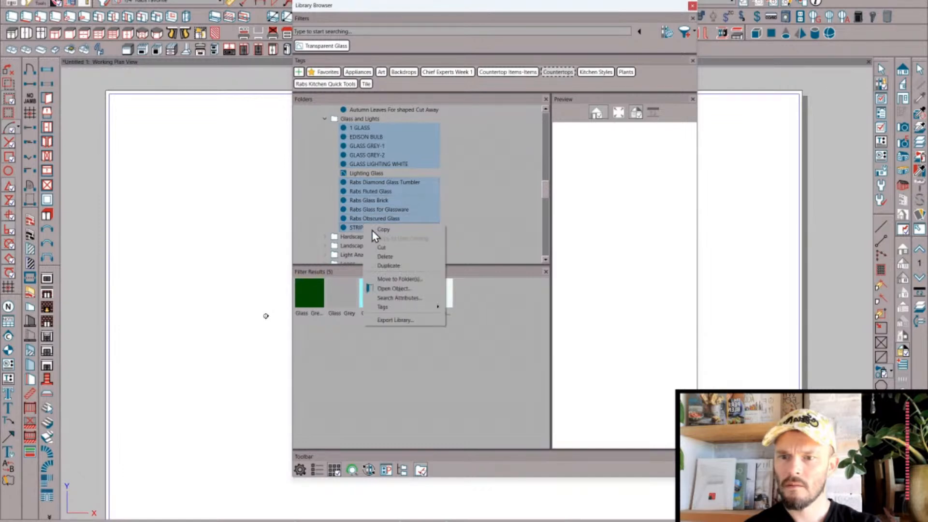
pyautogui.click(409, 298)
# - Assign the keywords RDGlass, Rabs, glass and rab to all selected glass materials, add the new keyword Material, and save
pyautogui.click(701, 74)
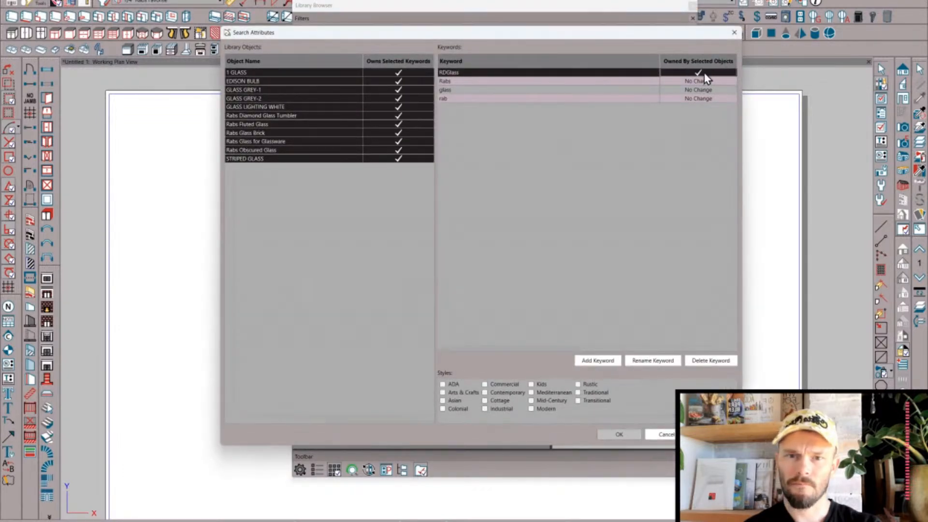
pyautogui.click(699, 82)
pyautogui.click(701, 90)
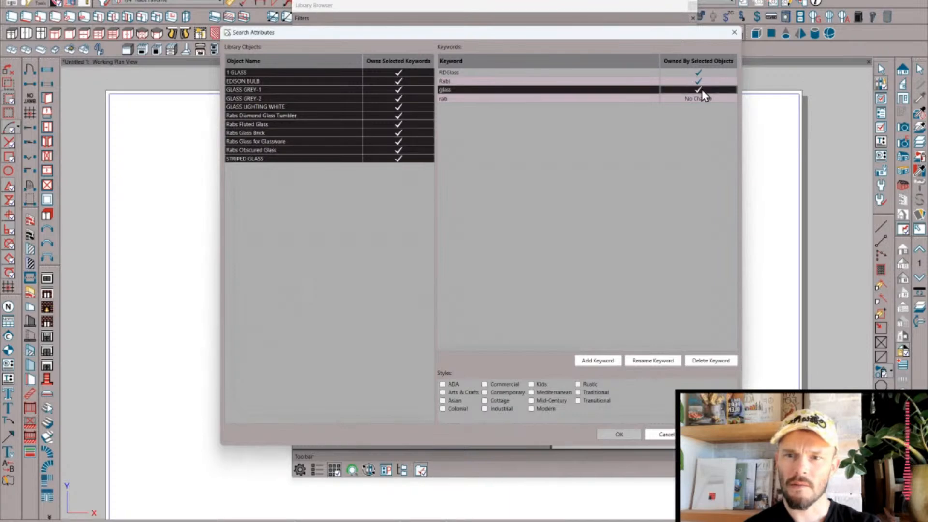
pyautogui.click(700, 99)
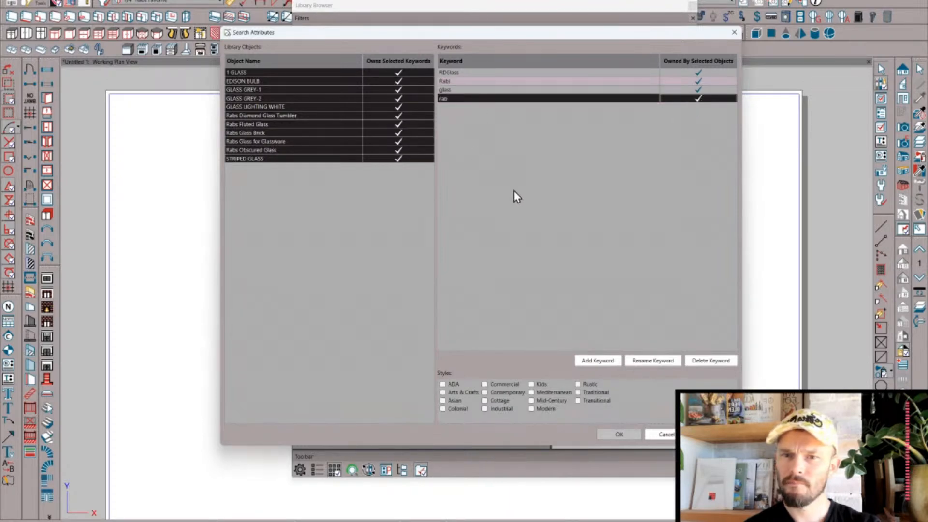
pyautogui.click(596, 361)
pyautogui.write('Material')
pyautogui.press('Return')
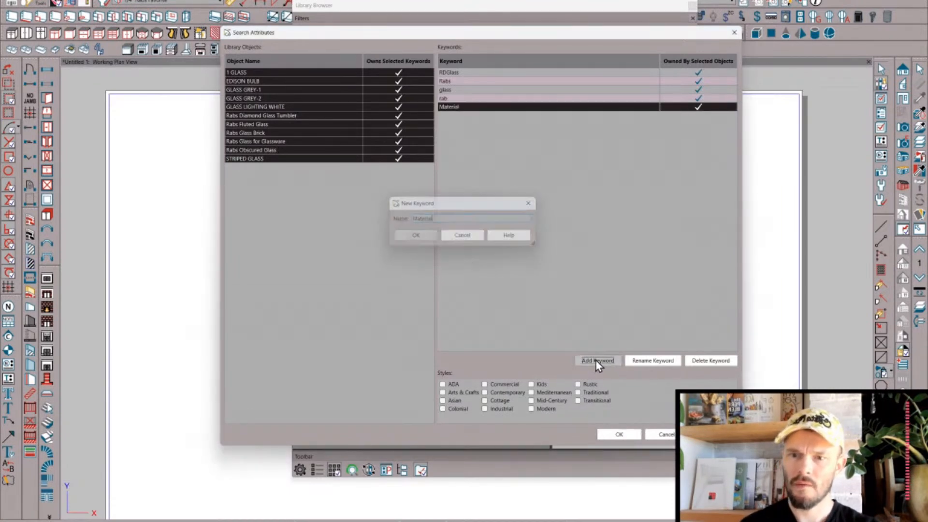
pyautogui.click(620, 435)
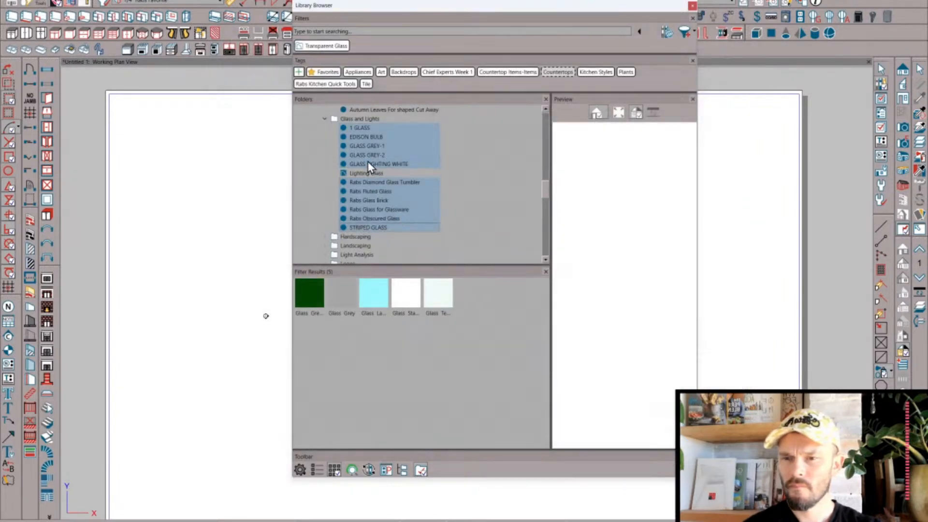
# - Rename the 1 GLASS material as Glass-1 and check its preview
pyautogui.click(362, 127)
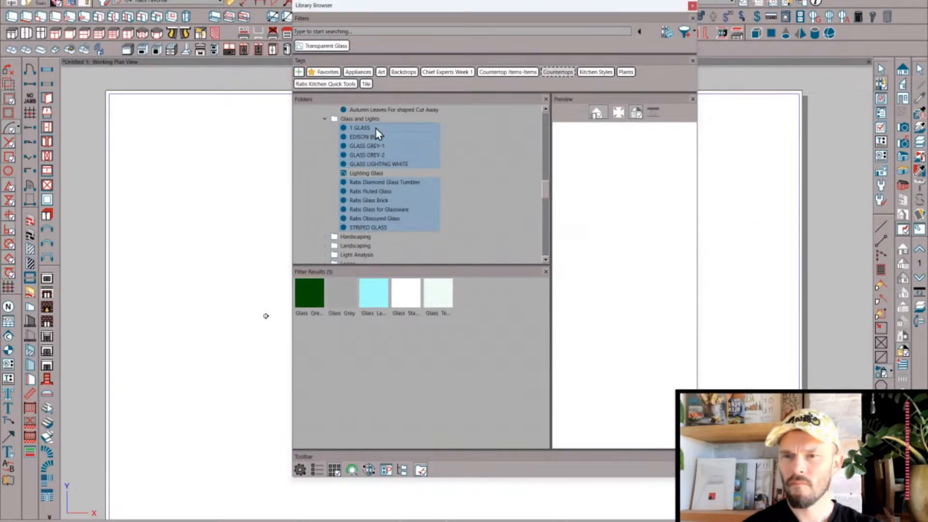
pyautogui.write('Glass')
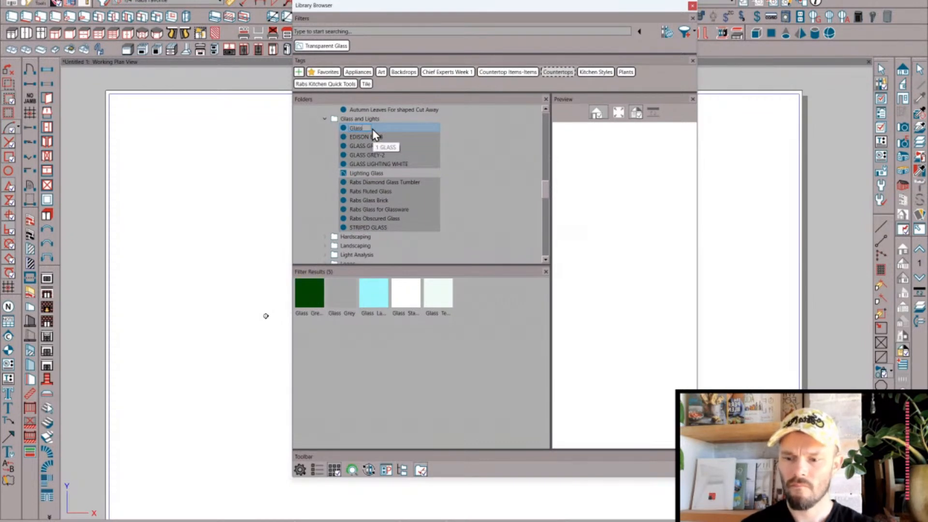
pyautogui.write('-1')
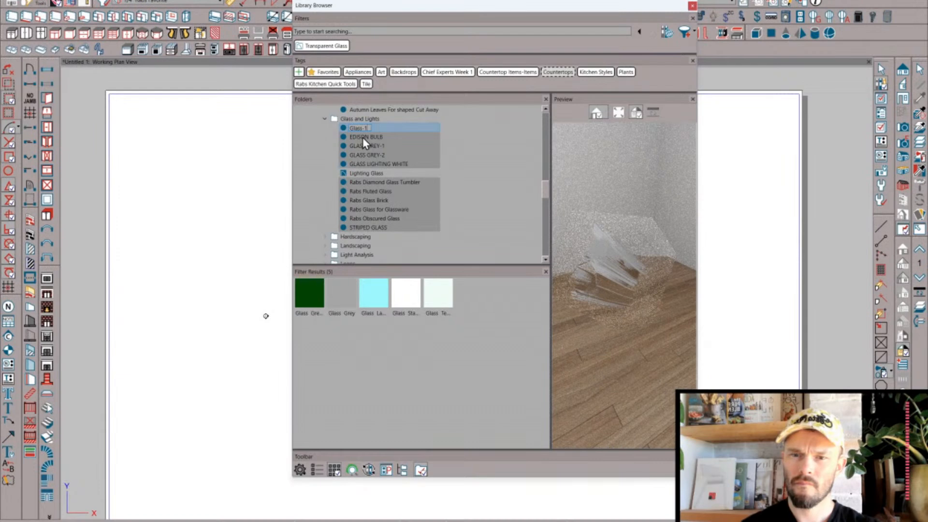
pyautogui.click(623, 169)
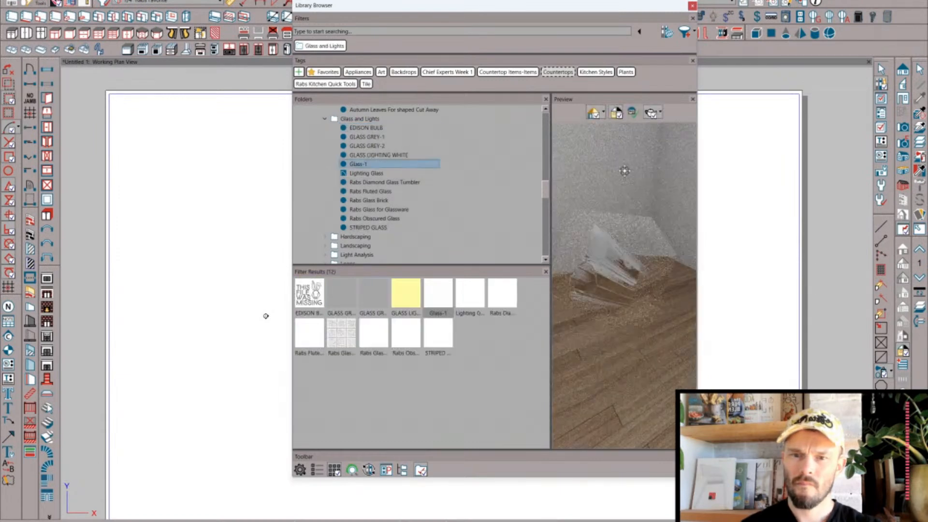
pyautogui.click(603, 113)
pyautogui.click(608, 134)
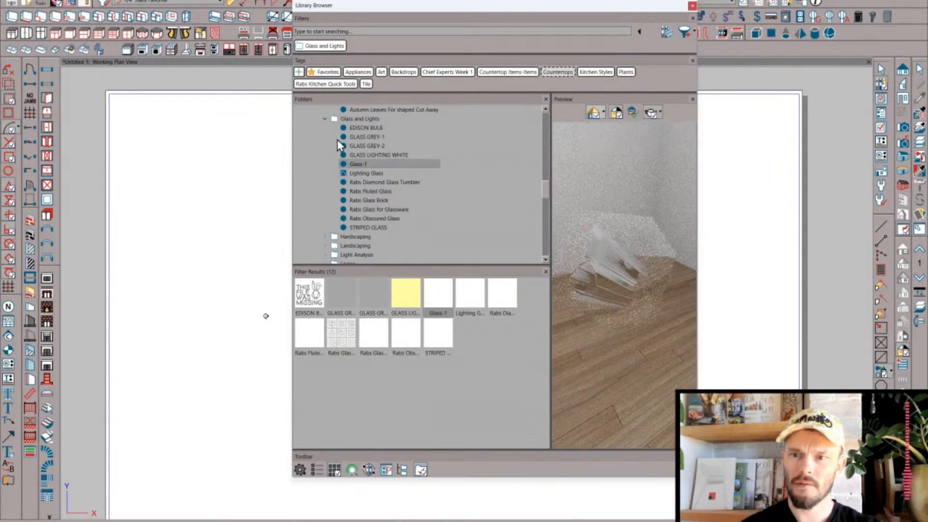
# - Preview the GLASS GREY-1 and GLASS GREY-2 materials and delete both from the Glass and Lights folder
pyautogui.click(366, 138)
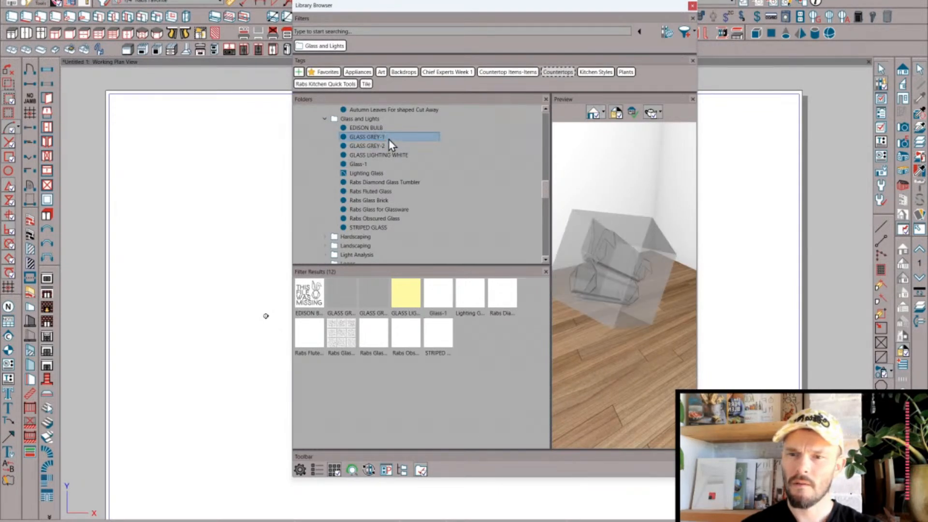
pyautogui.click(387, 144)
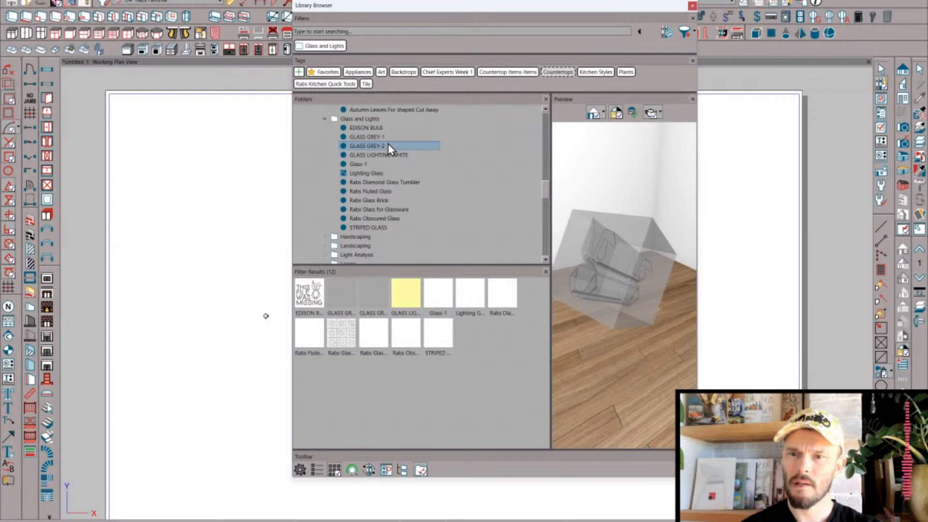
pyautogui.keyDown('shift'); pyautogui.click(396, 136); pyautogui.keyUp('shift')
pyautogui.rightClick(398, 138)
pyautogui.click(425, 168)
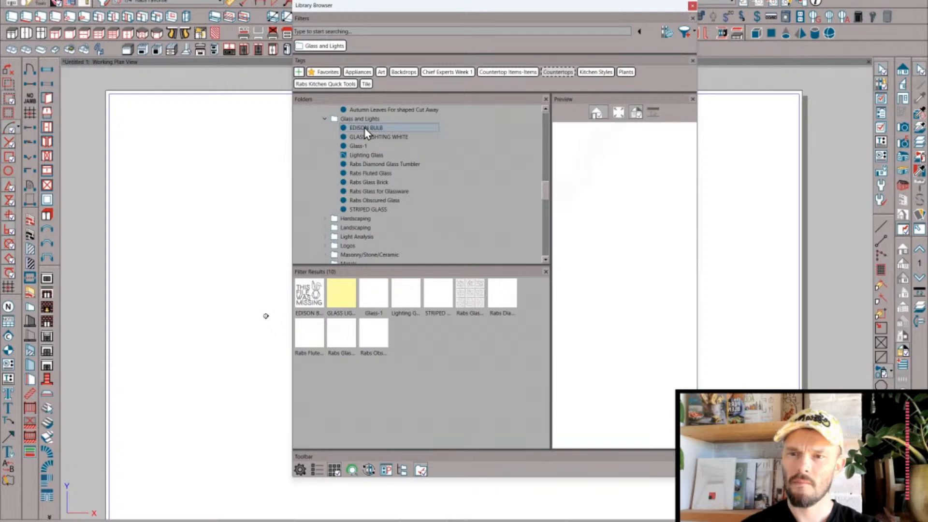
# - Check the preview of the EDISON BULB material and rename it as Edison Bulb
pyautogui.click(368, 127)
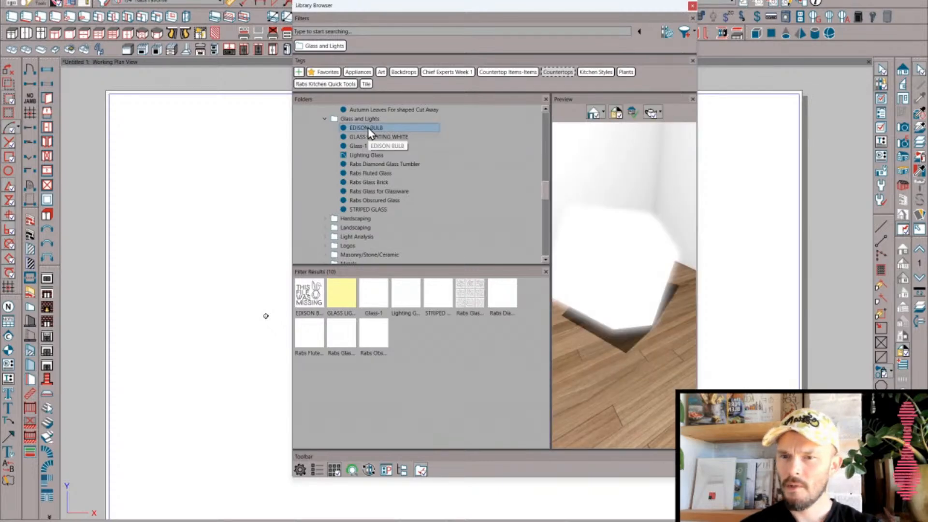
pyautogui.click(368, 128)
pyautogui.write('Edison Bulb')
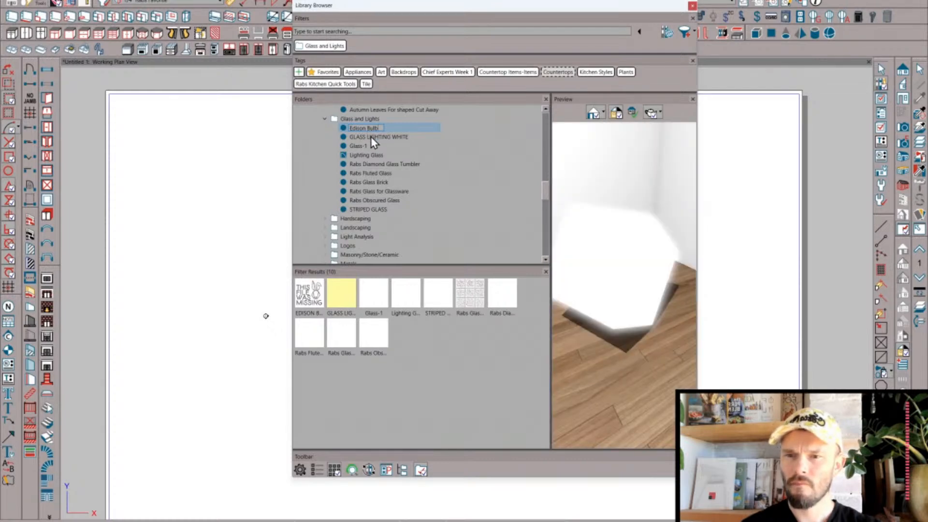
pyautogui.press('Return')
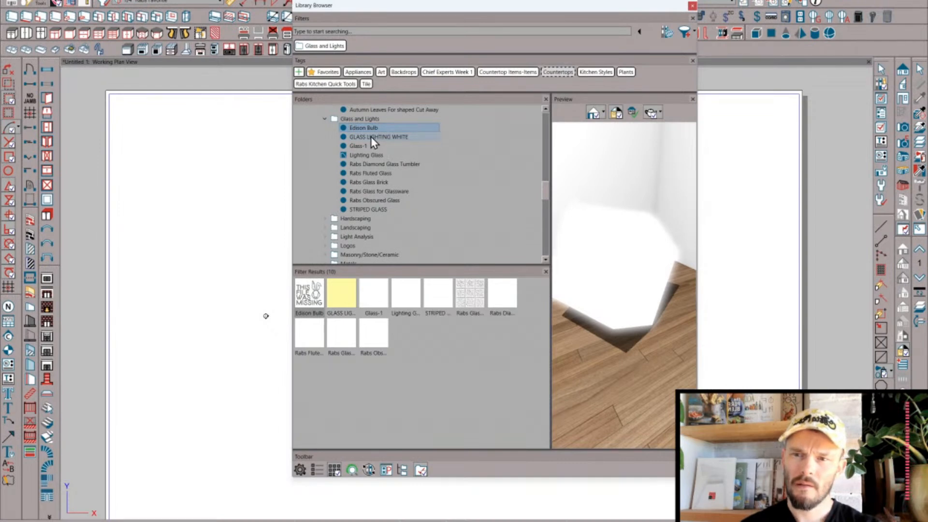
# - Examine the materials list, texture and pattern settings of the GLASS LIGHTING WHITE material without changing them
pyautogui.click(370, 137)
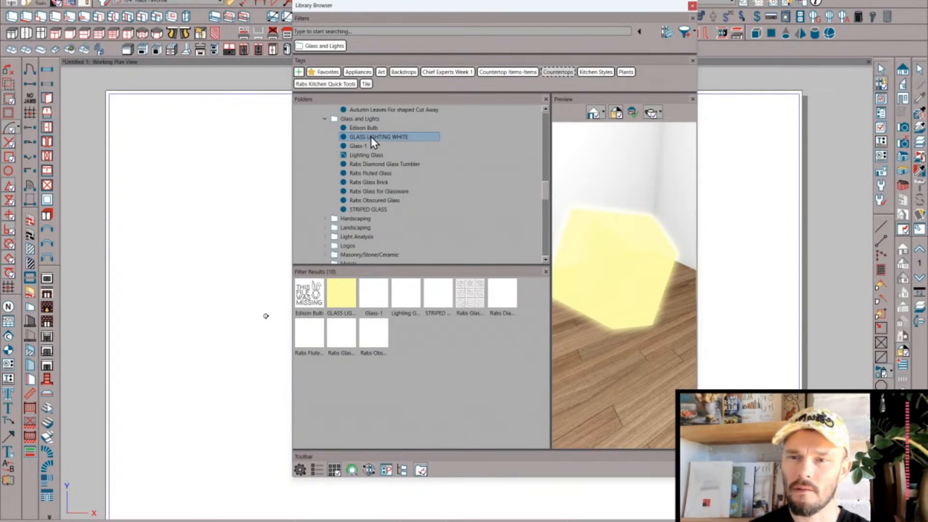
pyautogui.rightClick(371, 136)
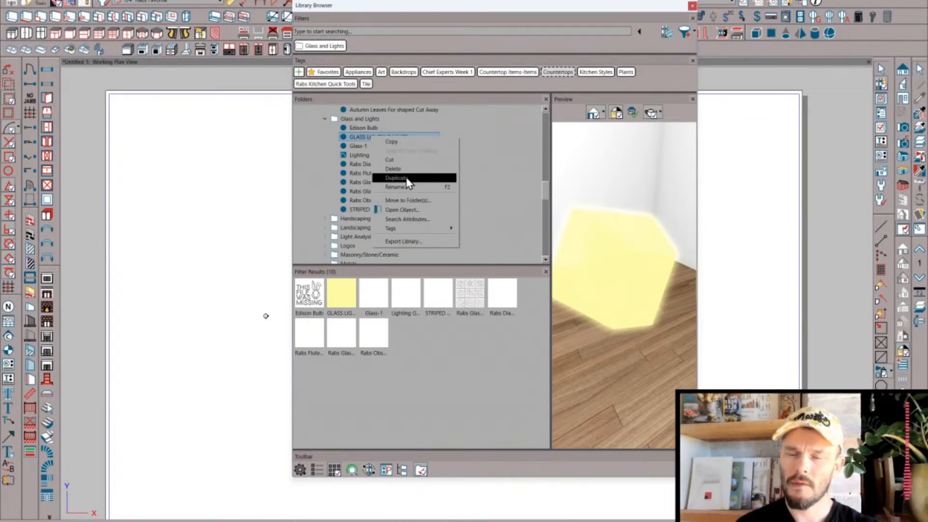
pyautogui.click(410, 209)
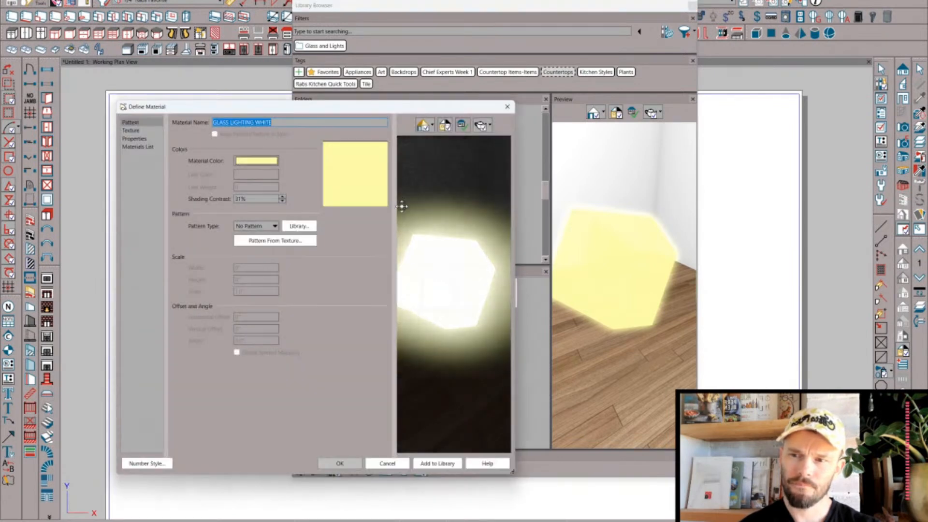
pyautogui.click(137, 147)
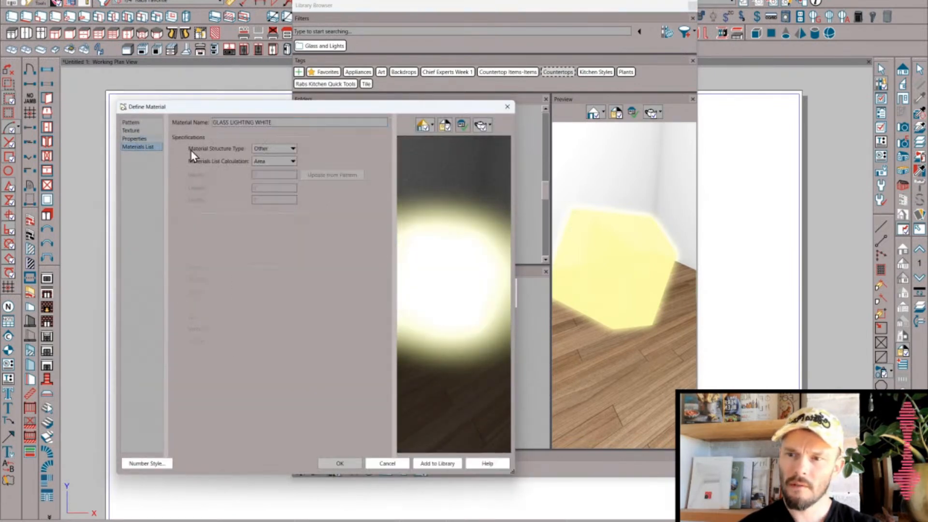
pyautogui.click(139, 130)
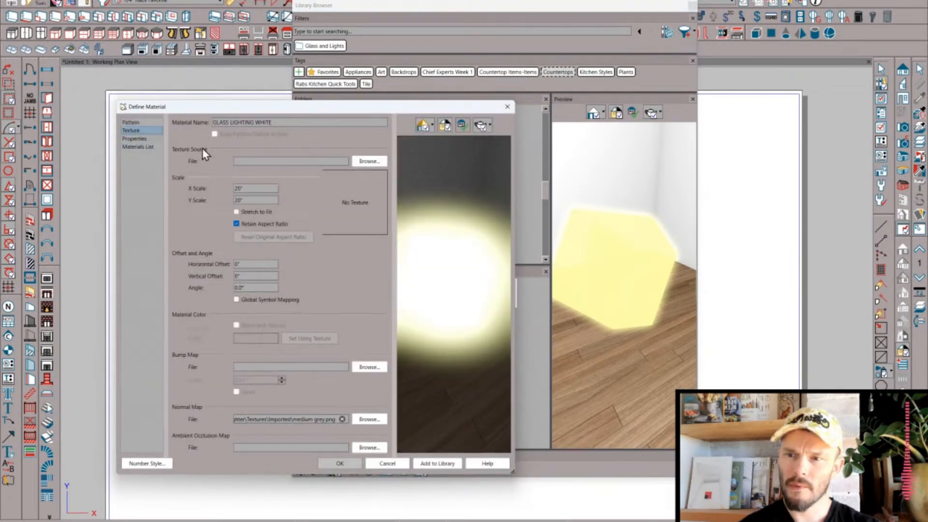
pyautogui.click(138, 123)
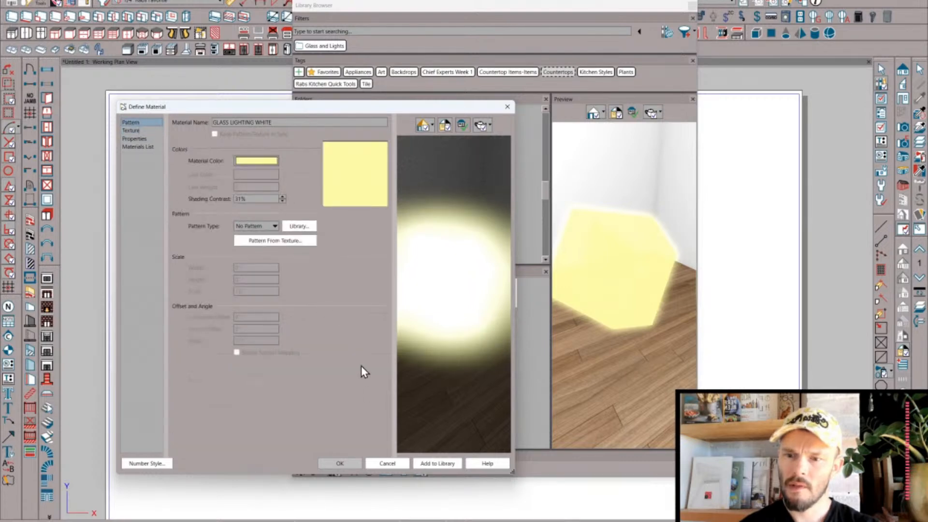
pyautogui.click(387, 463)
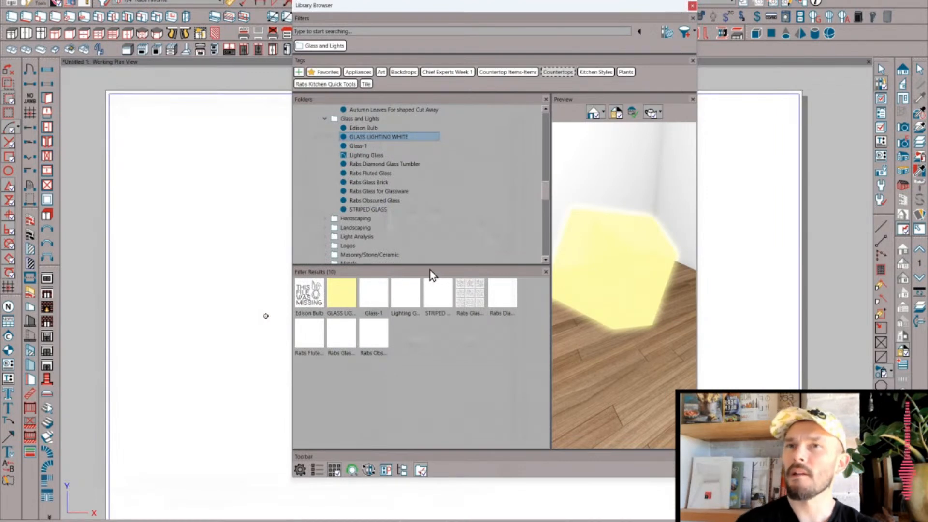
# - Delete the GLASS LIGHTING WHITE material from the Glass and Lights folder
pyautogui.rightClick(380, 139)
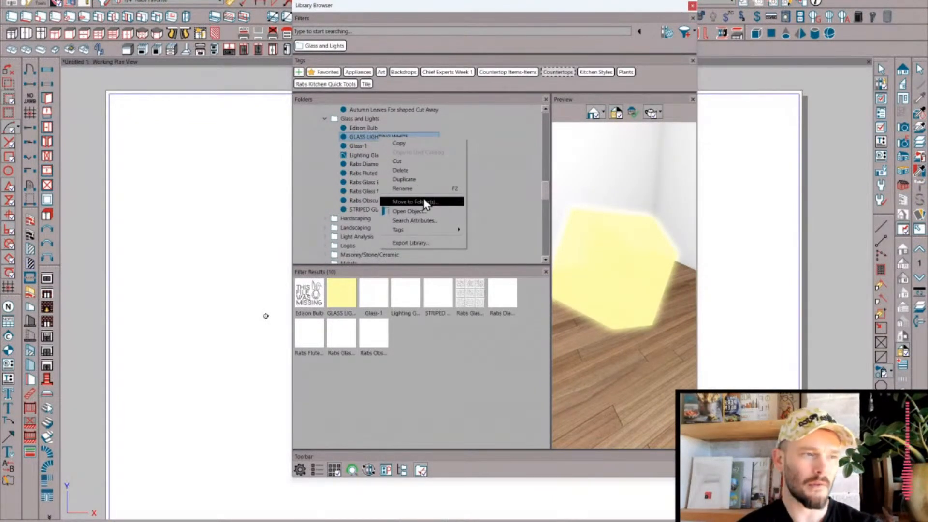
pyautogui.click(411, 170)
pyautogui.click(489, 270)
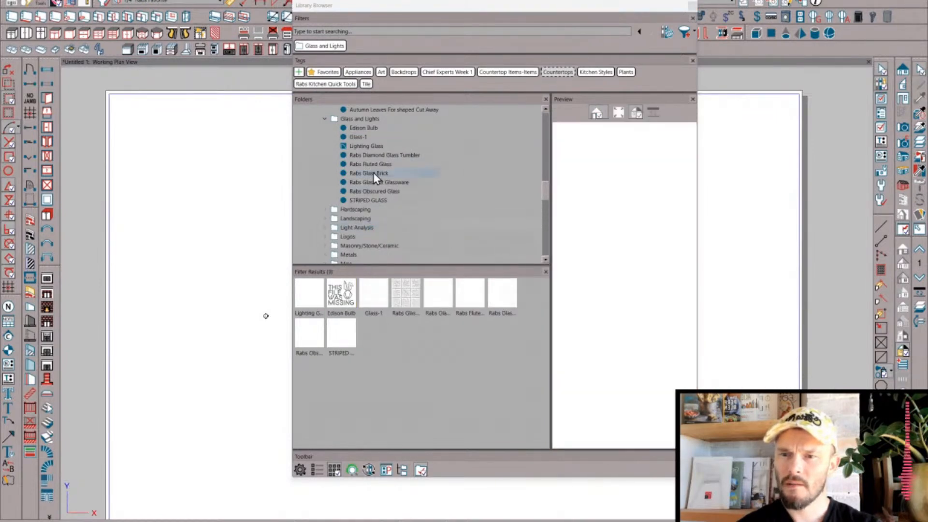
# - Inspect the preview and material definition of Rabs Diamond Glass Tumbler, leaving its settings as they are
pyautogui.click(363, 156)
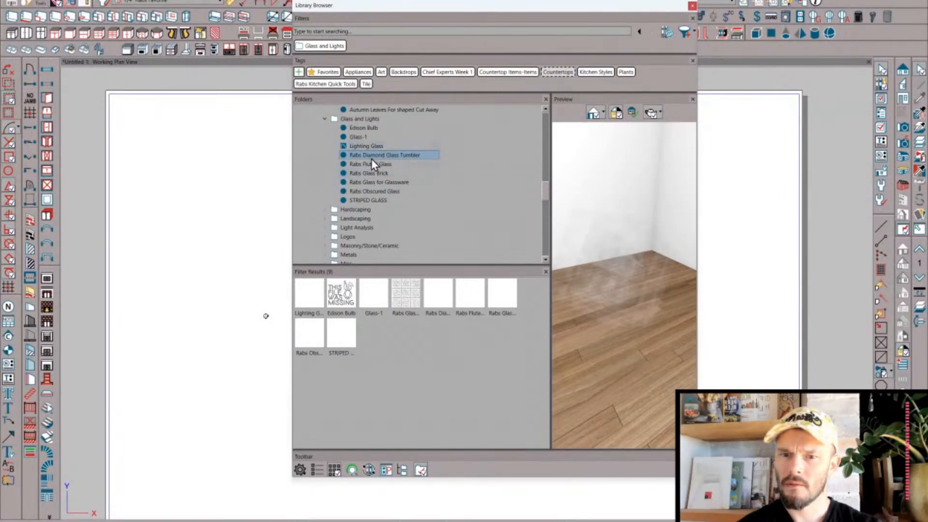
pyautogui.rightClick(396, 156)
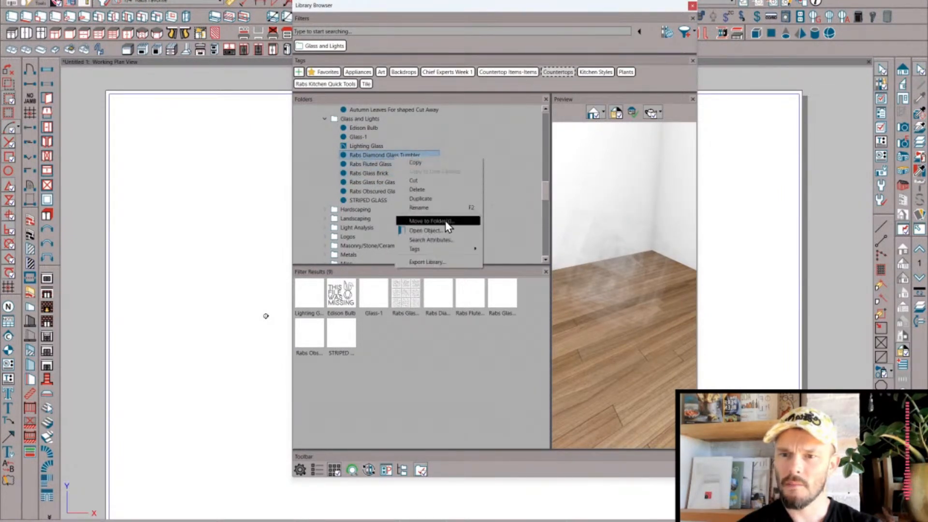
pyautogui.click(441, 232)
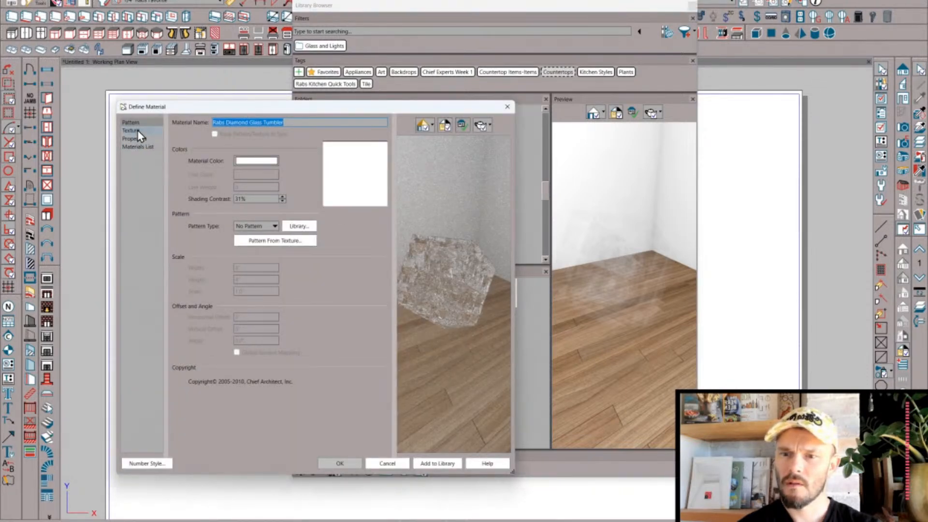
pyautogui.click(388, 463)
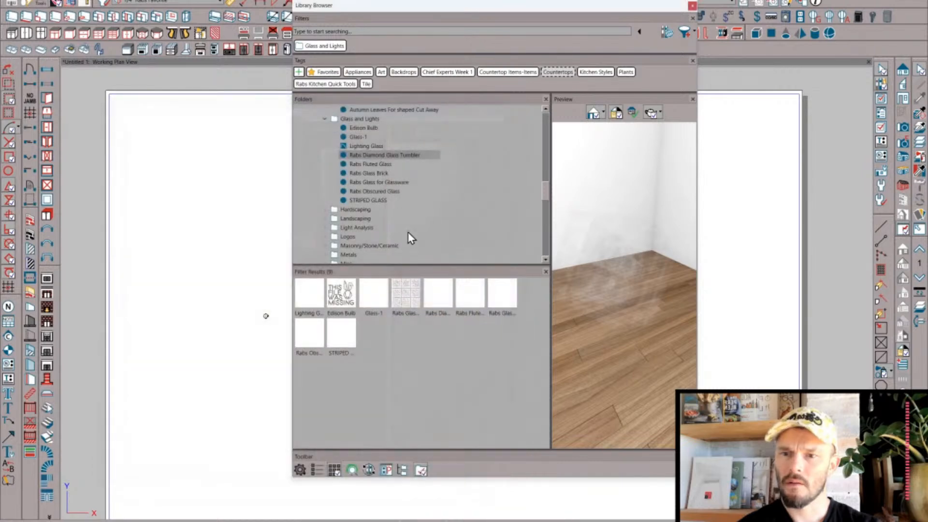
# - Select all materials in the Hardscaping folder and open their search attributes
pyautogui.click(324, 120)
pyautogui.click(325, 128)
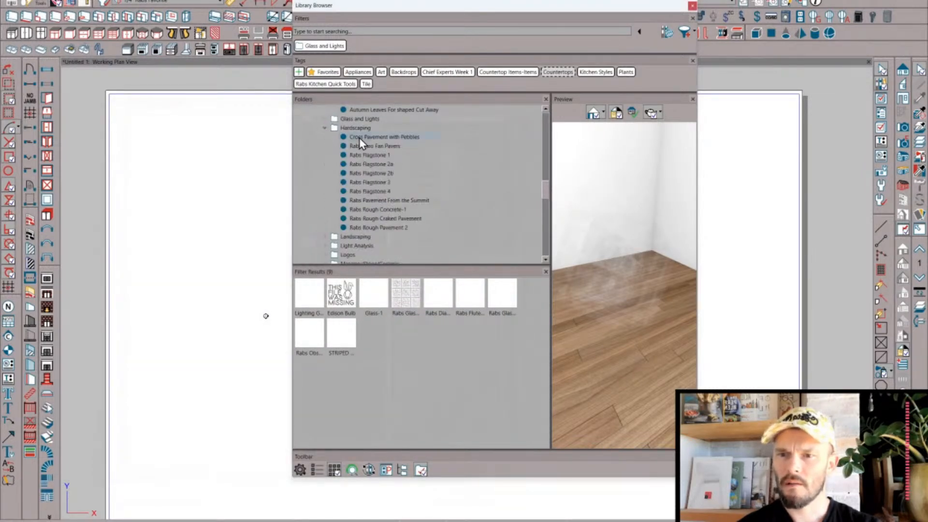
pyautogui.keyDown('shift'); pyautogui.click(385, 228); pyautogui.keyUp('shift')
pyautogui.rightClick(385, 231)
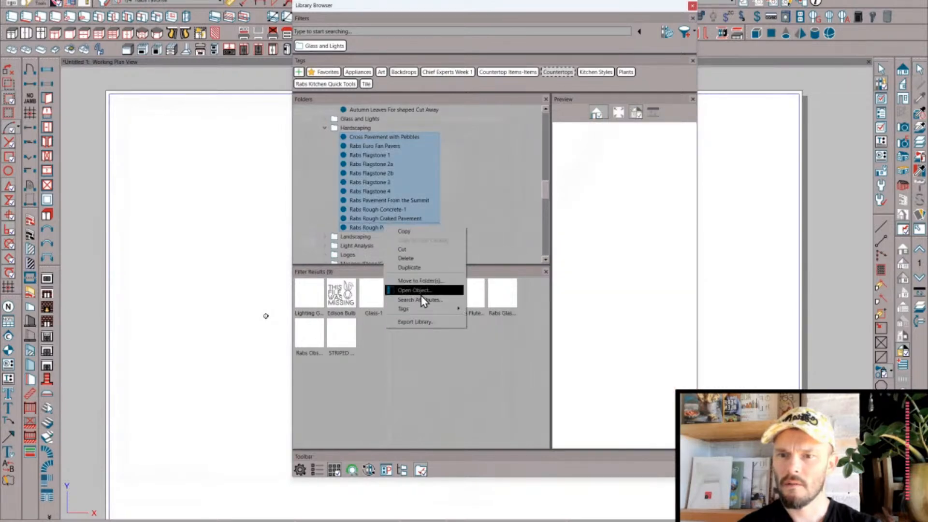
pyautogui.click(419, 297)
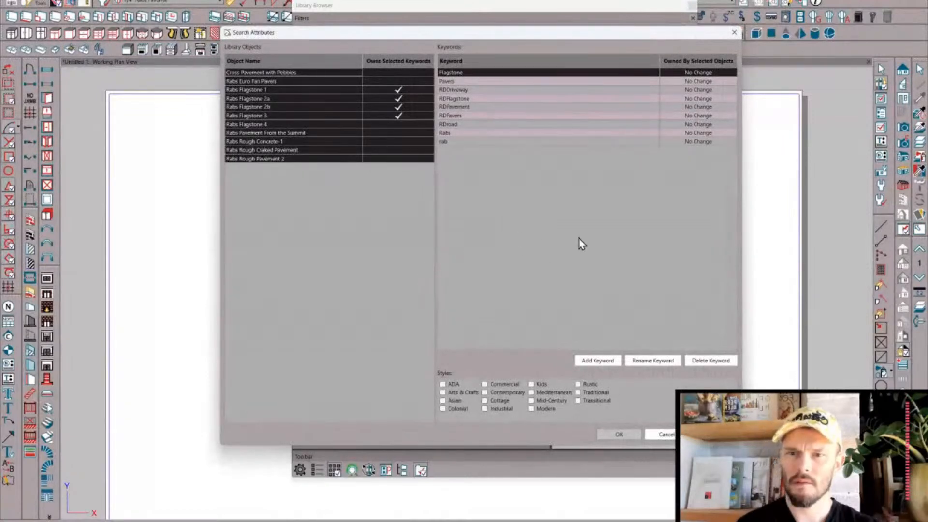
# - Assign the keywords Flagstone, Pavers, RDDriveway, RDFlagstone, RDPavement, RDPavers, RDroad, Rabs and rab to all selected Hardscaping materials
pyautogui.click(700, 73)
pyautogui.click(698, 82)
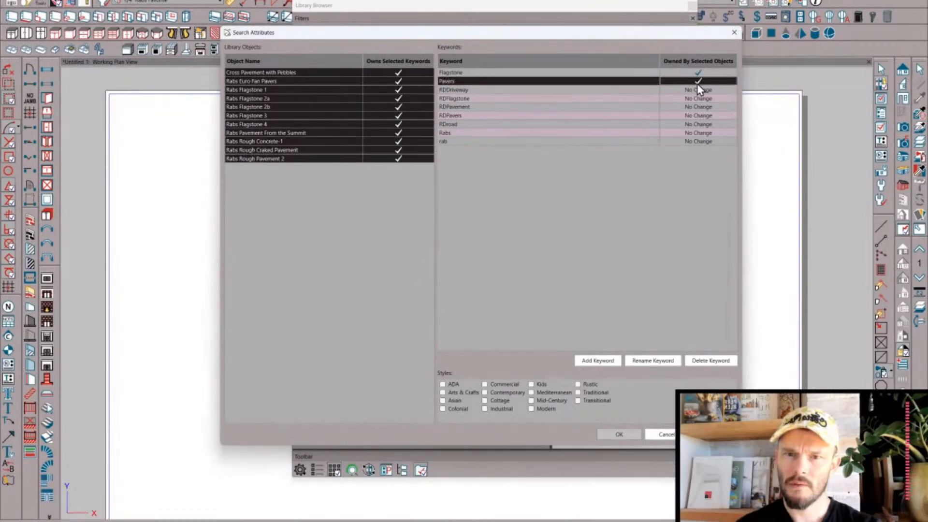
pyautogui.click(696, 91)
pyautogui.click(697, 99)
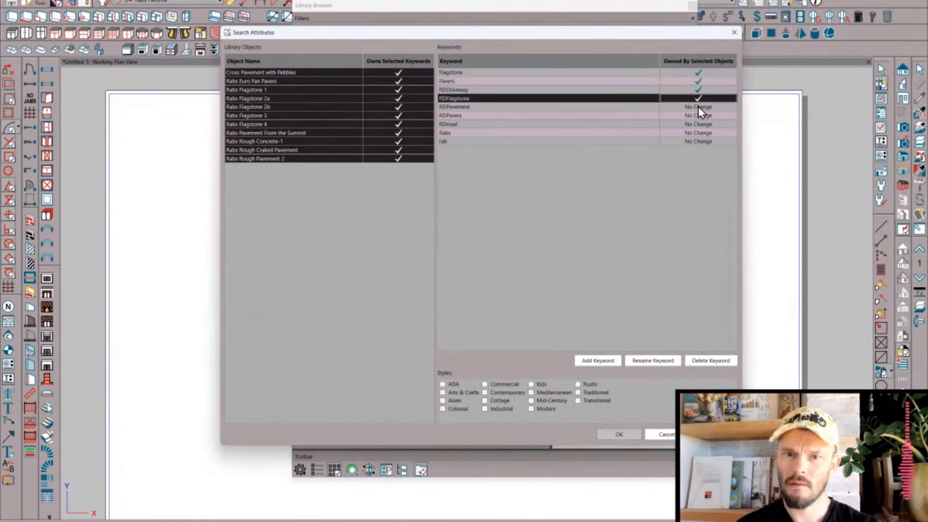
pyautogui.click(698, 106)
pyautogui.click(701, 116)
pyautogui.click(701, 123)
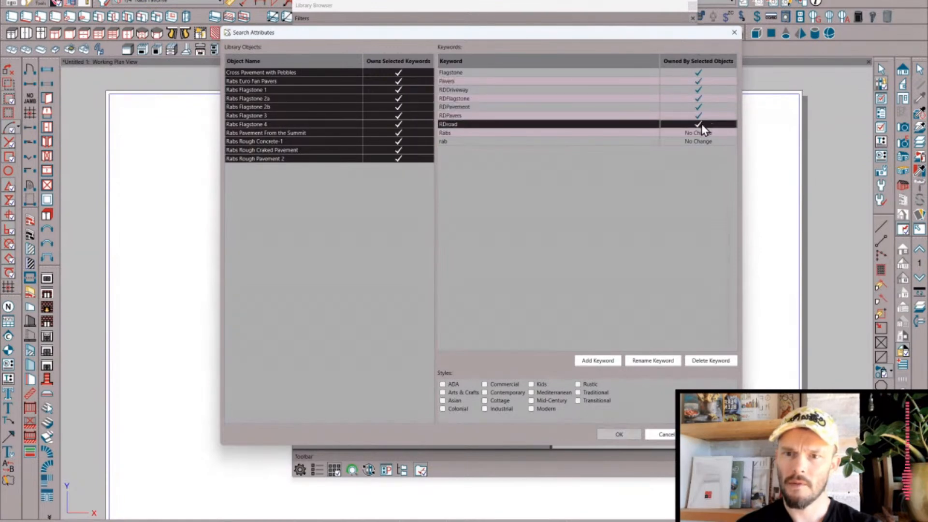
pyautogui.click(701, 132)
pyautogui.click(699, 142)
# - Delete the keyword Rabs from the Hardscaping materials and save the search attributes
pyautogui.click(700, 133)
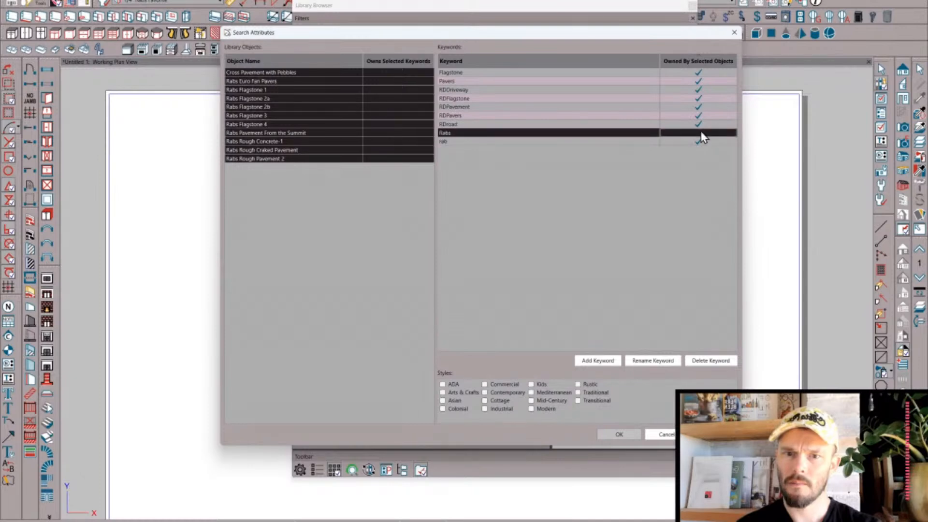
pyautogui.click(712, 361)
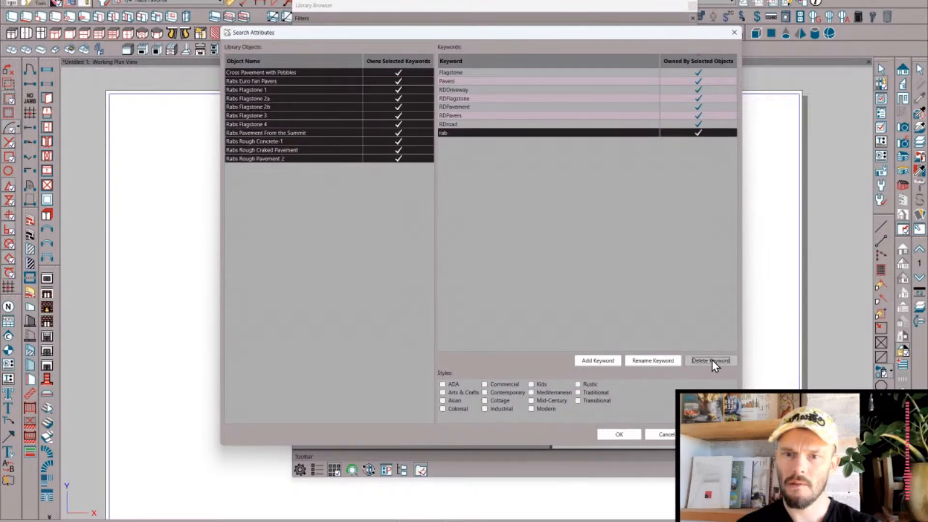
pyautogui.click(606, 434)
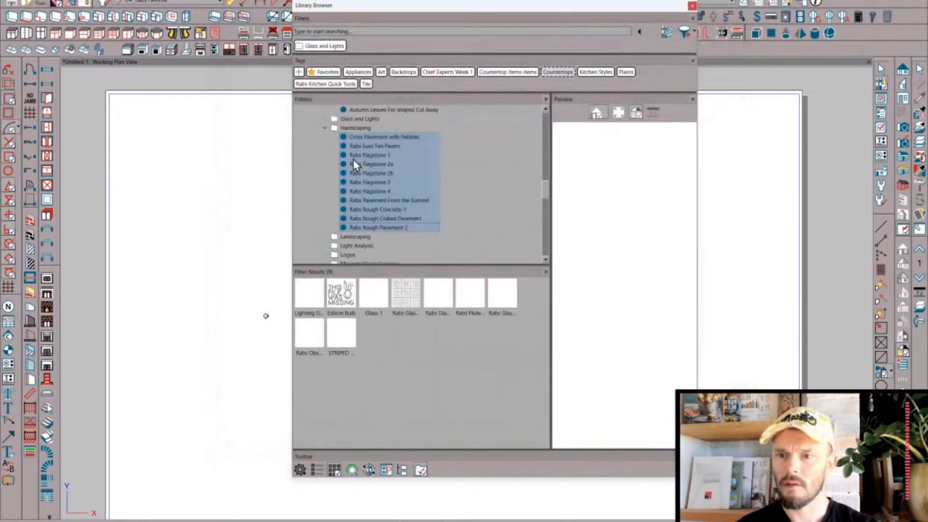
# - Collapse the Hardscaping folder and preview the Outdoor ground brush material in the Landscaping folder
pyautogui.click(329, 128)
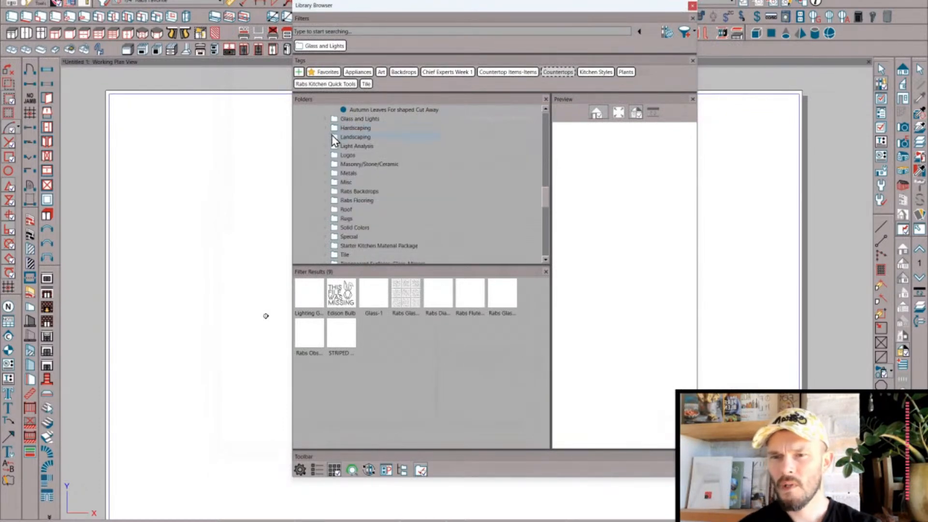
pyautogui.click(325, 137)
pyautogui.click(373, 145)
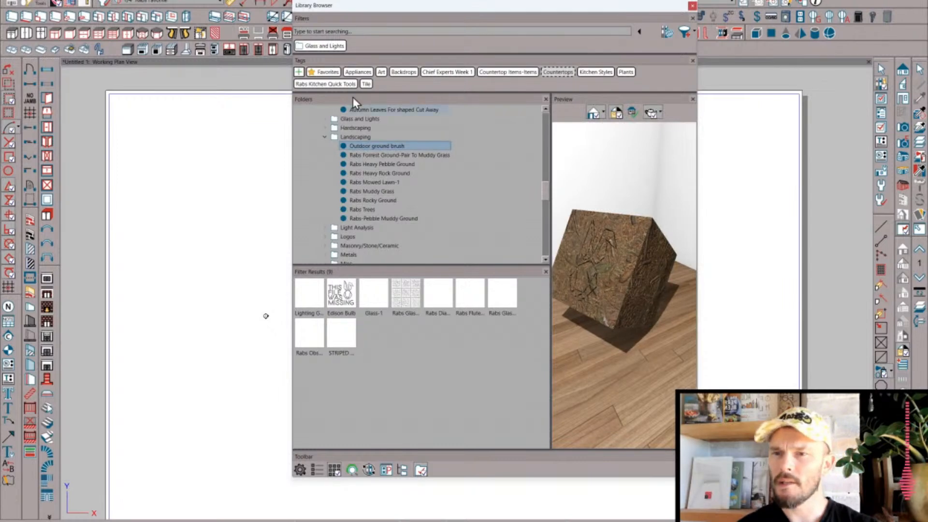
# - Search the library for rdstucco
pyautogui.click(350, 31)
pyautogui.write('rdst')
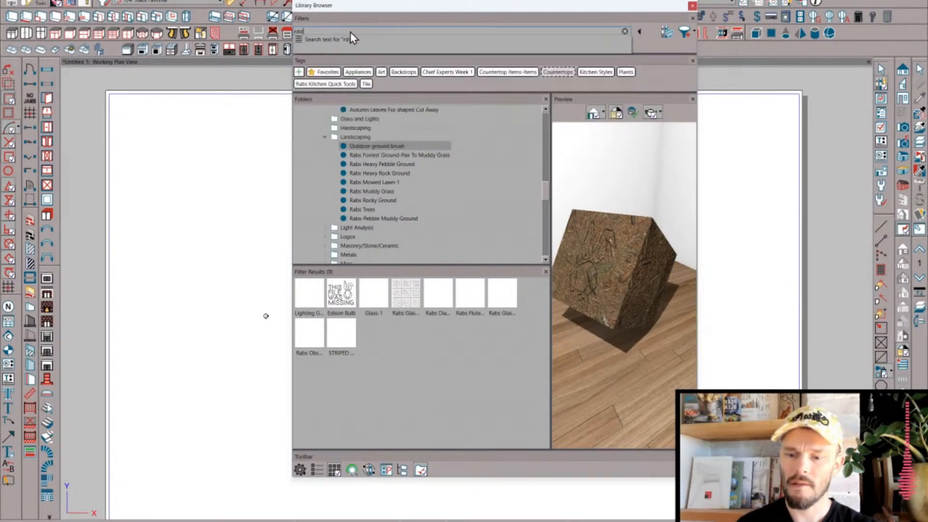
pyautogui.write('ucco')
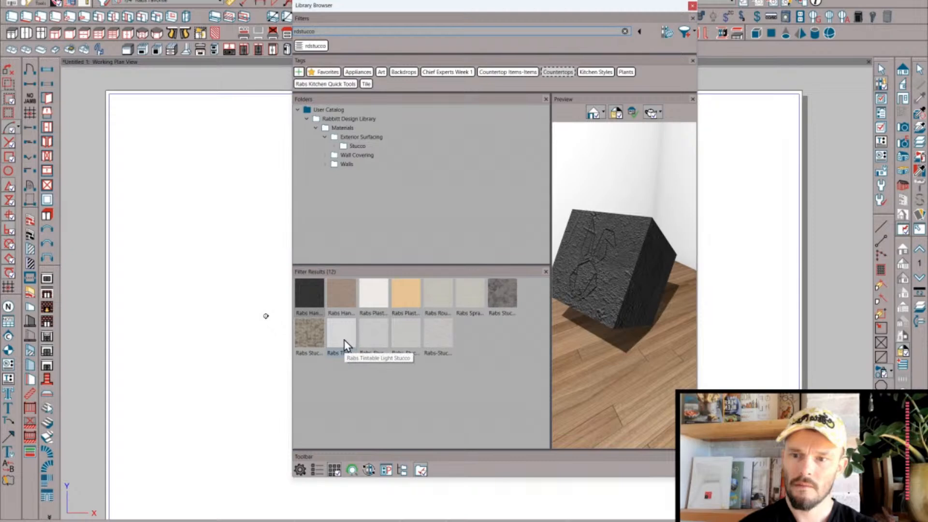
# - Search the library for stucco instead and select the Stucco folder among the results
pyautogui.moveTo(323, 31); pyautogui.dragTo(281, 31)
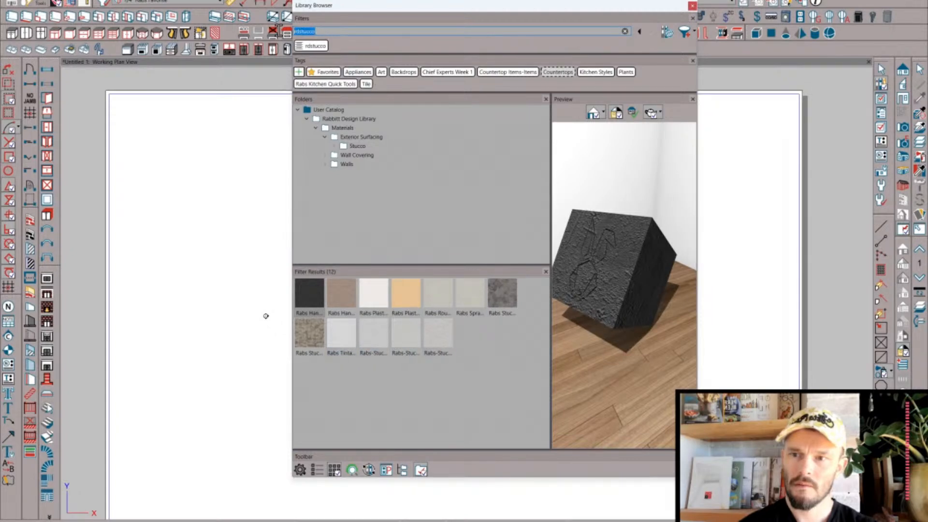
pyautogui.write('stucco')
pyautogui.press('Return')
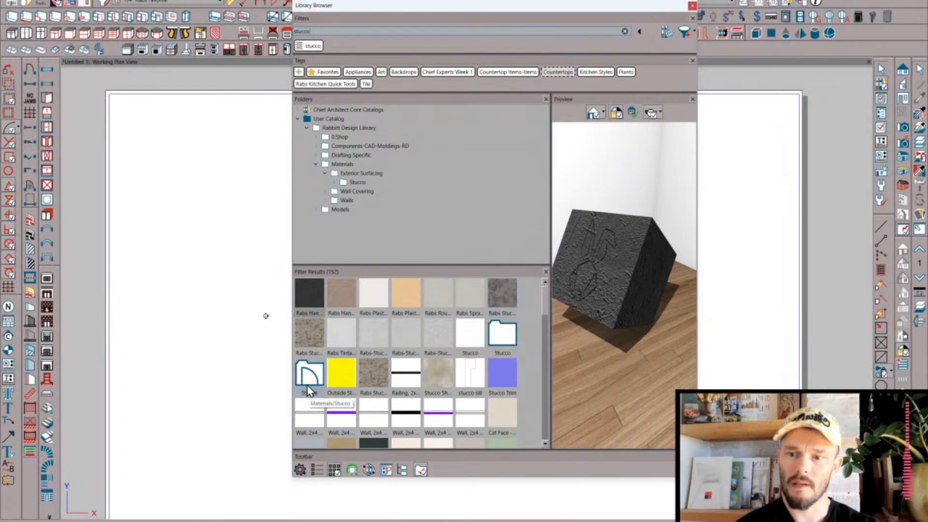
pyautogui.click(502, 335)
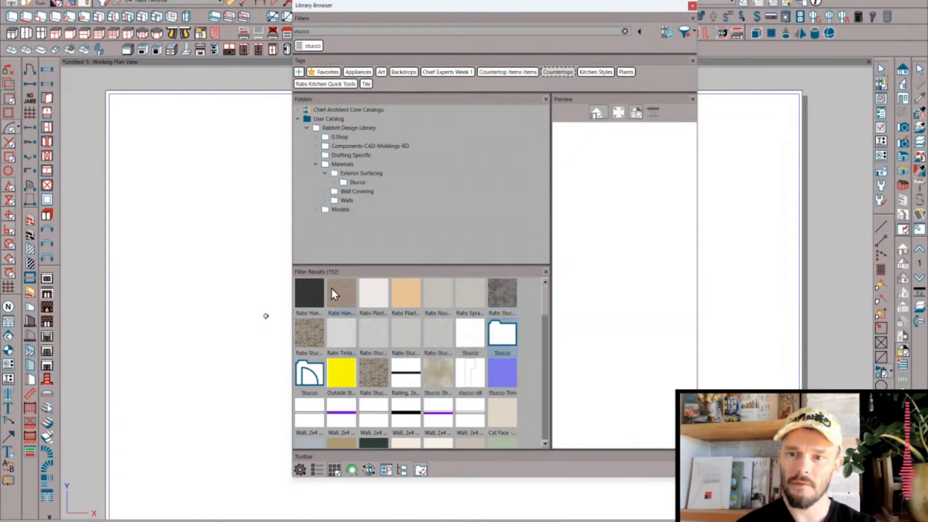
# - Show the contents of the Stucco folder, collapse it in the folder tree, and remove both stucco filters
pyautogui.doubleClick(501, 341)
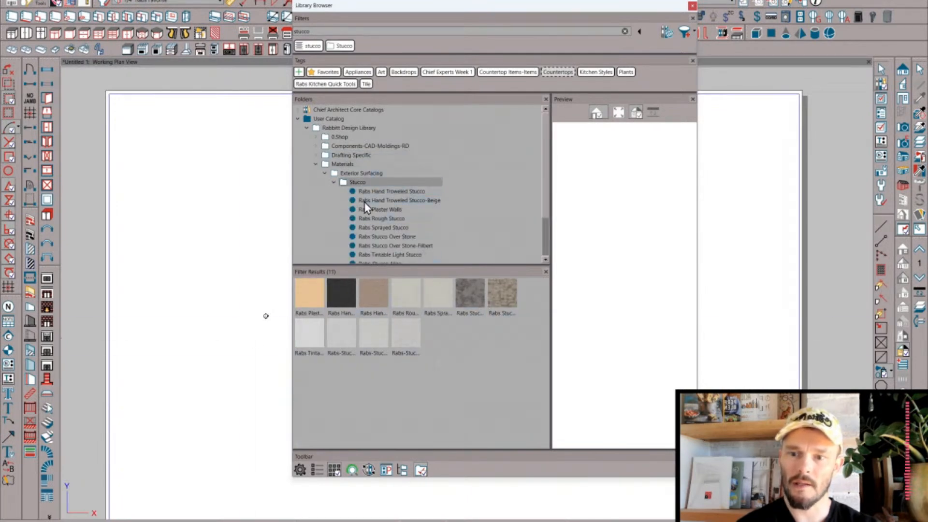
pyautogui.click(335, 183)
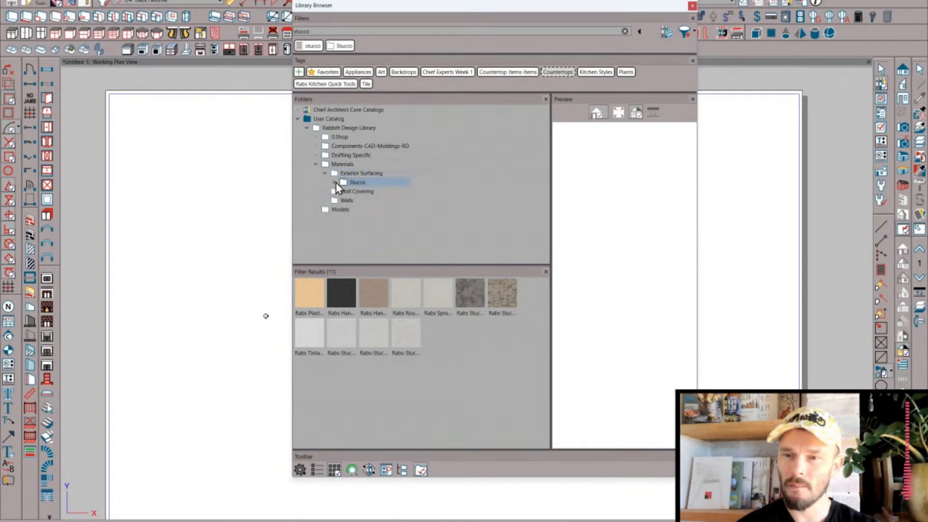
pyautogui.click(313, 47)
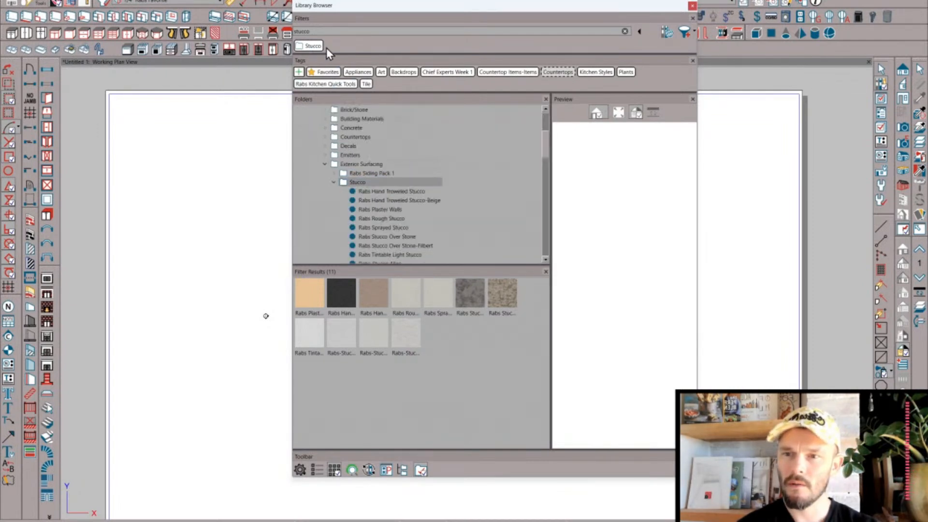
pyautogui.click(311, 47)
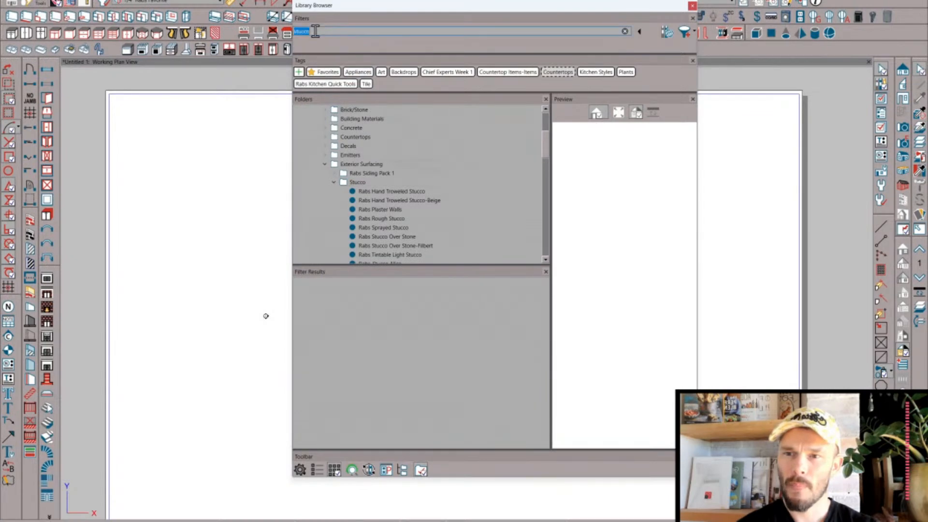
# - Filter the library by the Materials type and search for stucco within it
pyautogui.press('BackSpace')
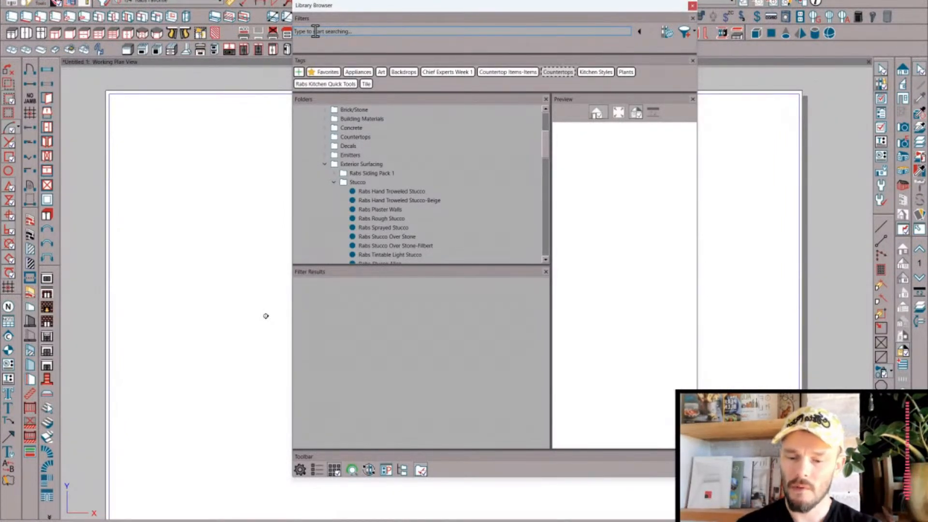
pyautogui.write('material')
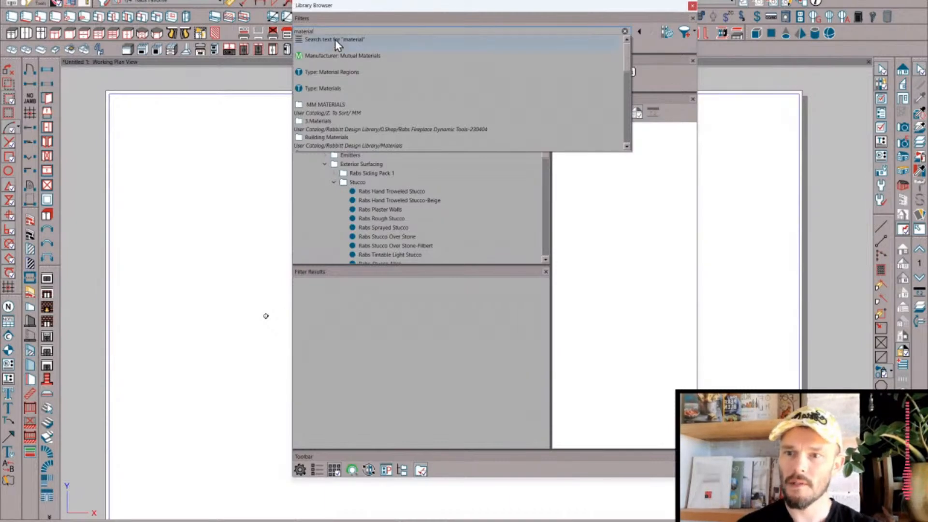
pyautogui.click(333, 85)
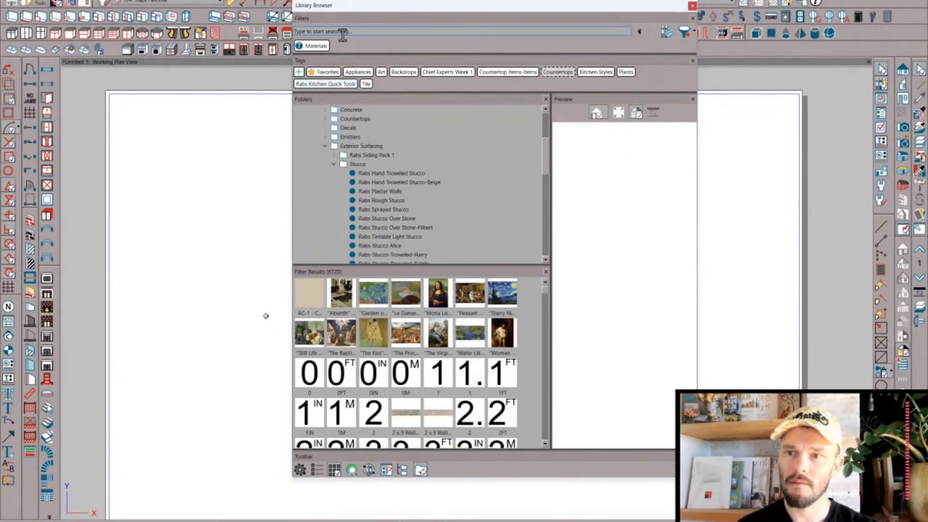
pyautogui.write('stucco')
pyautogui.press('Return')
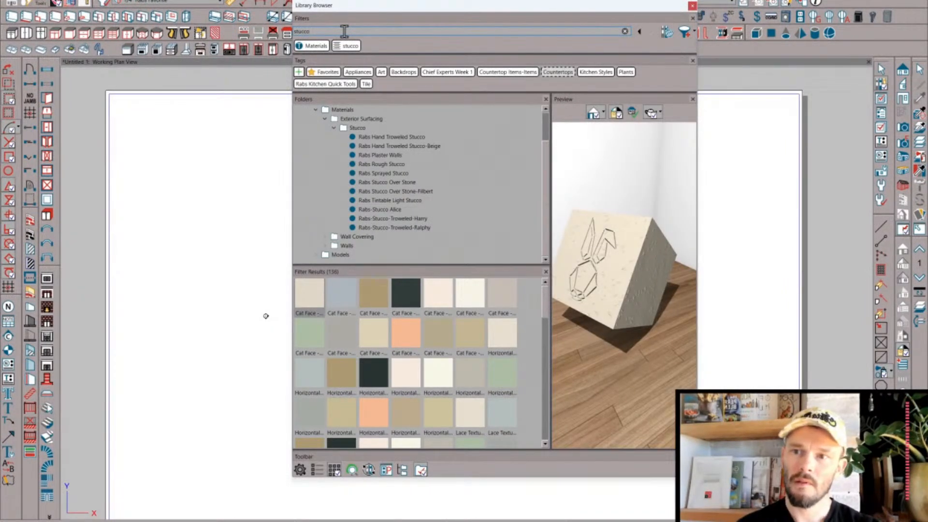
# - Narrow the Materials search to stucco rdstucco and remove both filters after checking the results
pyautogui.write('rdst')
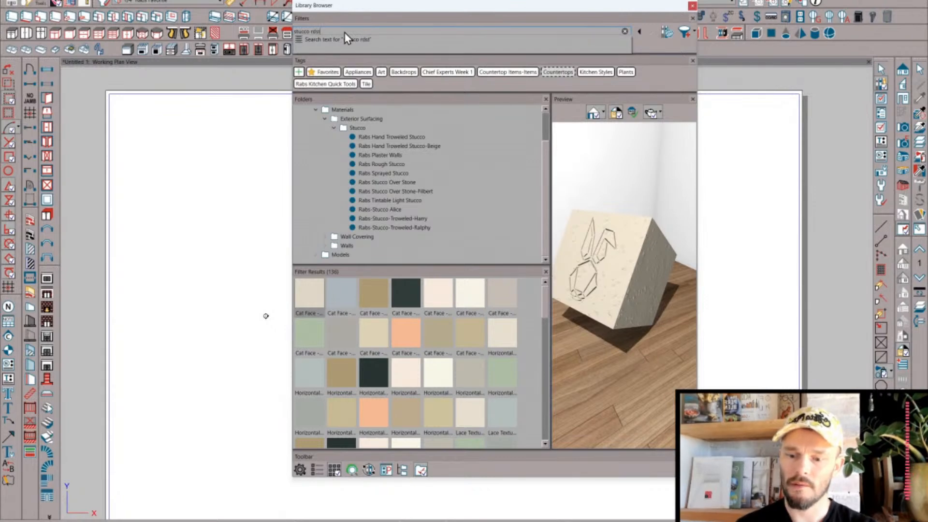
pyautogui.write('ucco')
pyautogui.press('Return')
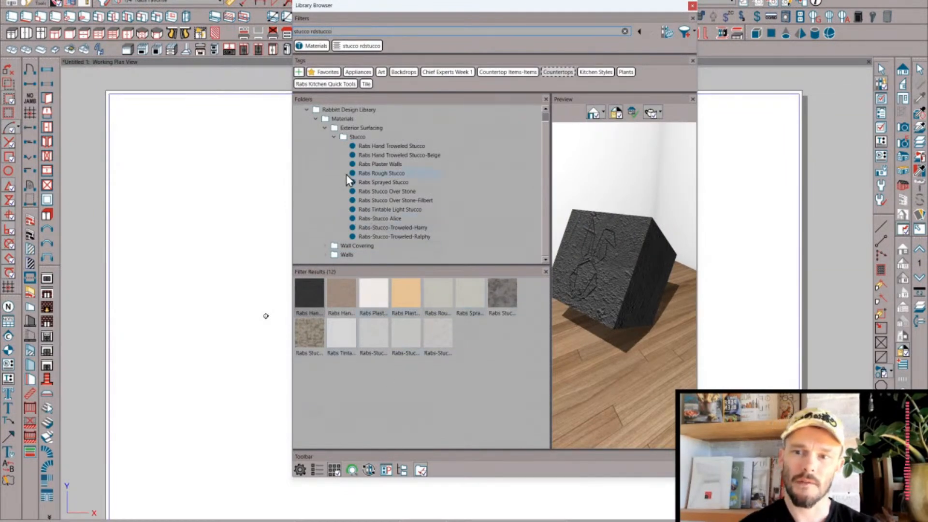
pyautogui.click(300, 46)
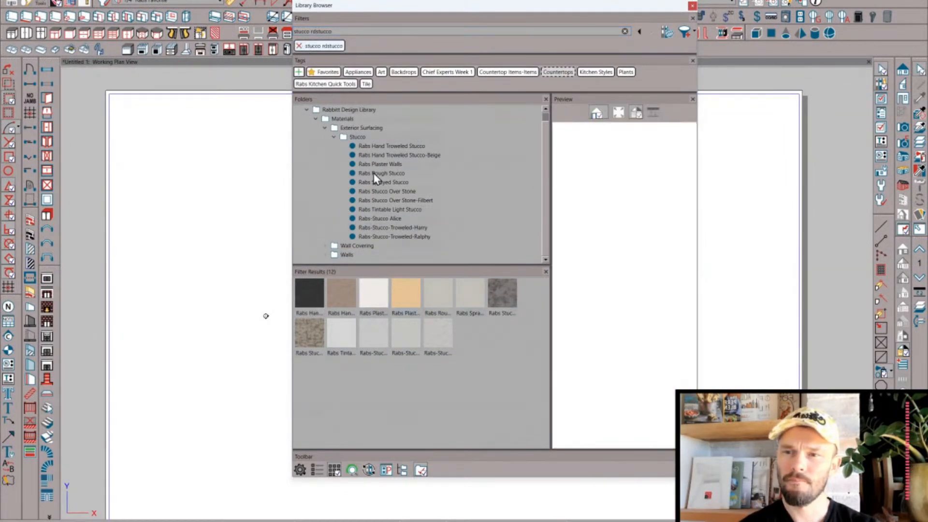
pyautogui.click(304, 49)
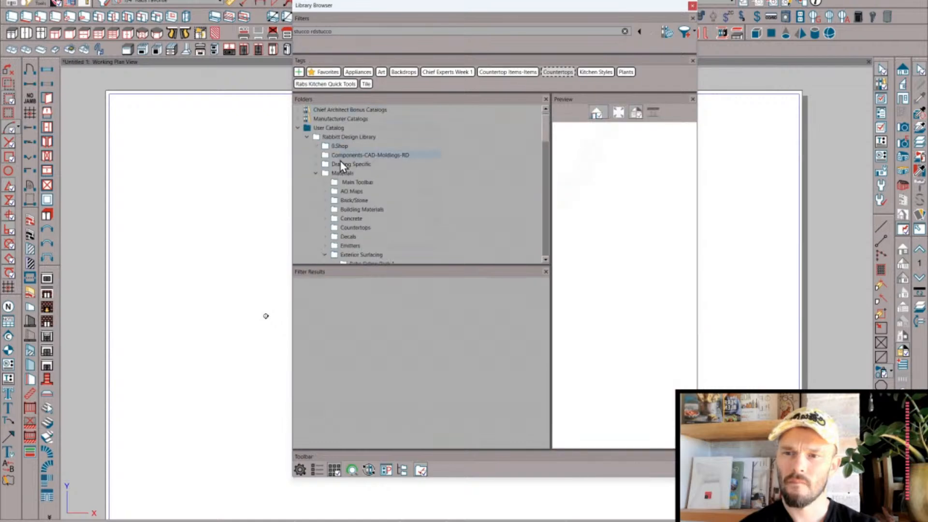
# - Collapse the Exterior Surfacing folder and select all Landscaping materials from Outdoor ground brush to Rabs-Pebble Muddy Ground
pyautogui.scroll(-2, 338, 195)
pyautogui.click(334, 219)
pyautogui.scroll(-2, 335, 219)
pyautogui.click(323, 146)
pyautogui.click(325, 173)
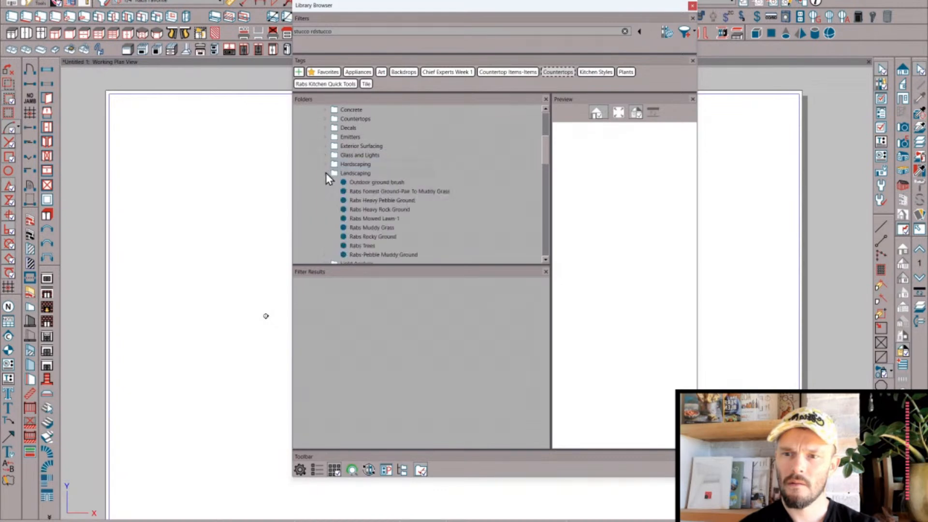
pyautogui.click(369, 183)
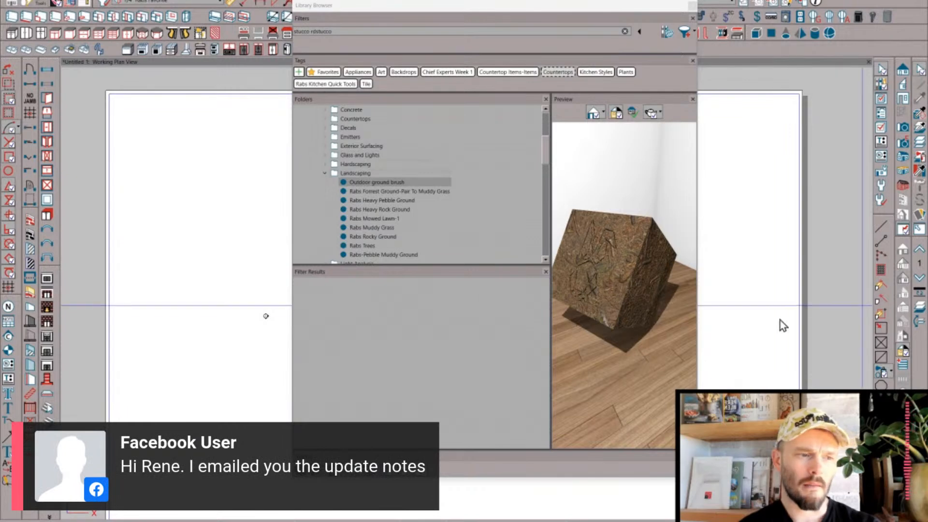
pyautogui.scroll(-1, 361, 192)
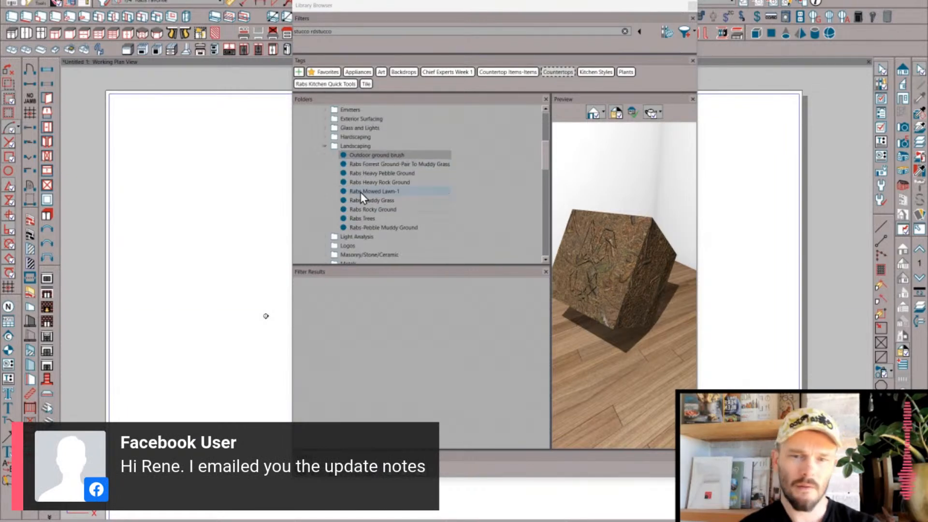
pyautogui.keyDown('shift'); pyautogui.click(357, 228); pyautogui.keyUp('shift')
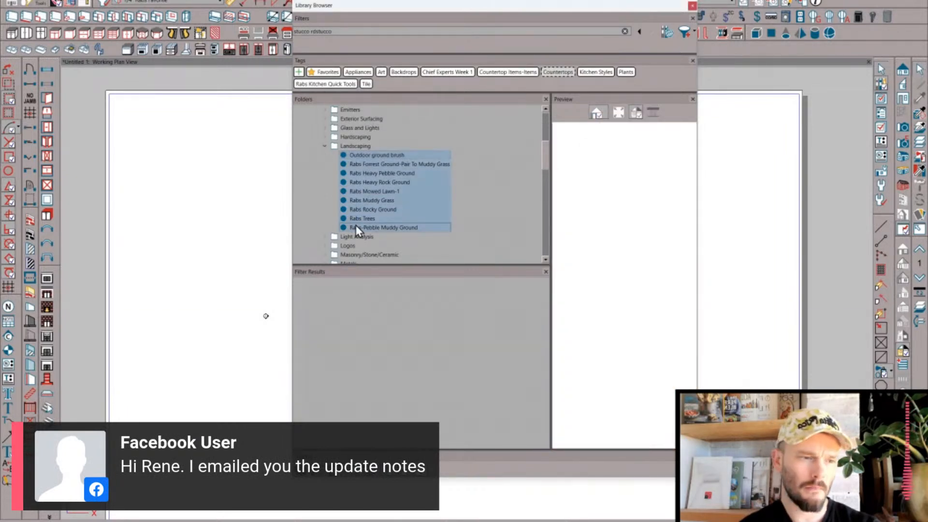
pyautogui.rightClick(370, 165)
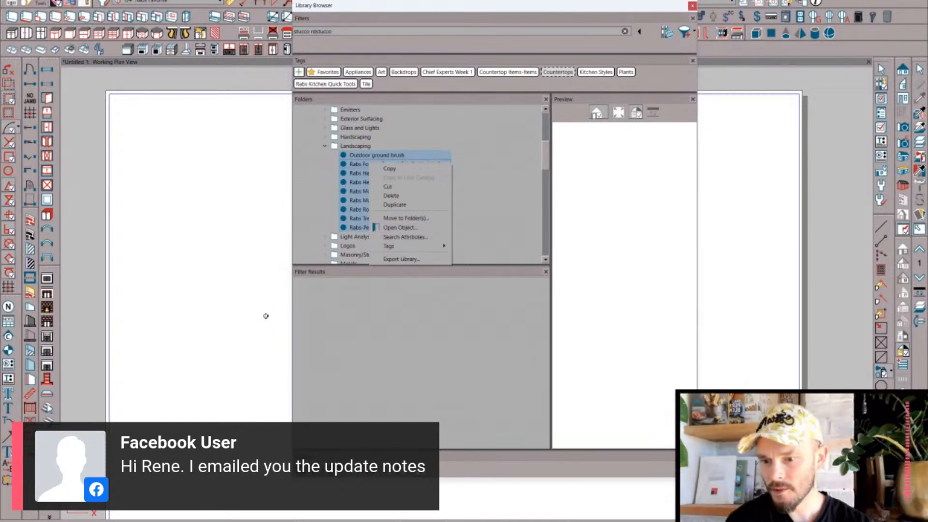
# - Switch to chief-architect-x15-update-notes.pdf and read the Library items from selection highlight color through Folders panel navigation
pyautogui.hotkey('alt', 'Tab')
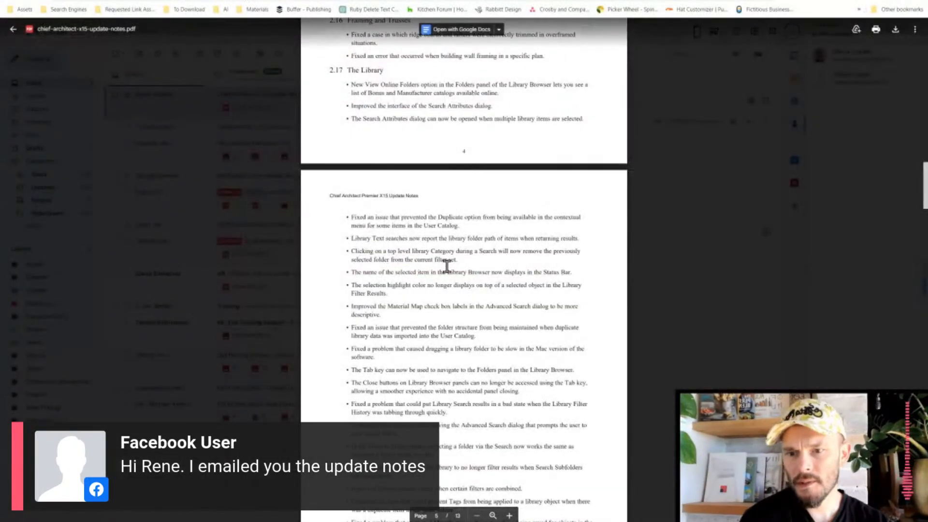
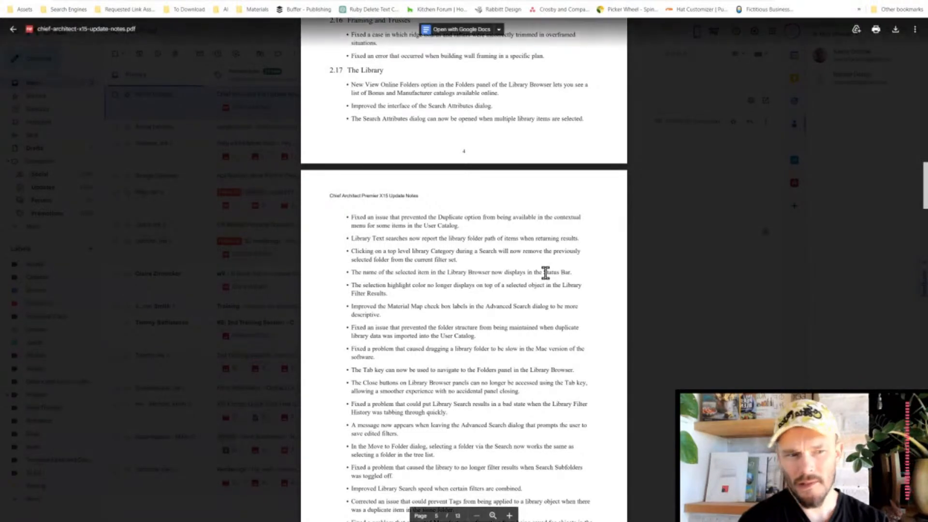
pyautogui.moveTo(352, 286); pyautogui.dragTo(393, 292)
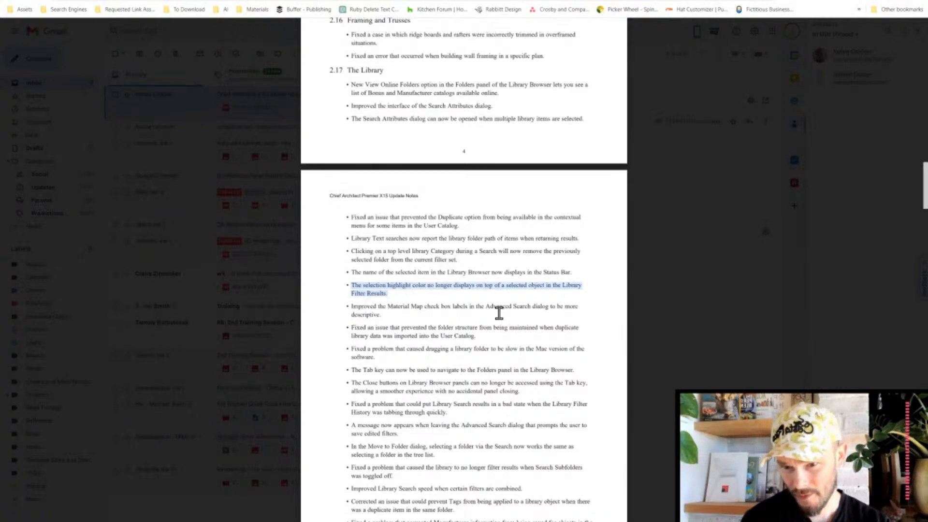
pyautogui.scroll(-1, 404, 310)
pyautogui.moveTo(352, 261); pyautogui.dragTo(406, 272)
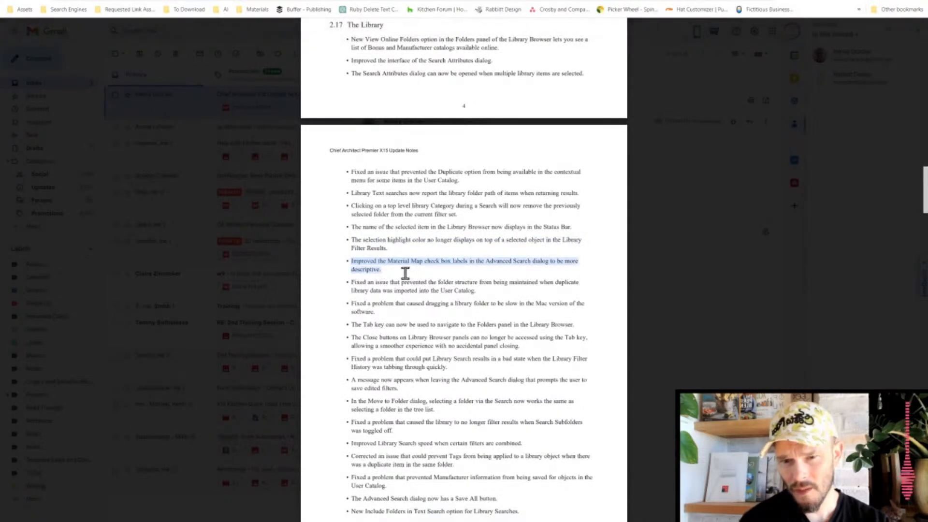
pyautogui.scroll(-1, 405, 273)
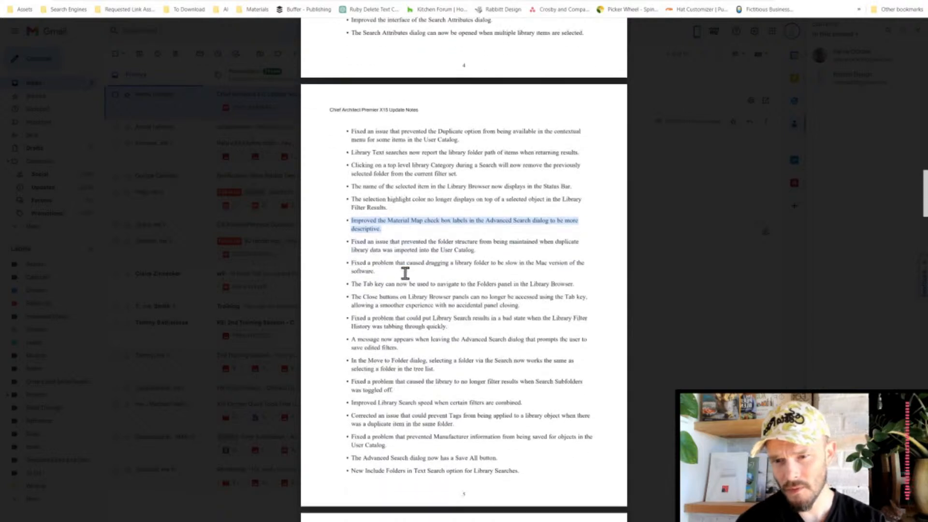
pyautogui.moveTo(354, 237); pyautogui.dragTo(493, 249)
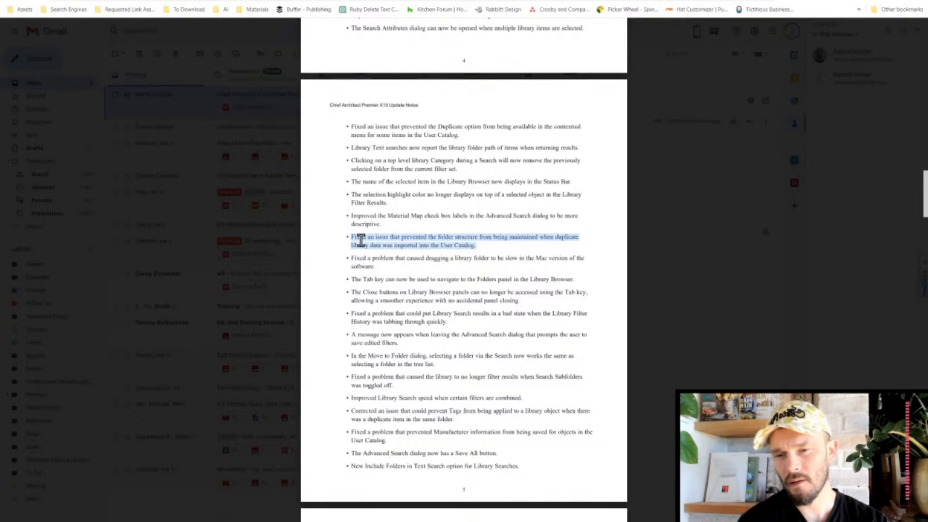
pyautogui.moveTo(351, 258); pyautogui.dragTo(389, 272)
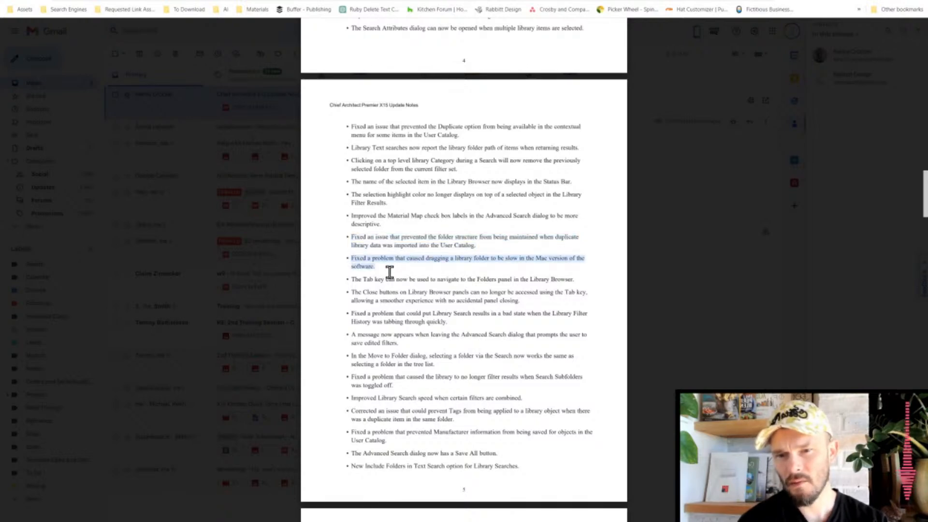
pyautogui.scroll(-1, 390, 272)
pyautogui.moveTo(353, 235); pyautogui.dragTo(511, 236)
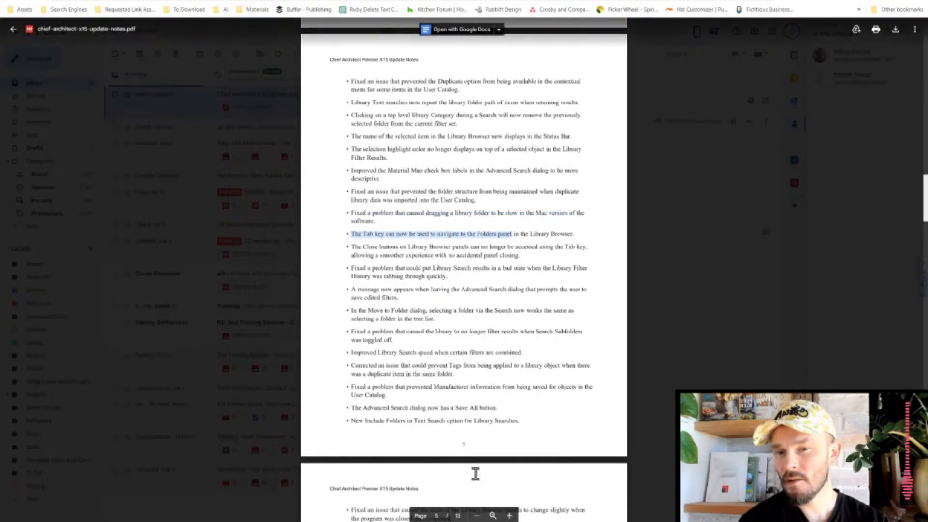
# - Switch back to Chief Architect and search the library for rdstucco
pyautogui.moveTo(250, 521)
pyautogui.click(250, 493)
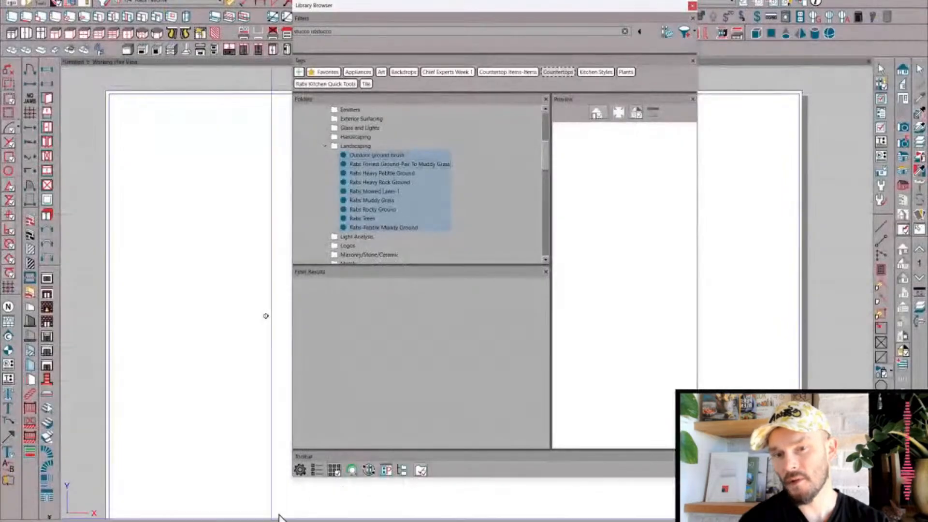
pyautogui.click(344, 31)
pyautogui.doubleClick(344, 29)
pyautogui.tripleClick(344, 29)
pyautogui.write('rdstucco')
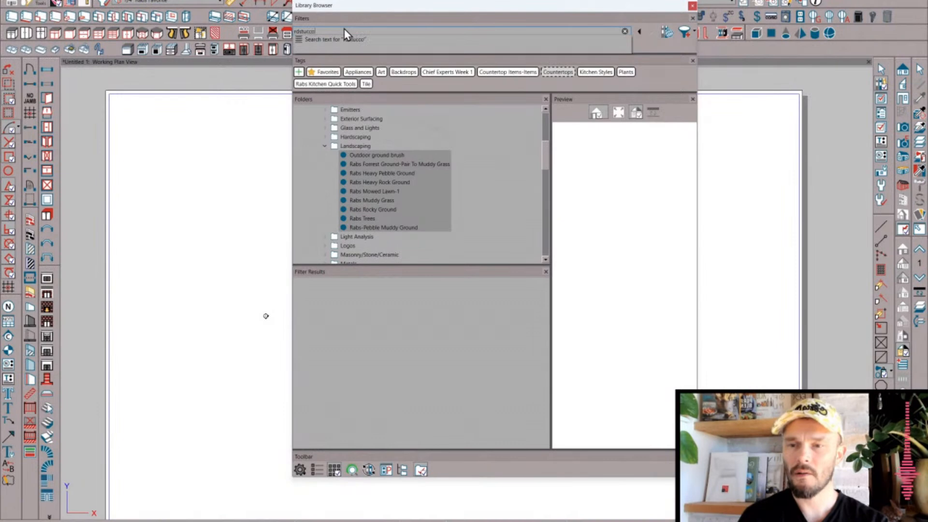
pyautogui.press('Return')
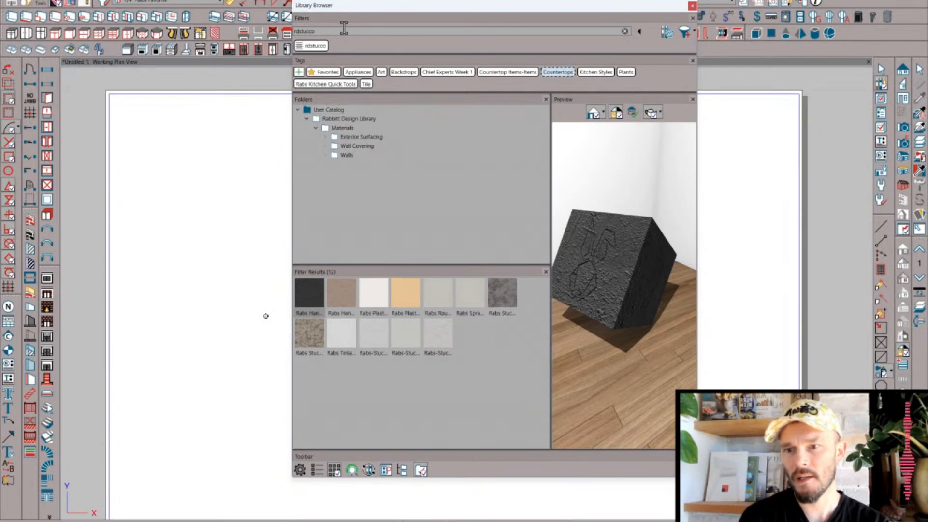
# - Move the keyboard focus from the tags to the first material in the filter results
pyautogui.press('Tab')
pyautogui.press('Tab')
pyautogui.press('Tab')
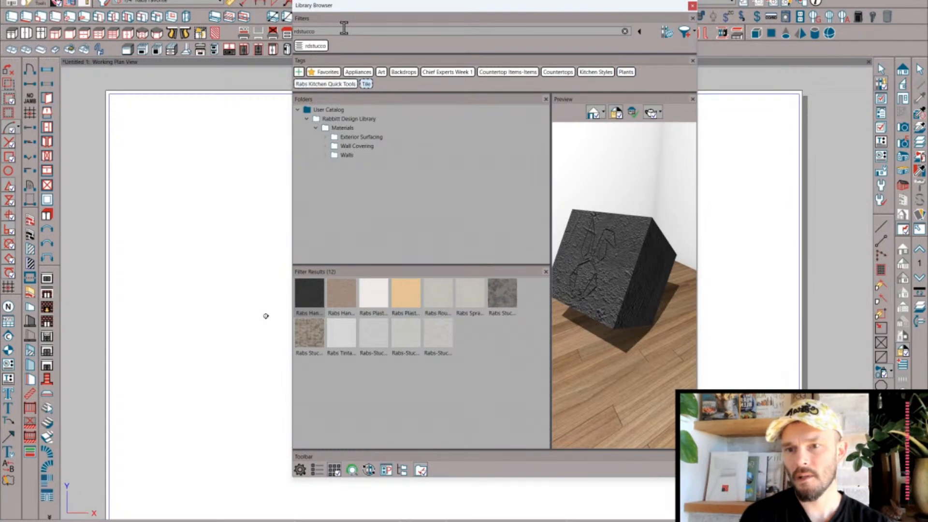
pyautogui.press('Tab')
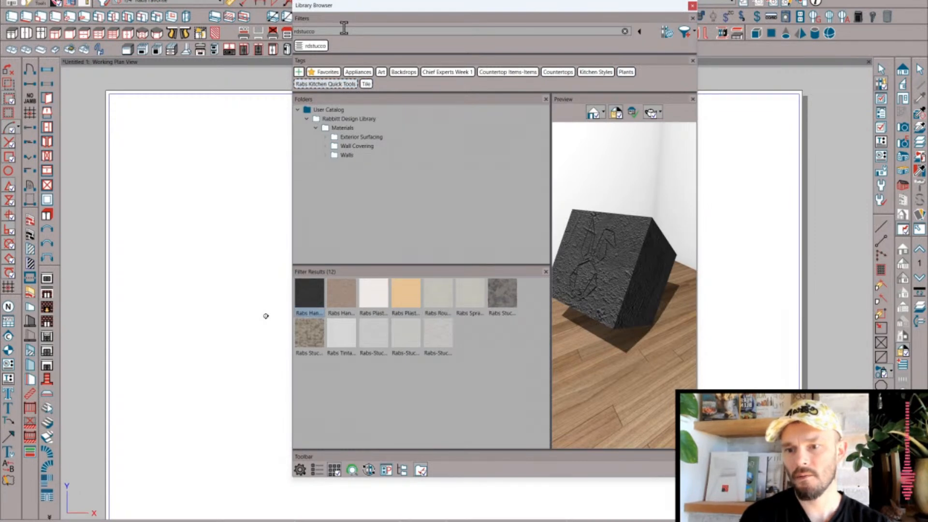
# - Preview the rdstucco materials one after another with keyboard navigation, ending on Rabs-Stucco-Troweled-Harry
pyautogui.press('Right')
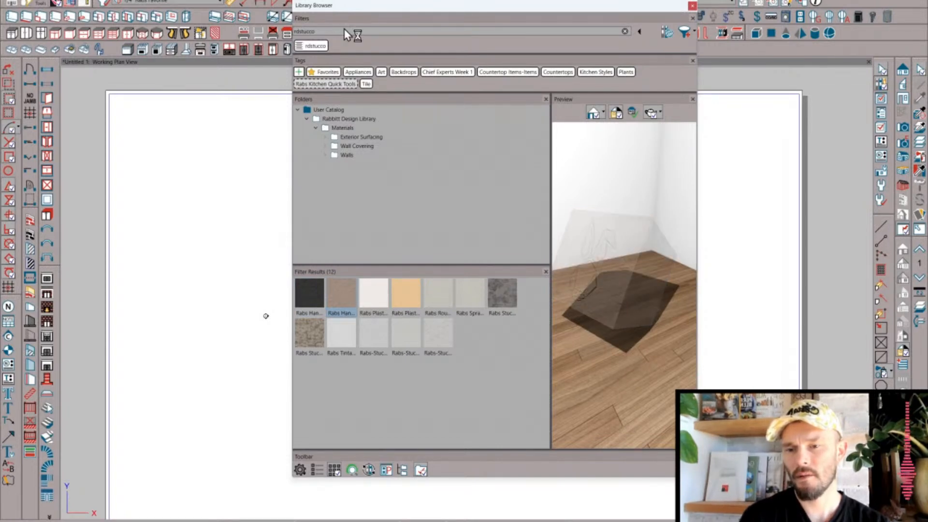
pyautogui.press('Right')
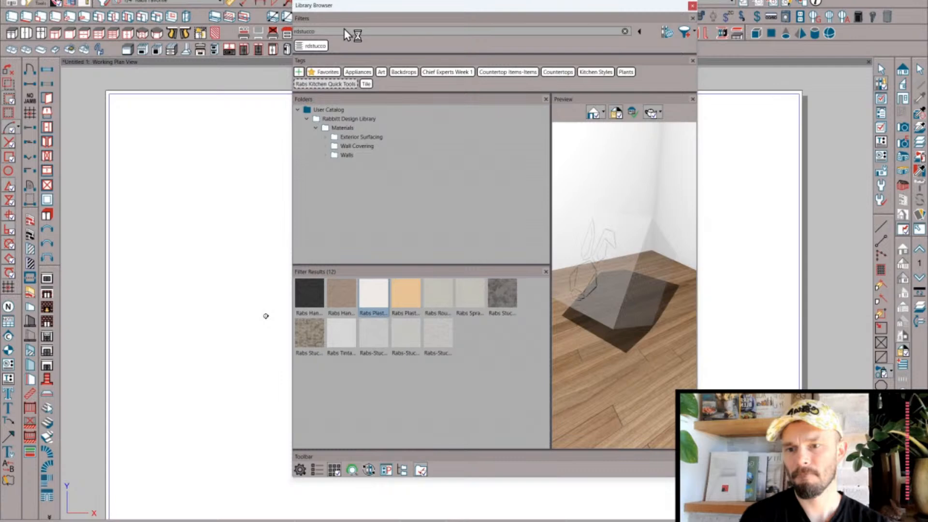
pyautogui.press('Down')
pyautogui.press('Left')
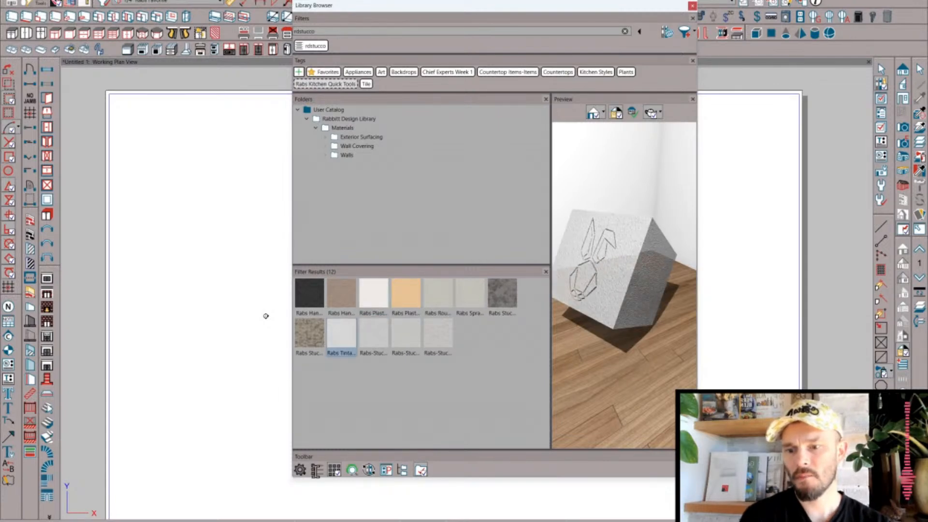
pyautogui.press('Right')
pyautogui.press('Right')
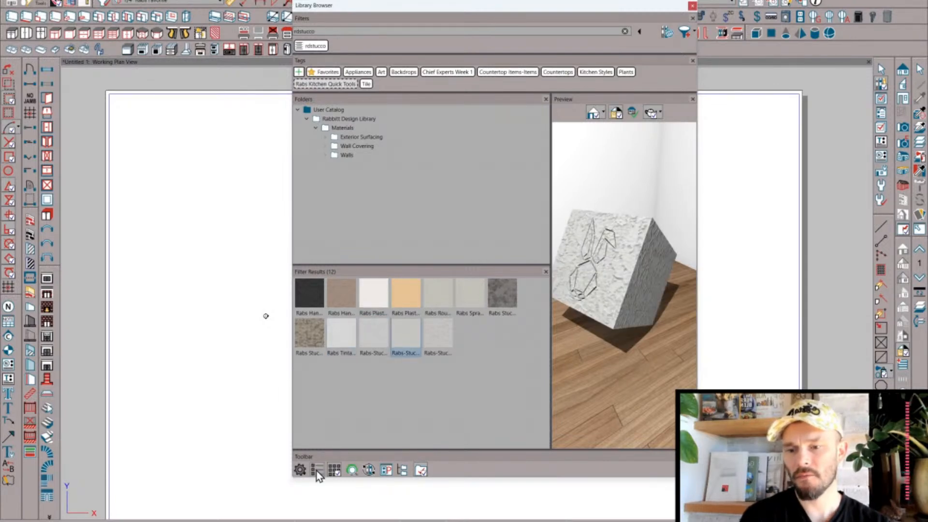
# - Display the filter results as a list with names and return to the search field
pyautogui.click(316, 470)
pyautogui.click(345, 29)
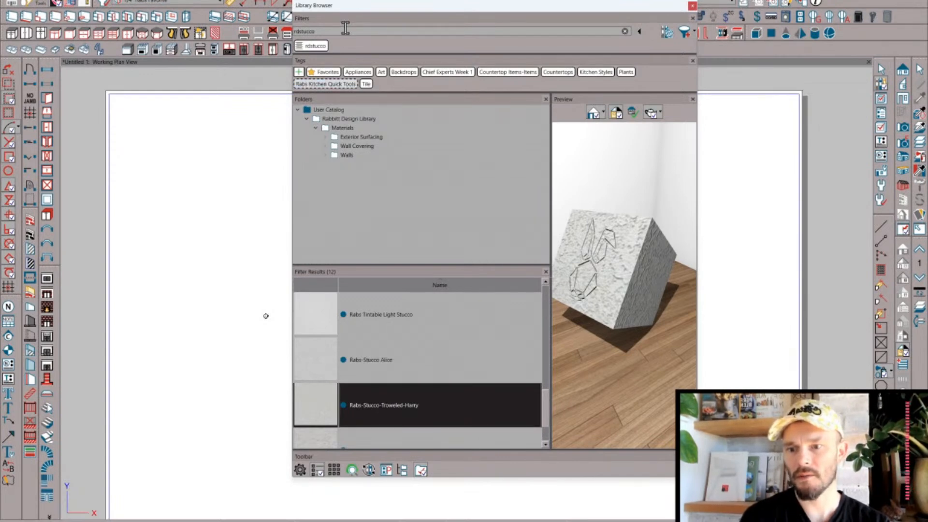
# - Compare the previews of Rabs-Stucco-Troweled-Ralphy and Rabs-Stucco-Troweled-Harry in the filter results, ending on Rabs-Stucco Alice
pyautogui.press('Down')
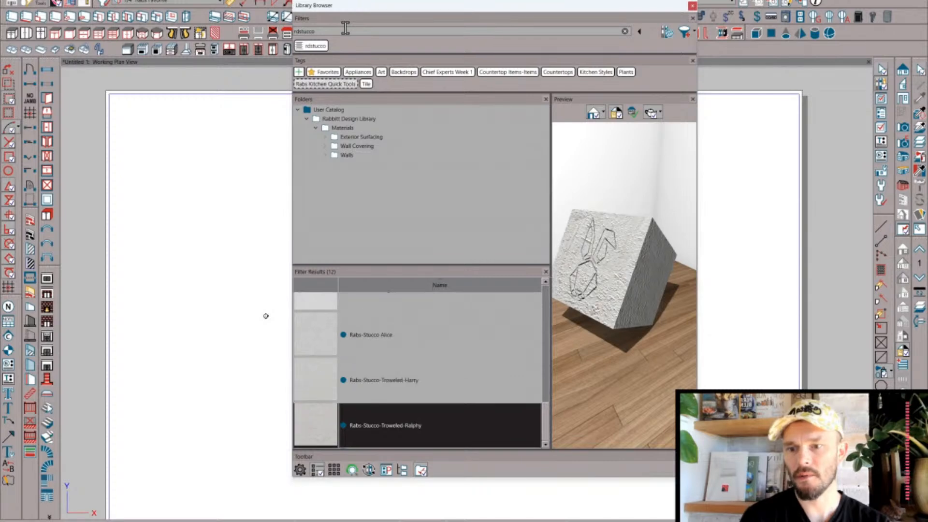
pyautogui.press('Up')
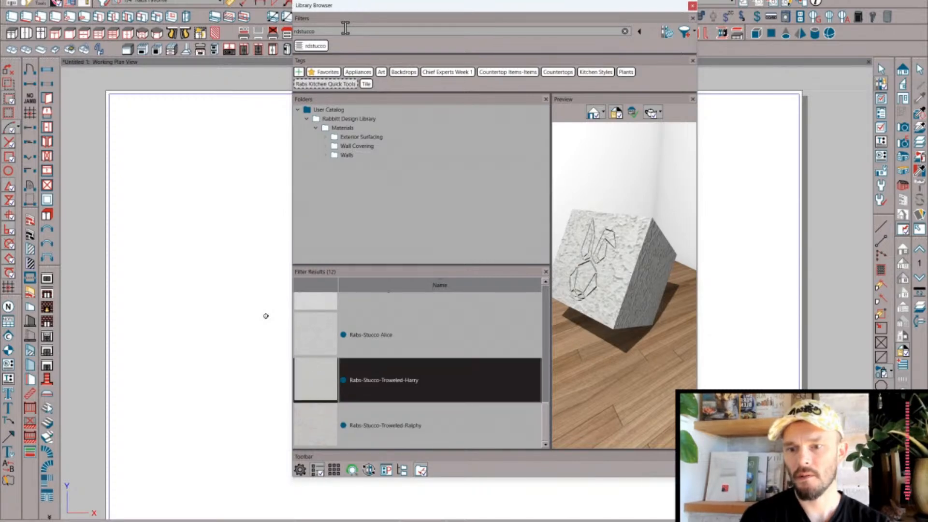
pyautogui.press('Down')
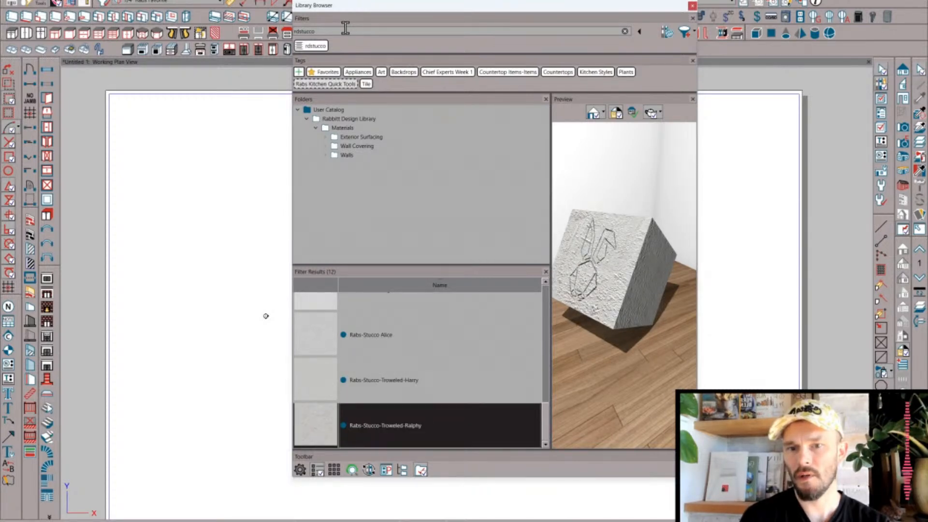
pyautogui.press('Up')
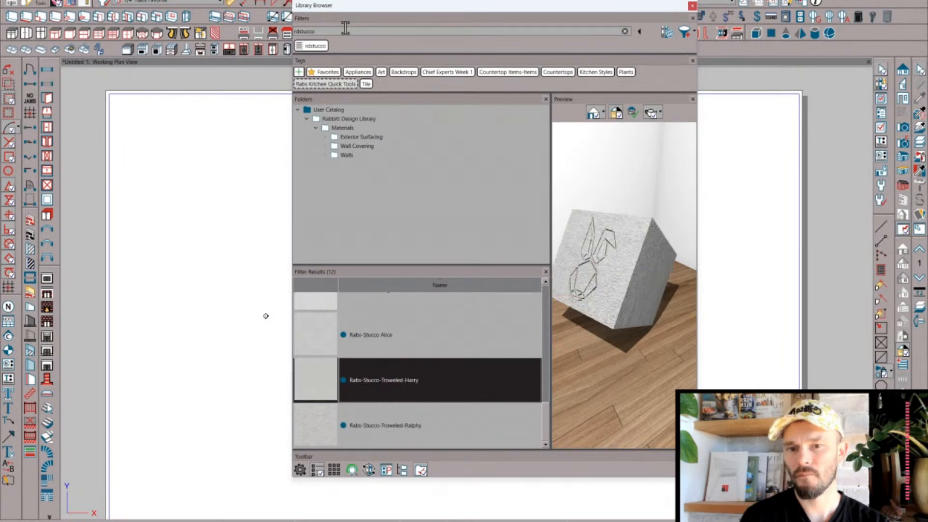
pyautogui.press('Up')
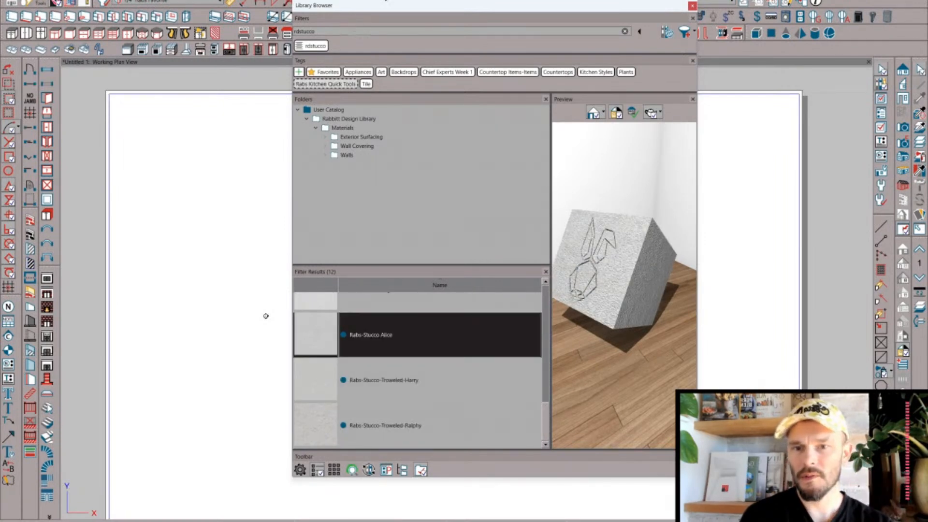
# - Switch the material preview to Vector View and preview Rabs-Stucco-Troweled-Harry and Rabs-Stucco-Troweled-Ralphy
pyautogui.click(603, 114)
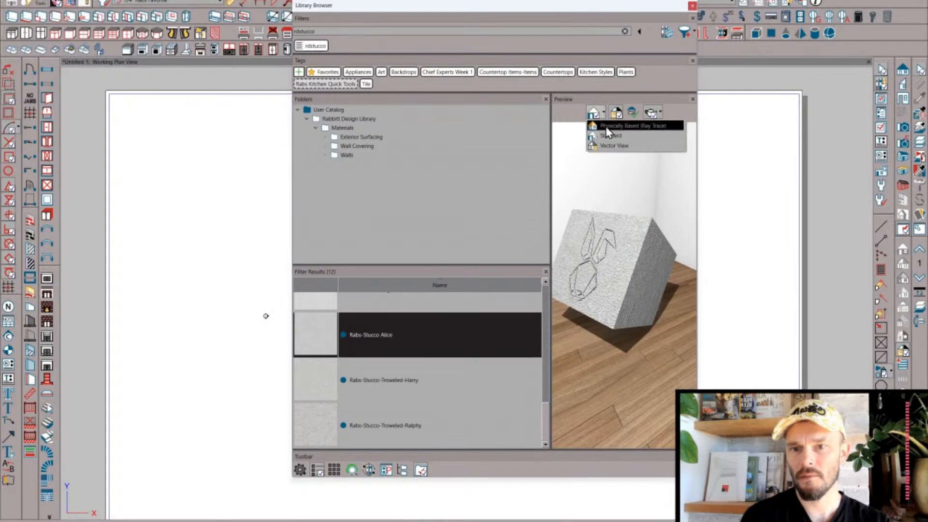
pyautogui.click(612, 145)
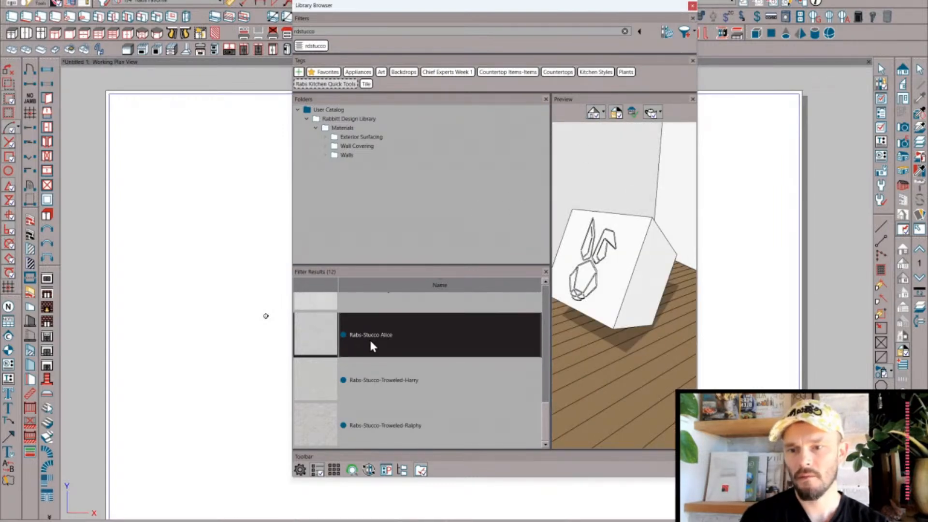
pyautogui.press('Down')
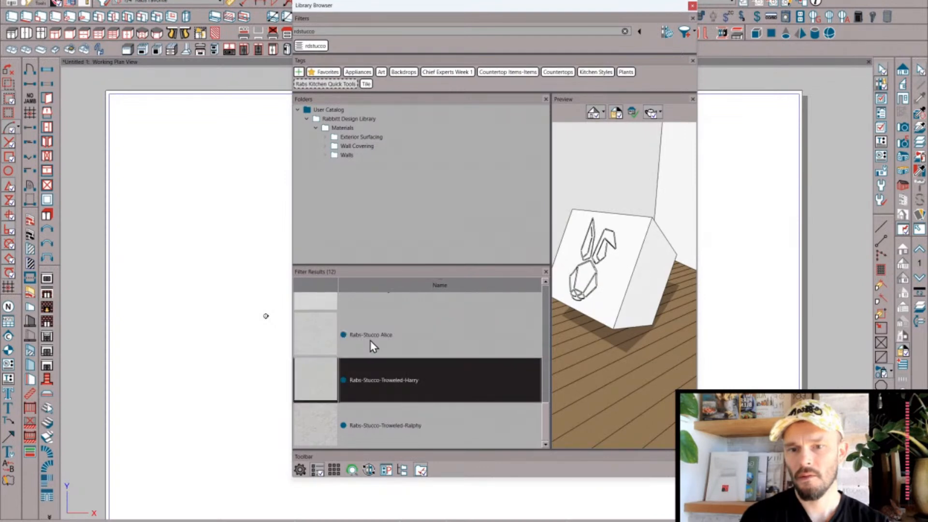
pyautogui.press('Down')
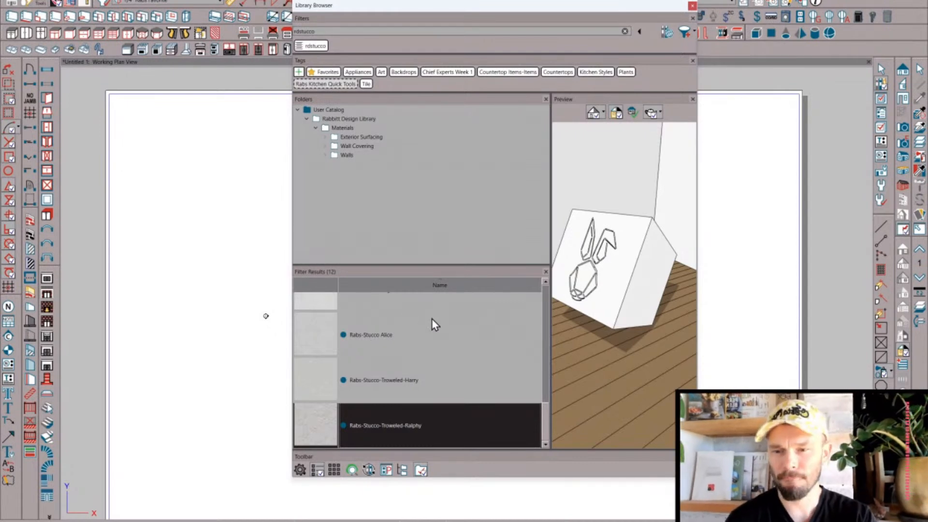
# - Remove the rdstucco filter, close and reopen the Library Browser, and search for stucco
pyautogui.click(311, 51)
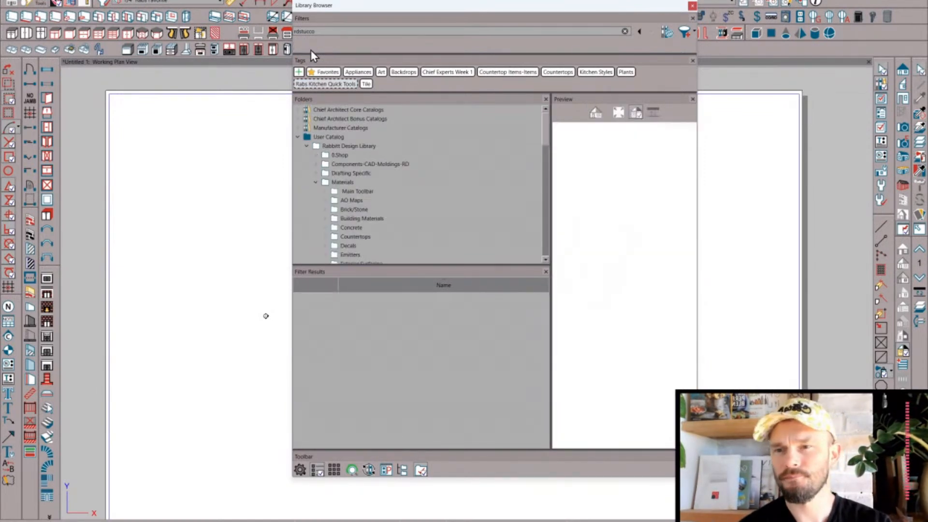
pyautogui.click(693, 6)
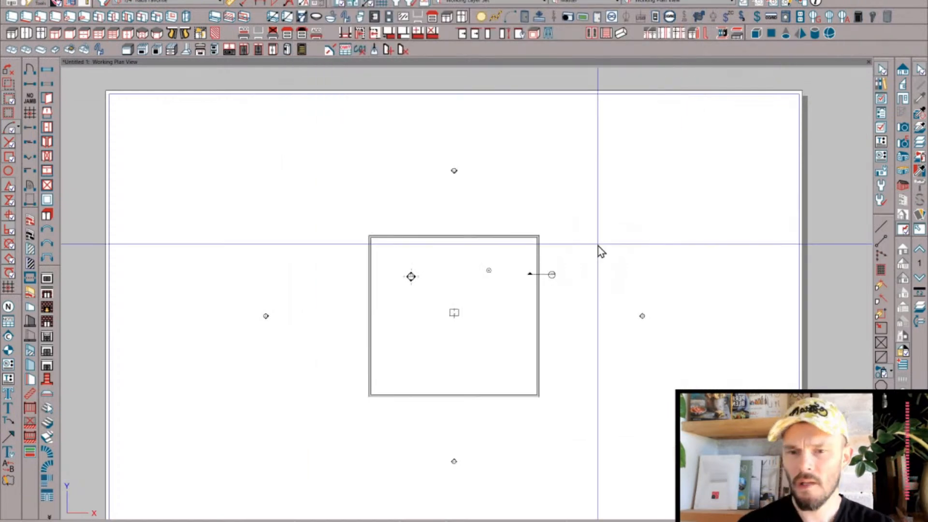
pyautogui.click(619, 220)
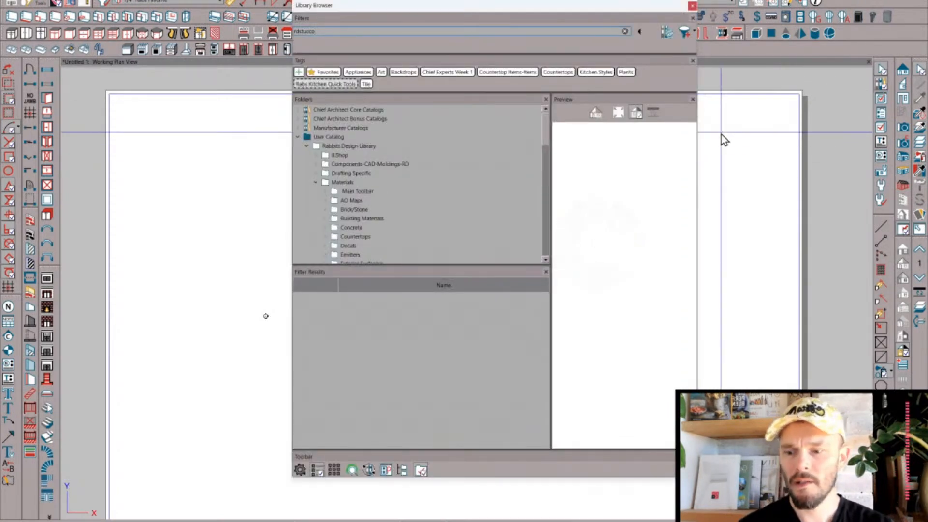
pyautogui.write('st')
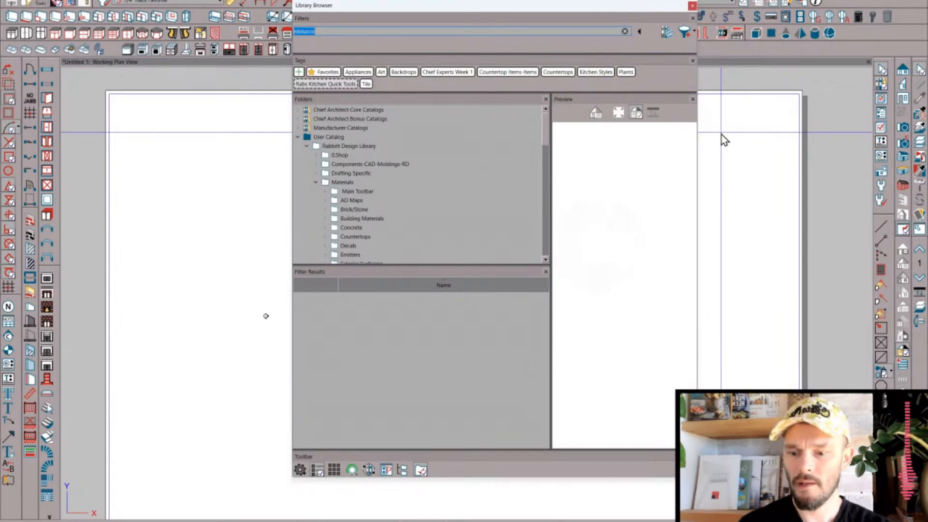
pyautogui.write('ucco')
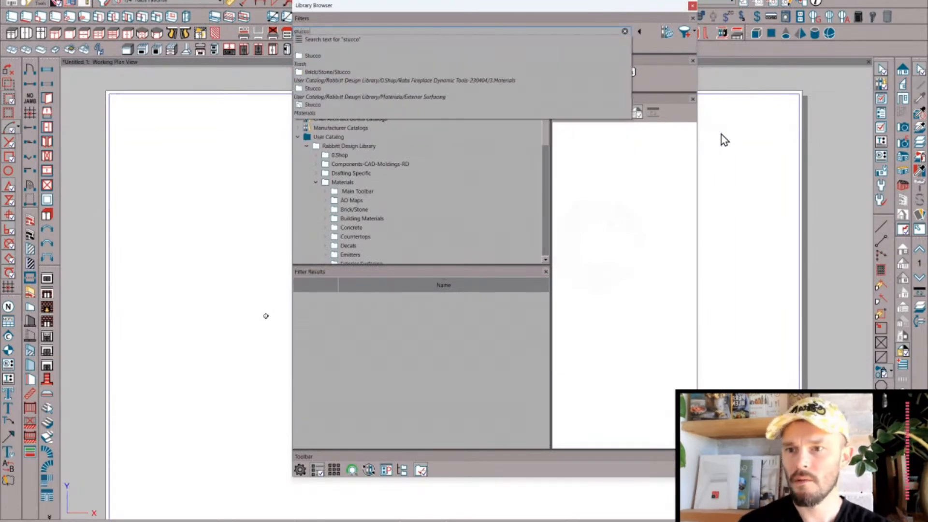
pyautogui.press('Return')
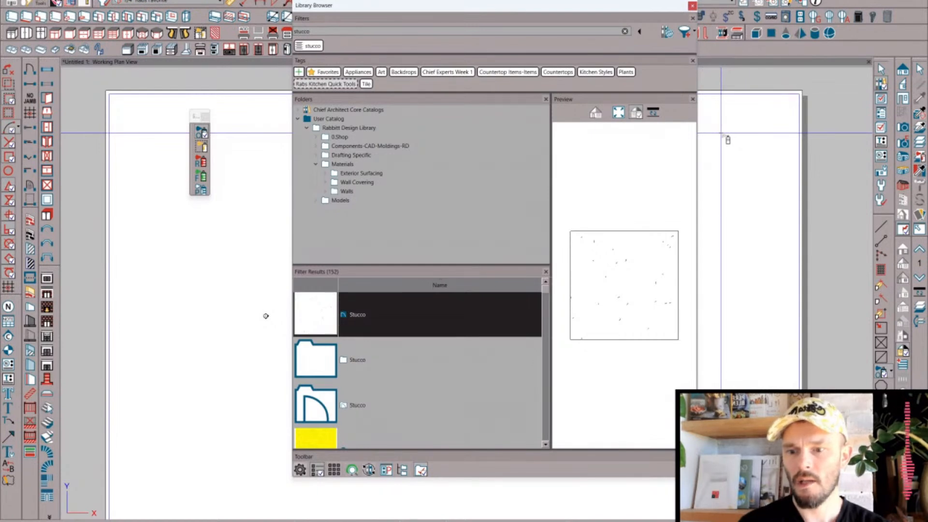
# - Preview the stucco results one after another through Rabs Rough Stucco, and close the Library Browser
pyautogui.press('Down')
pyautogui.press('Down')
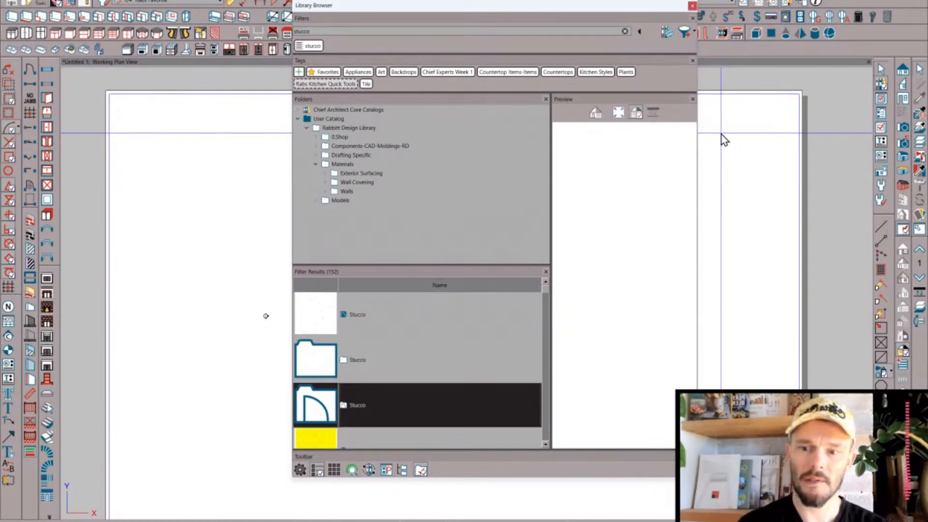
pyautogui.press('Down')
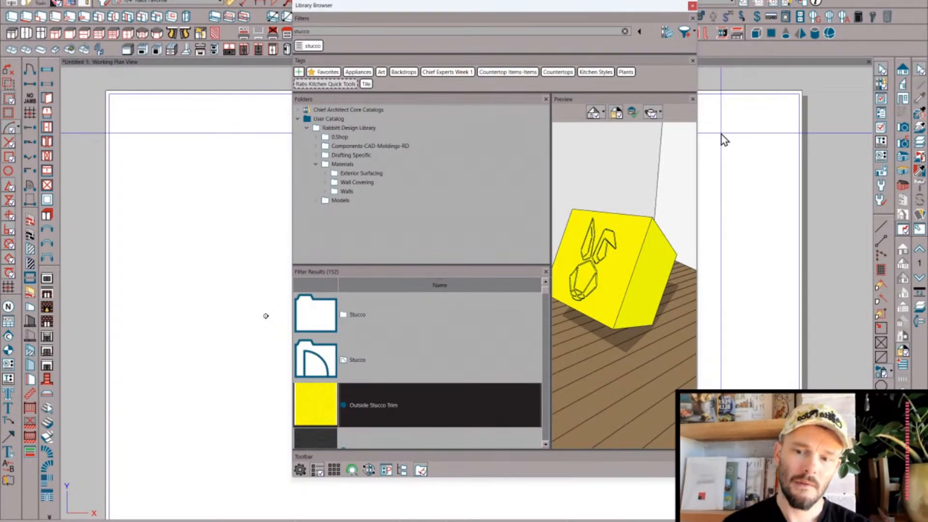
pyautogui.press('Down')
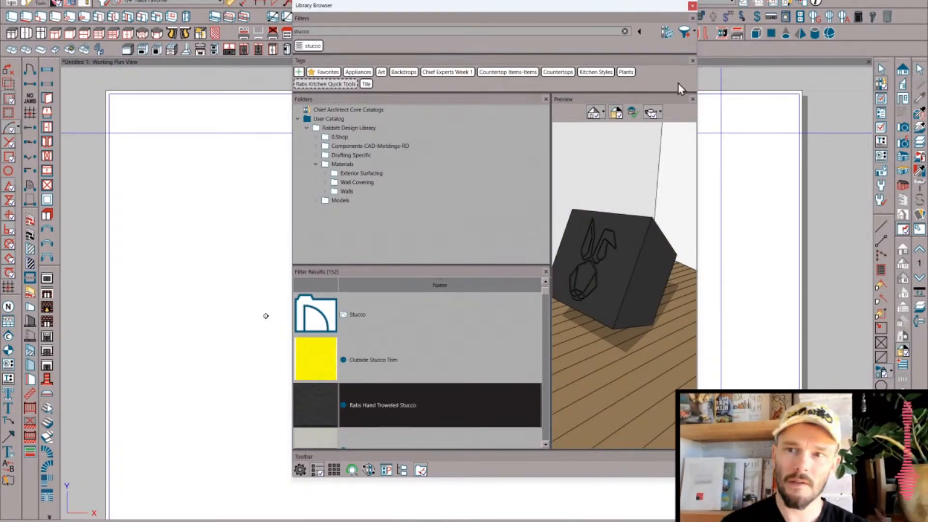
pyautogui.press('Down')
pyautogui.click(692, 6)
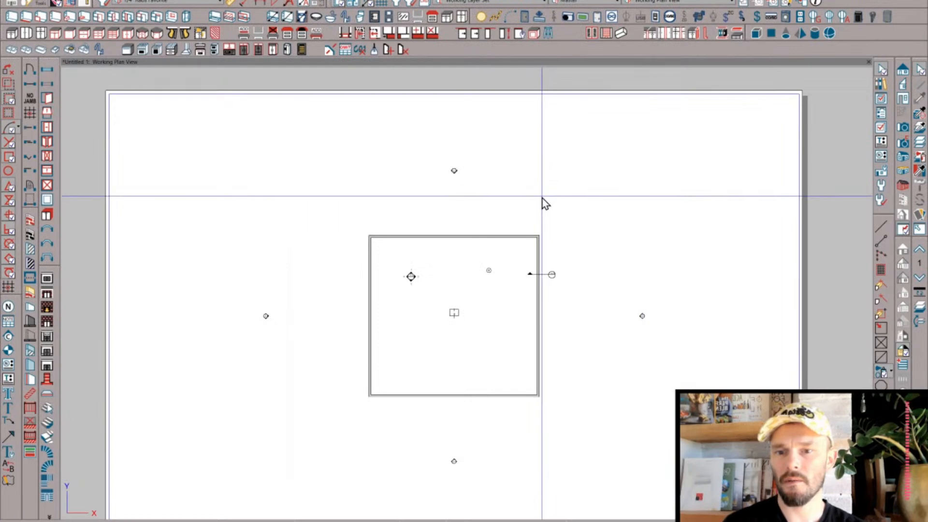
# - Reopen the Library Browser and replace the stucco search with 135-
pyautogui.rightClick(543, 198)
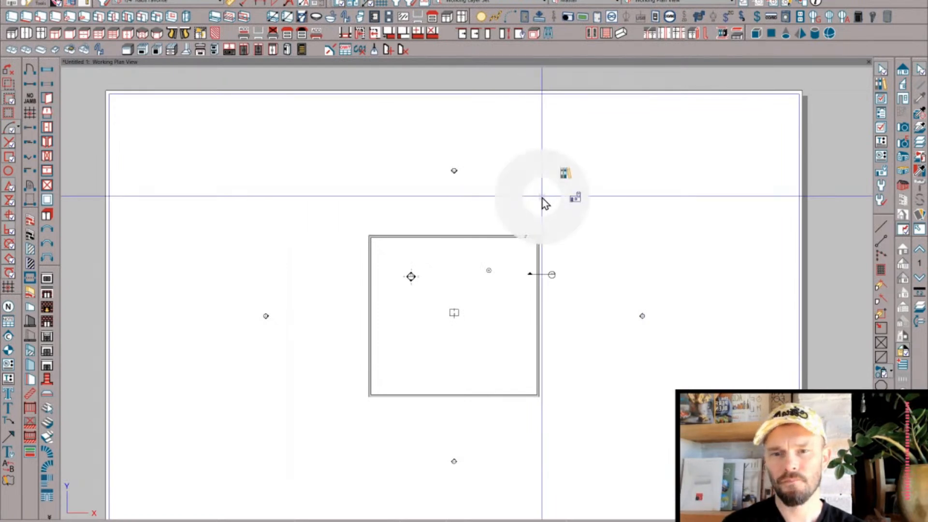
pyautogui.click(565, 172)
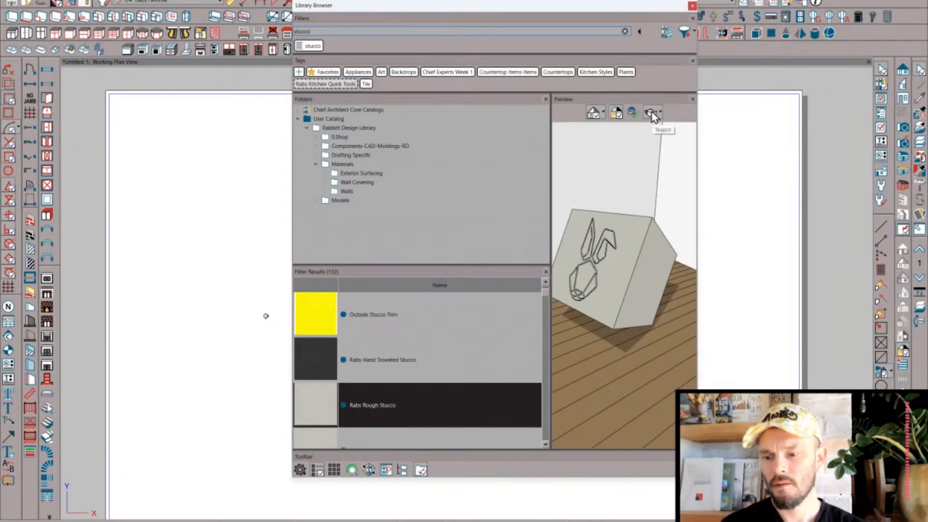
pyautogui.hotkey('ctrl', 'a')
pyautogui.write('135-')
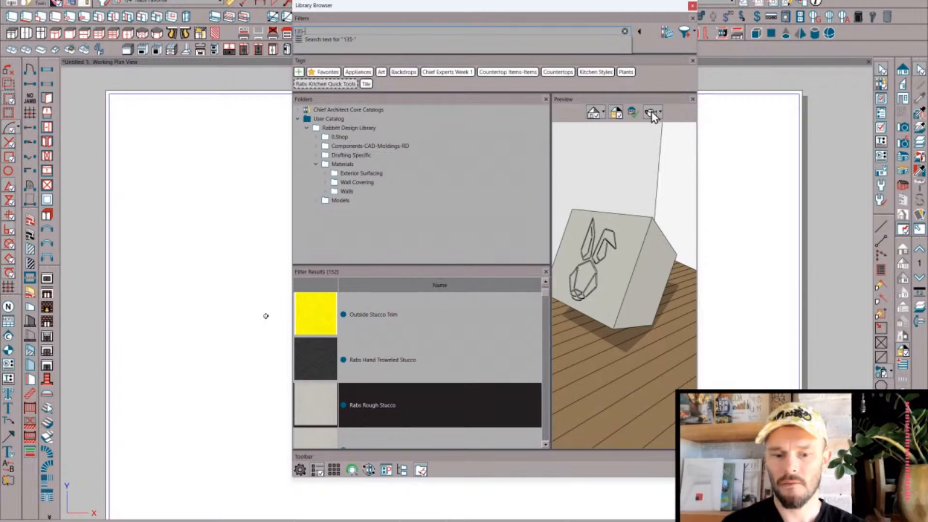
pyautogui.press('Return')
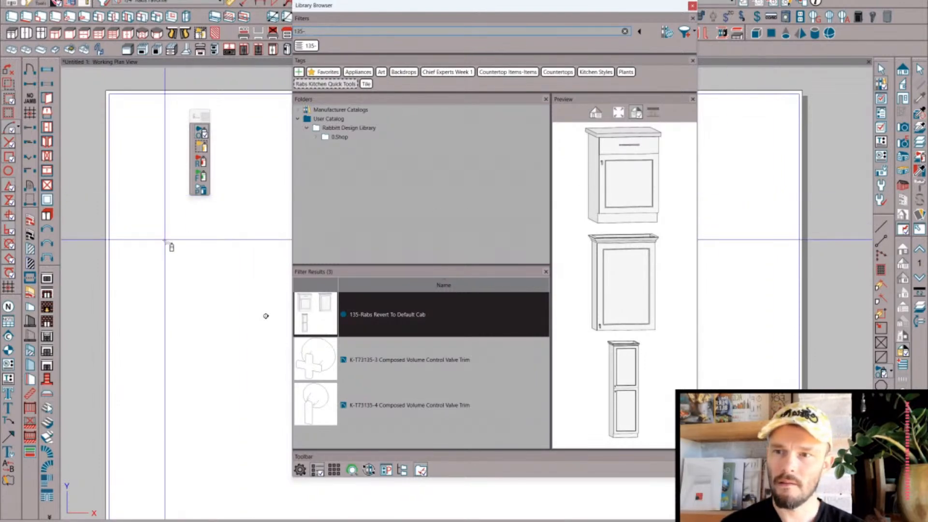
# - Place a cabinet in the empty area outside the room, clear the library search text, and close the Library Browser
pyautogui.click(14, 33)
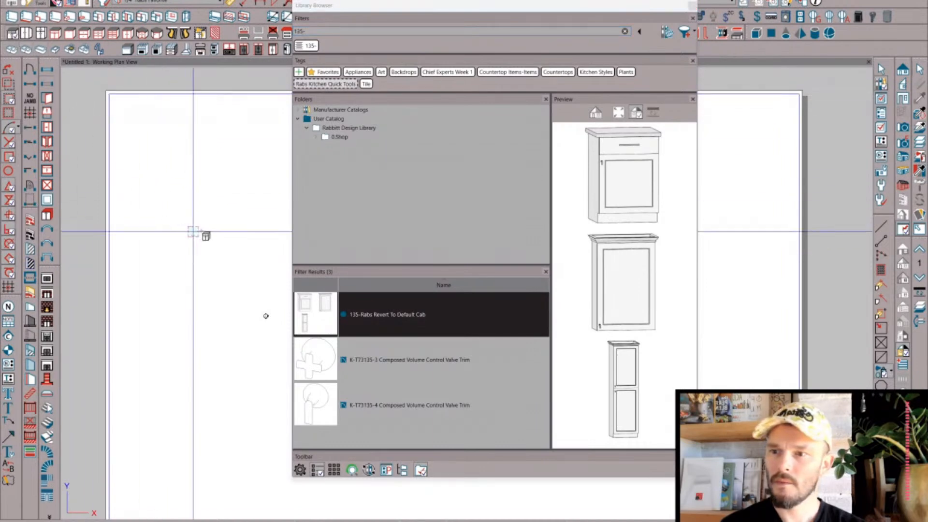
pyautogui.click(210, 223)
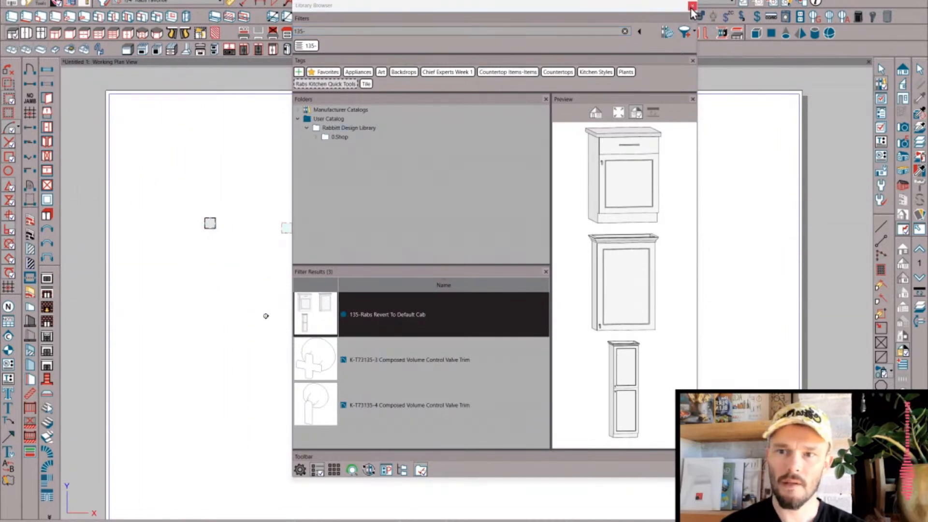
pyautogui.moveTo(364, 32); pyautogui.dragTo(211, 60)
pyautogui.press('BackSpace')
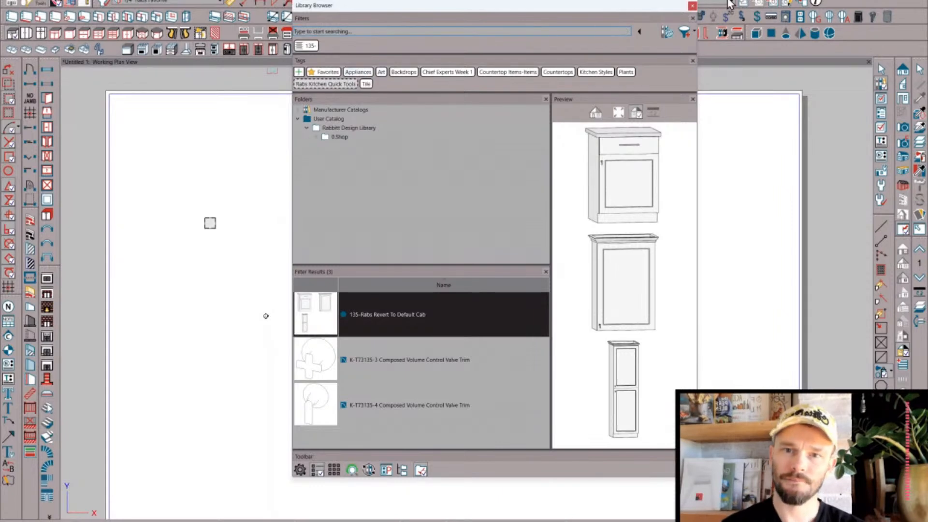
pyautogui.click(692, 5)
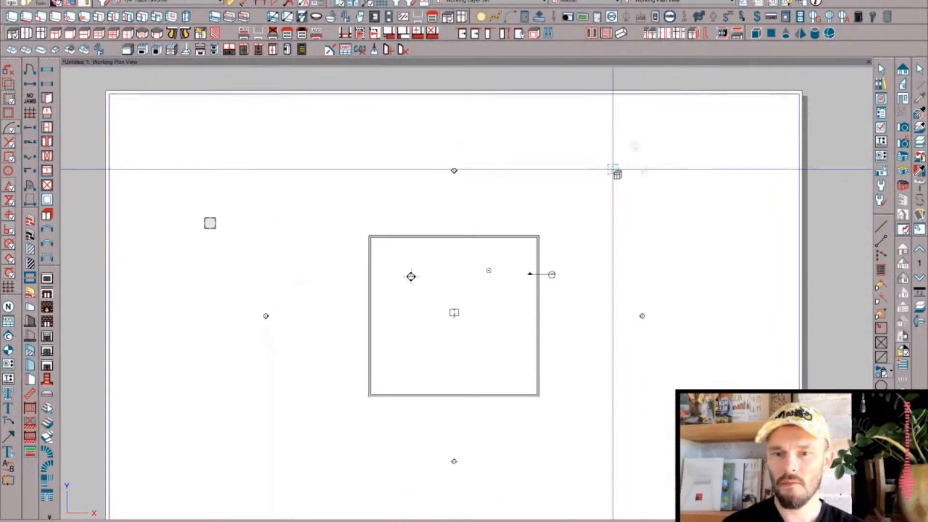
# - Reopen the Library Browser, enter 135, remove the existing 135- filter, and close the browser with the search text cleared
pyautogui.rightClick(613, 169)
pyautogui.click(636, 147)
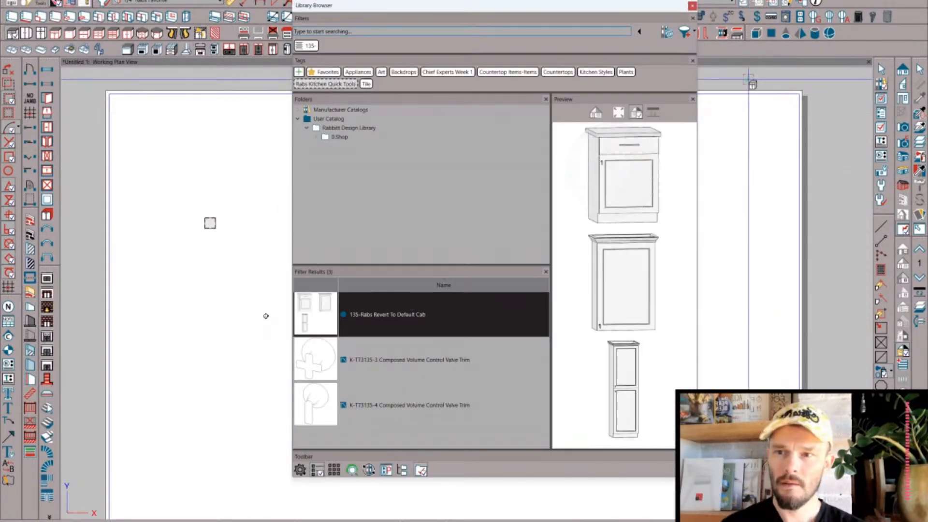
pyautogui.write('135')
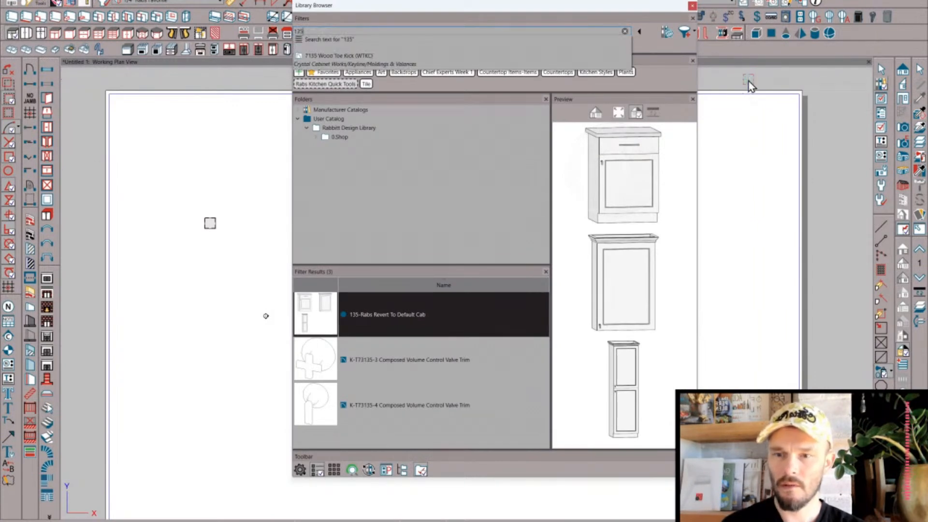
pyautogui.click(321, 48)
pyautogui.click(307, 48)
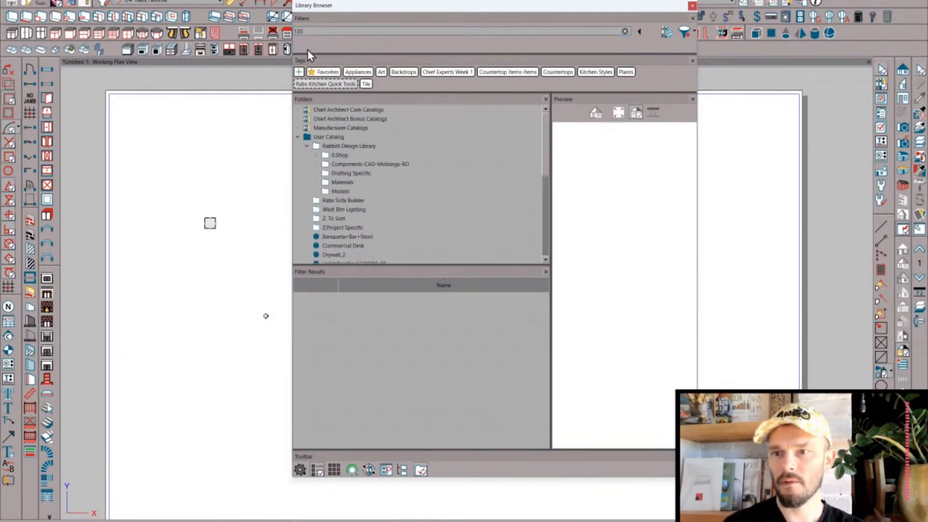
pyautogui.click(624, 31)
pyautogui.click(692, 6)
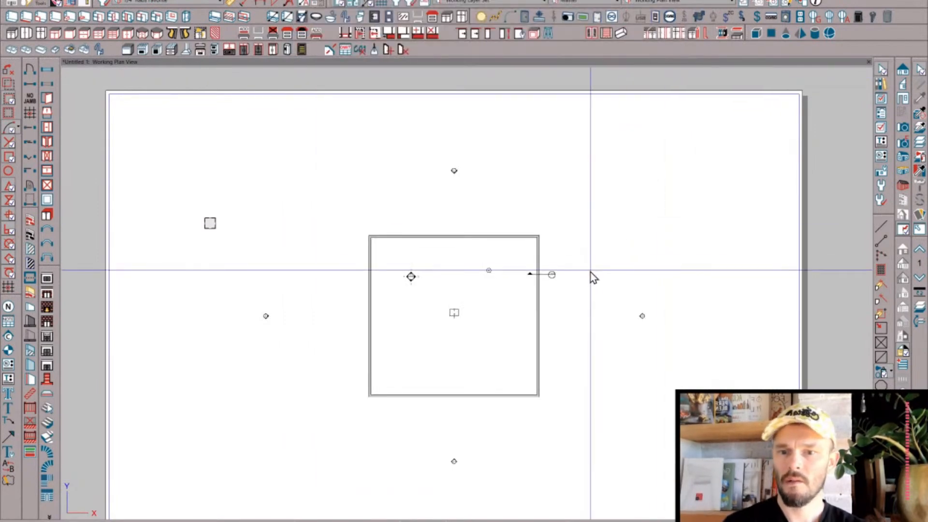
# - Search the reopened library for 135- and apply 135-Rabs Revert To Default Cab to the placed cabinet
pyautogui.rightClick(591, 272)
pyautogui.click(613, 247)
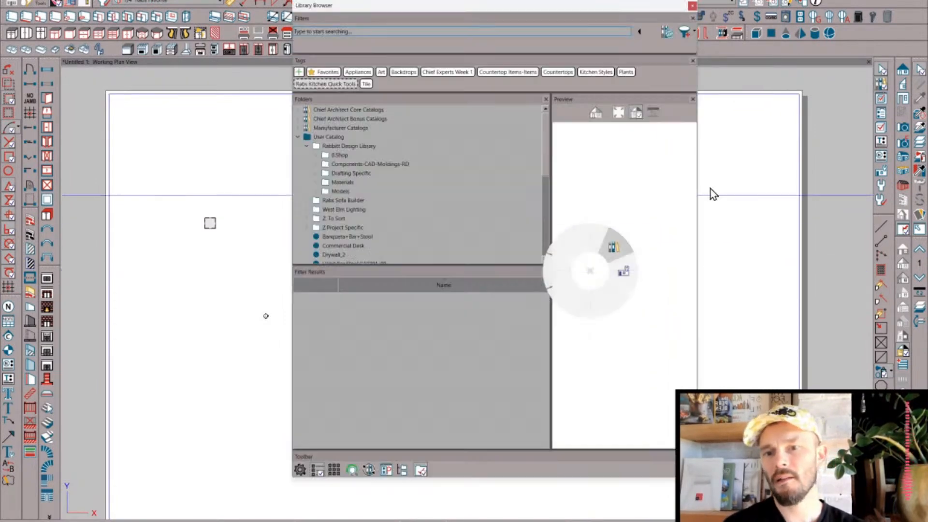
pyautogui.write('135-')
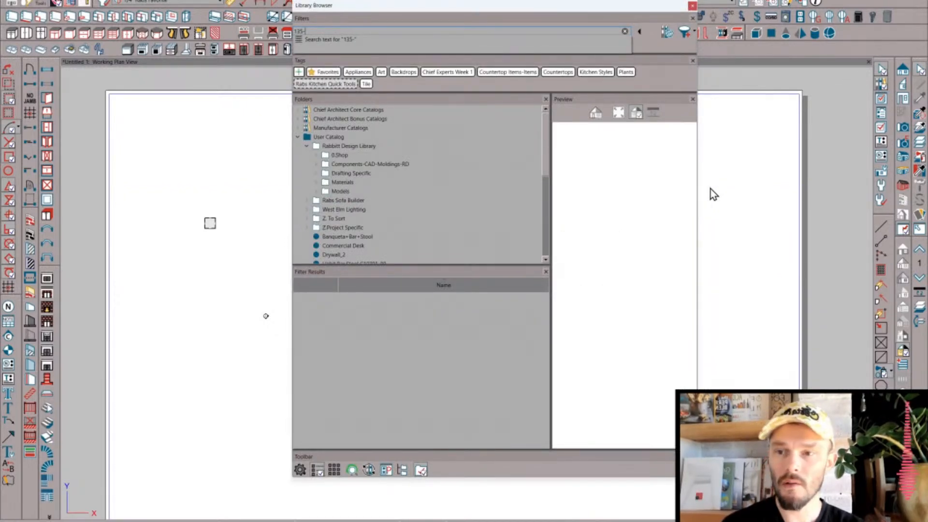
pyautogui.press('Return')
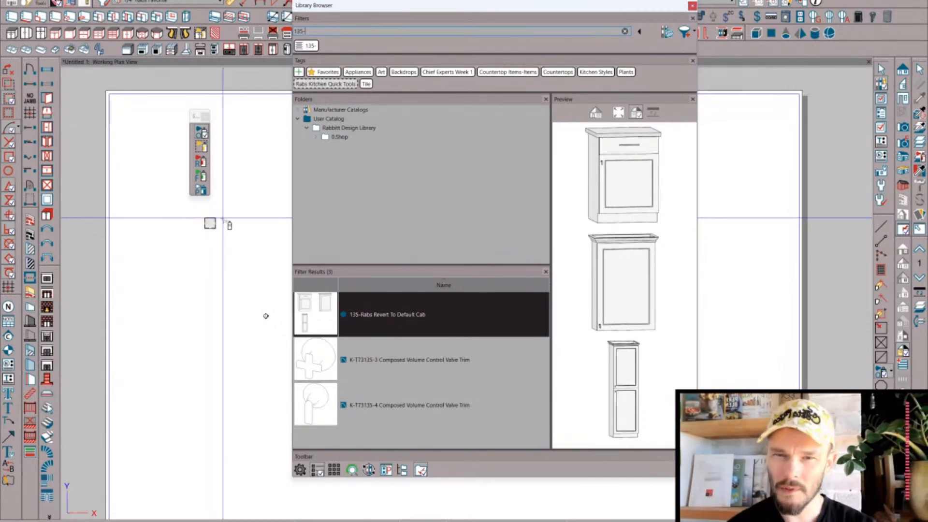
pyautogui.click(213, 225)
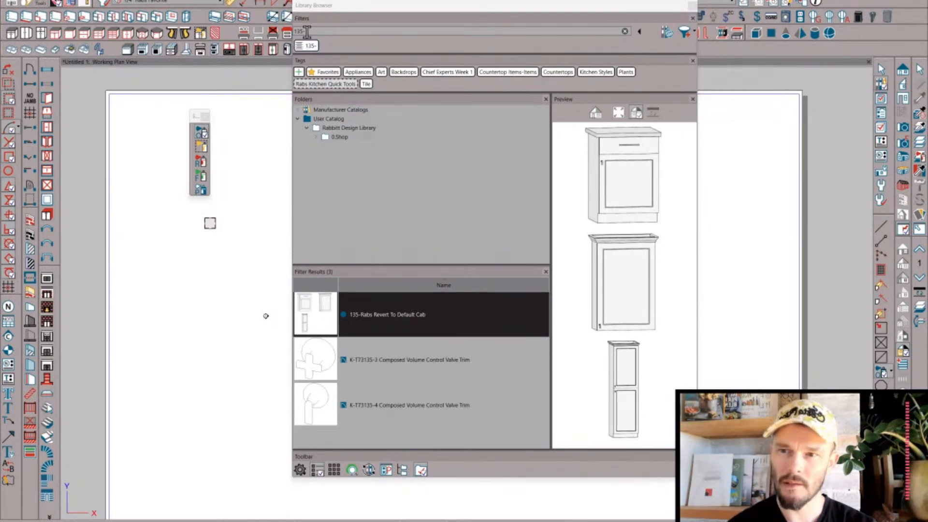
# - Select the room in the plan and replace the 135- library search with 148-
pyautogui.click(271, 161)
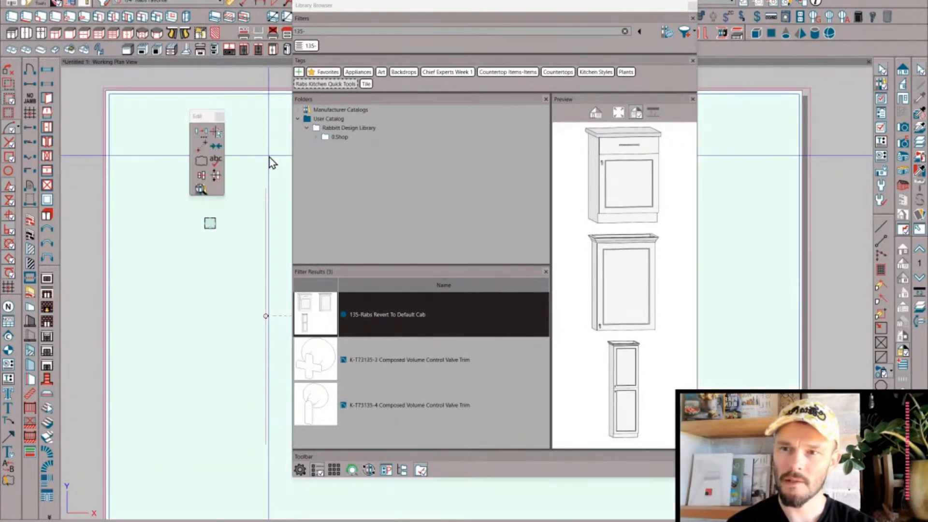
pyautogui.moveTo(289, 162); pyautogui.dragTo(418, 91, button='right')
pyautogui.moveTo(413, 146); pyautogui.dragTo(437, 118, button='right')
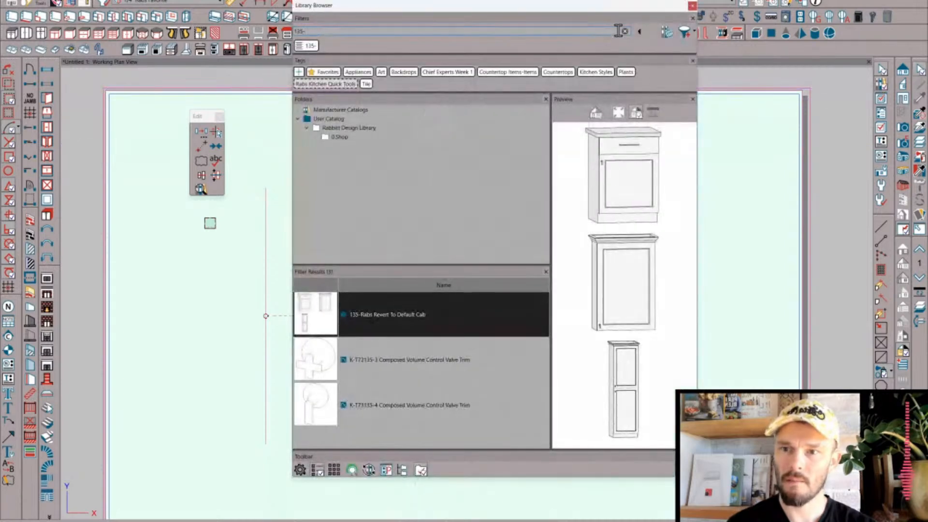
pyautogui.tripleClick(618, 30)
pyautogui.write('148-')
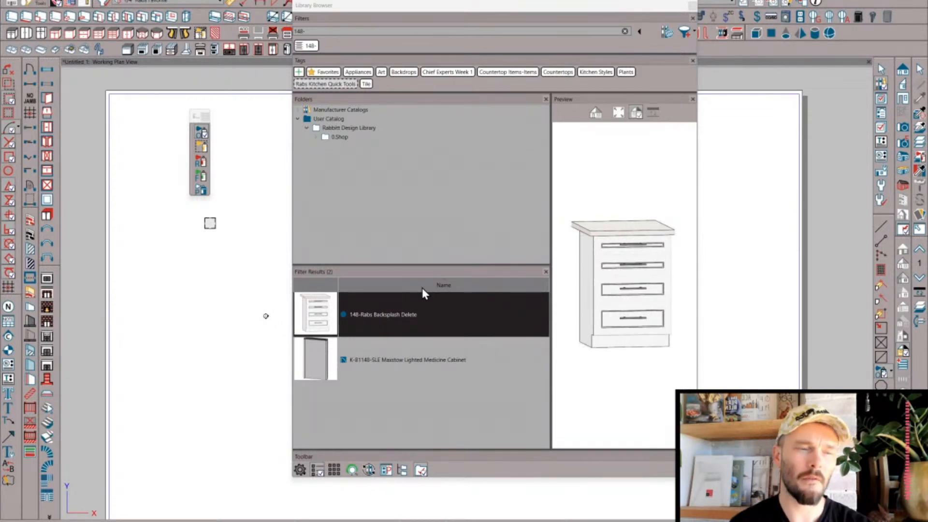
# - Remove the 148- filter, browse the Exterior Surfacing and Glass and Lights material folders, and expand the Landscaping folder
pyautogui.click(306, 45)
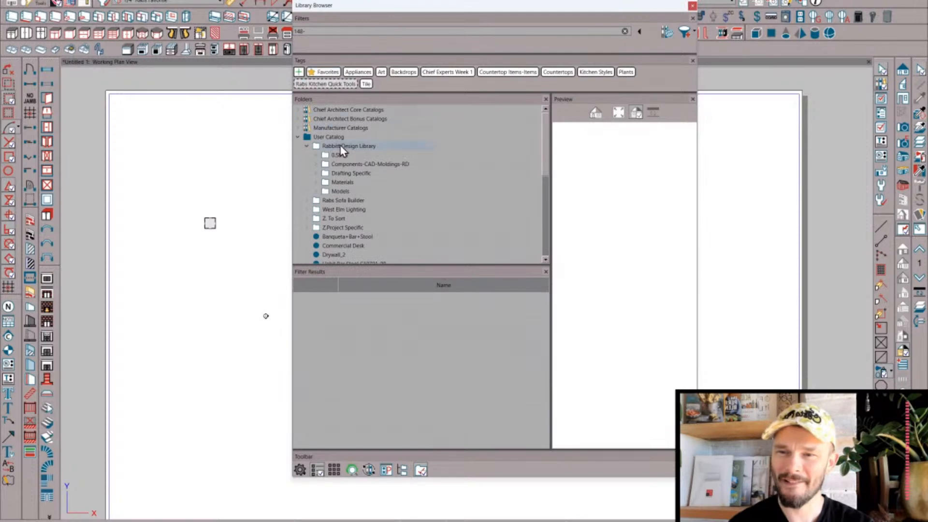
pyautogui.scroll(10, 358, 181)
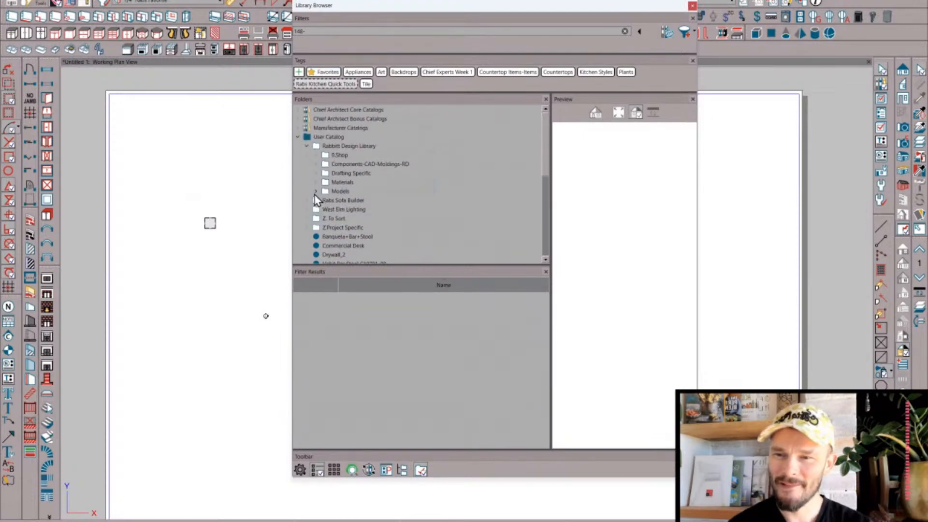
pyautogui.scroll(-2, 367, 192)
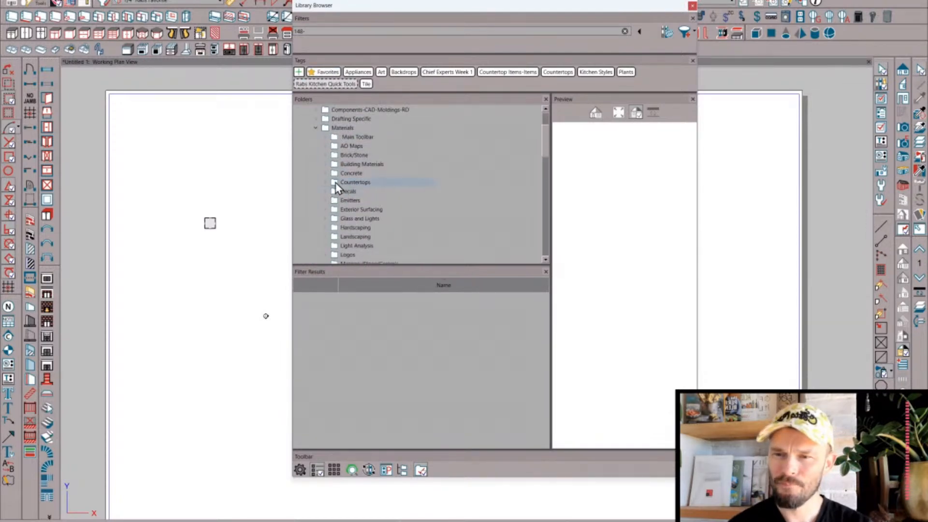
pyautogui.click(347, 212)
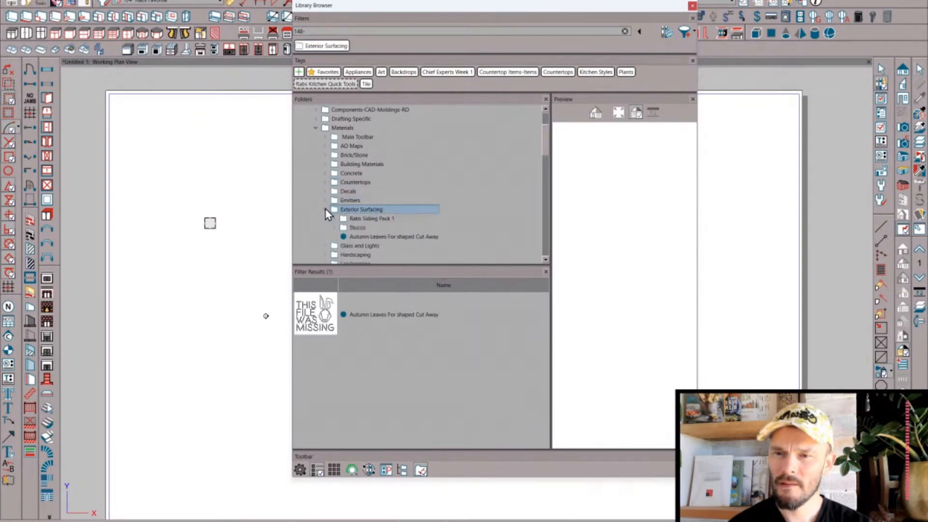
pyautogui.click(325, 210)
pyautogui.click(347, 219)
pyautogui.scroll(-1, 348, 213)
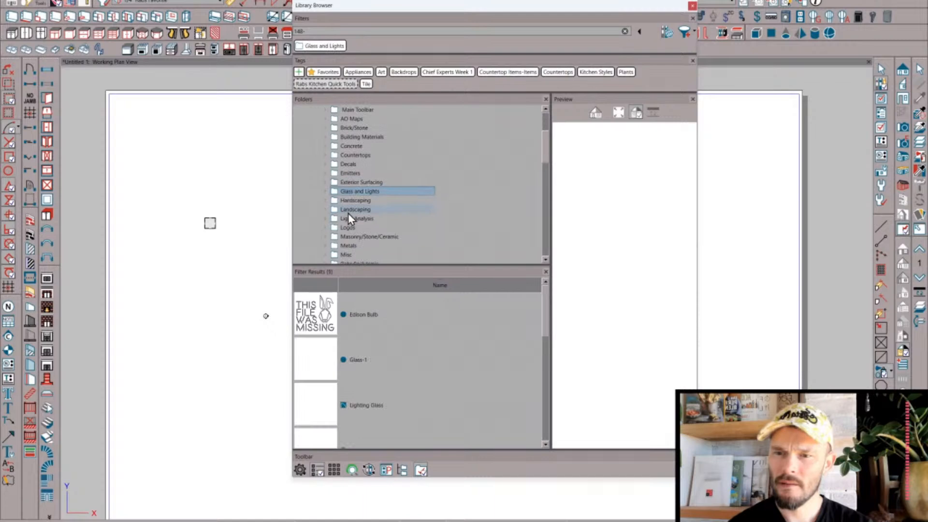
pyautogui.click(326, 210)
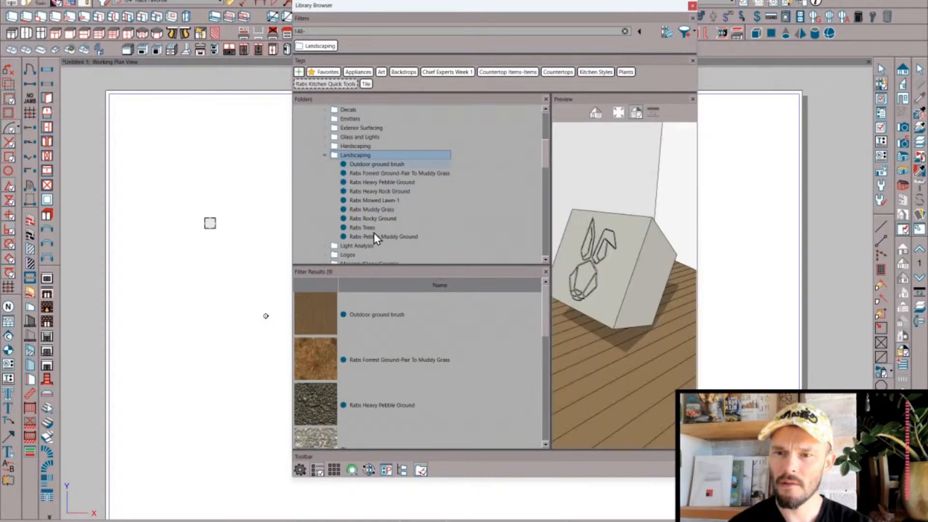
# - Select all materials in the Landscaping folder, from Outdoor ground brush to Rabs-Pebble Muddy Ground, and open their search attributes
pyautogui.keyDown('shift'); pyautogui.click(367, 235); pyautogui.keyUp('shift')
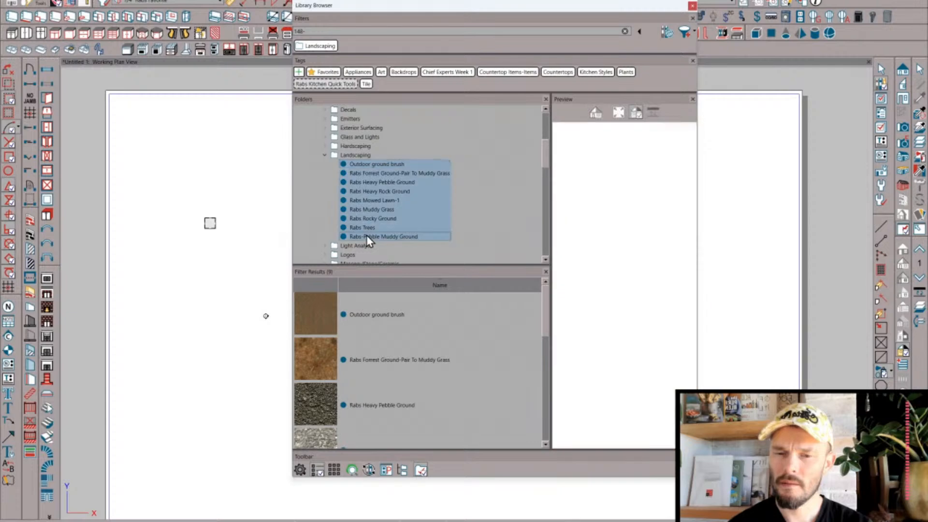
pyautogui.click(368, 228)
pyautogui.click(306, 207)
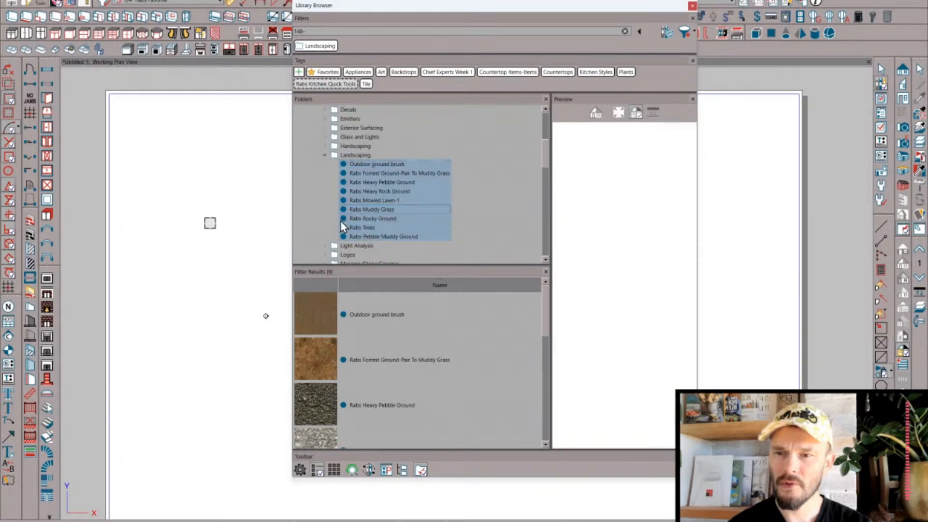
pyautogui.scroll(-2, 377, 347)
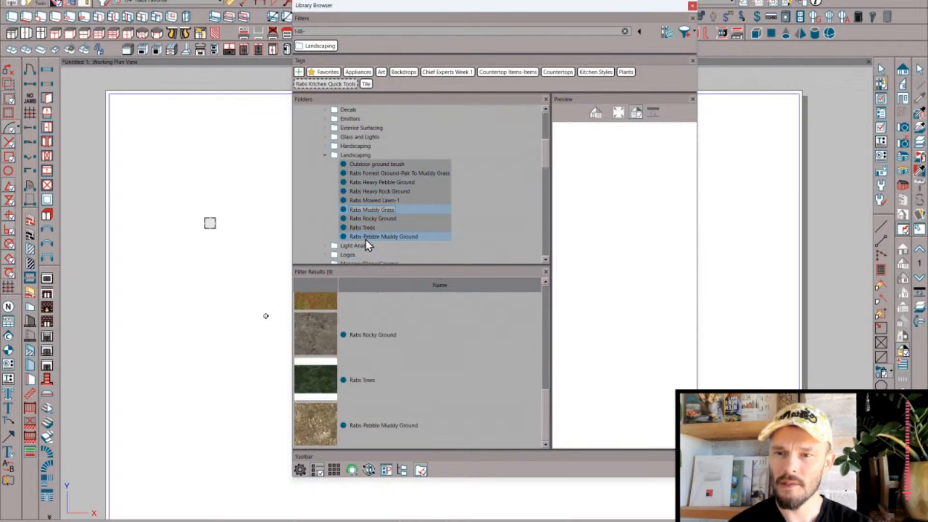
pyautogui.rightClick(396, 239)
pyautogui.click(438, 314)
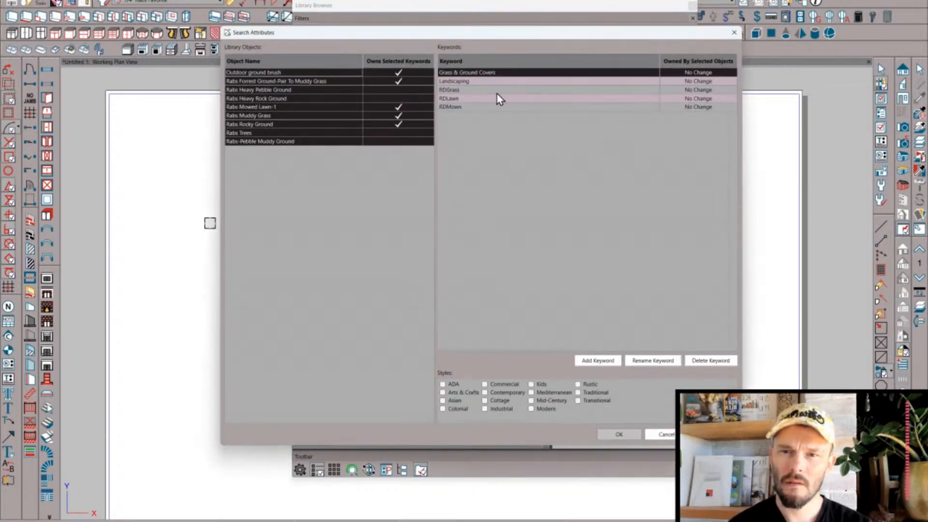
# - Assign the keywords Grass & Ground Covers, Landscaping, RDGrass, RDLawn and RDMown to all the selected landscaping materials
pyautogui.click(697, 72)
pyautogui.click(699, 81)
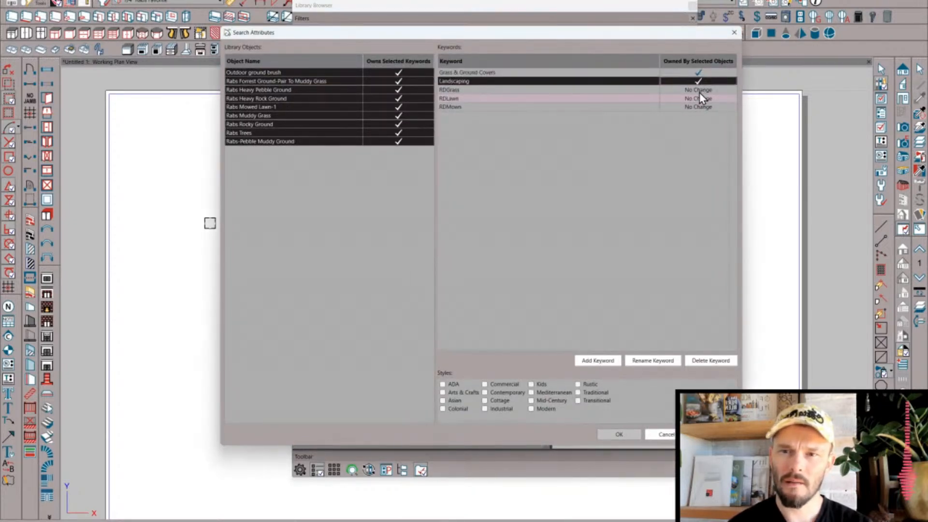
pyautogui.click(699, 91)
pyautogui.click(698, 99)
pyautogui.click(697, 106)
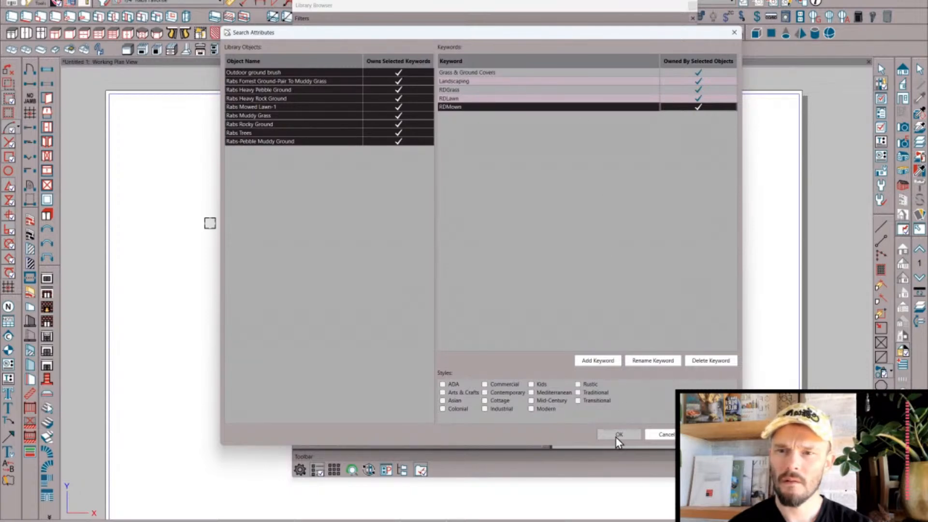
# - Add a new keyword Rab to the selected landscaping materials and confirm the search attributes
pyautogui.click(612, 360)
pyautogui.write('R')
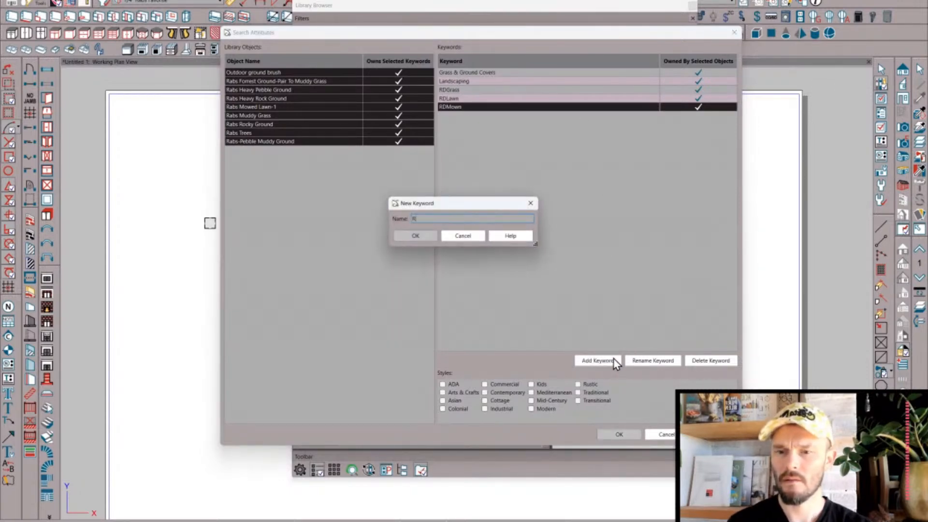
pyautogui.write('ab')
pyautogui.press('Return')
pyautogui.click(623, 437)
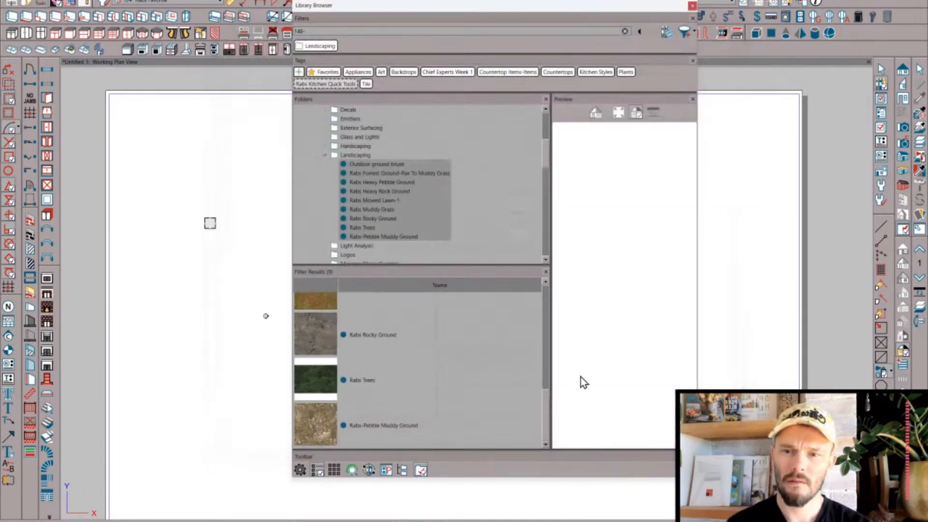
# - Browse the Light Analysis, Logos and Masonry/Stone/Ceramic folders and preview the Rabs Dark Grey Pot material
pyautogui.click(327, 155)
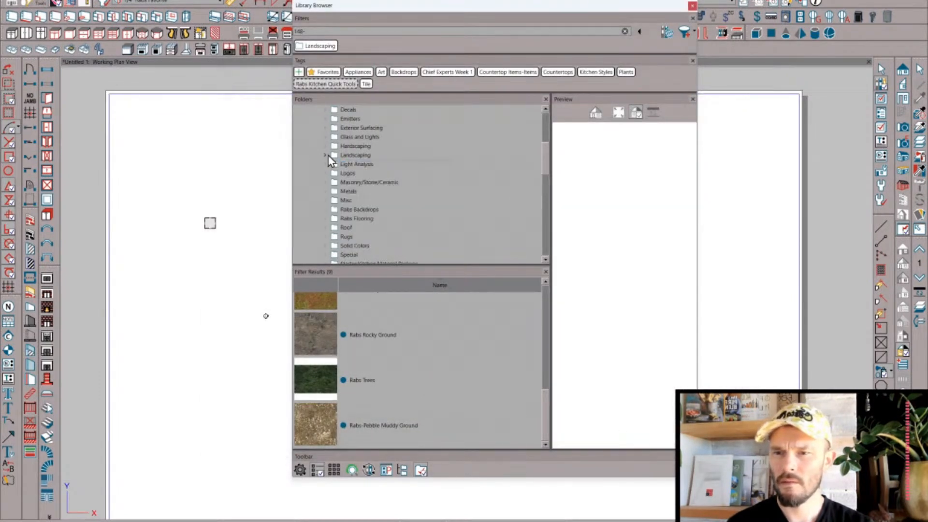
pyautogui.click(340, 163)
pyautogui.click(325, 164)
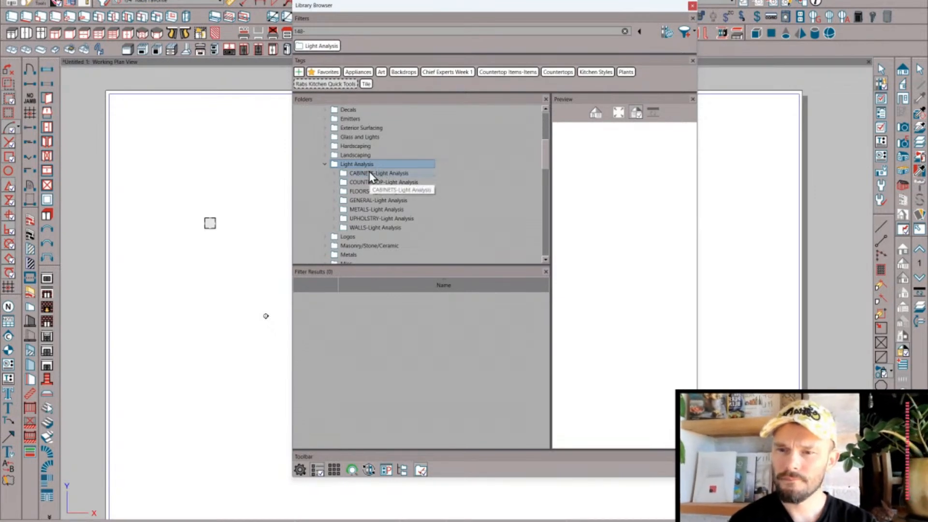
pyautogui.click(326, 165)
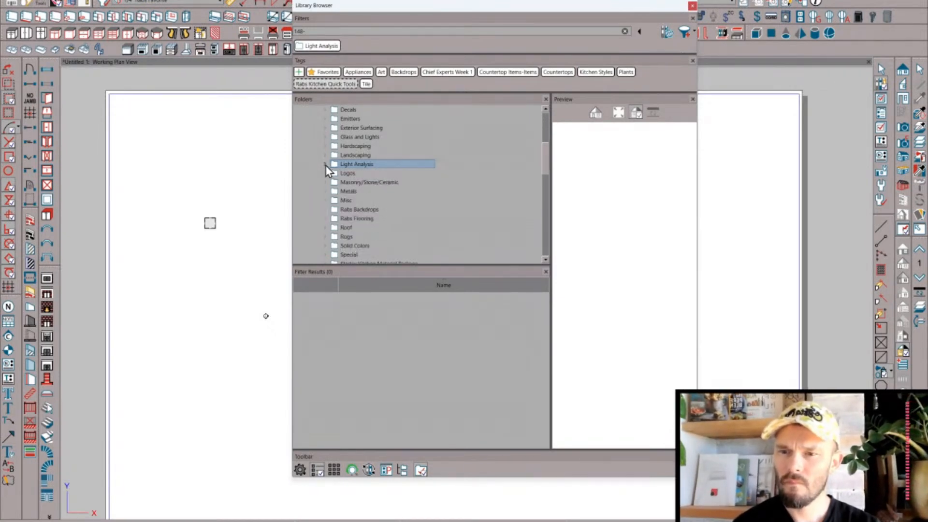
pyautogui.click(326, 165)
pyautogui.click(326, 165)
pyautogui.click(326, 173)
pyautogui.click(324, 174)
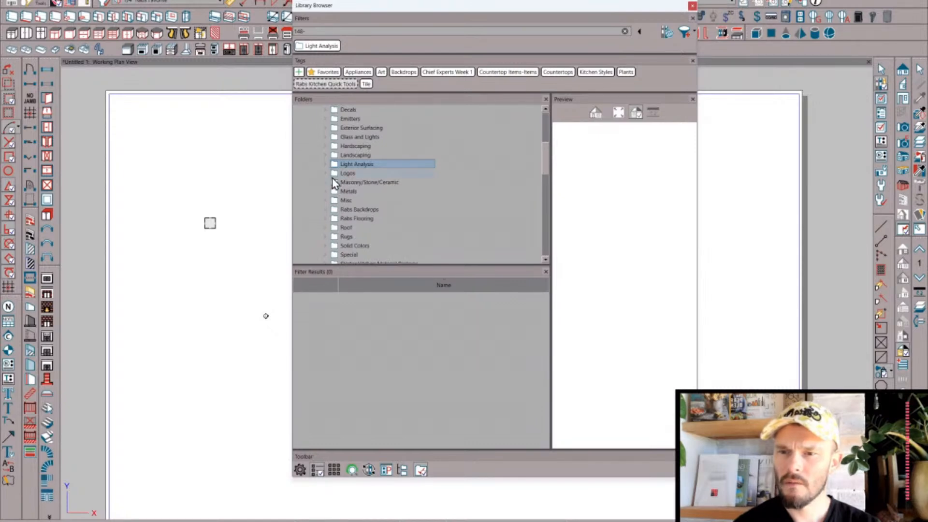
pyautogui.click(326, 182)
pyautogui.click(325, 182)
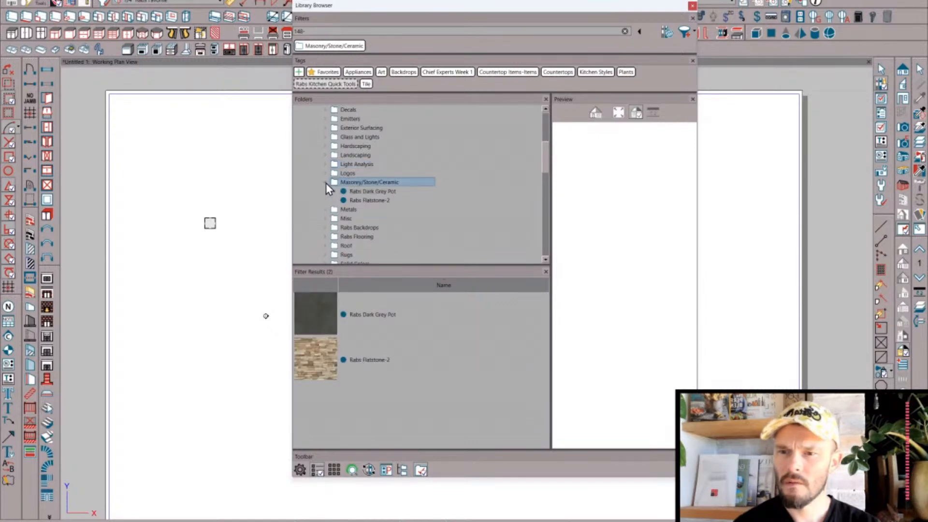
pyautogui.click(357, 192)
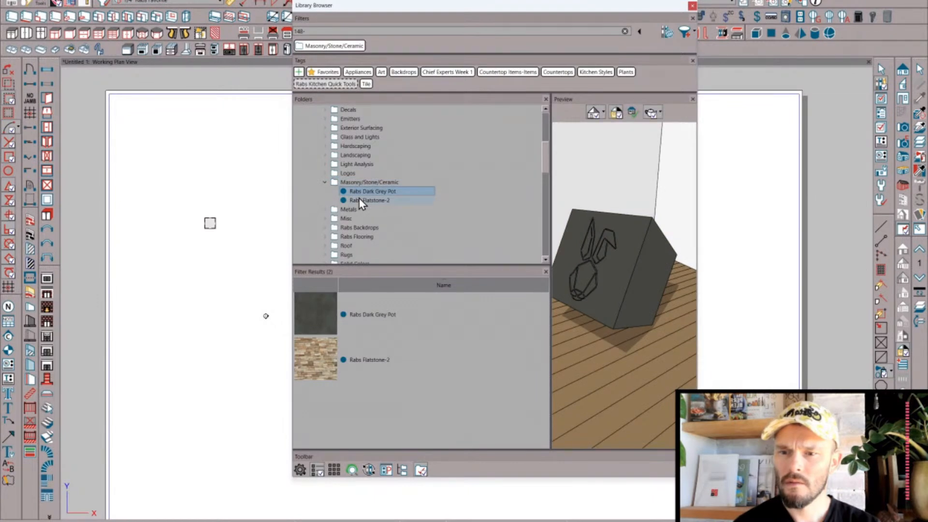
pyautogui.click(375, 201)
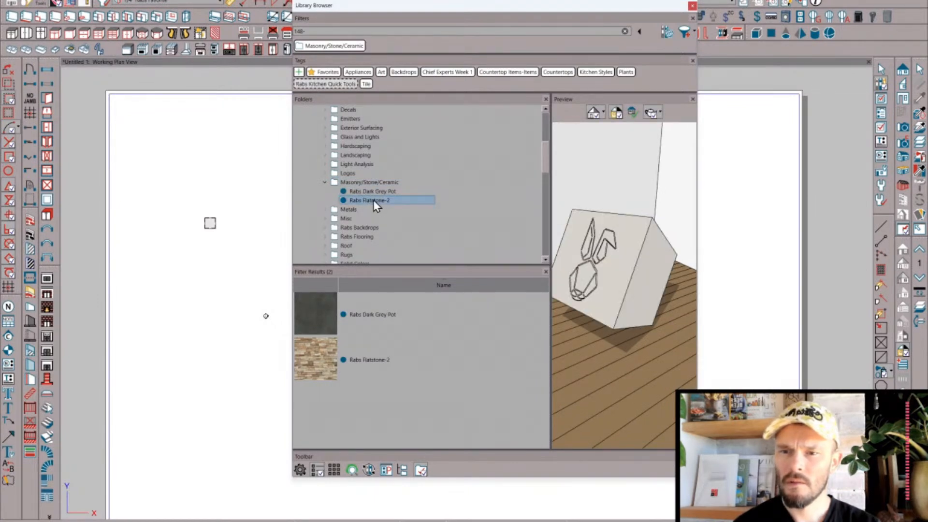
pyautogui.rightClick(373, 201)
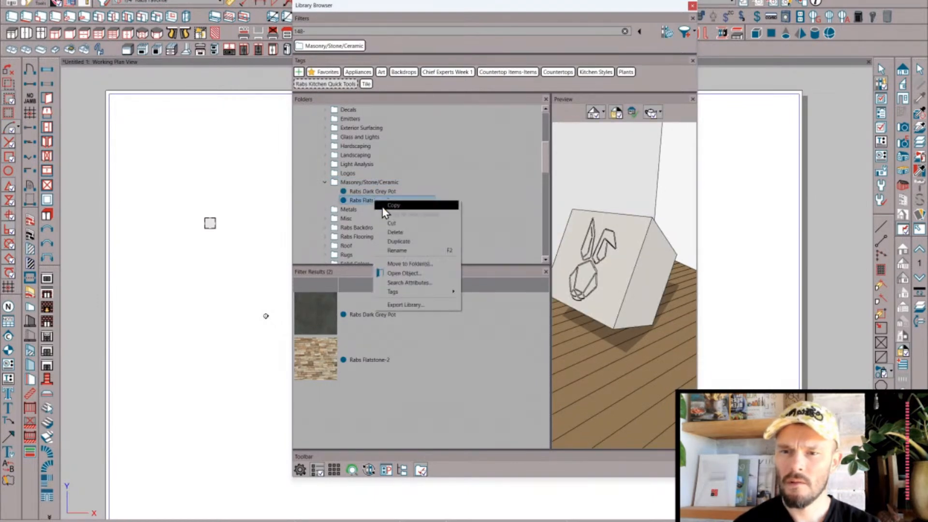
pyautogui.click(404, 264)
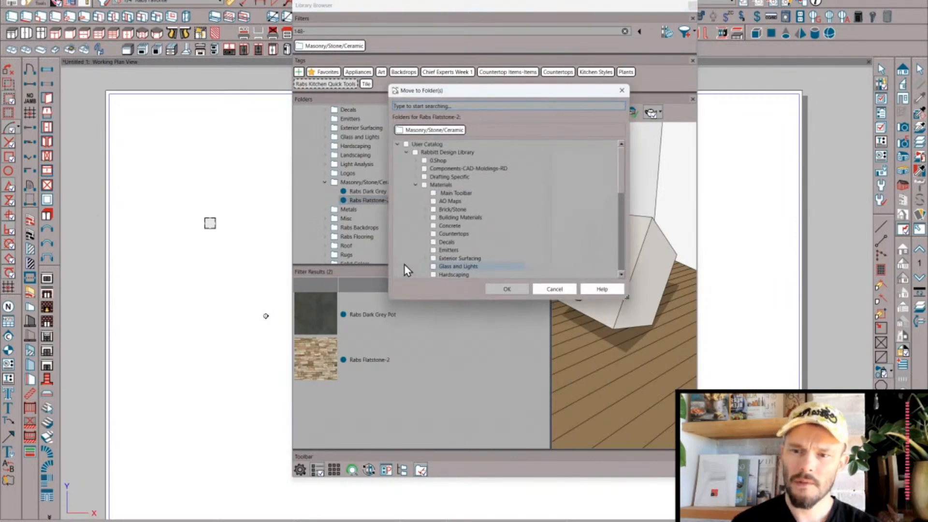
pyautogui.write('stone')
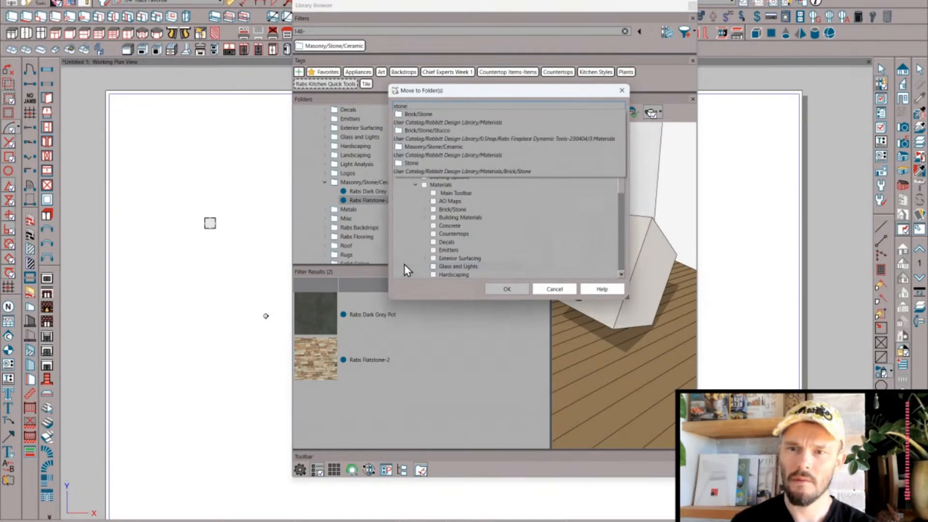
pyautogui.click(445, 168)
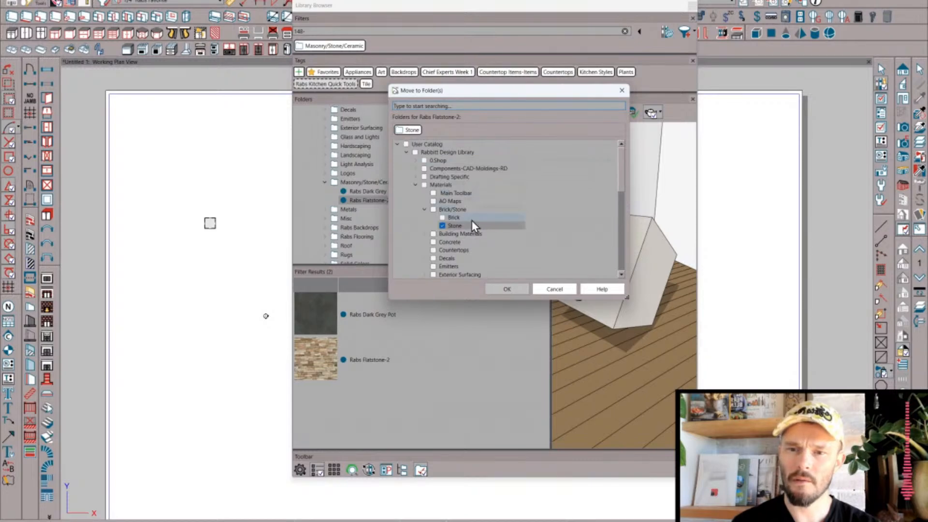
pyautogui.click(541, 289)
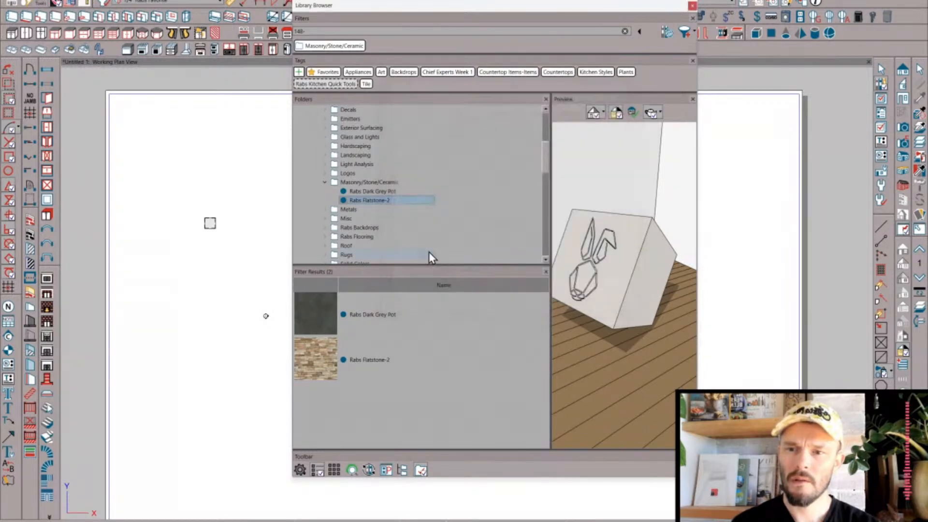
# - Move Rabs Flatstone-2 from Masonry/Stone/Ceramic to the Stone folder under Brick/Stone, finding the destination with the search text stone
pyautogui.rightClick(379, 201)
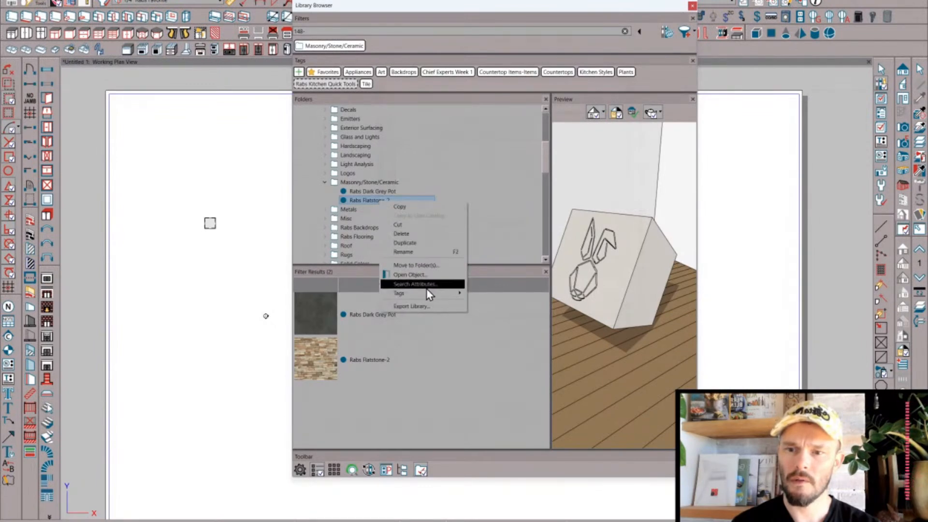
pyautogui.click(428, 266)
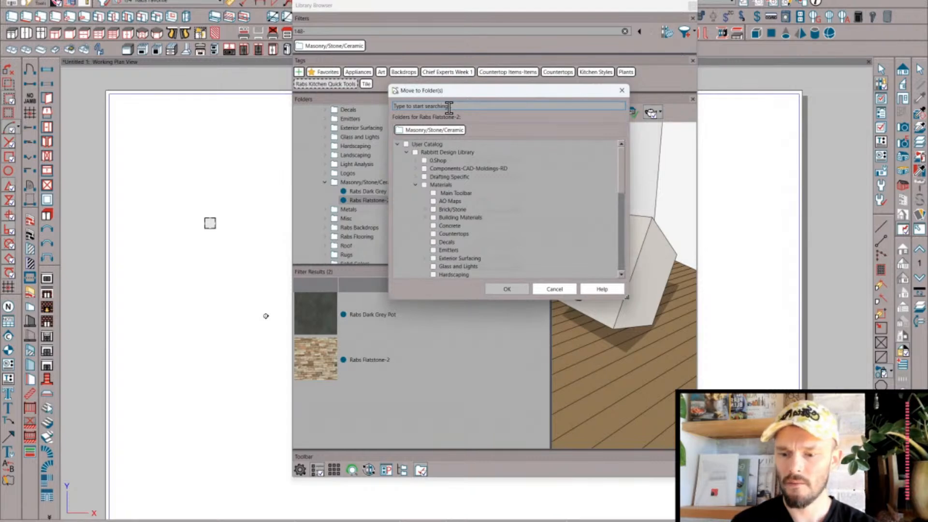
pyautogui.write('stone')
pyautogui.click(421, 167)
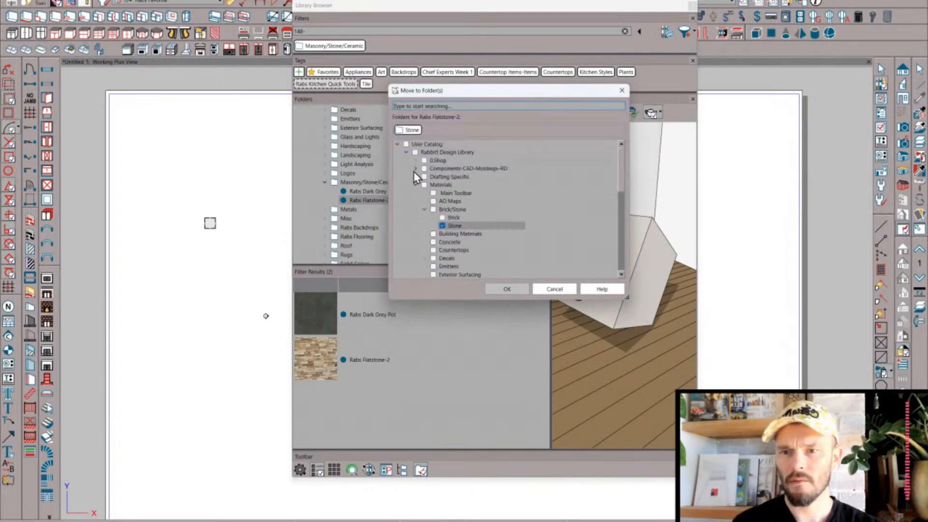
pyautogui.click(516, 290)
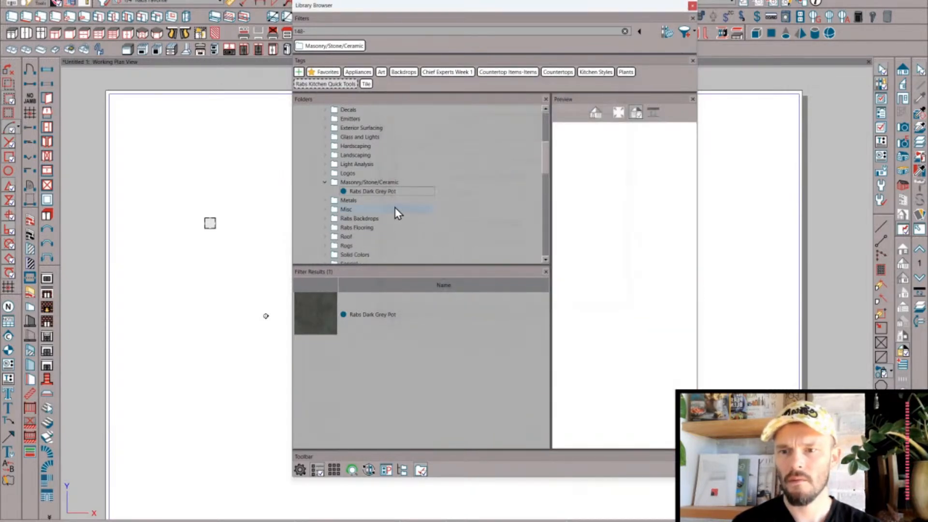
# - Search the library for stone and open the Stone folder in the user catalog's Brick/Stone materials
pyautogui.scroll(1, 397, 213)
pyautogui.click(314, 31)
pyautogui.tripleClick(314, 31)
pyautogui.write('stone')
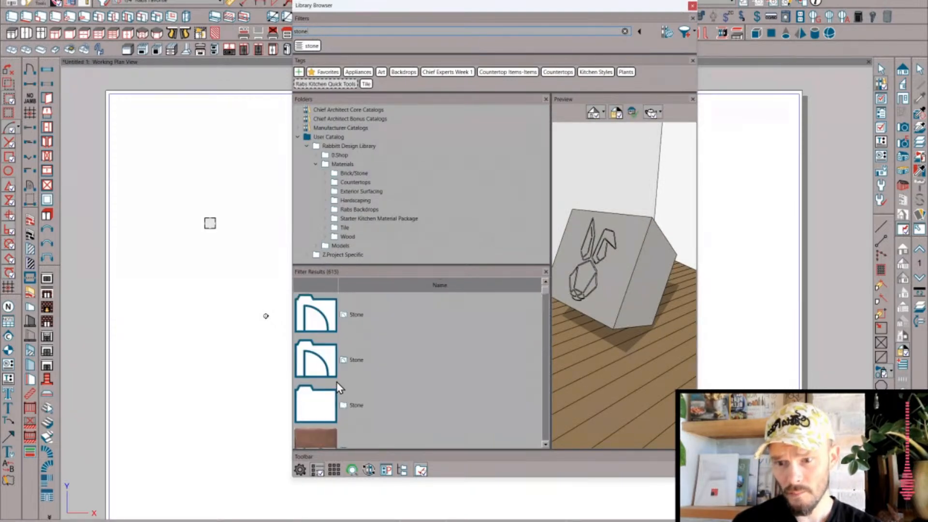
pyautogui.doubleClick(322, 404)
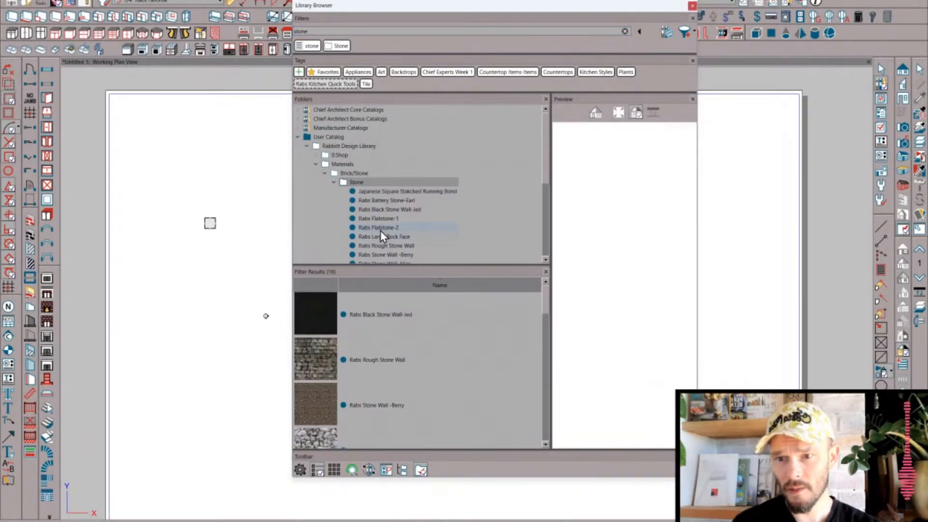
# - Open the search attributes of all materials in the Stone folder and delete the keywords Color Palettes and Divine
pyautogui.scroll(-3, 382, 227)
pyautogui.scroll(1, 381, 227)
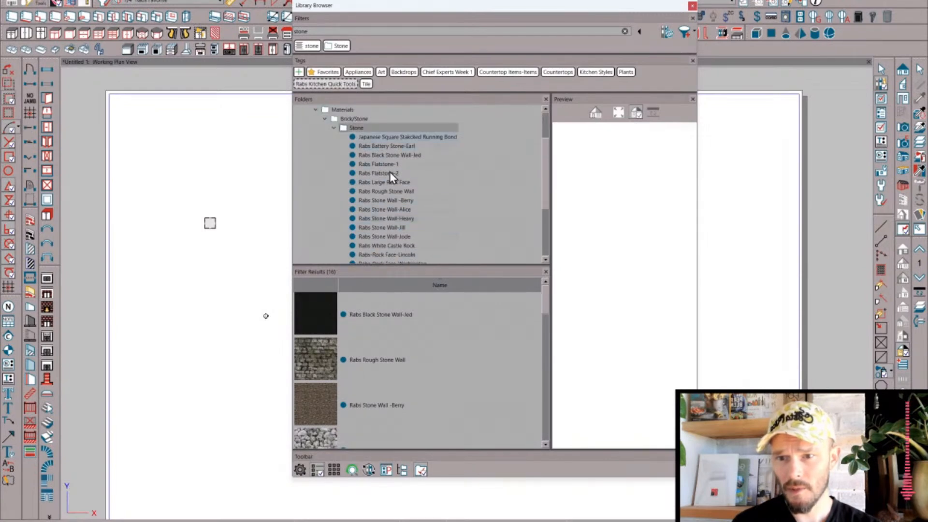
pyautogui.scroll(-3, 392, 227)
pyautogui.keyDown('shift'); pyautogui.click(382, 191); pyautogui.keyUp('shift')
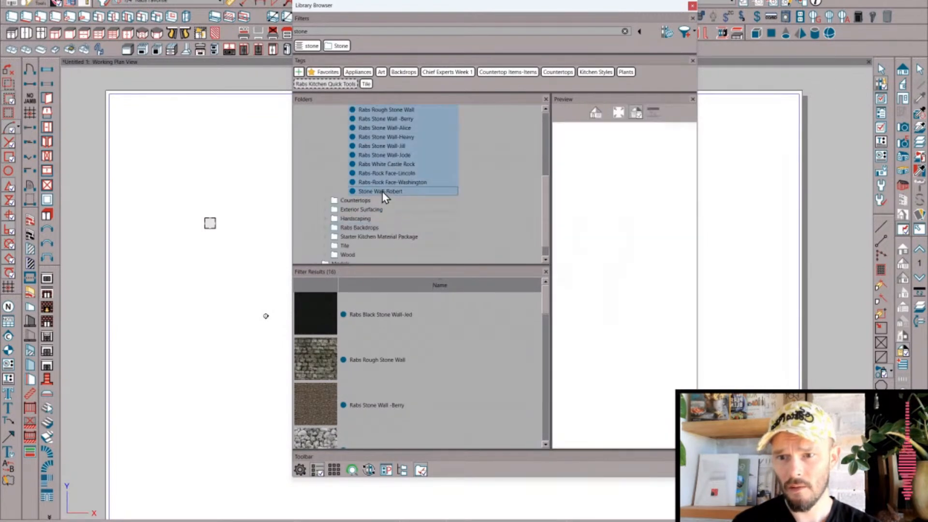
pyautogui.rightClick(384, 194)
pyautogui.click(424, 264)
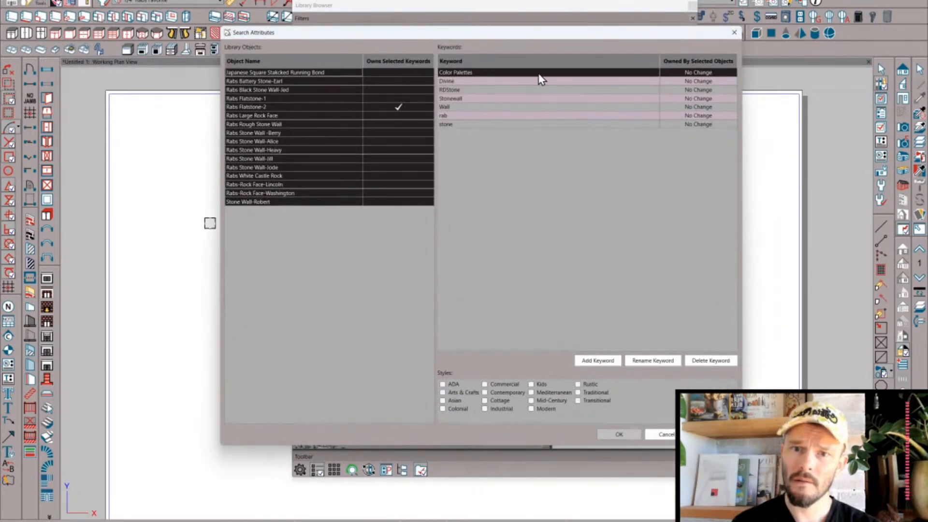
pyautogui.click(701, 360)
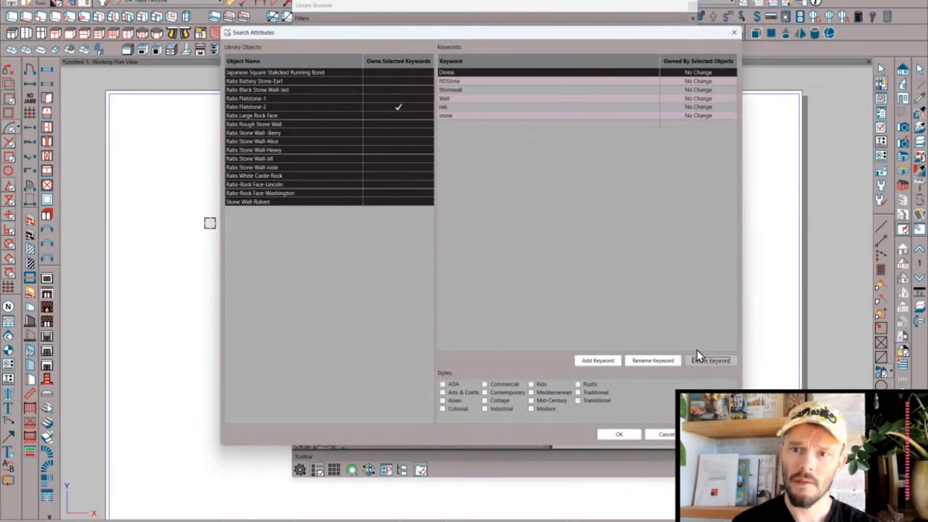
pyautogui.click(708, 366)
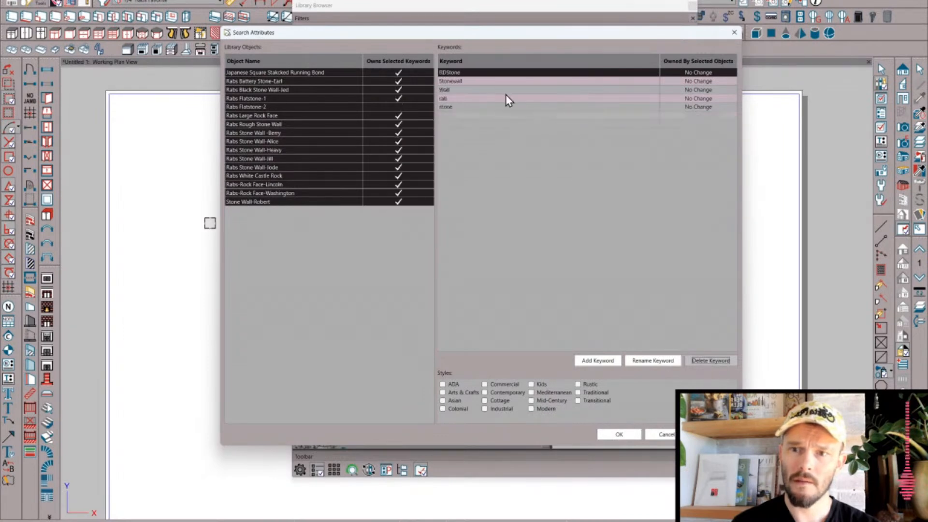
# - Assign the keywords RDStone, Stonewall, Wall, rab and stone to all listed stone materials and confirm the search attributes
pyautogui.keyDown('shift'); pyautogui.click(508, 107); pyautogui.keyUp('shift')
pyautogui.click(692, 106)
pyautogui.click(696, 99)
pyautogui.click(697, 90)
pyautogui.click(699, 81)
pyautogui.click(700, 72)
pyautogui.click(702, 73)
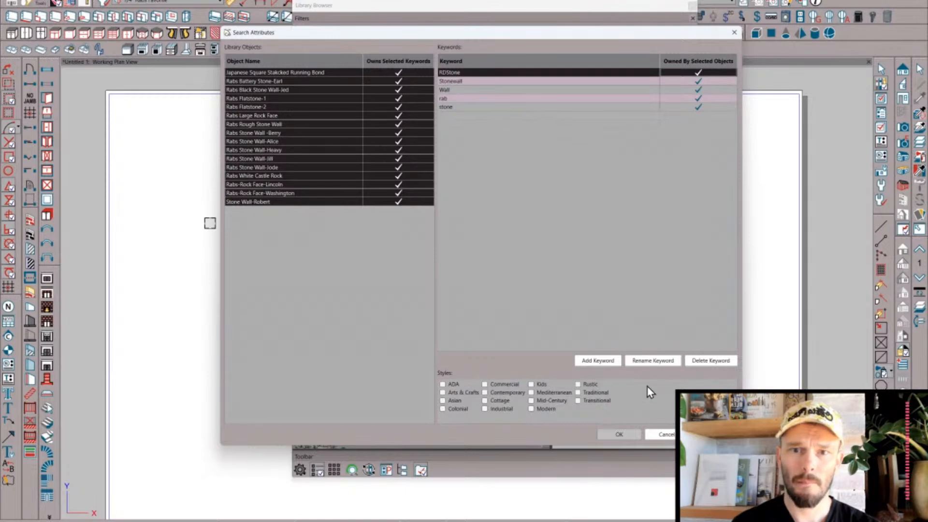
pyautogui.click(621, 433)
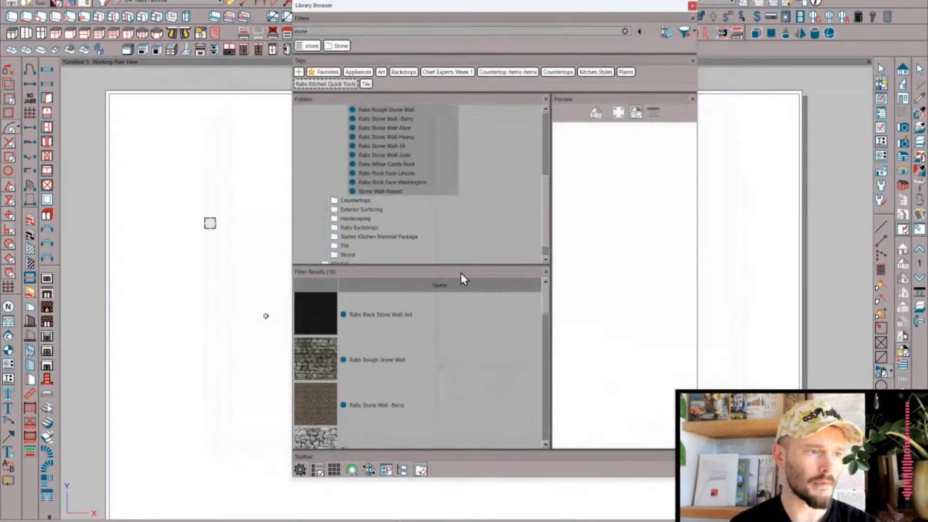
# - Remove the stone search filter so the full user catalog folder tree is listed
pyautogui.scroll(-1, 372, 208)
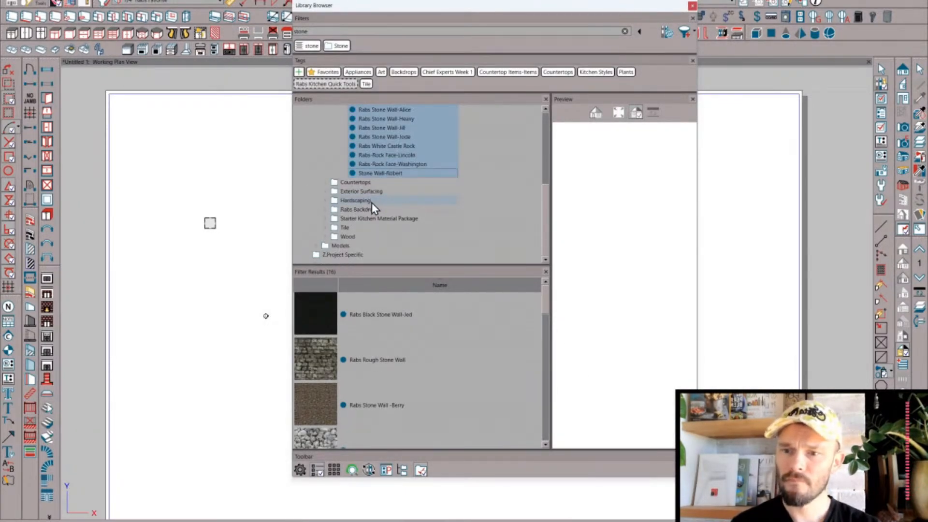
pyautogui.scroll(5, 372, 203)
pyautogui.click(336, 164)
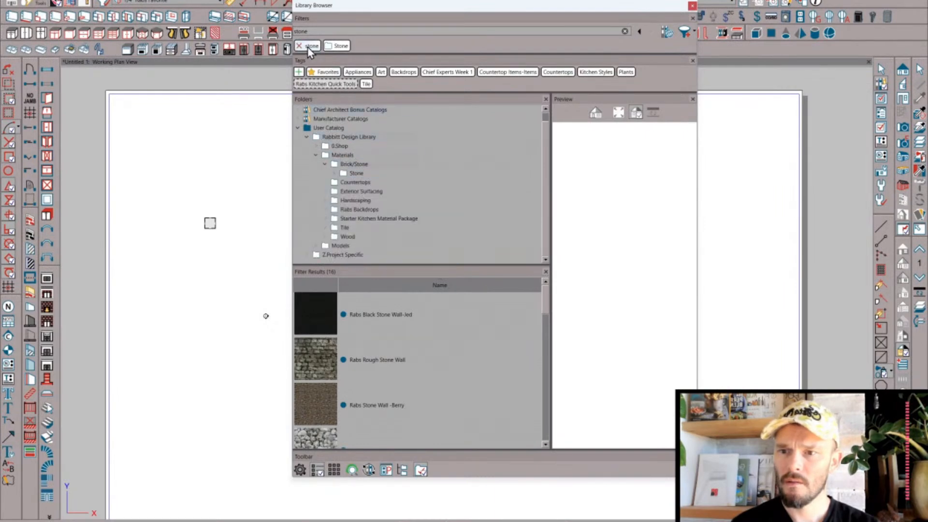
pyautogui.click(308, 47)
pyautogui.scroll(-1, 440, 220)
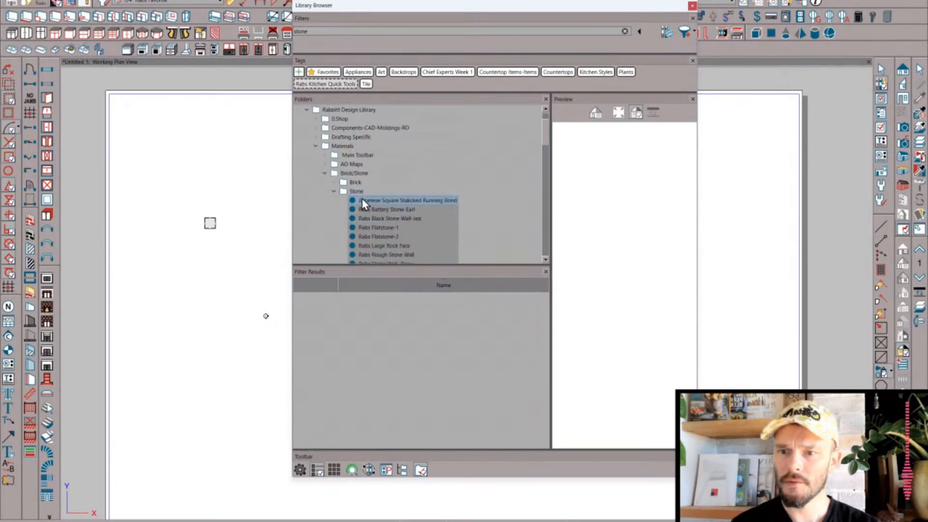
# - Collapse the Stone folder and look through Masonry/Stone/Ceramic in the user catalog's materials
pyautogui.click(334, 192)
pyautogui.scroll(-2, 335, 193)
pyautogui.click(324, 219)
pyautogui.scroll(-1, 331, 208)
pyautogui.click(325, 192)
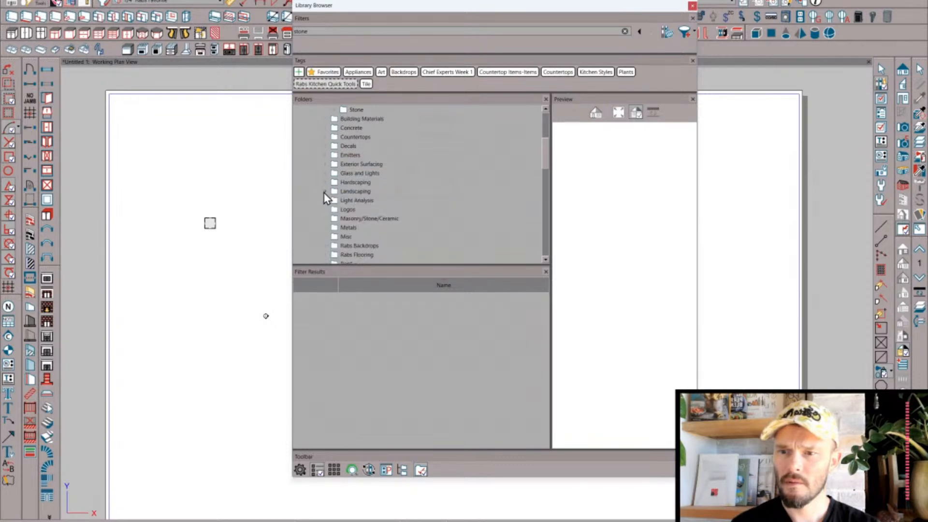
pyautogui.click(325, 219)
pyautogui.scroll(-1, 331, 208)
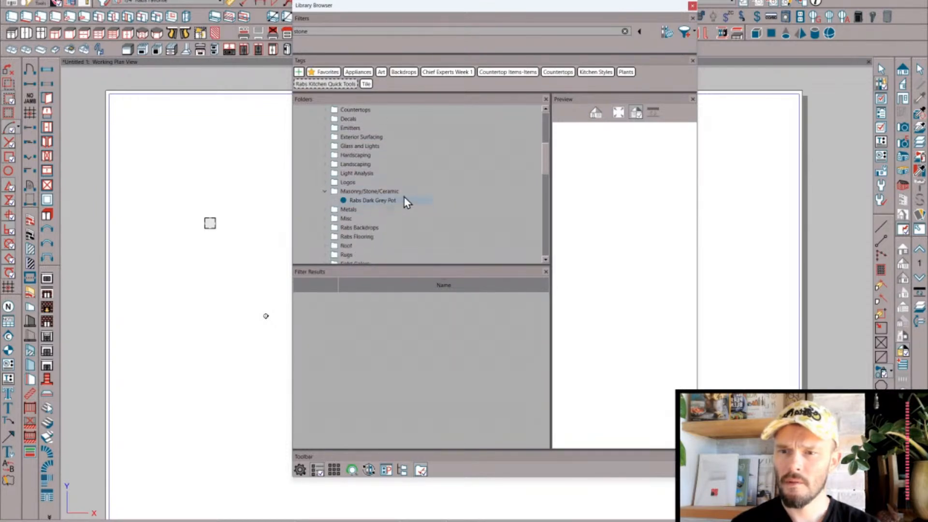
# - Open the Metals materials folder, preview Aluminum Brushed and show the filter results as a thumbnail grid
pyautogui.click(325, 191)
pyautogui.click(326, 200)
pyautogui.scroll(-3, 329, 193)
pyautogui.click(350, 121)
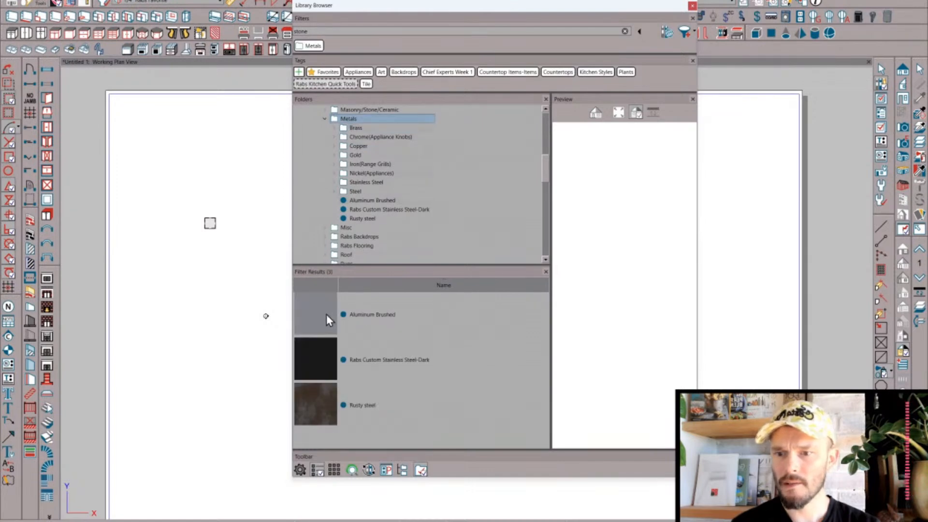
pyautogui.click(434, 323)
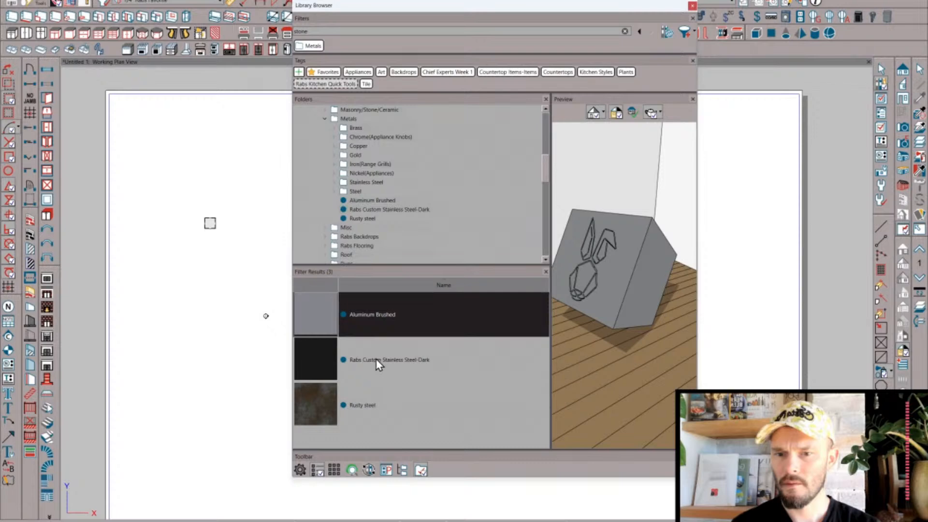
pyautogui.click(334, 470)
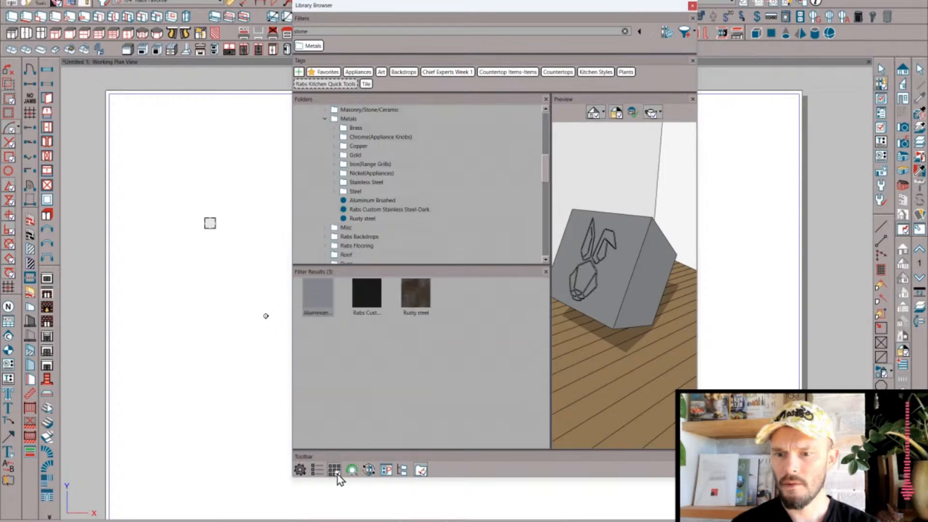
# - Include the subfolder contents in the Metals results and select all the metal materials for editing
pyautogui.click(346, 137)
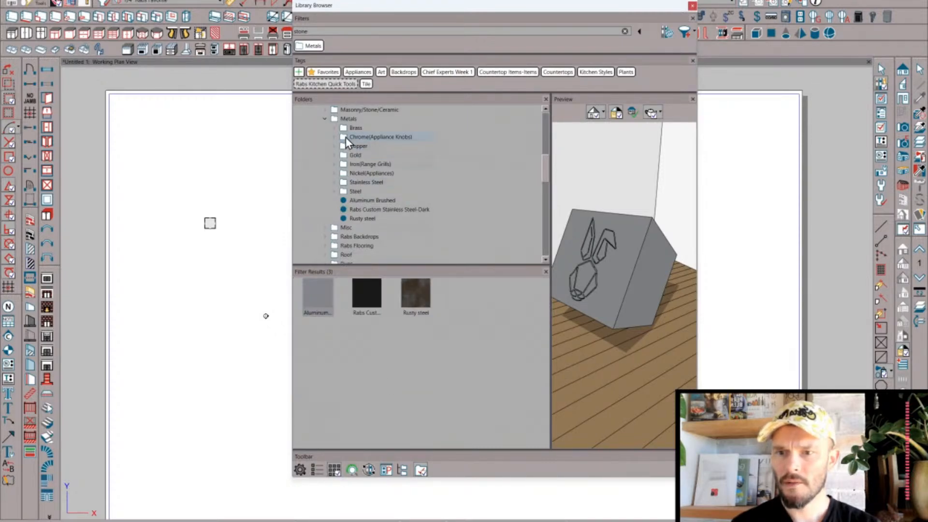
pyautogui.click(346, 119)
pyautogui.click(404, 470)
pyautogui.click(340, 419)
pyautogui.hotkey('ctrl', 'a')
pyautogui.rightClick(339, 416)
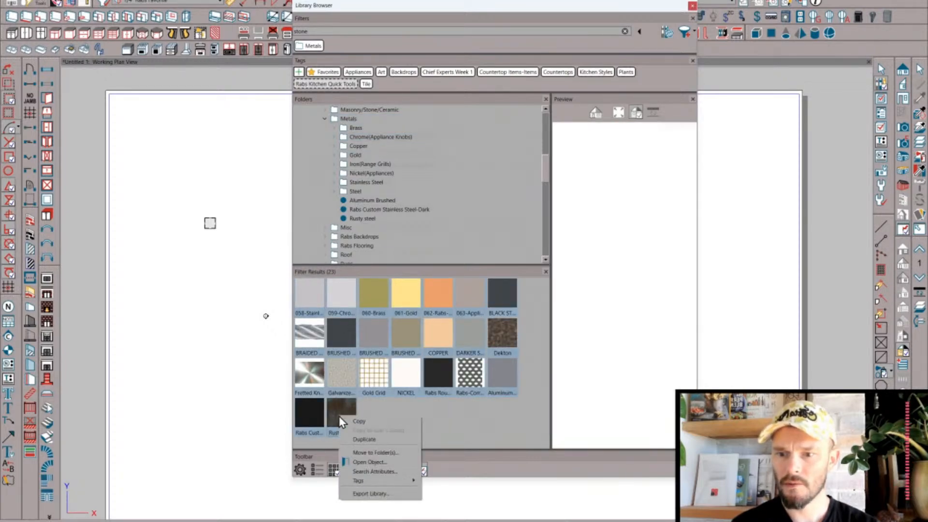
# - Open the search attributes of the selected metal materials and delete the keywords Color Palettes and Divine
pyautogui.click(365, 472)
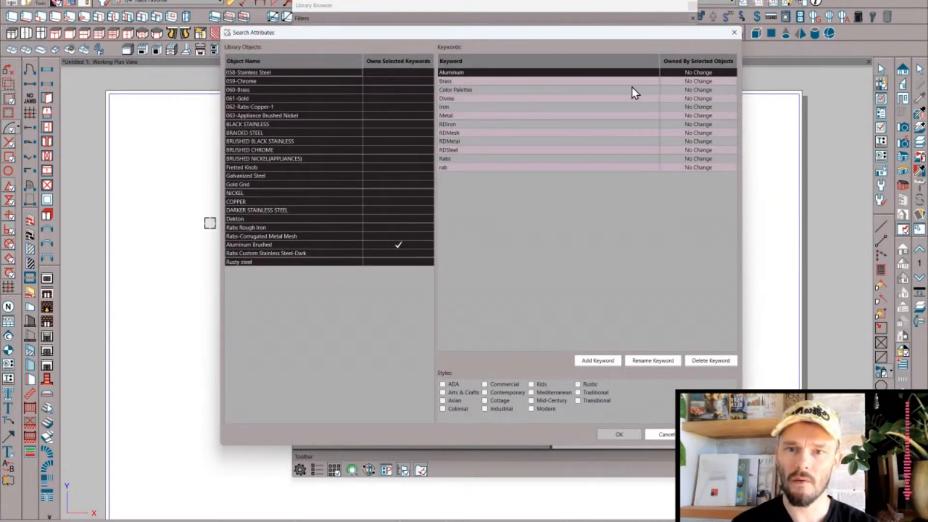
pyautogui.click(464, 89)
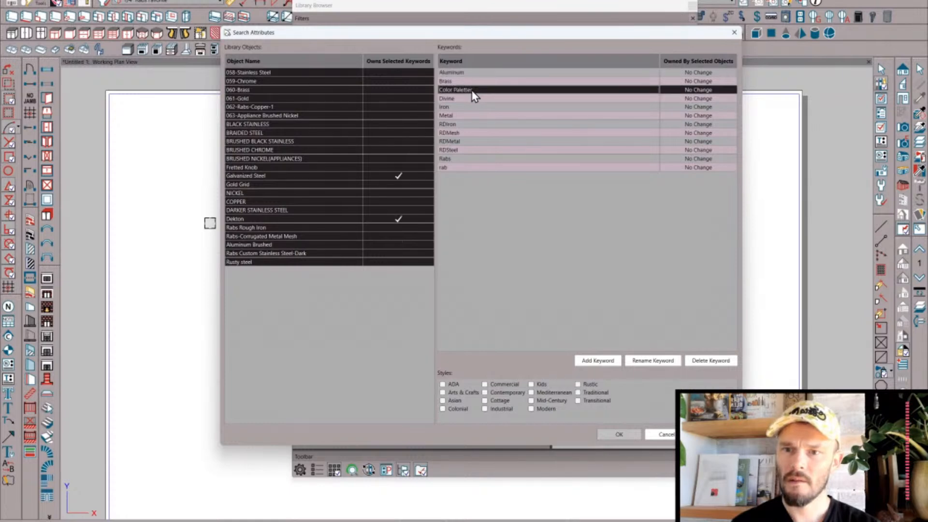
pyautogui.click(697, 360)
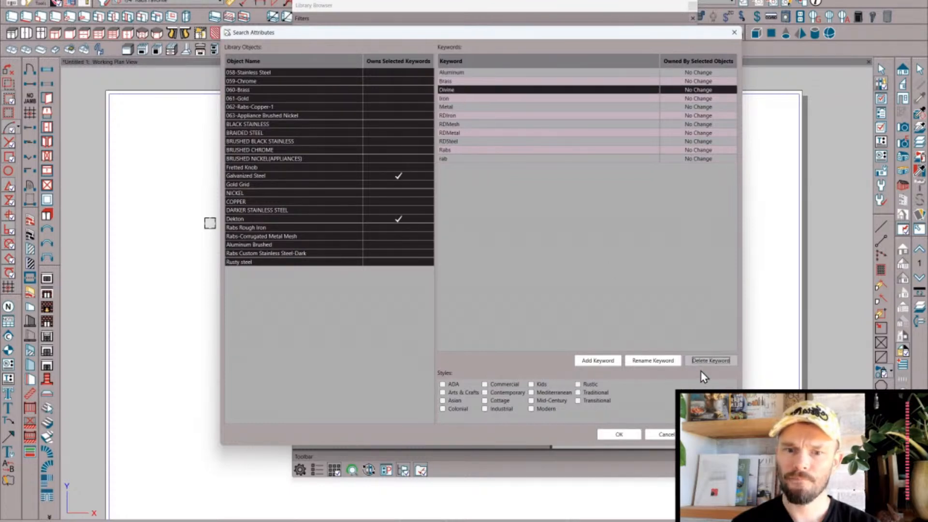
pyautogui.click(703, 360)
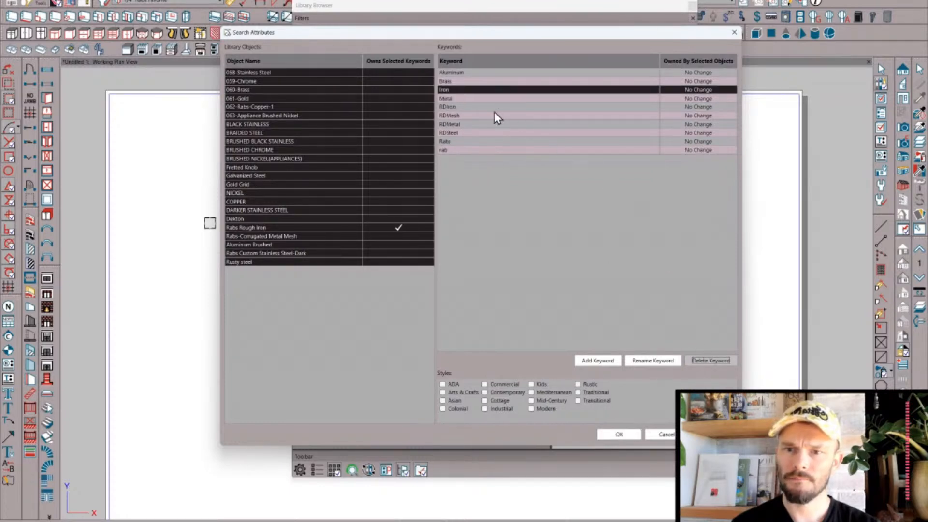
# - Assign the Metal and rab keywords to all the selected metals and delete the Rabs keyword
pyautogui.click(466, 99)
pyautogui.click(692, 99)
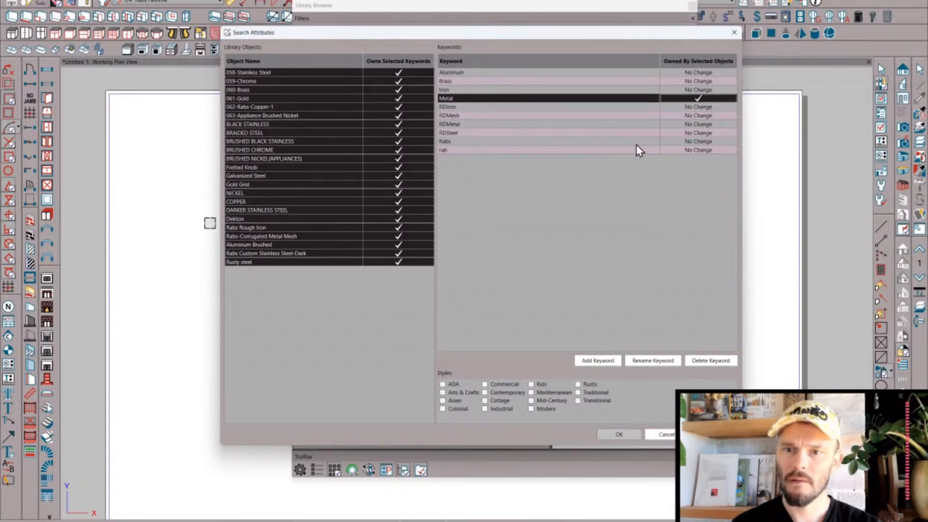
pyautogui.click(708, 143)
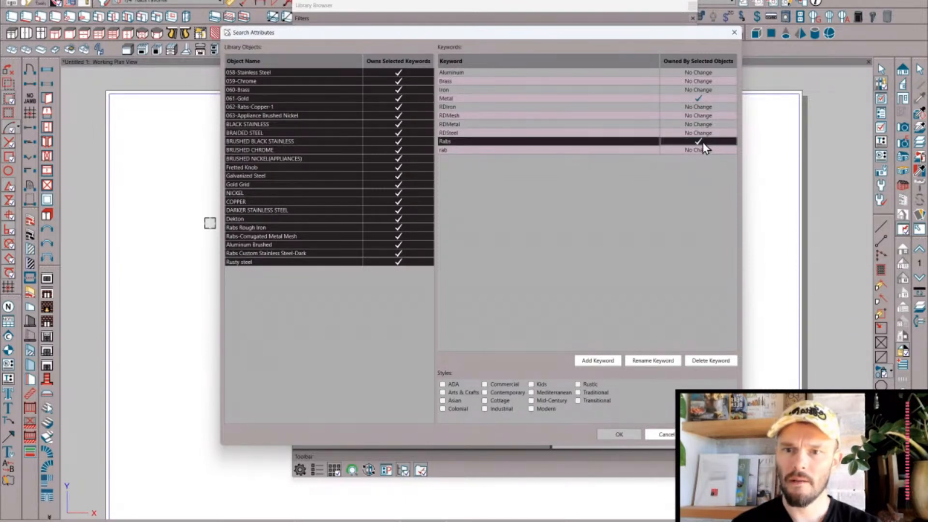
pyautogui.click(700, 150)
pyautogui.click(669, 142)
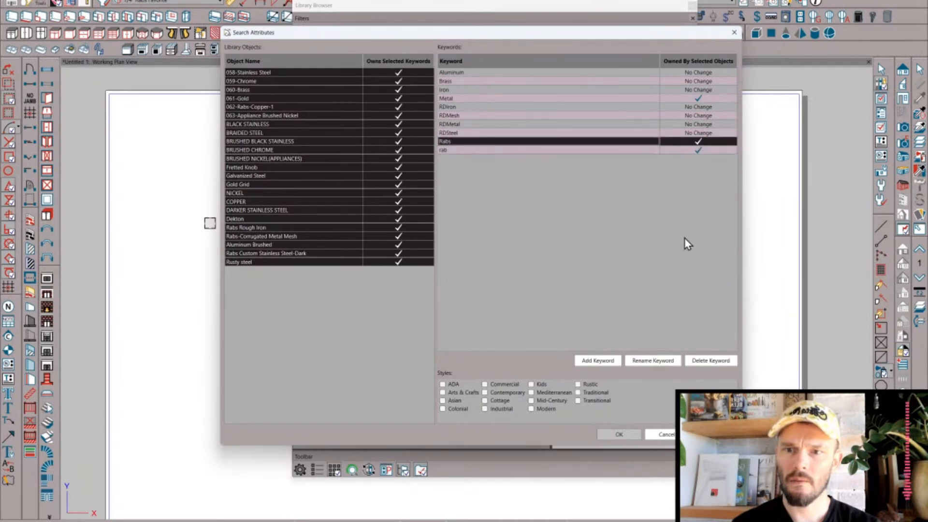
pyautogui.click(720, 363)
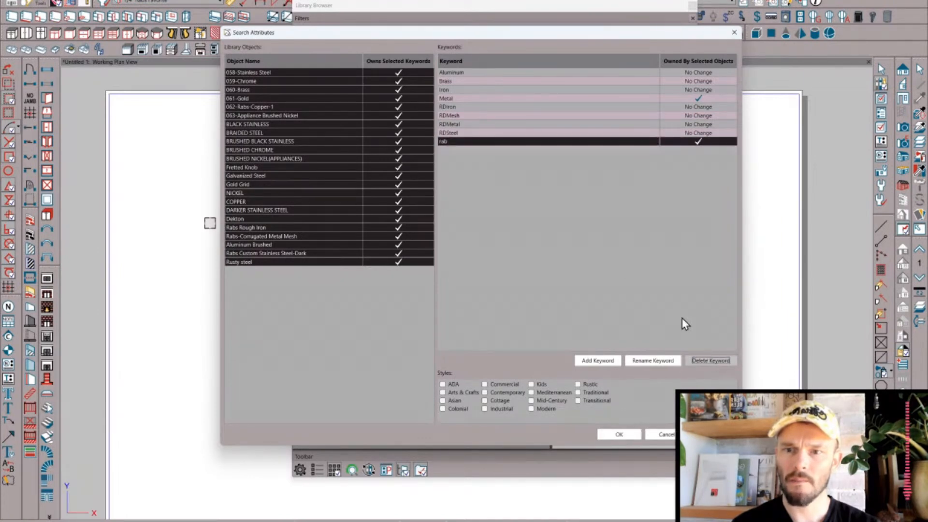
# - Add the keyword RDmetal_2 to all the selected metals and accept the search attribute changes
pyautogui.click(601, 366)
pyautogui.write('RDmetal_2')
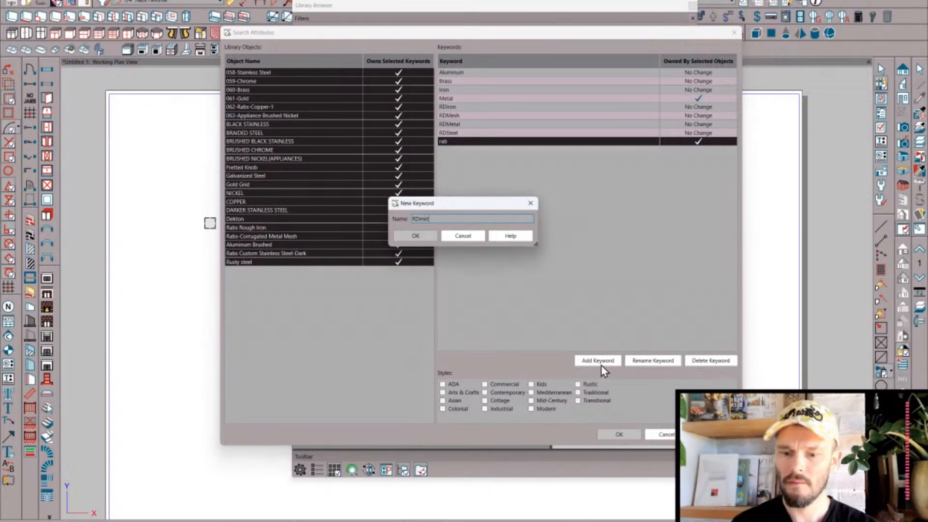
pyautogui.press('Return')
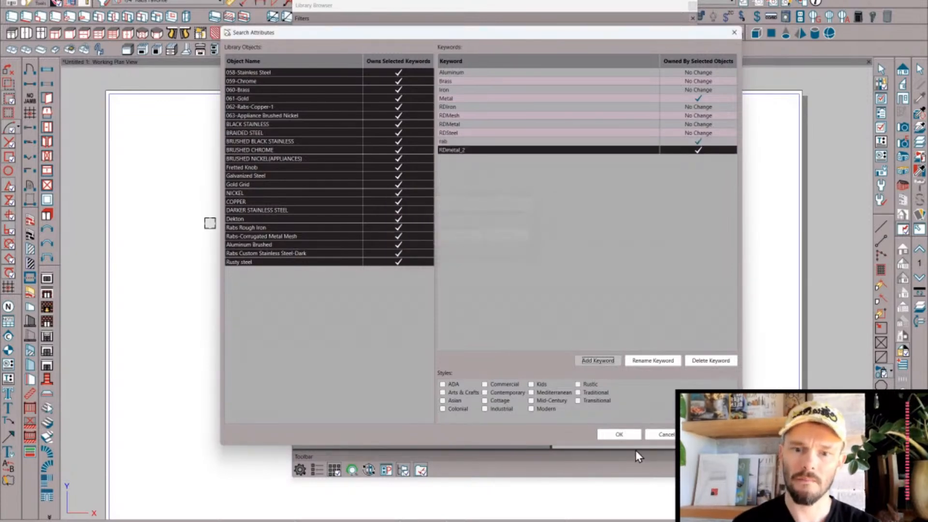
pyautogui.click(620, 435)
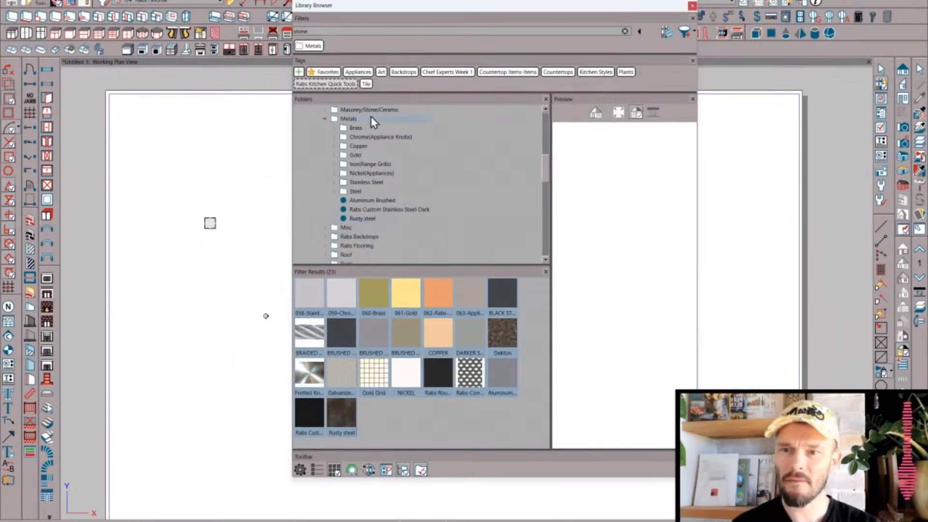
# - Select every backdrop in the Rabs Backdrops folder and open their search attributes
pyautogui.click(326, 119)
pyautogui.click(326, 128)
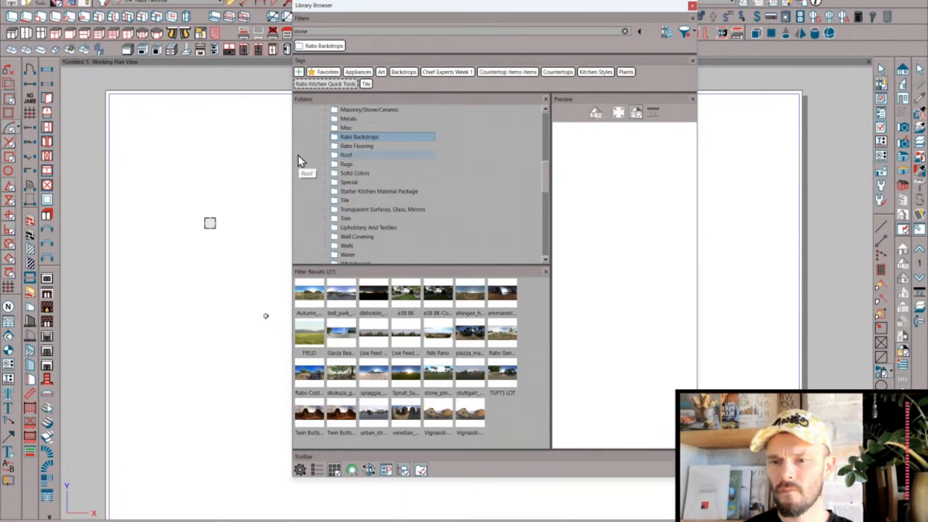
pyautogui.click(309, 299)
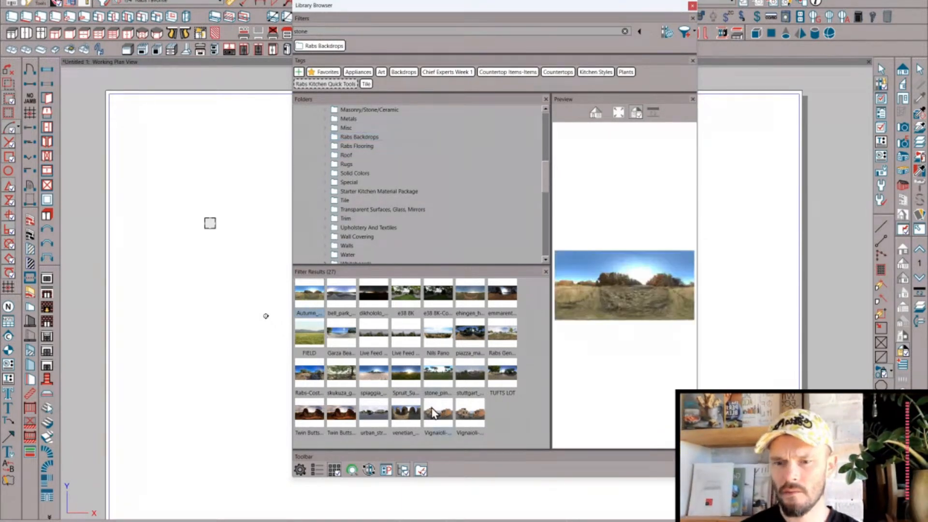
pyautogui.keyDown('shift'); pyautogui.click(466, 415); pyautogui.keyUp('shift')
pyautogui.rightClick(465, 414)
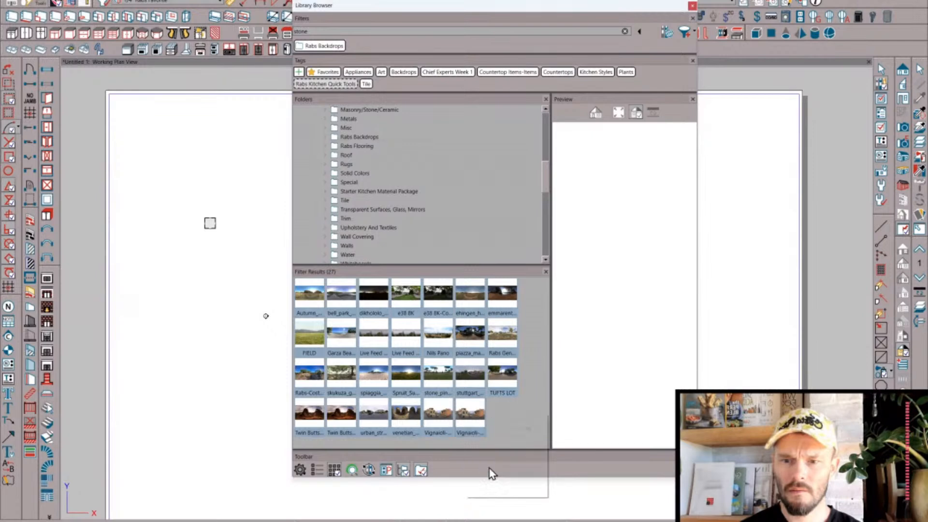
pyautogui.click(488, 468)
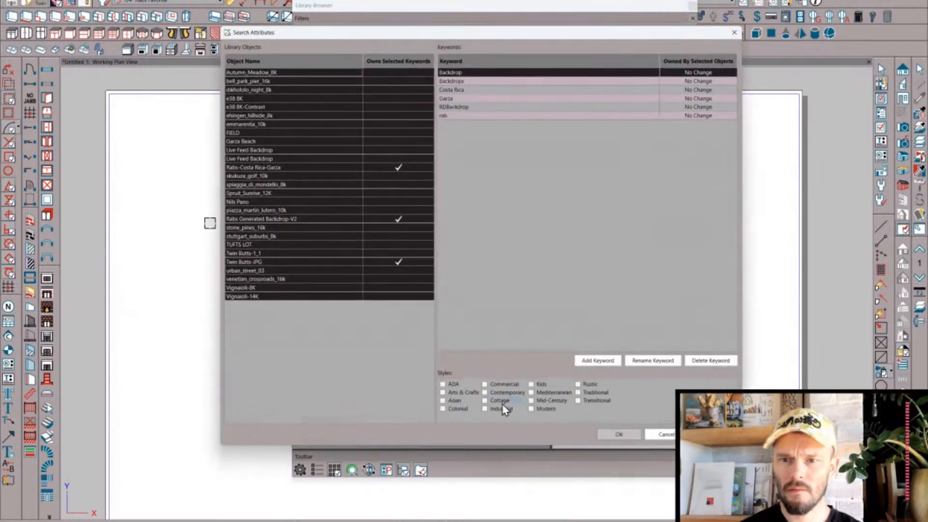
# - Assign the keywords Backdrop, Backdrops, RDBackdrop and rab to all the selected backdrops and accept the changes
pyautogui.click(698, 74)
pyautogui.click(698, 82)
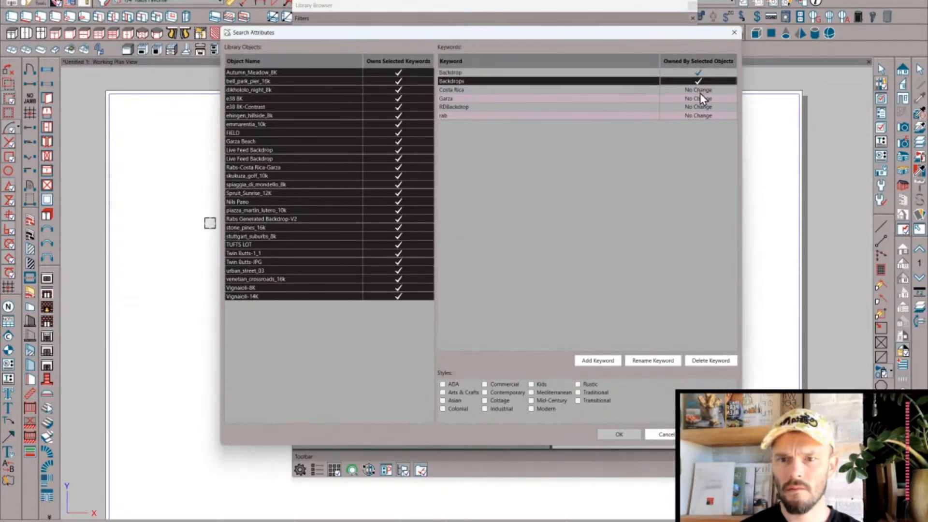
pyautogui.click(700, 106)
pyautogui.click(701, 115)
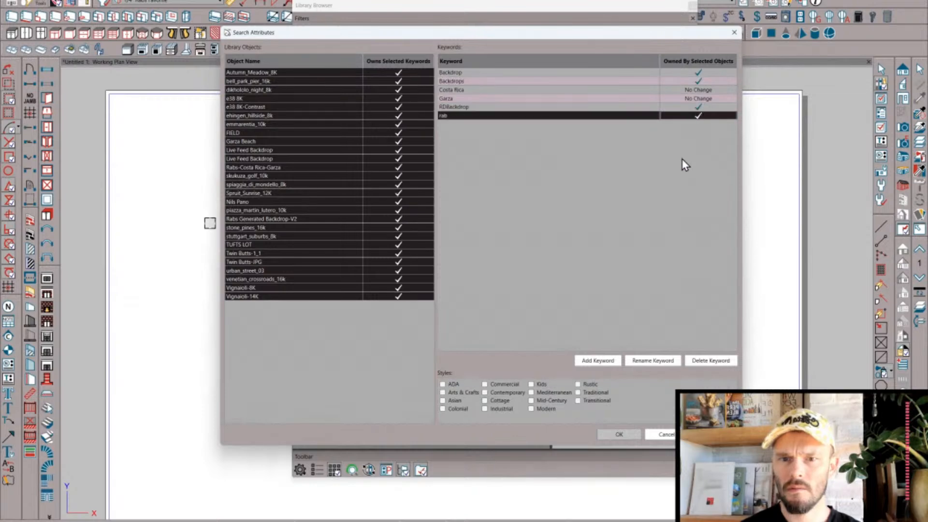
pyautogui.click(624, 434)
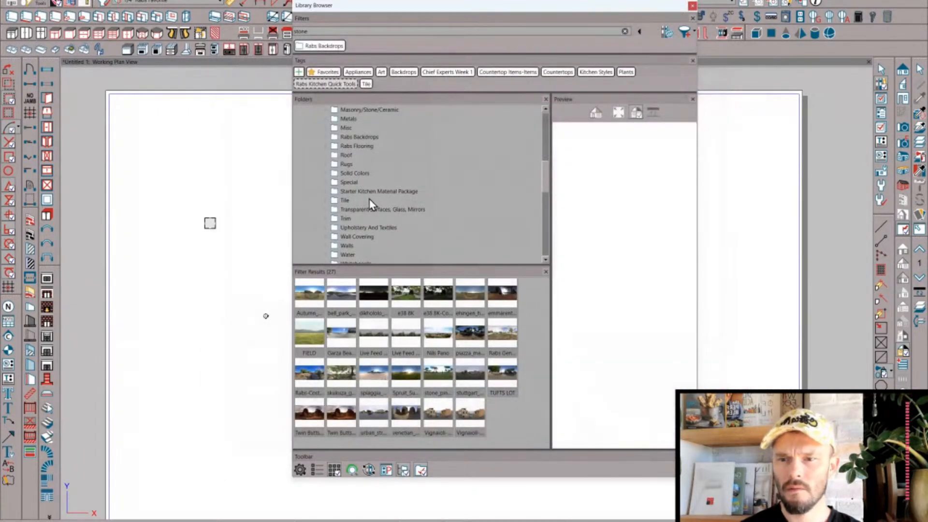
# - Examine the materials in the Rabs Flooring folder and its Rabs Flooring Pack 1, 2 and 3 subfolders
pyautogui.scroll(3, 361, 195)
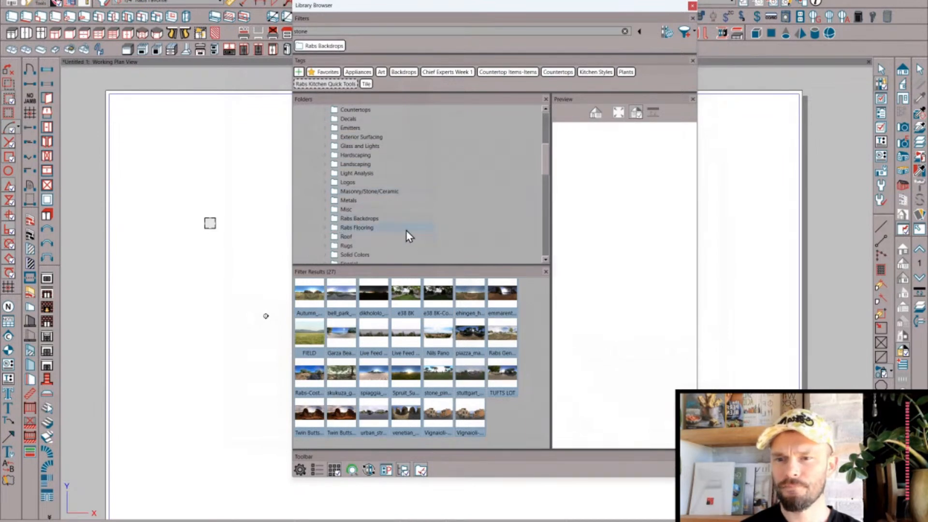
pyautogui.click(353, 229)
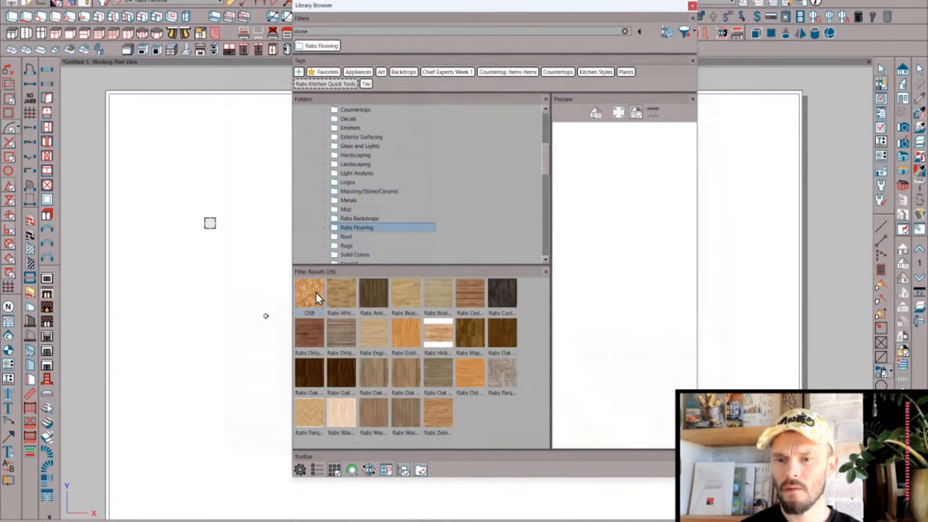
pyautogui.click(446, 416)
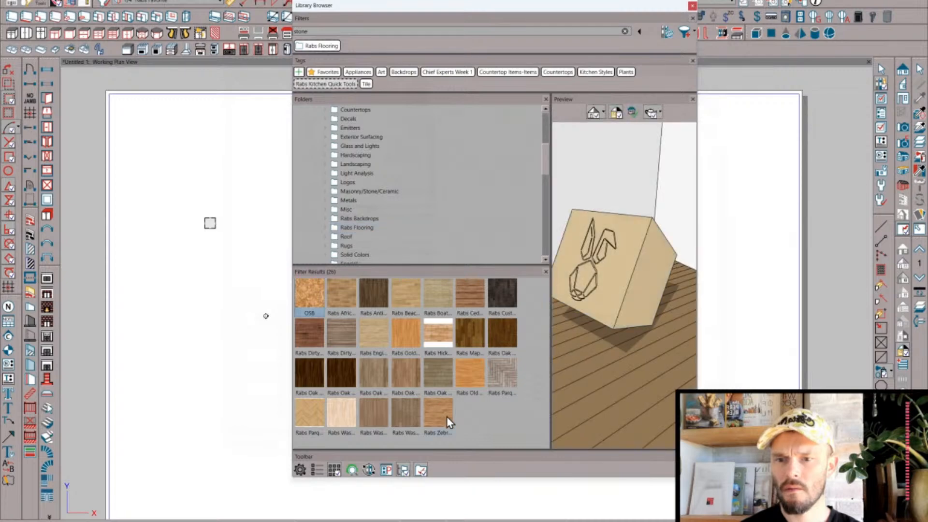
pyautogui.scroll(2, 361, 198)
pyautogui.scroll(2, 378, 181)
pyautogui.scroll(-7, 380, 184)
pyautogui.scroll(2, 380, 179)
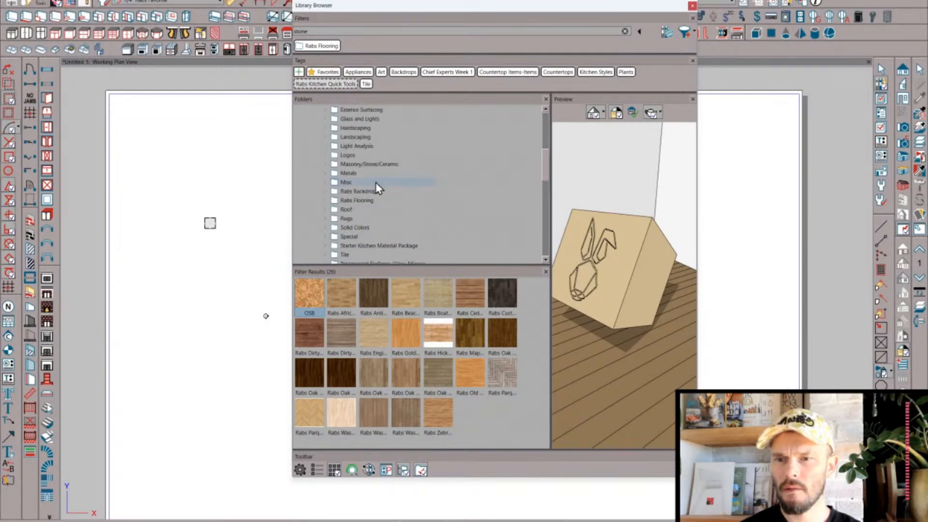
pyautogui.click(352, 201)
pyautogui.click(323, 201)
pyautogui.click(363, 211)
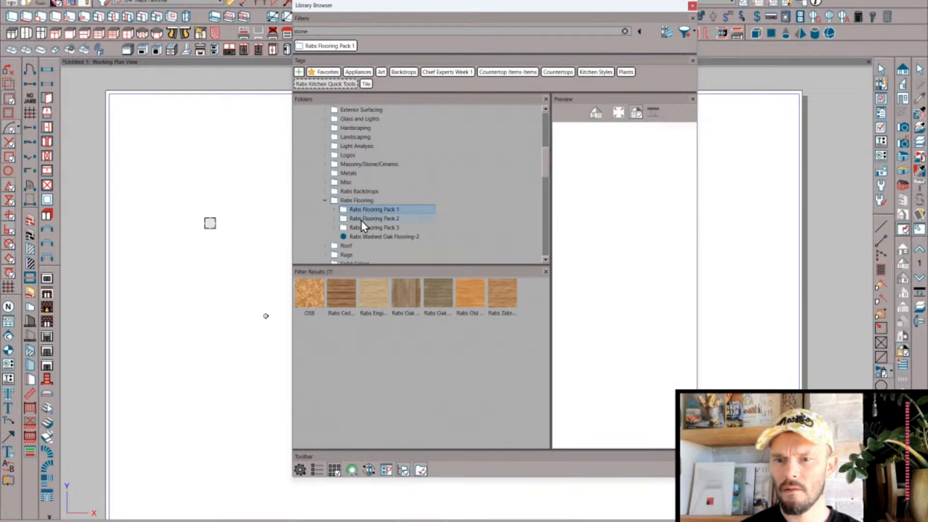
pyautogui.click(362, 219)
pyautogui.click(361, 226)
# - Select all materials in the whole Rabs Flooring folder and open their search attributes
pyautogui.click(349, 203)
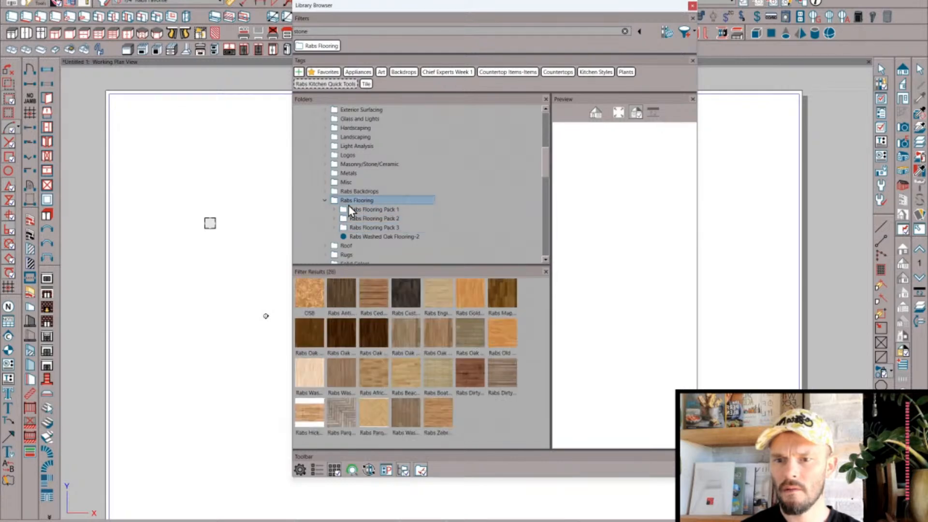
pyautogui.click(436, 419)
pyautogui.hotkey('ctrl', 'a')
pyautogui.rightClick(436, 419)
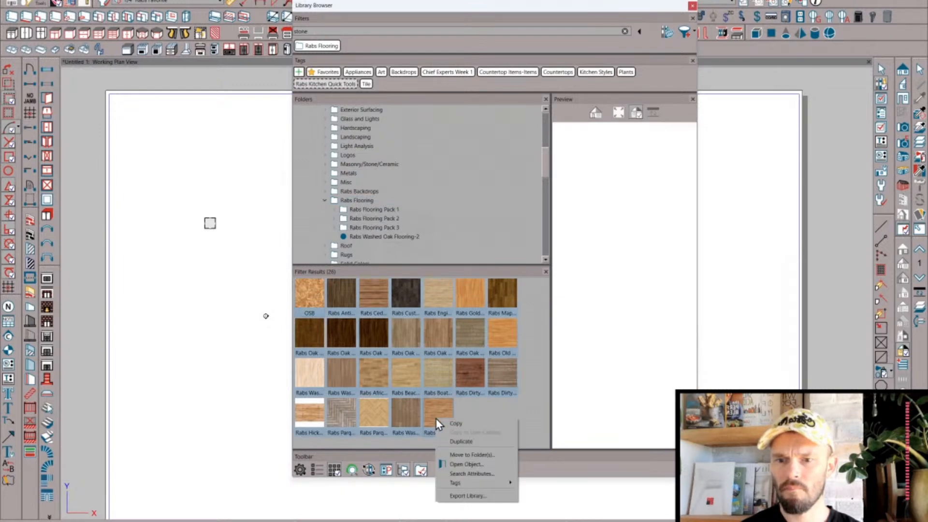
pyautogui.click(472, 474)
# - Assign the Floor and Flooring keywords to all the selected flooring materials and delete the FlooringLine and Line keywords
pyautogui.click(704, 72)
pyautogui.click(699, 81)
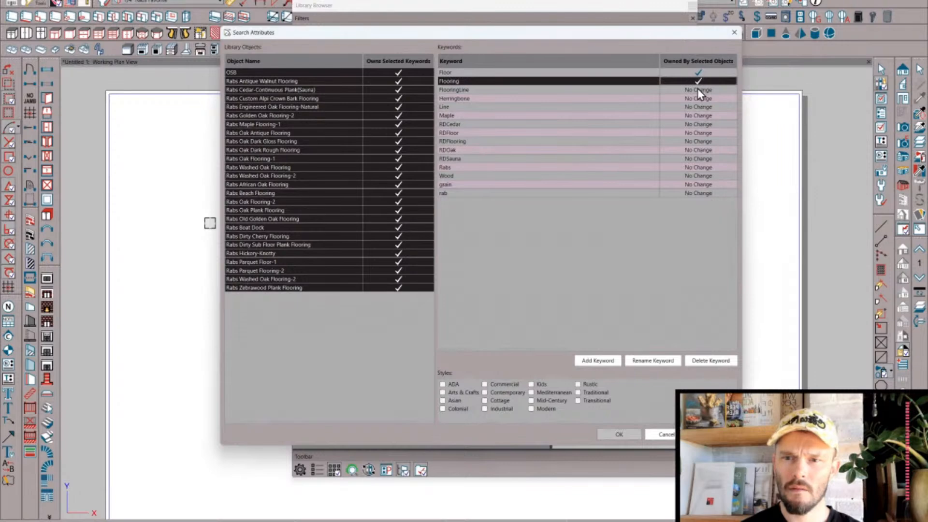
pyautogui.click(660, 90)
pyautogui.click(705, 361)
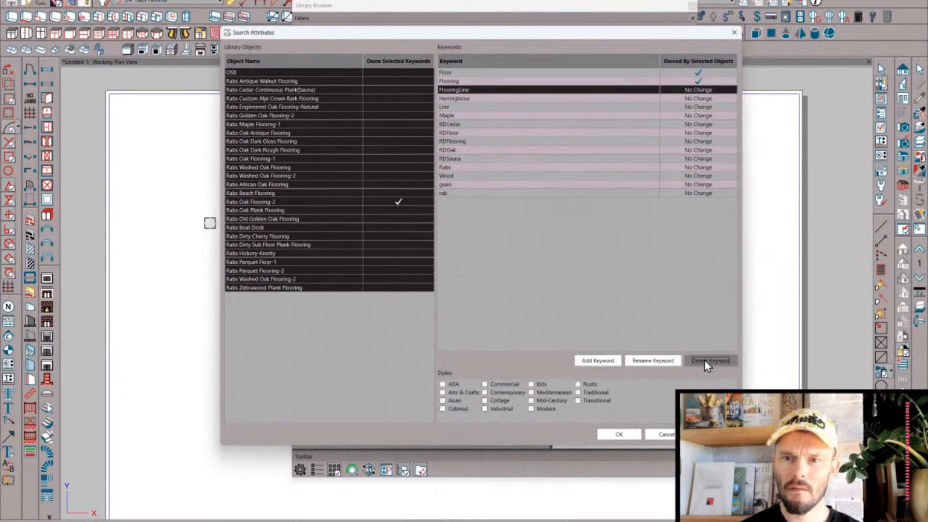
pyautogui.click(636, 98)
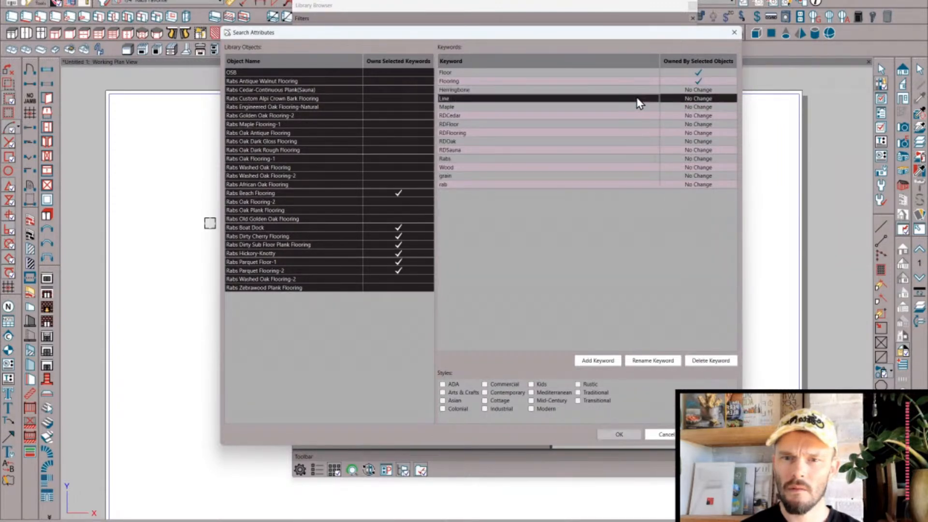
pyautogui.click(705, 362)
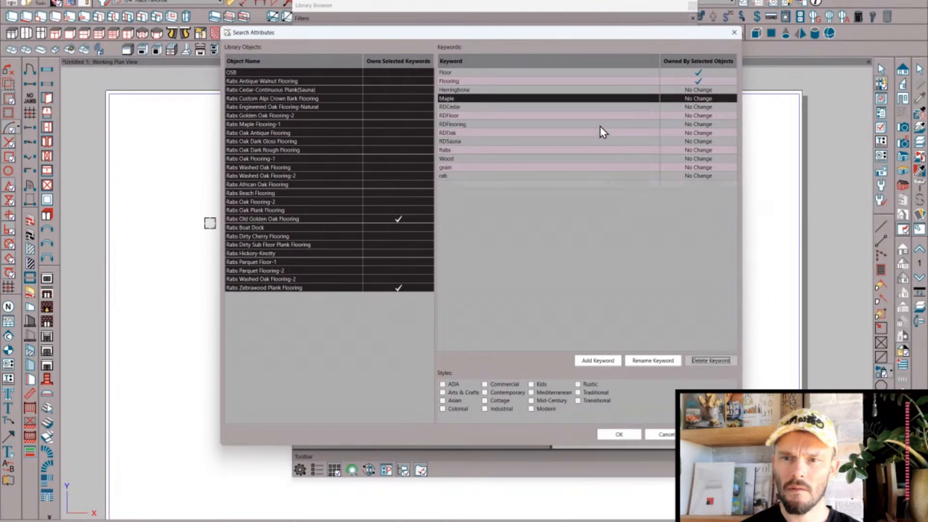
# - Assign the RDFloor and RDFlooring keywords to all the selected flooring materials
pyautogui.click(650, 109)
pyautogui.click(665, 124)
pyautogui.click(664, 115)
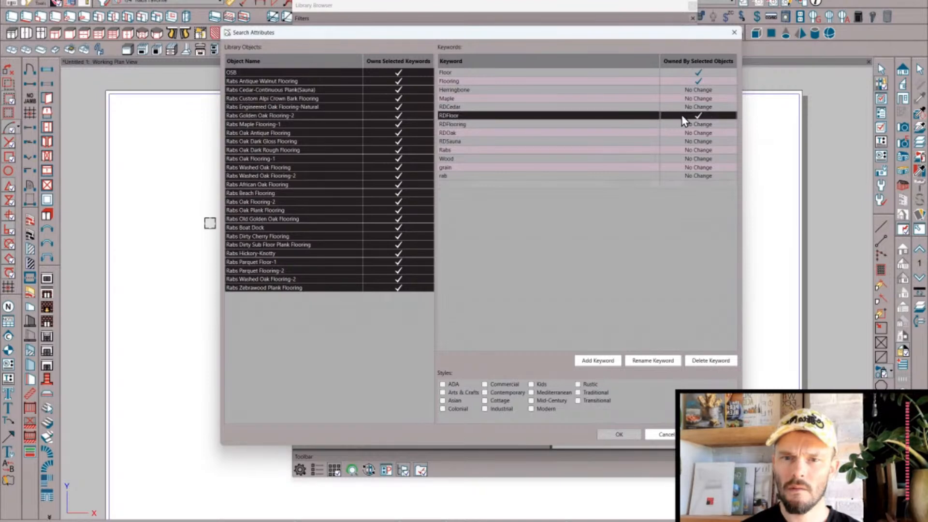
pyautogui.click(696, 125)
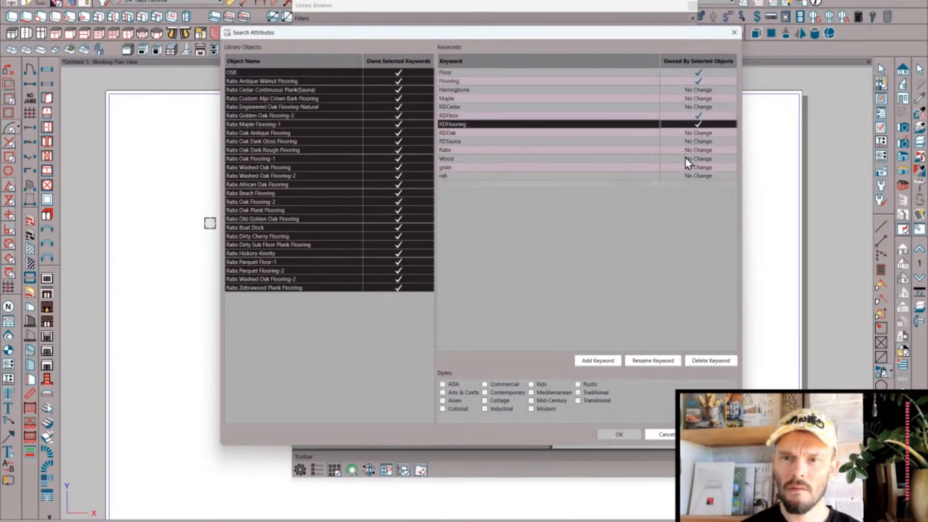
# - Delete the Rabs and grain keywords from the selected flooring materials
pyautogui.click(656, 152)
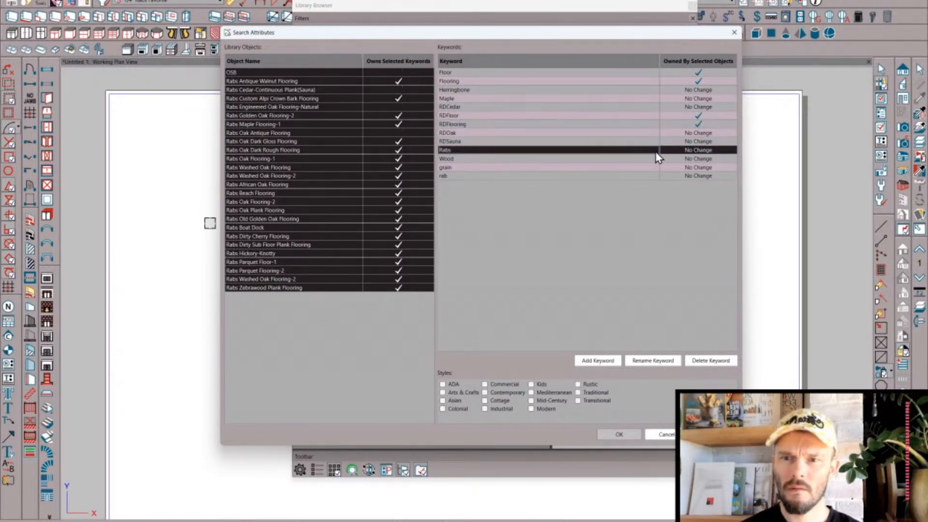
pyautogui.click(696, 361)
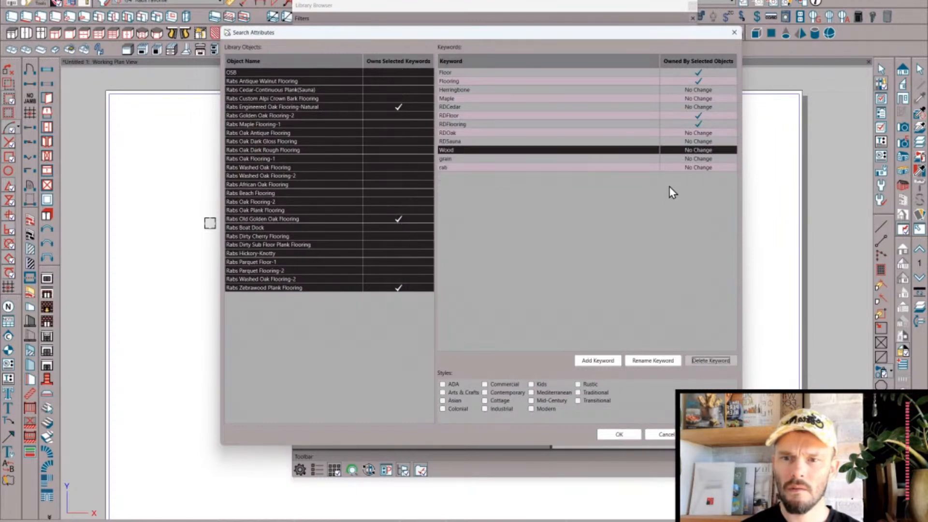
pyautogui.click(643, 159)
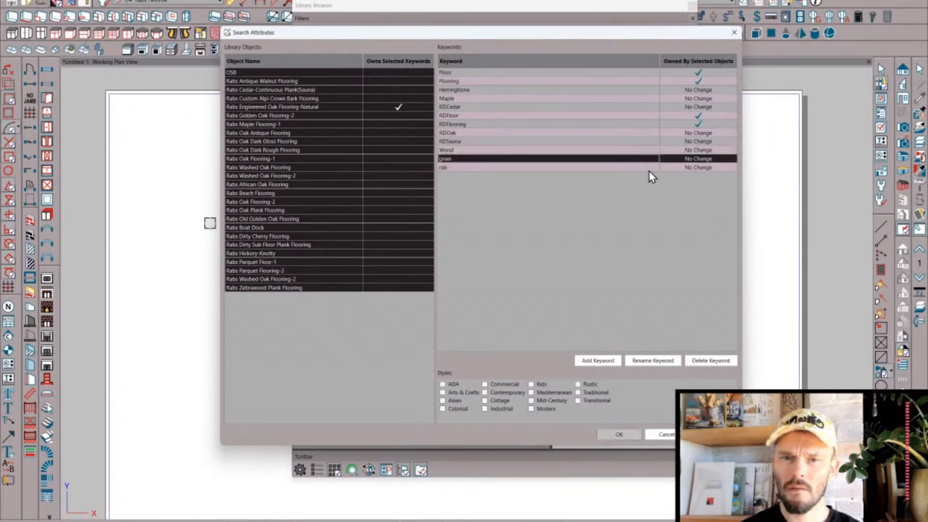
pyautogui.click(711, 359)
# - Assign the Wood and rab keywords to all the selected flooring materials and accept the search attribute changes
pyautogui.click(624, 152)
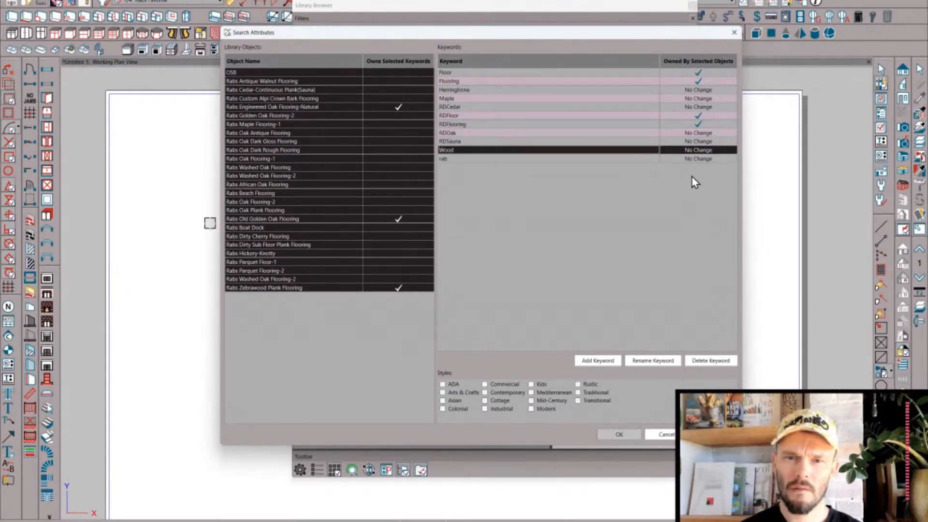
pyautogui.click(698, 150)
pyautogui.click(697, 159)
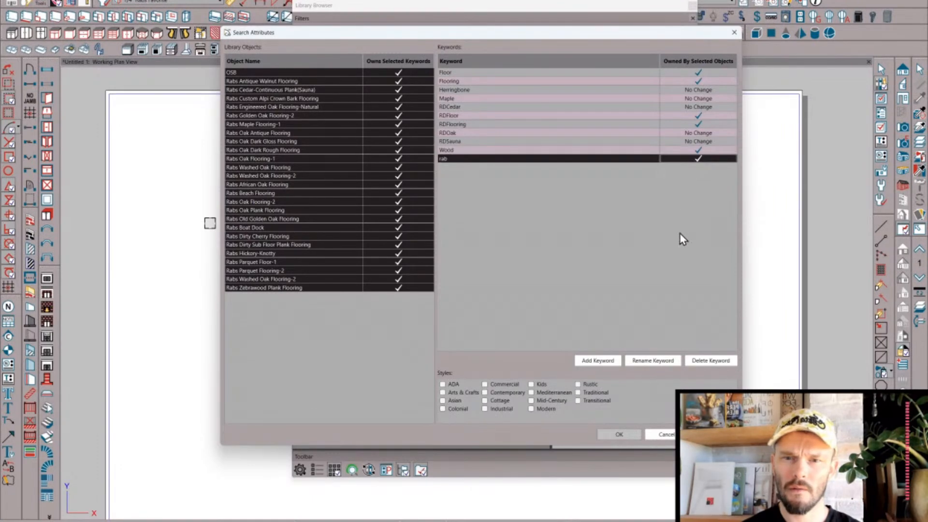
pyautogui.click(621, 434)
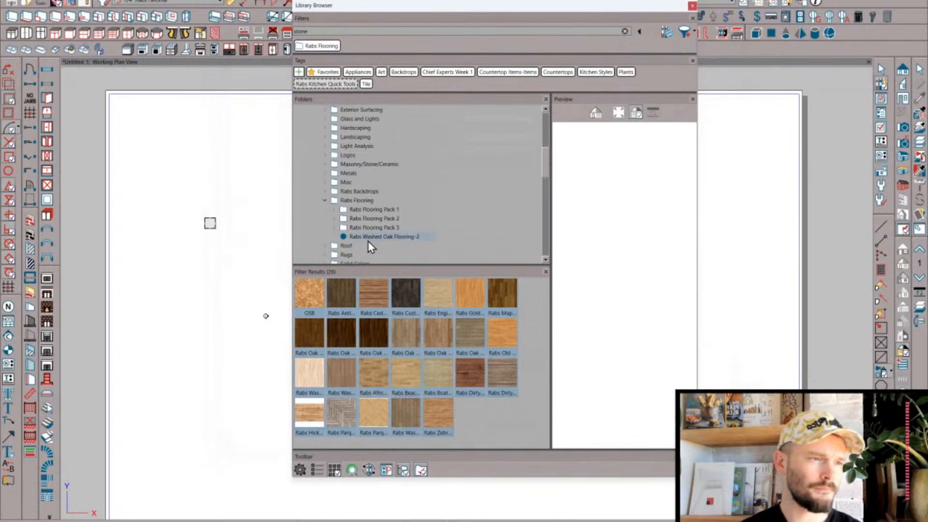
# - Select all materials in the Roof folder and open their search attributes
pyautogui.scroll(-1, 335, 207)
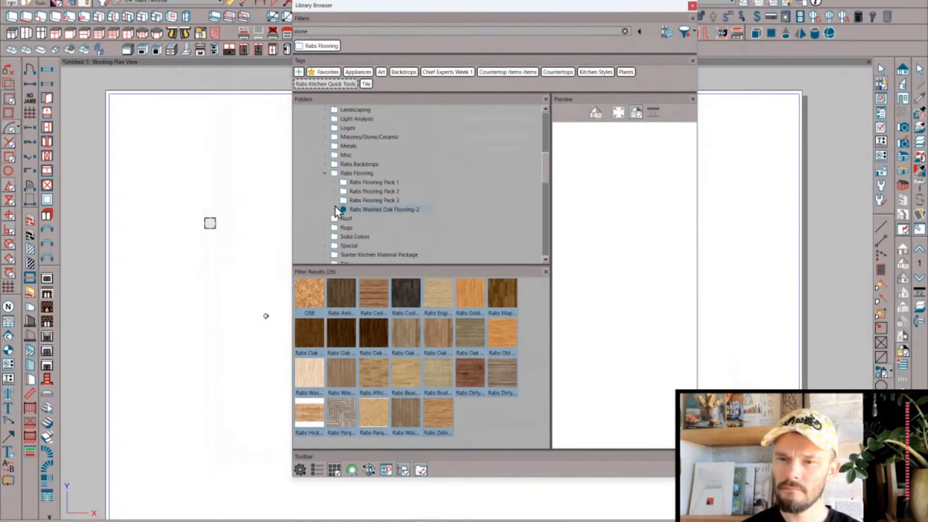
pyautogui.click(326, 174)
pyautogui.click(345, 182)
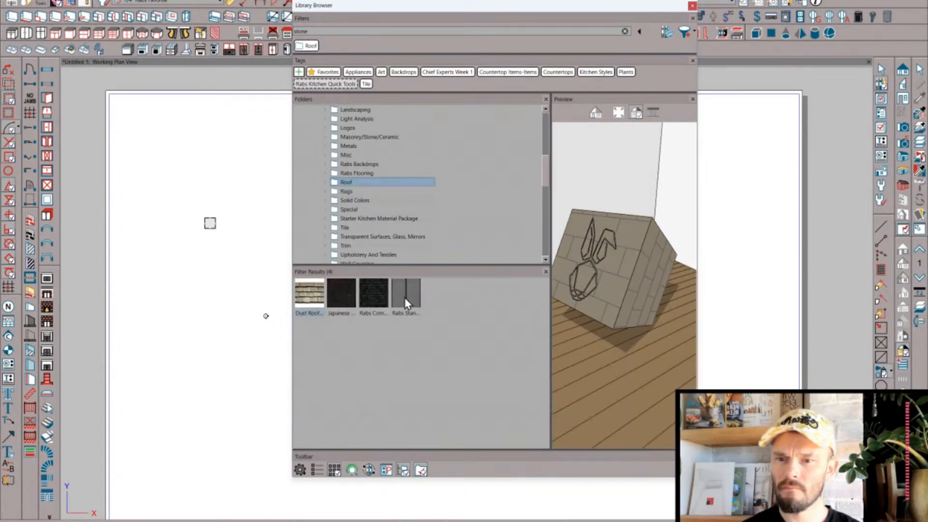
pyautogui.rightClick(405, 297)
pyautogui.click(437, 352)
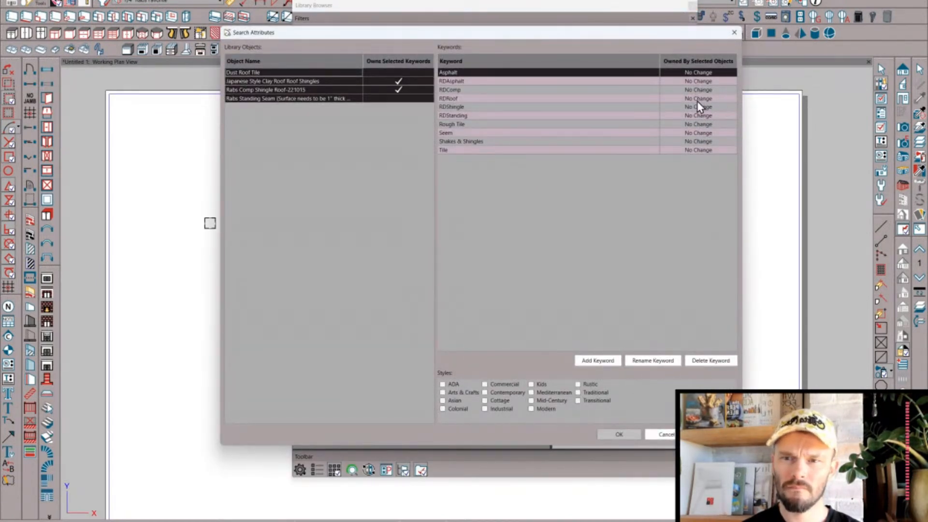
# - Assign the RDRoof keyword to all the selected roof materials and add the new keywords Roof and Rab to them
pyautogui.click(697, 99)
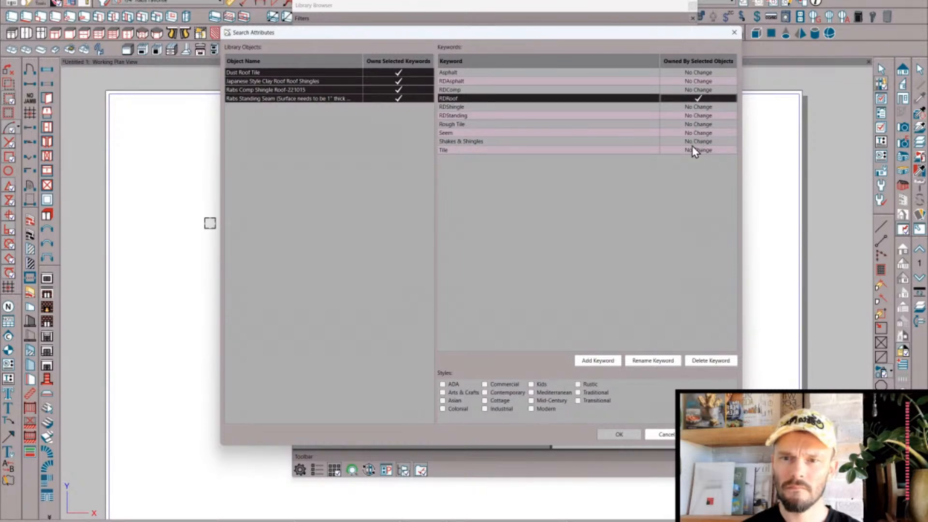
pyautogui.click(593, 361)
pyautogui.write('Roof')
pyautogui.press('Return')
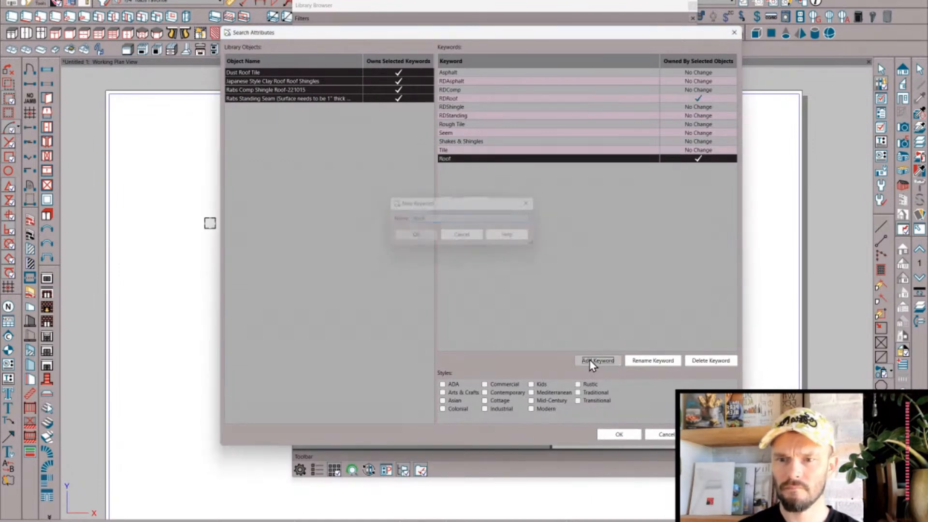
pyautogui.click(593, 362)
pyautogui.write('Rab')
pyautogui.press('Return')
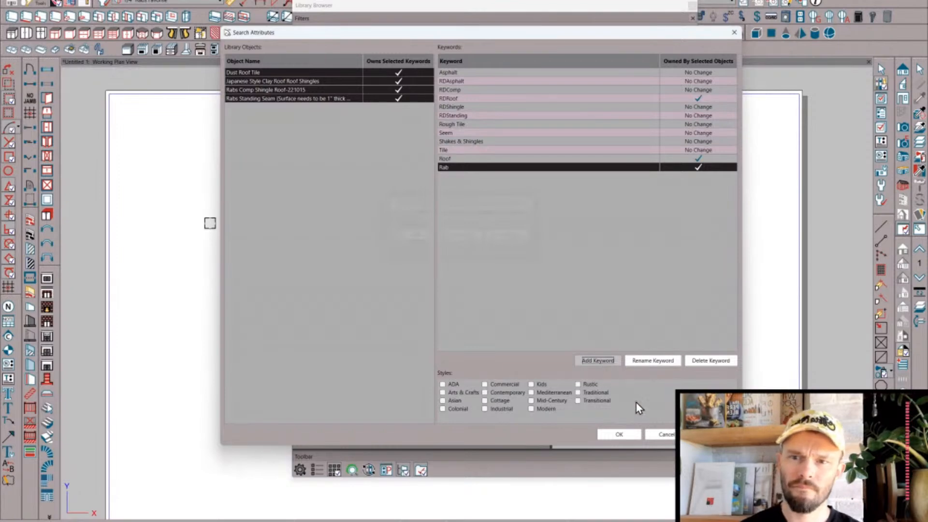
pyautogui.click(623, 434)
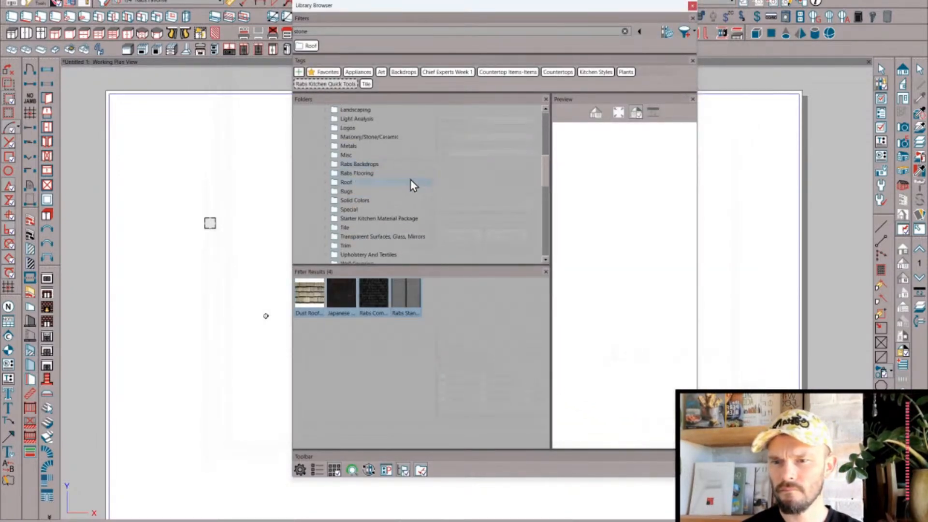
# - Select all materials in the Rugs folder and open their search attributes
pyautogui.click(347, 191)
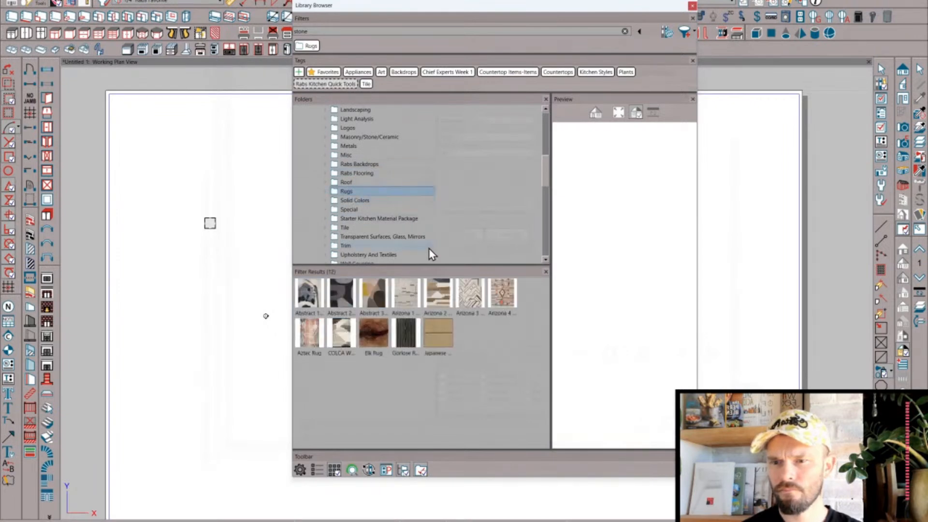
pyautogui.click(438, 333)
pyautogui.hotkey('ctrl', 'a')
pyautogui.rightClick(440, 334)
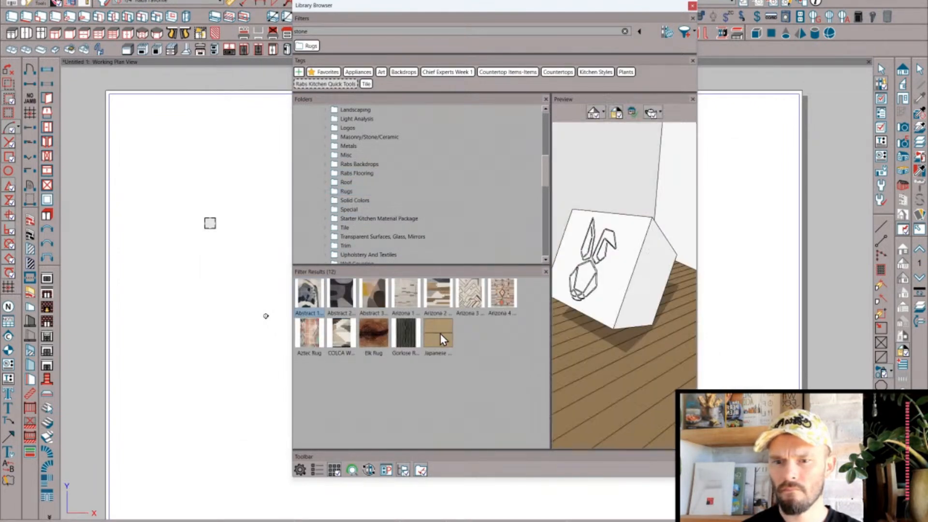
pyautogui.click(473, 390)
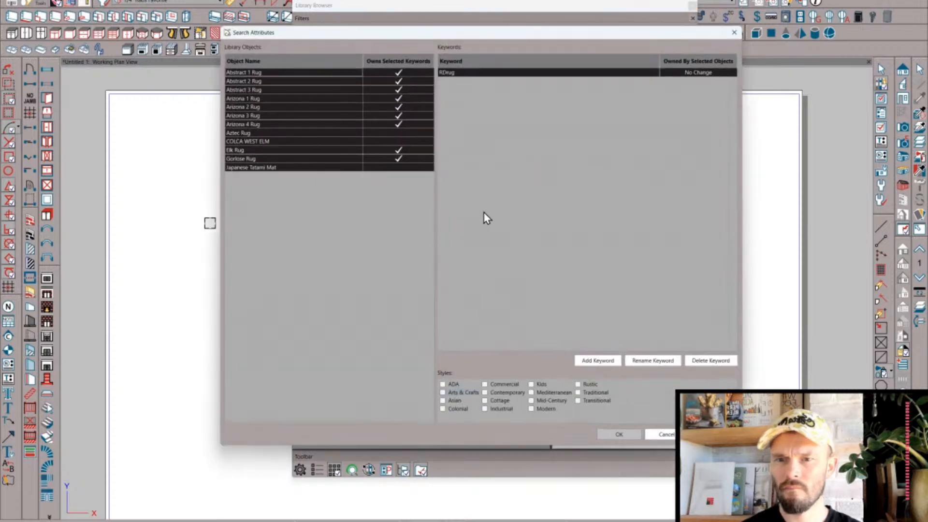
# - Assign the RDrug keyword to all the selected rug materials and add the new keywords Rug and Rab to them
pyautogui.click(704, 74)
pyautogui.click(593, 361)
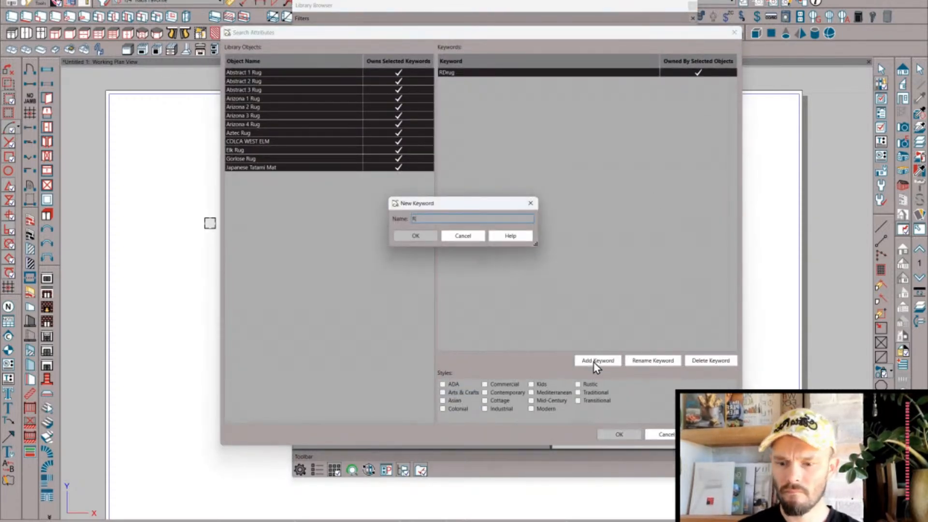
pyautogui.press('Return')
pyautogui.click(594, 361)
pyautogui.write('Rab')
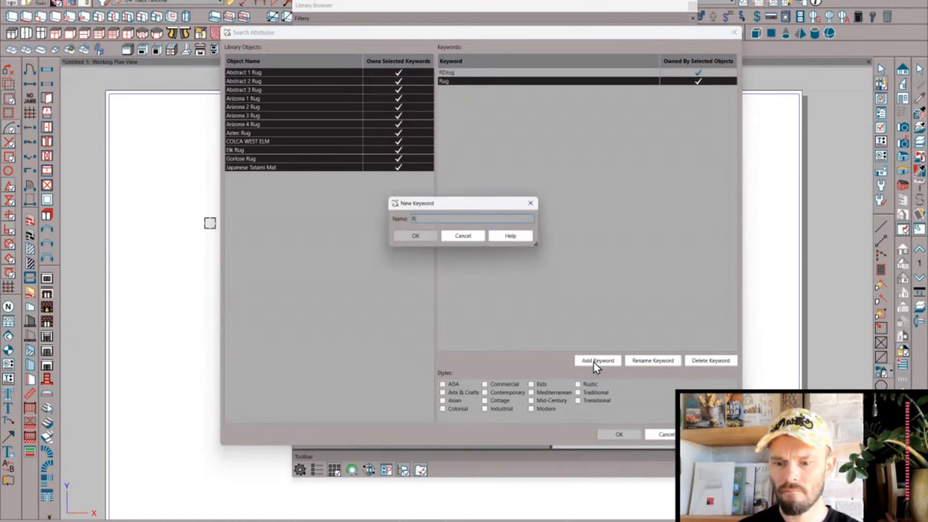
pyautogui.press('Return')
pyautogui.click(620, 435)
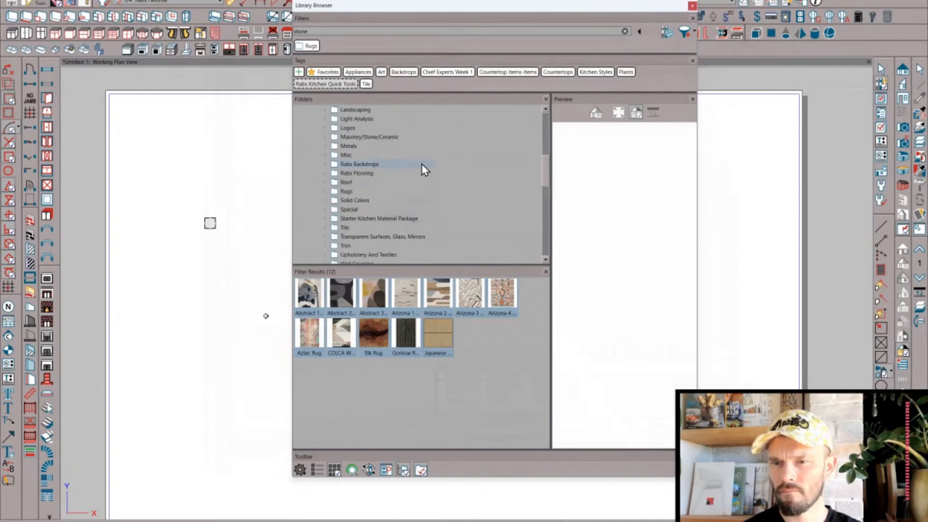
# - Select all materials in the Tile folder and open their search attributes
pyautogui.click(356, 202)
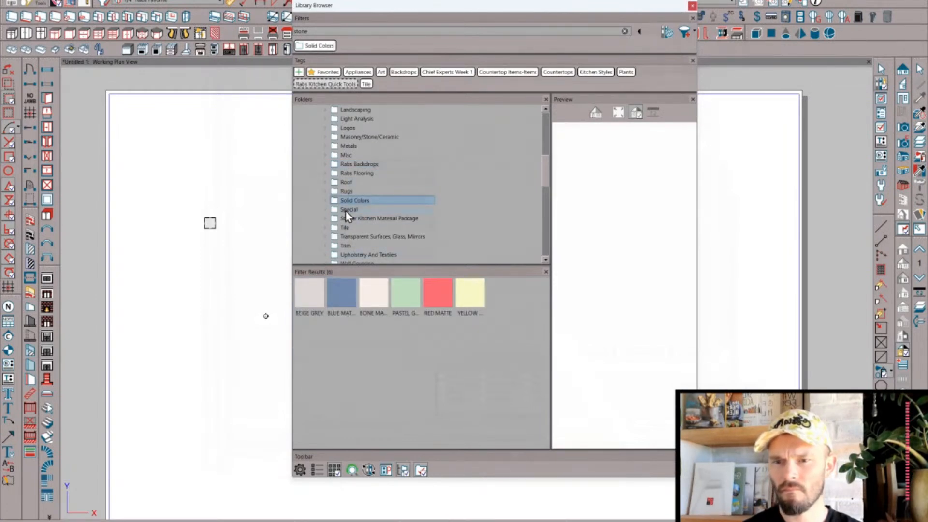
pyautogui.click(348, 212)
pyautogui.click(346, 220)
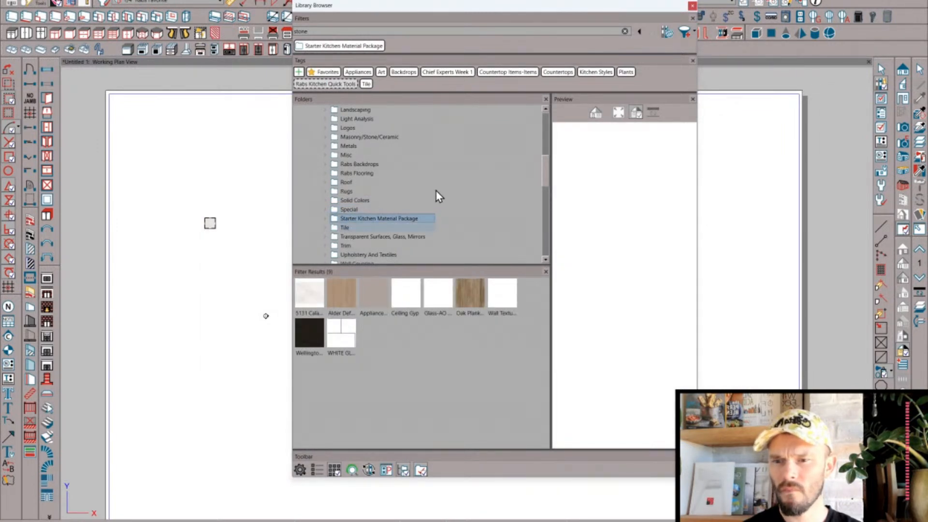
pyautogui.press('Down')
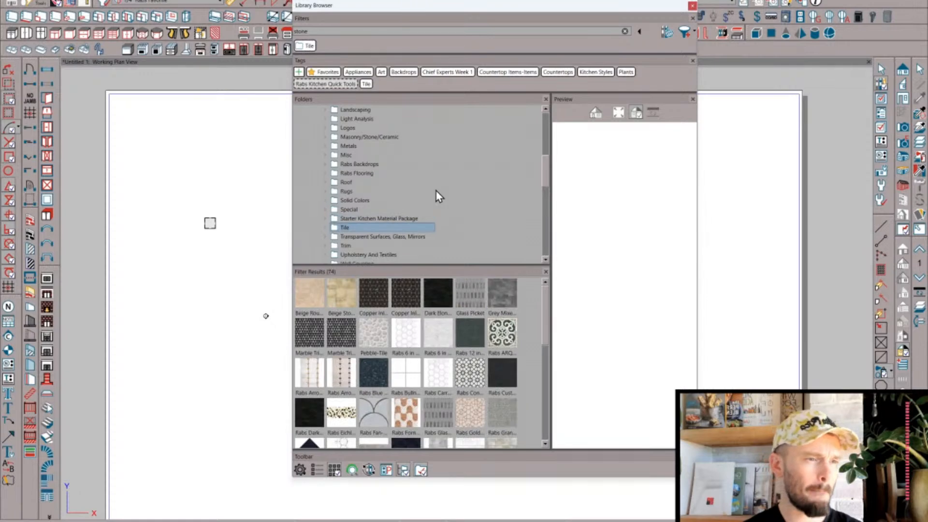
pyautogui.click(315, 294)
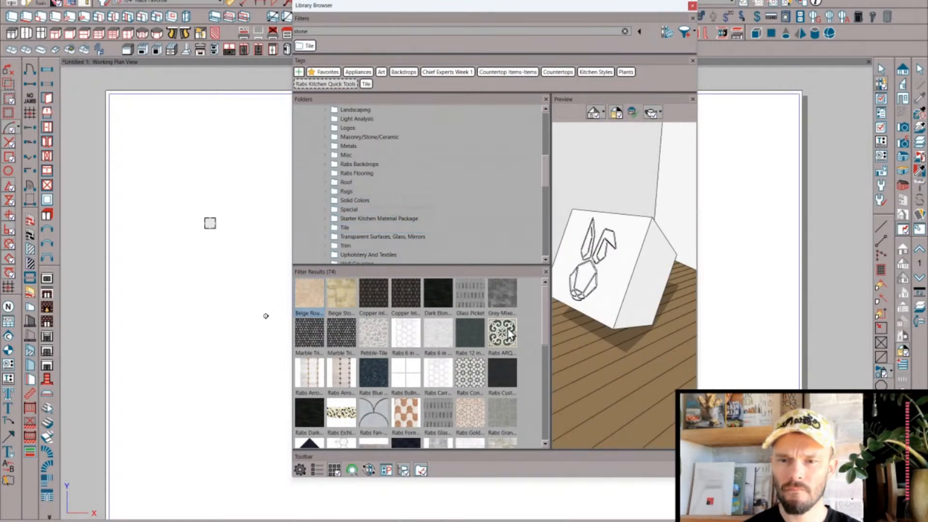
pyautogui.scroll(-3, 507, 329)
pyautogui.scroll(-4, 507, 329)
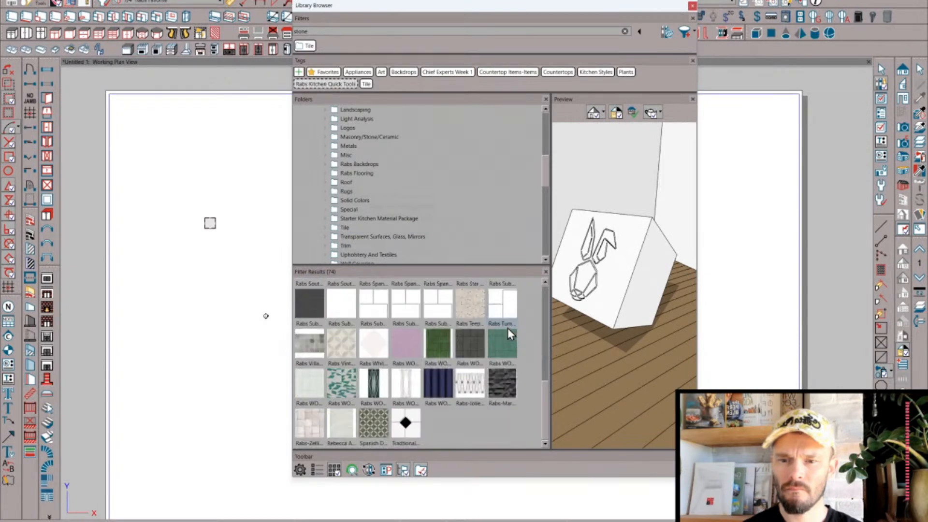
pyautogui.hotkey('ctrl', 'a')
pyautogui.rightClick(410, 425)
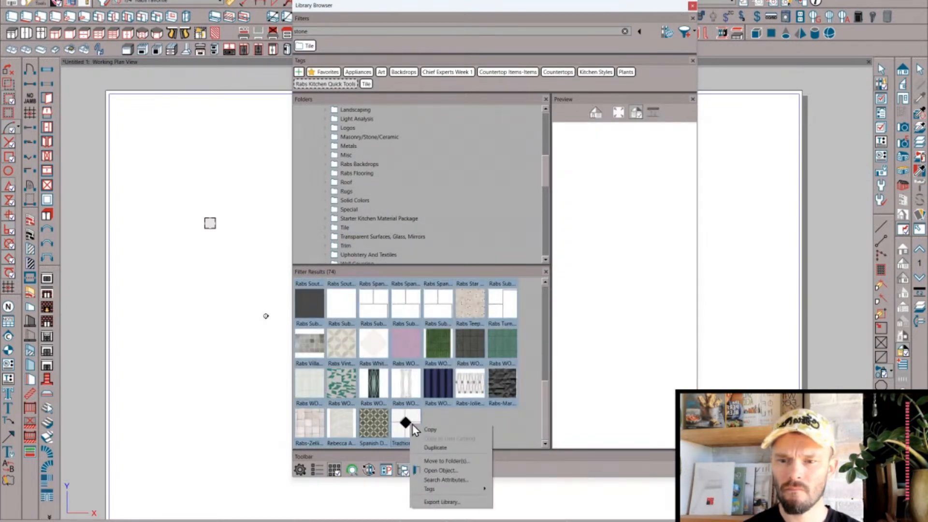
pyautogui.click(459, 481)
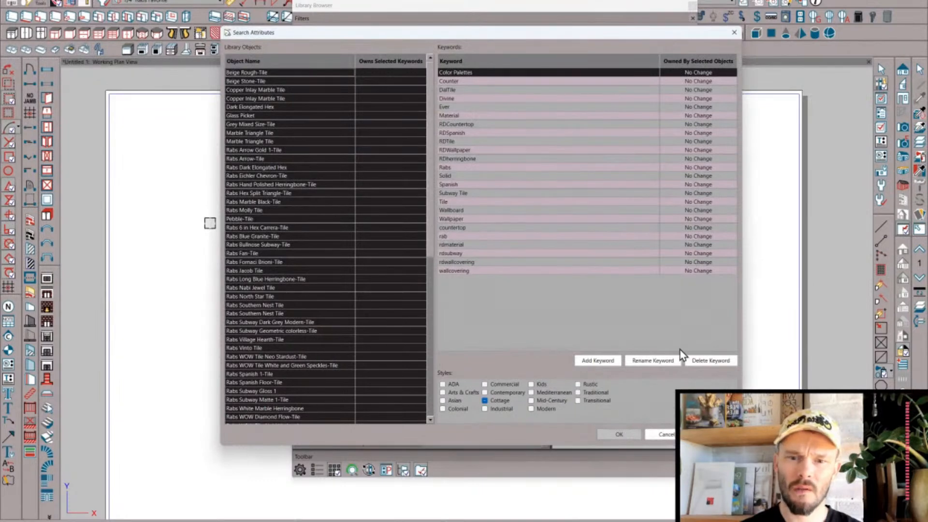
# - Delete the Color Palettes, Counter, DalTile, Divine and Ever keywords from the selected tile materials
pyautogui.click(697, 361)
pyautogui.click(698, 361)
pyautogui.click(698, 362)
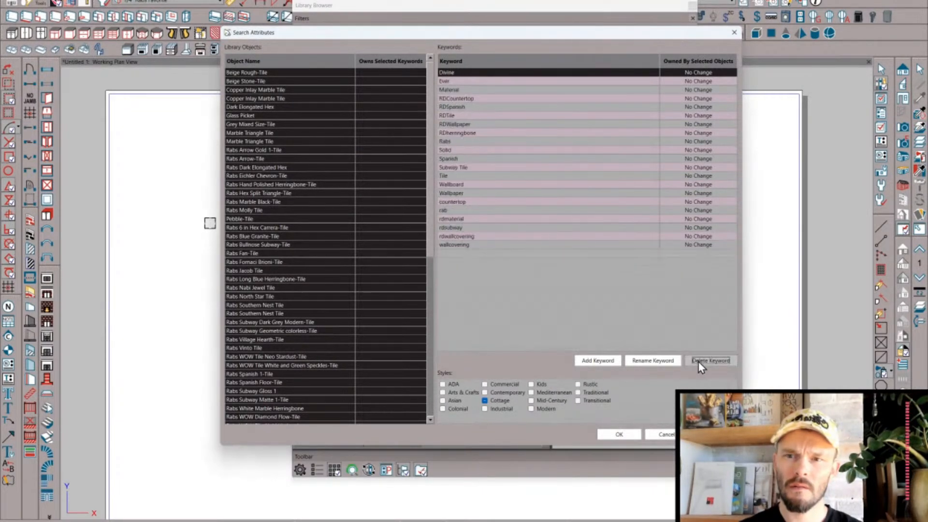
pyautogui.click(698, 361)
pyautogui.click(698, 361)
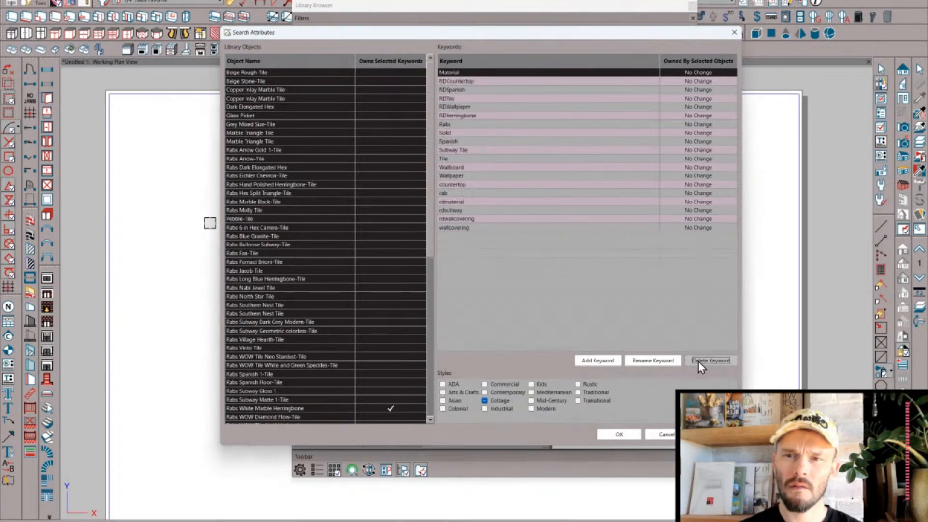
# - Assign the Material and RDTile keywords to all the selected tile materials and delete the RDCountertop and RDWallpaper keywords
pyautogui.click(693, 73)
pyautogui.click(694, 82)
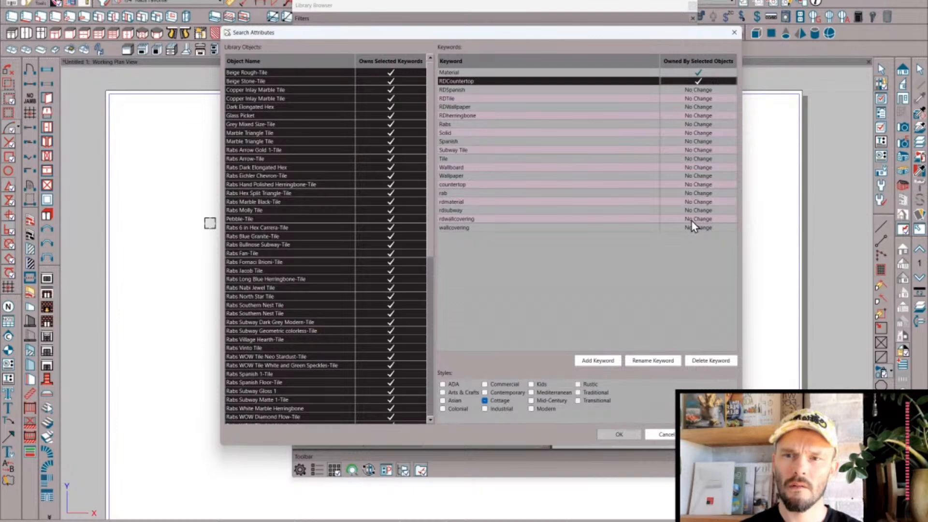
pyautogui.click(706, 362)
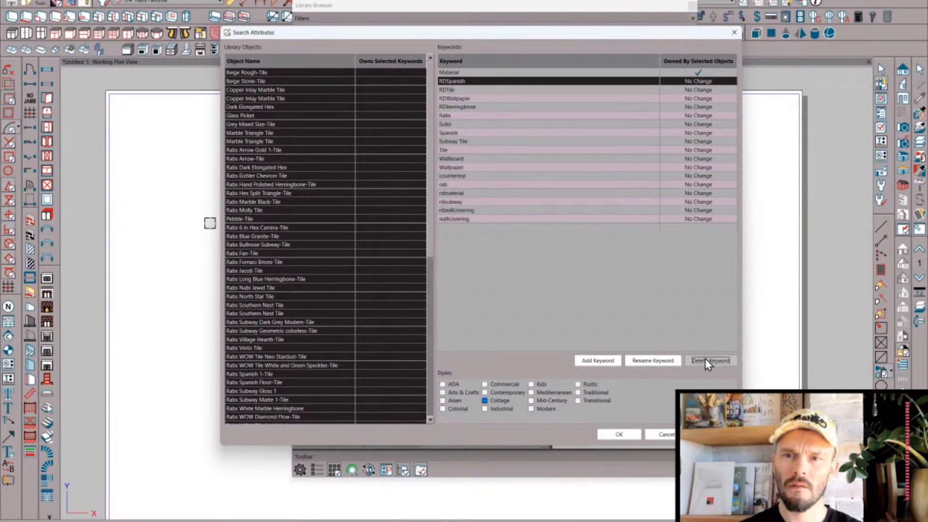
pyautogui.click(631, 89)
pyautogui.click(698, 89)
pyautogui.click(690, 102)
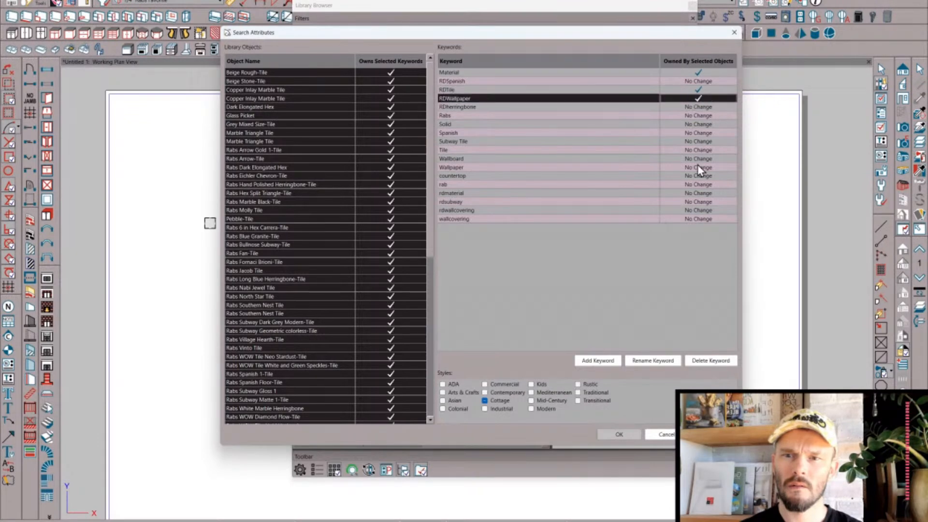
pyautogui.click(701, 363)
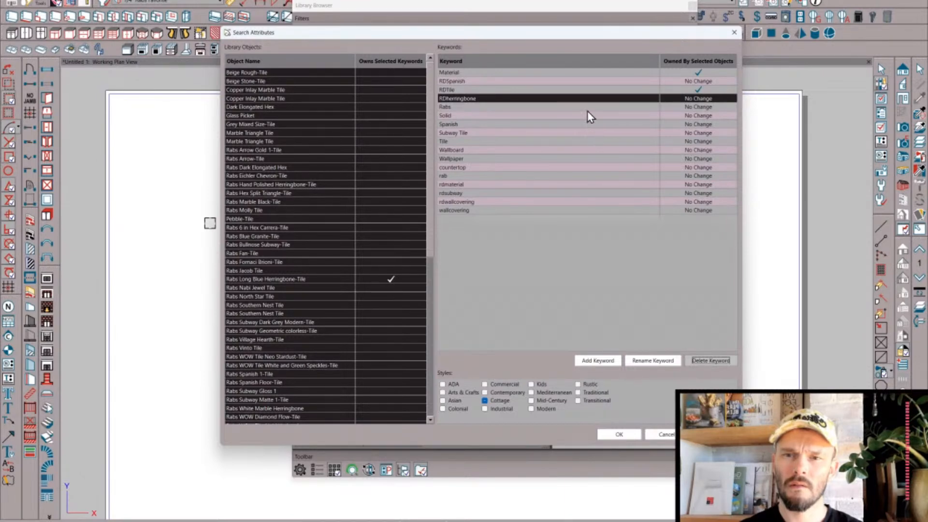
# - Delete the Rabs and Solid keywords and assign the Tile keyword to all the selected tile materials
pyautogui.click(590, 108)
pyautogui.click(700, 360)
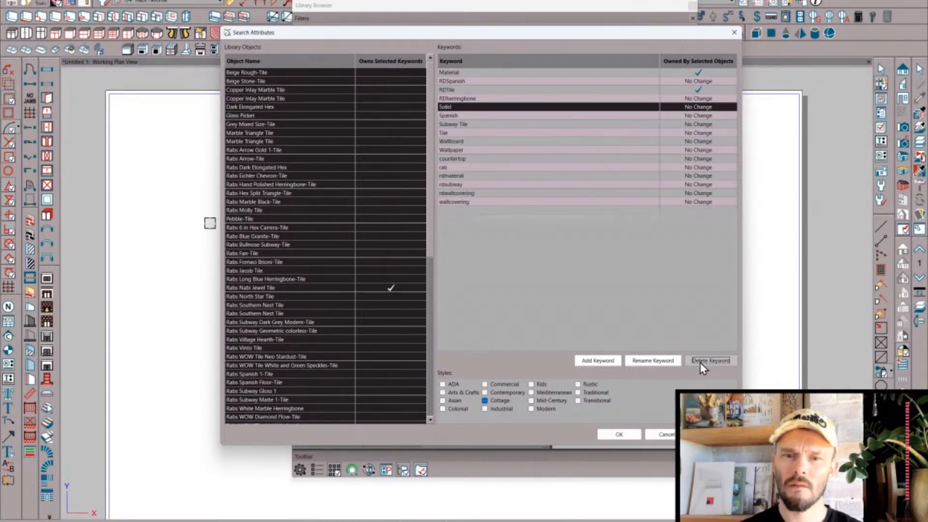
pyautogui.click(701, 361)
pyautogui.click(591, 132)
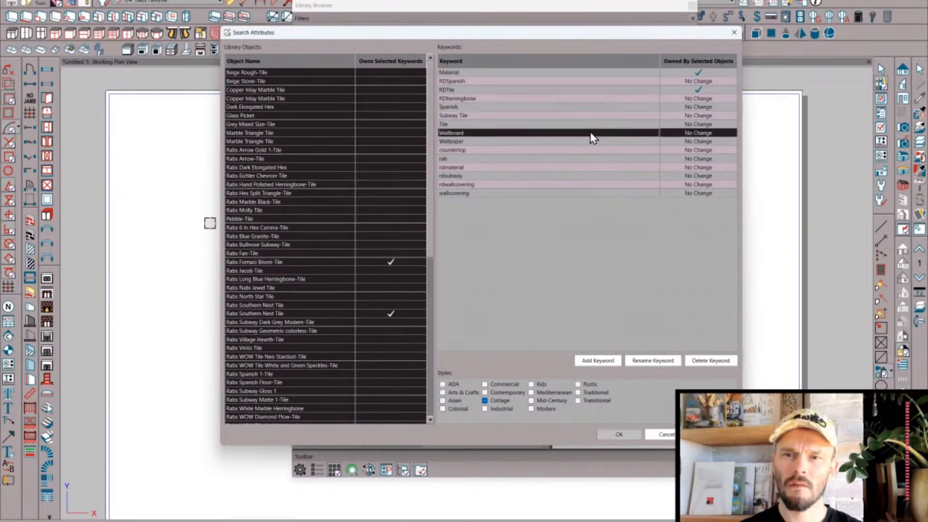
pyautogui.click(595, 126)
pyautogui.click(698, 125)
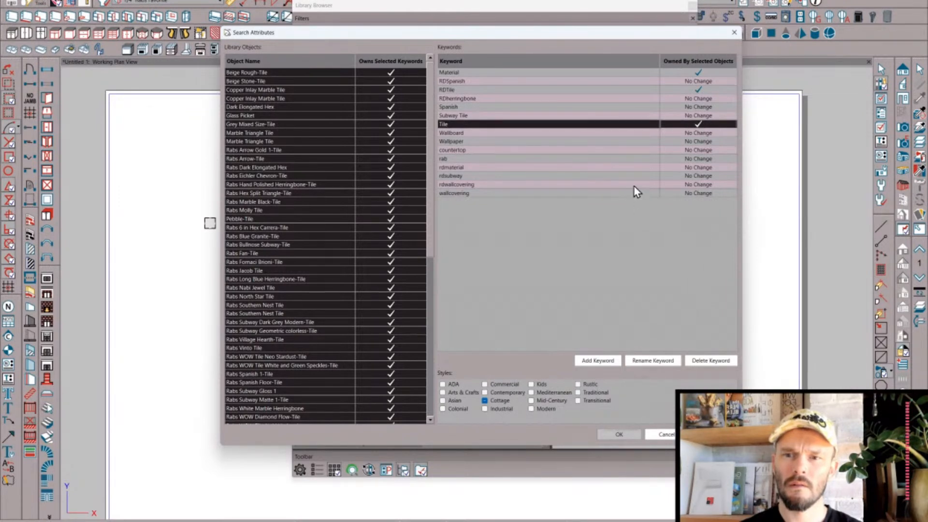
# - Delete the Wallboard, Wallpaper and countertop keywords and assign the rab keyword to all the selected tile materials
pyautogui.click(632, 134)
pyautogui.click(700, 360)
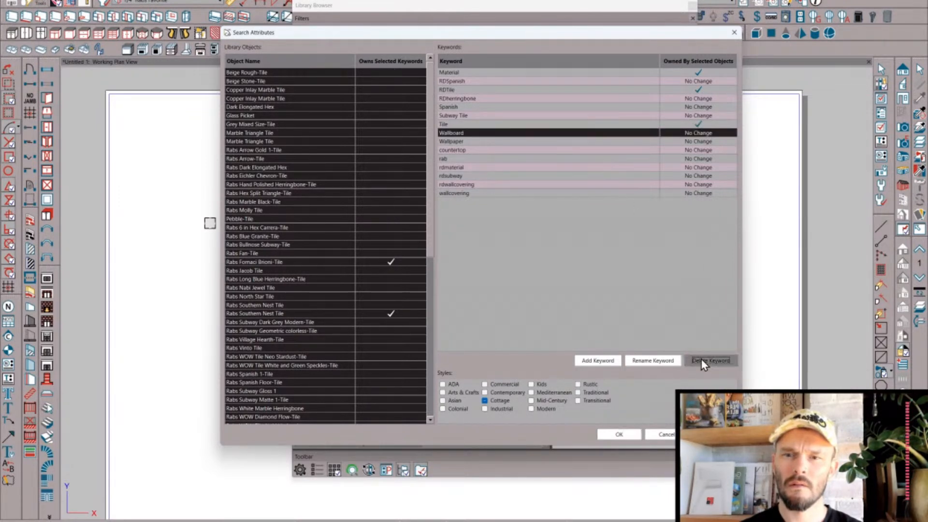
pyautogui.click(701, 359)
pyautogui.click(701, 360)
pyautogui.click(699, 133)
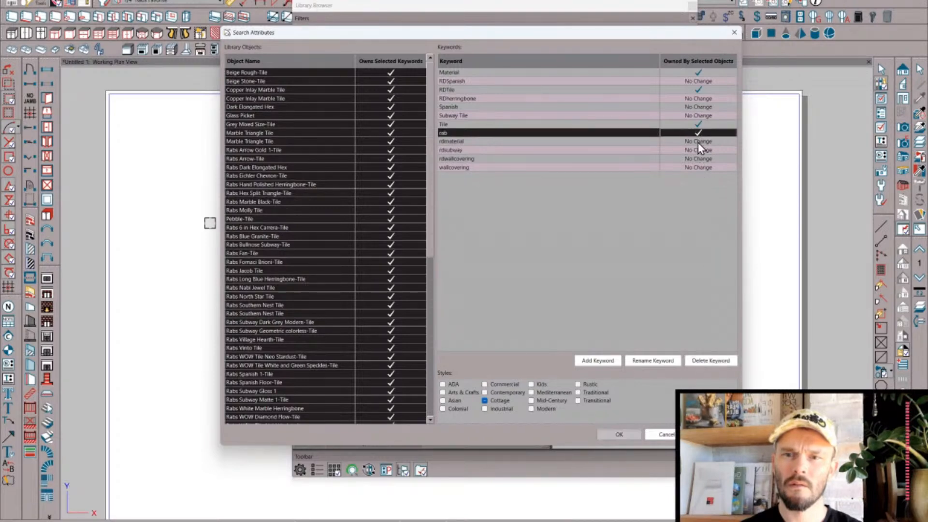
# - Delete the rdmaterial, rdwallcovering and wallcovering keywords from the selected tile materials and apply the search attribute changes
pyautogui.click(625, 141)
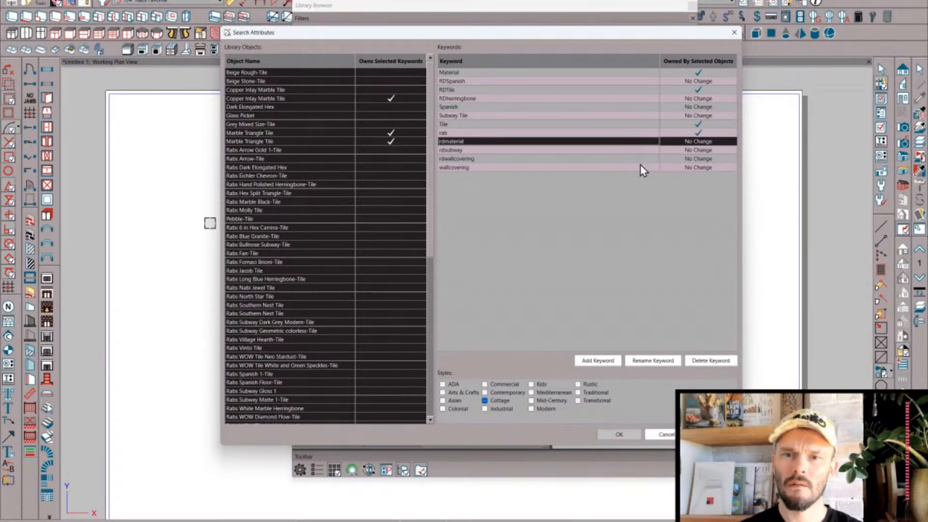
pyautogui.click(704, 360)
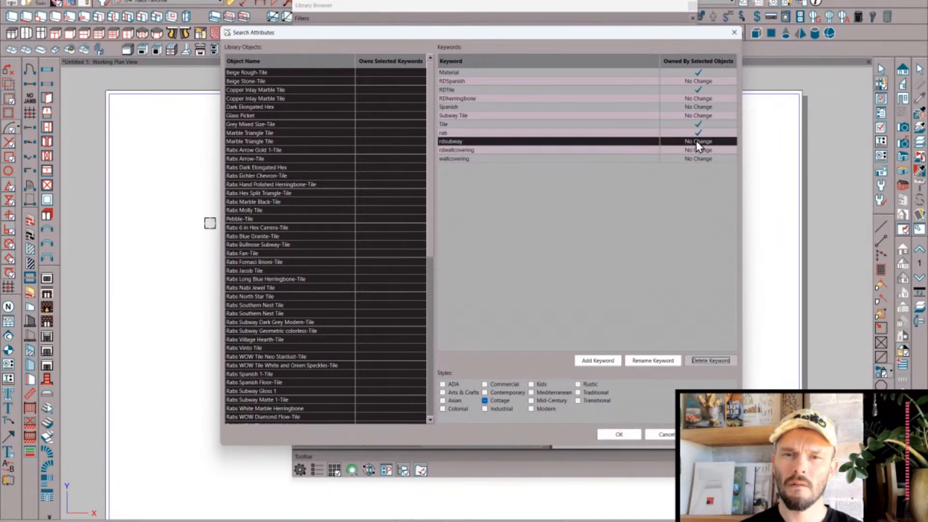
pyautogui.click(628, 151)
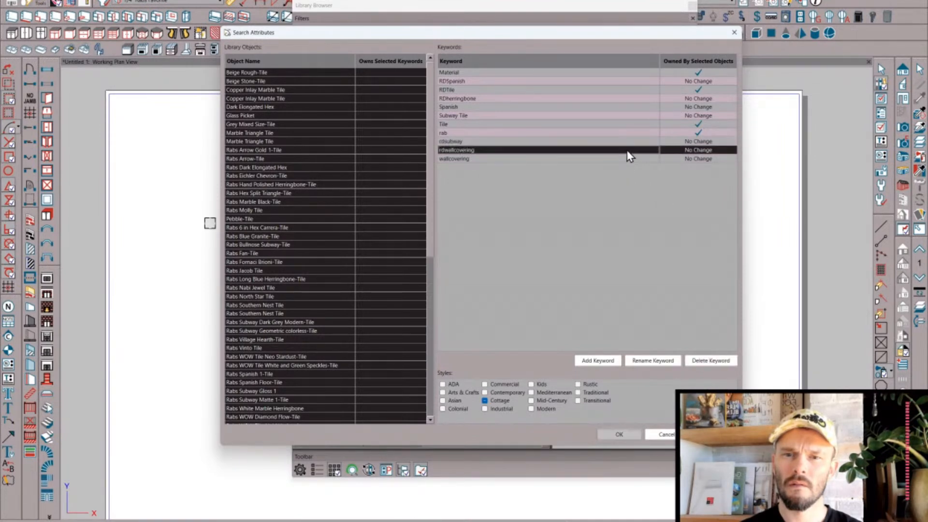
pyautogui.click(709, 360)
pyautogui.click(712, 364)
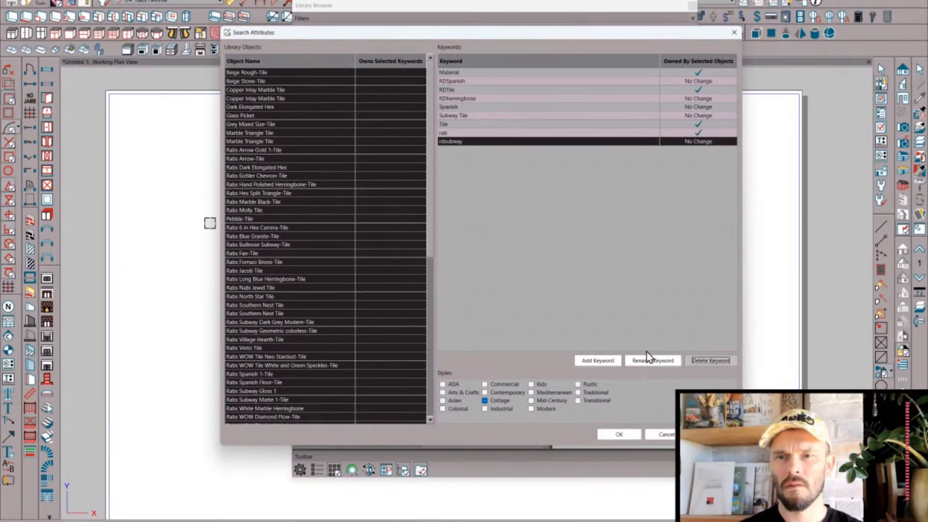
pyautogui.click(618, 435)
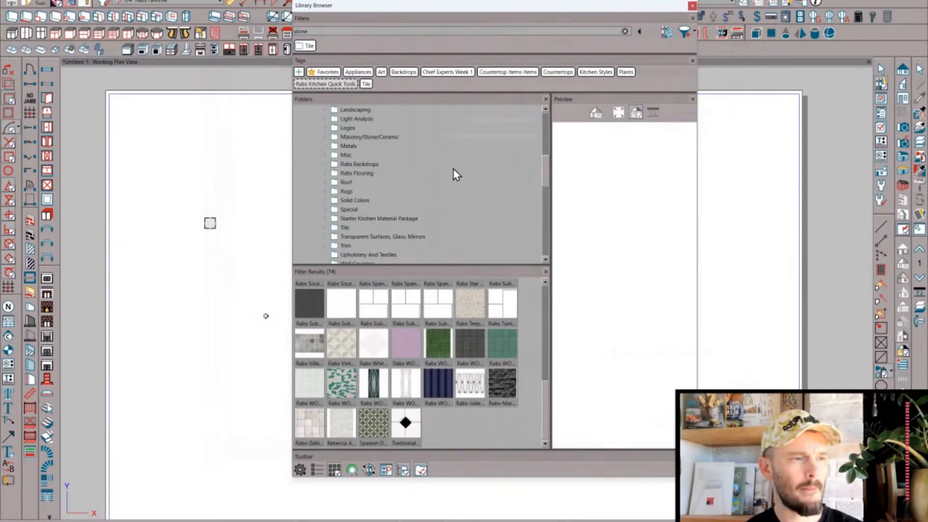
# - Select all materials in the Upholstery And Textiles folder and open their search attributes
pyautogui.scroll(-2, 349, 171)
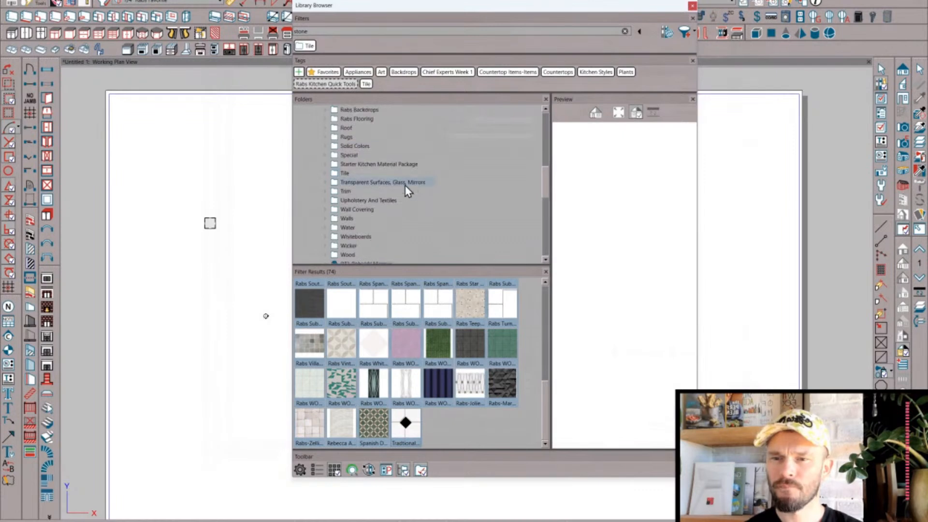
pyautogui.click(375, 183)
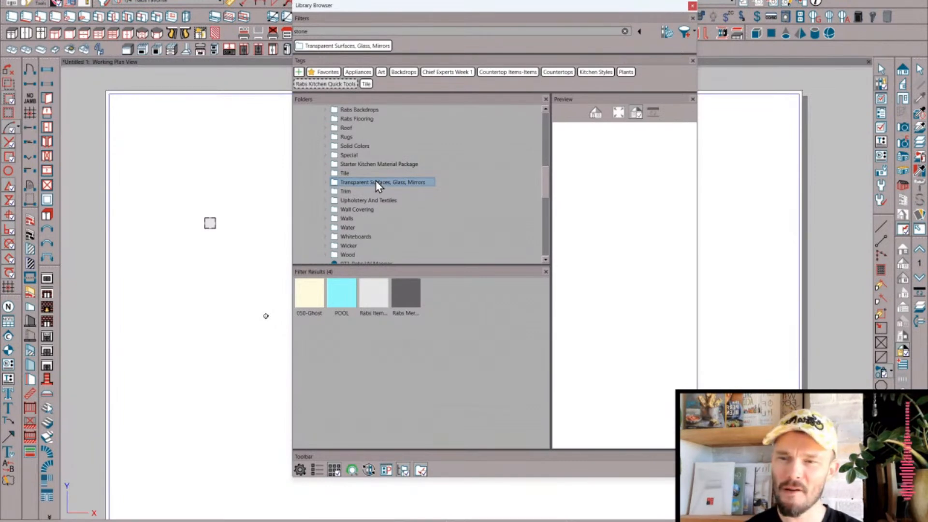
pyautogui.click(352, 191)
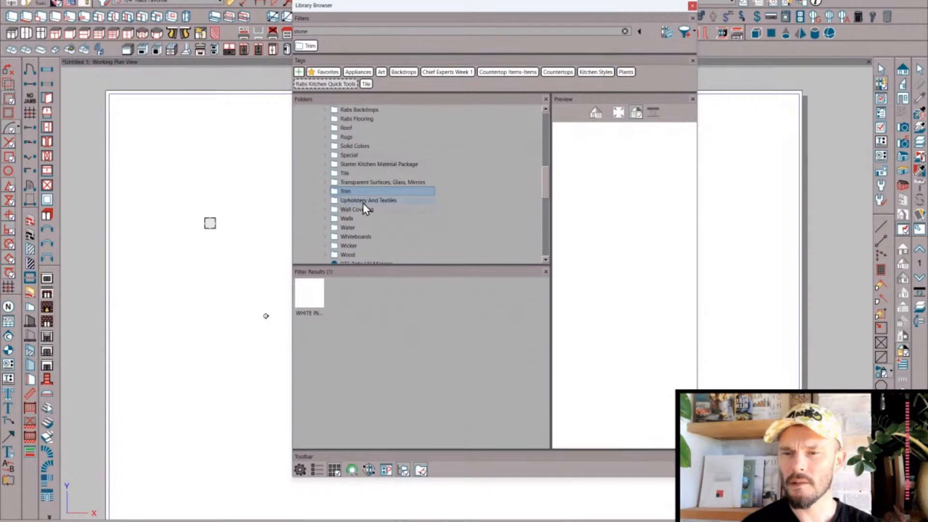
pyautogui.click(366, 201)
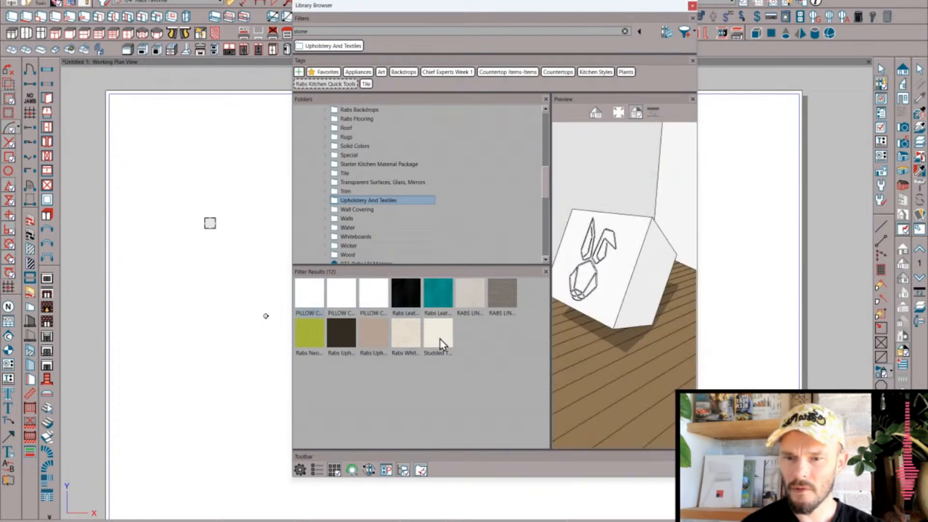
pyautogui.rightClick(439, 339)
pyautogui.click(311, 304)
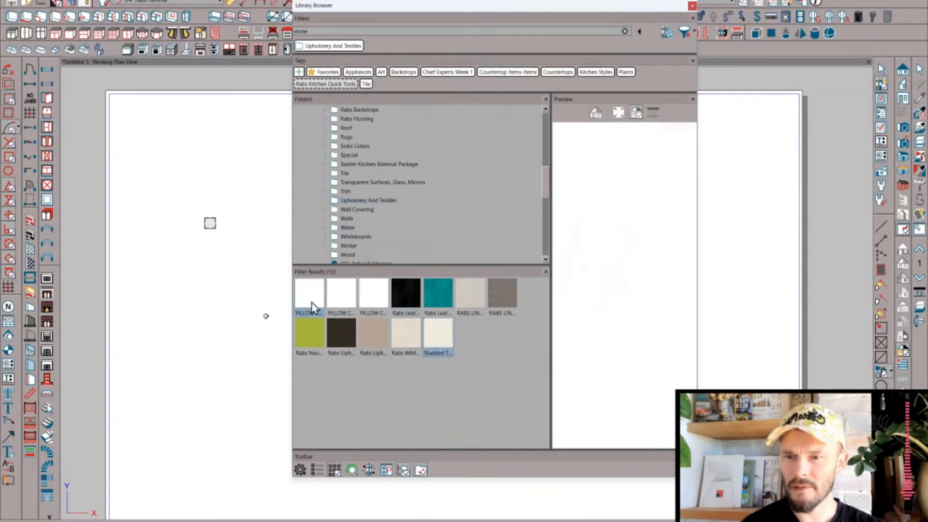
pyautogui.keyDown('shift'); pyautogui.click(435, 339); pyautogui.keyUp('shift')
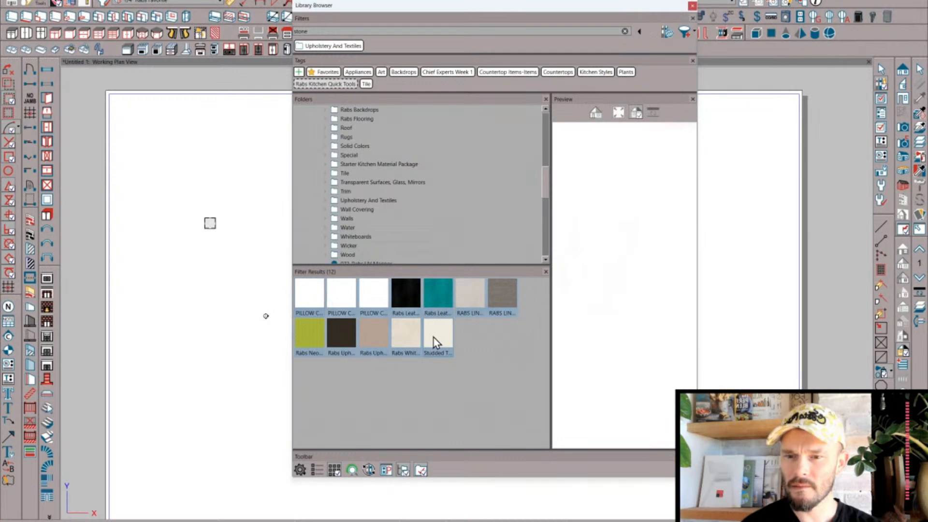
pyautogui.rightClick(434, 337)
pyautogui.click(468, 390)
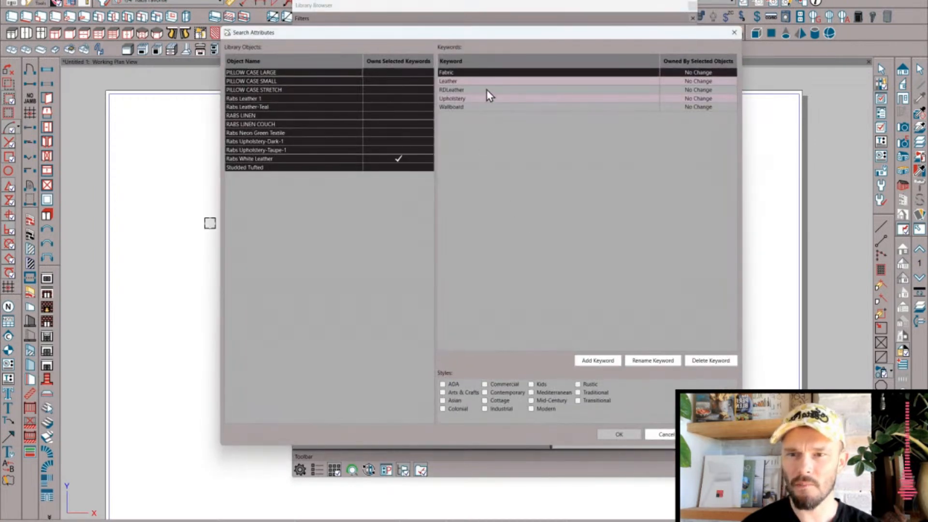
# - Assign the Fabric and Upholstery keywords to all the selected upholstery materials and delete the Wallboard keyword
pyautogui.click(696, 72)
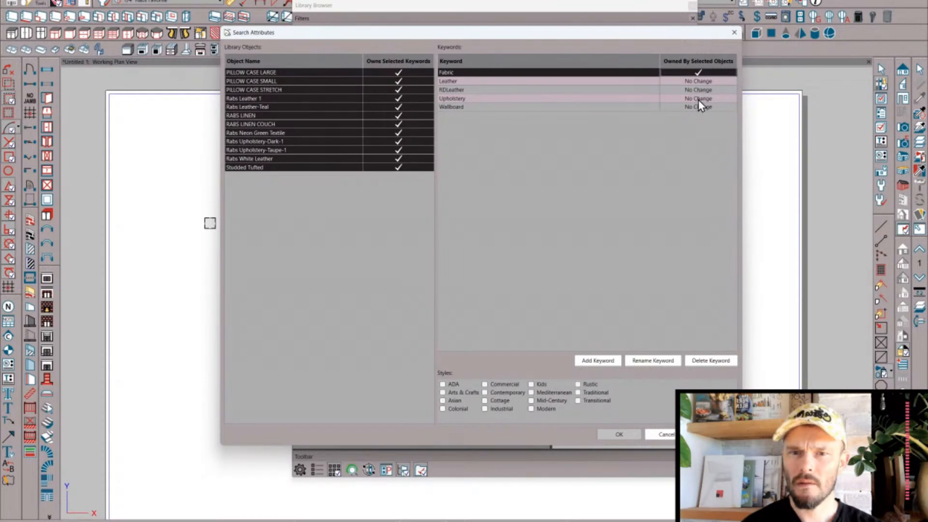
pyautogui.click(697, 100)
pyautogui.click(623, 107)
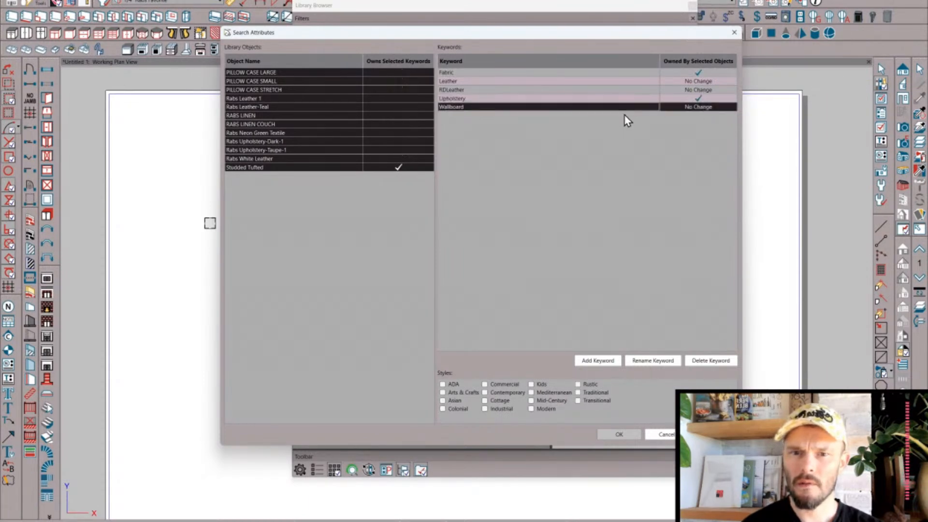
pyautogui.click(711, 360)
# - Add the new keywords Rab, RDUpholstery and RDFabric to the selected upholstery materials and apply the changes
pyautogui.click(588, 360)
pyautogui.write('Rab')
pyautogui.press('Return')
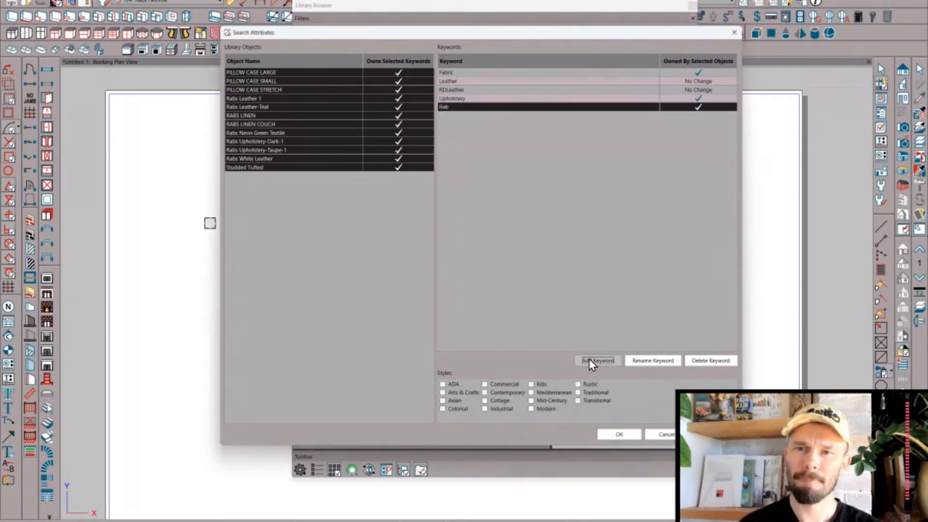
pyautogui.click(590, 360)
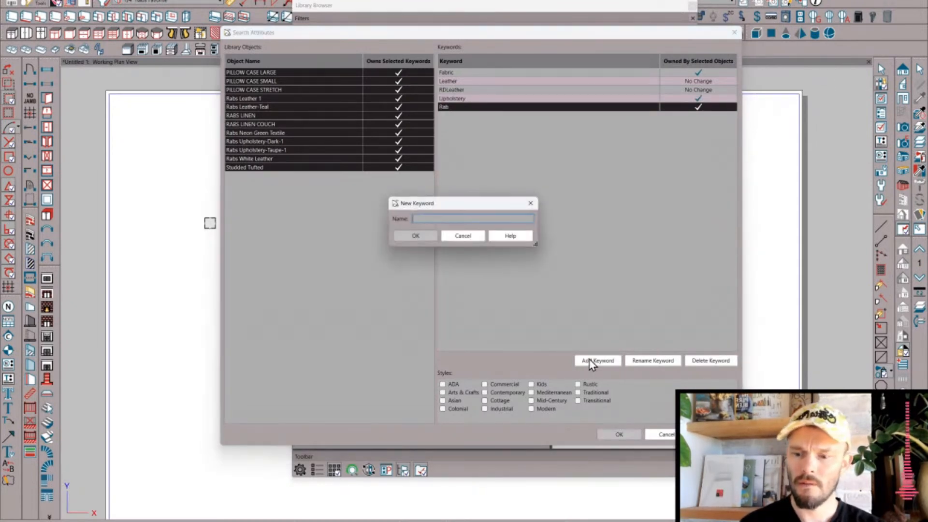
pyautogui.write('RDUpholstery')
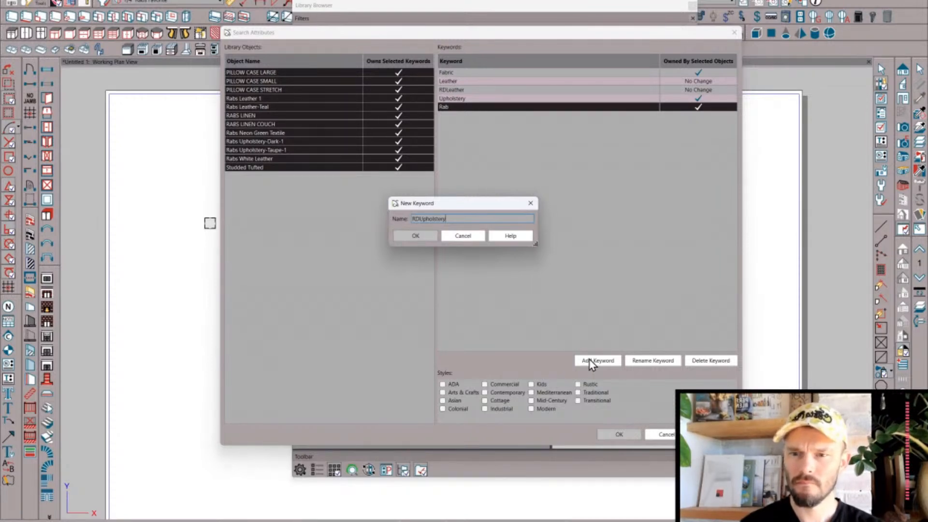
pyautogui.press('Return')
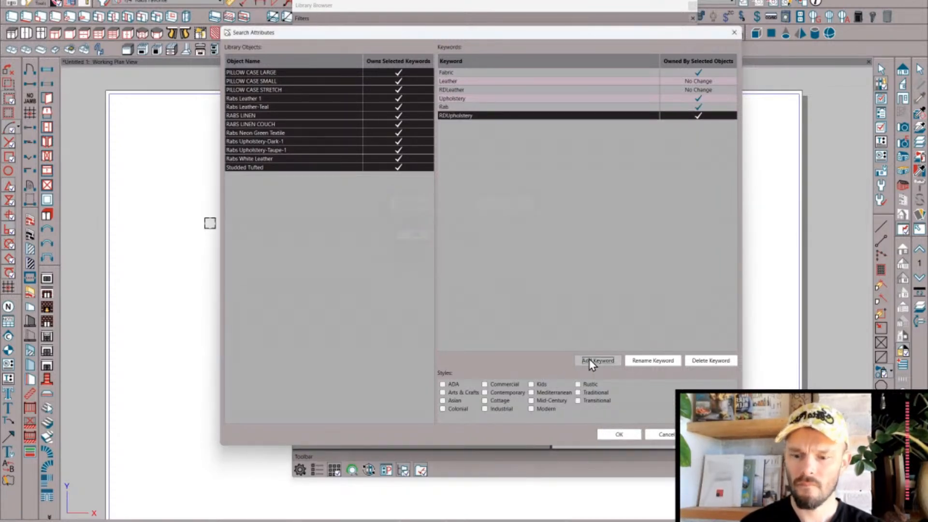
pyautogui.click(590, 361)
pyautogui.write('RDFabric')
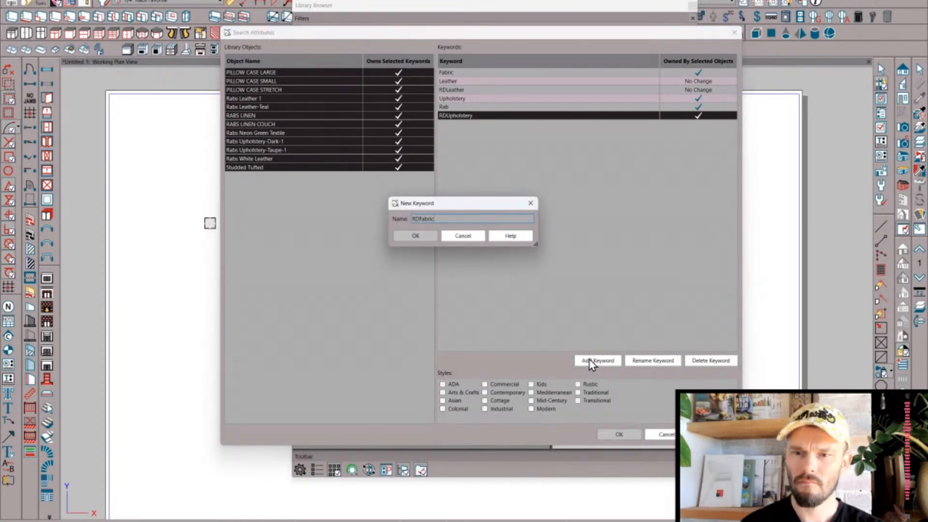
pyautogui.press('Return')
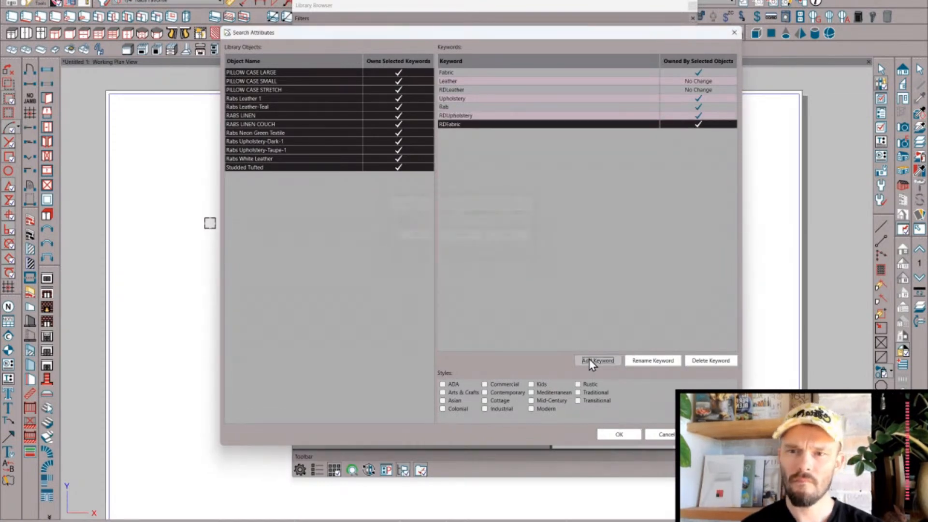
pyautogui.click(621, 434)
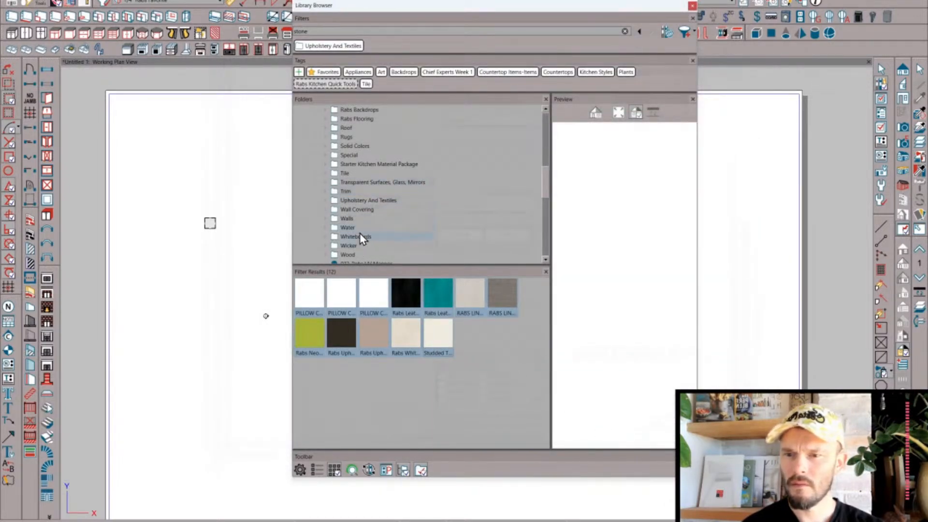
# - Select all materials in the Wall Covering folder and open their search attributes
pyautogui.click(359, 211)
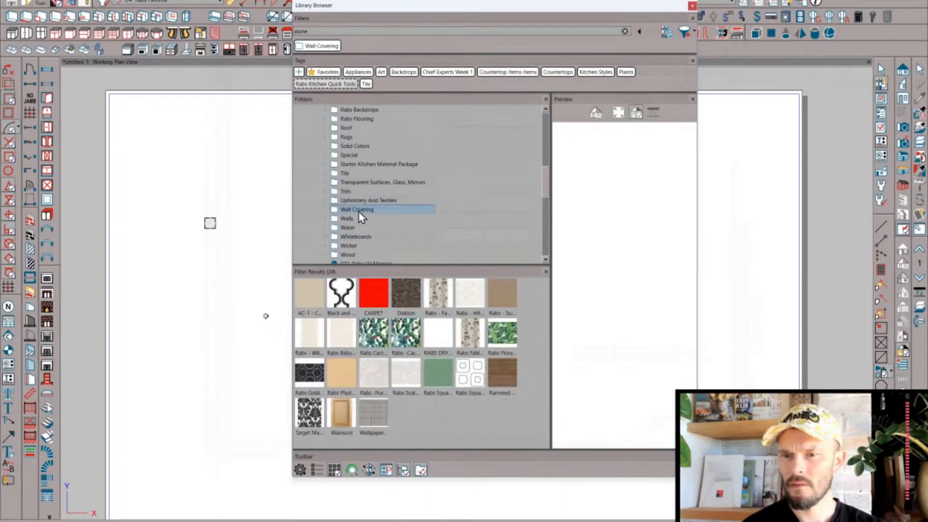
pyautogui.click(372, 409)
pyautogui.hotkey('ctrl', 'a')
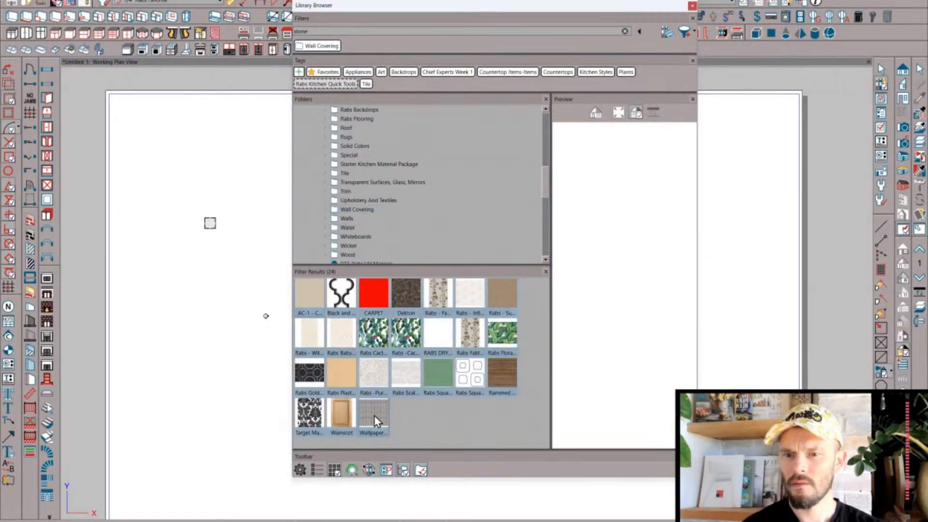
pyautogui.rightClick(374, 415)
pyautogui.click(409, 470)
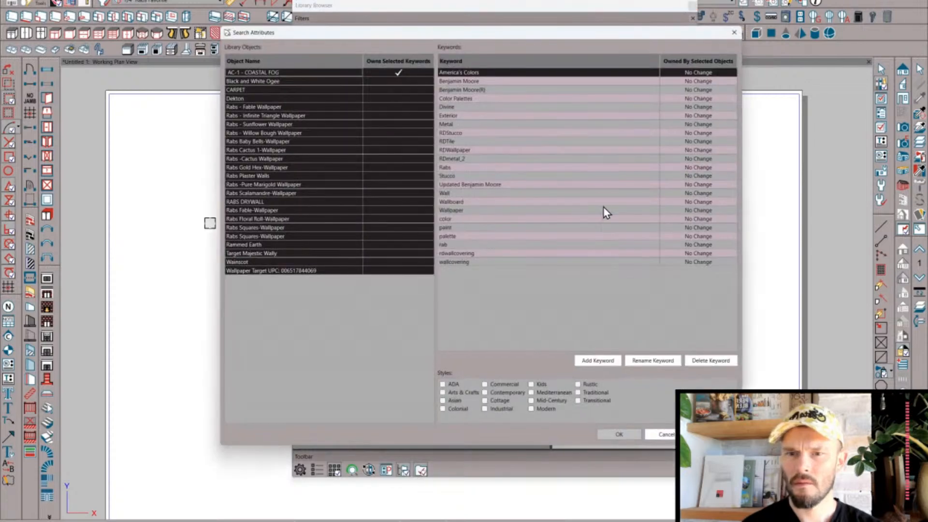
# - Delete every keyword of the selected wall covering materials except rab, rdwallcovering and wallcovering
pyautogui.click(702, 361)
pyautogui.click(703, 361)
pyautogui.click(703, 361)
pyautogui.click(702, 361)
pyautogui.click(703, 361)
pyautogui.click(703, 361)
pyautogui.click(702, 361)
pyautogui.click(703, 361)
pyautogui.click(702, 361)
pyautogui.click(702, 361)
pyautogui.click(702, 361)
pyautogui.click(703, 361)
pyautogui.click(703, 361)
pyautogui.click(703, 361)
pyautogui.click(702, 360)
pyautogui.click(702, 361)
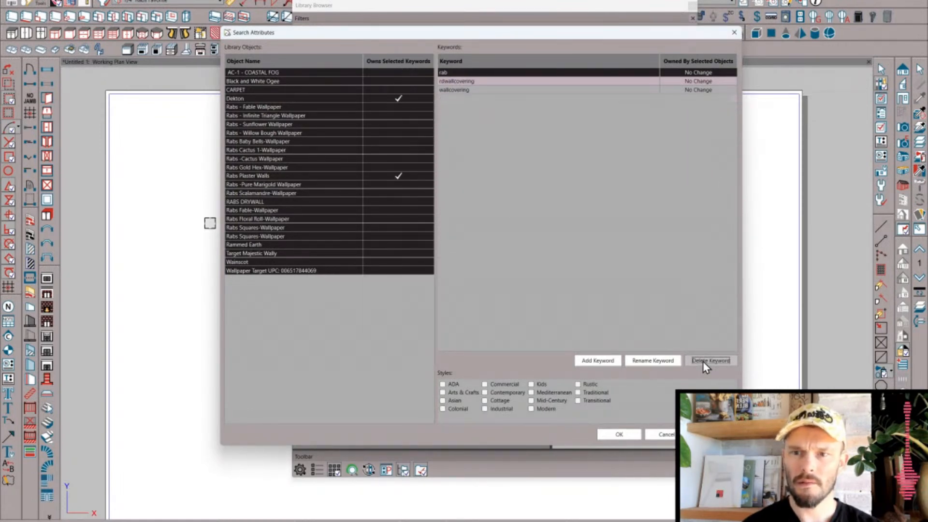
# - Assign the rab, rdwallcovering and wallcovering keywords to all the selected wall covering materials
pyautogui.click(696, 81)
pyautogui.click(697, 73)
pyautogui.click(698, 89)
# - Add the new keywords Wallpaper and RDWallpaper to the selected wall covering materials and apply the changes
pyautogui.click(597, 360)
pyautogui.write('Wallpaper')
pyautogui.press('Return')
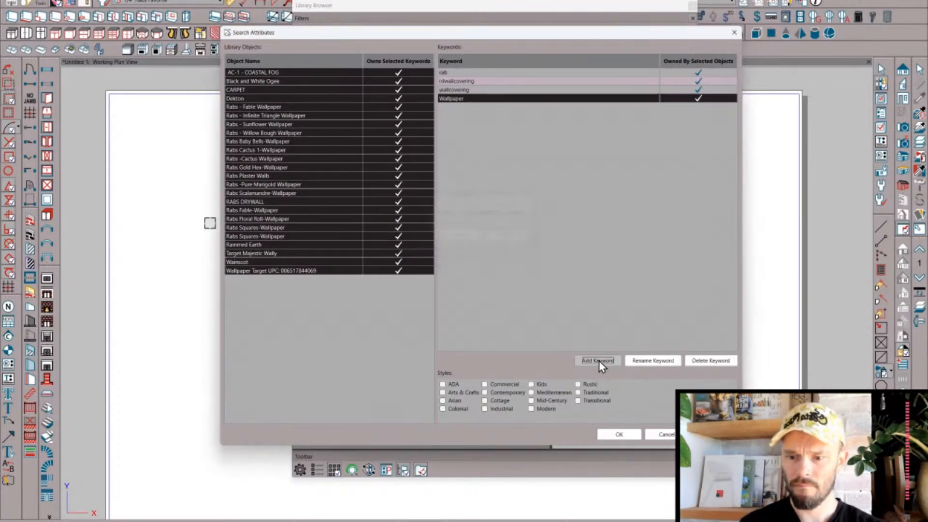
pyautogui.click(599, 361)
pyautogui.write('RDWallpaper')
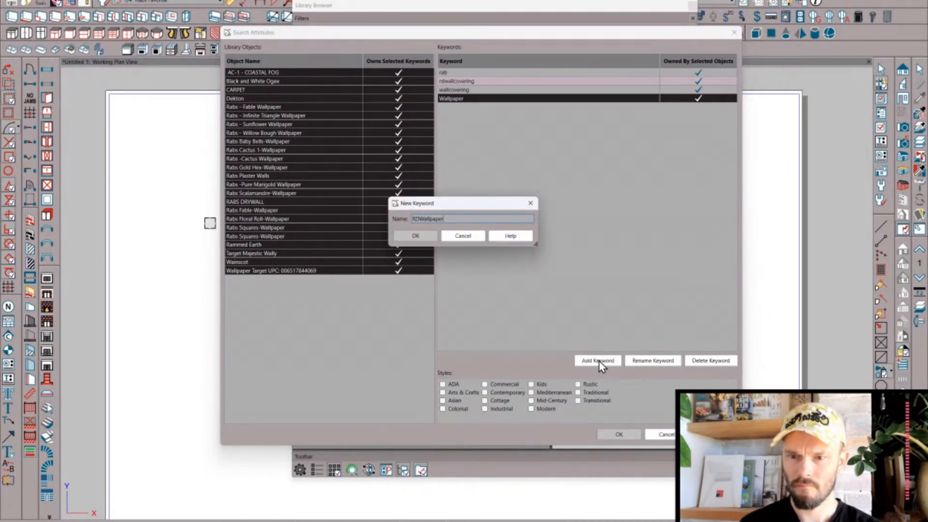
pyautogui.press('Return')
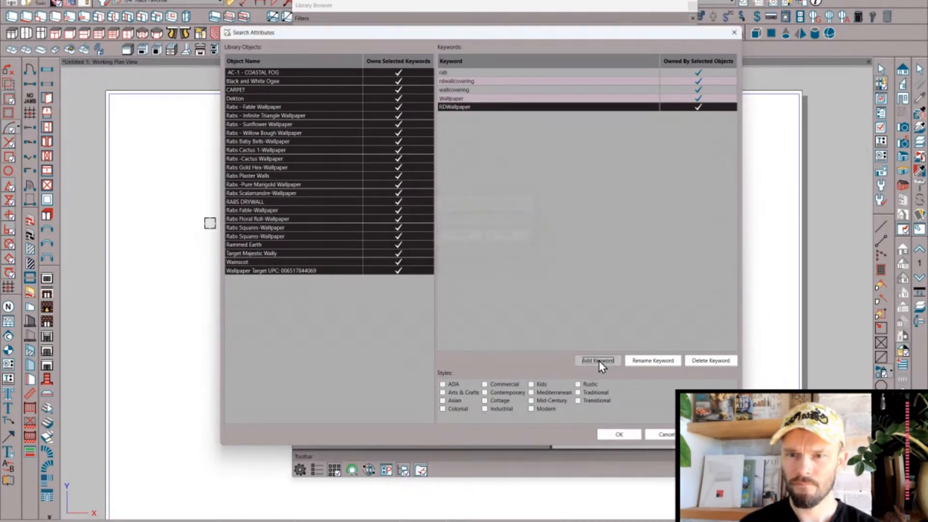
pyautogui.click(627, 433)
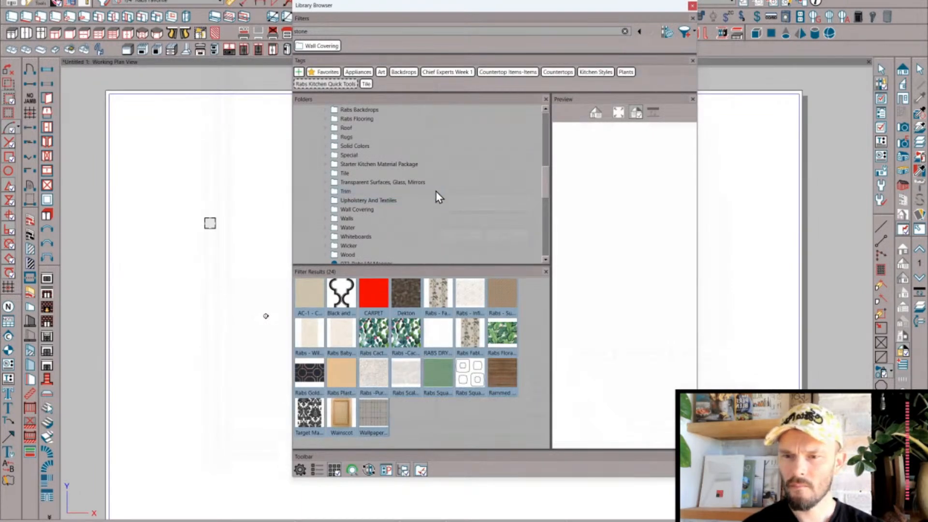
# - Select all materials in the Walls folder and open their search attributes
pyautogui.click(360, 218)
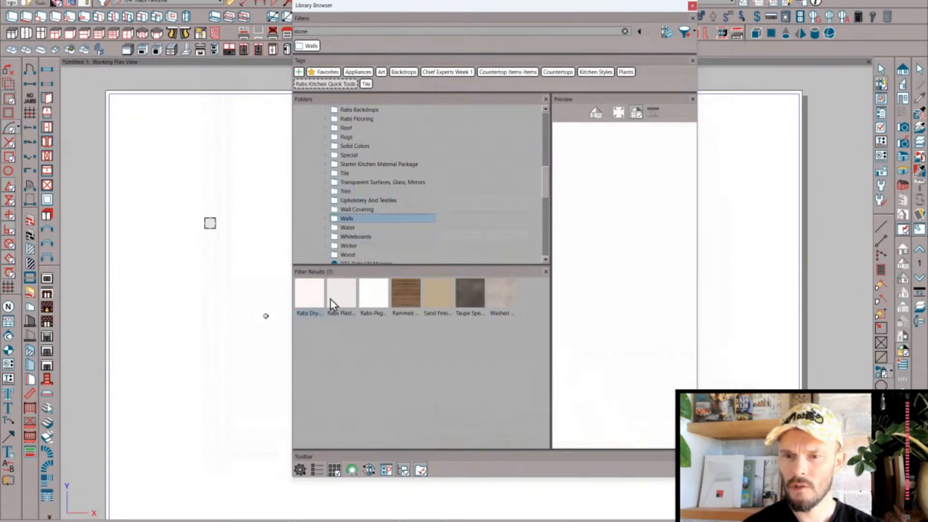
pyautogui.rightClick(499, 293)
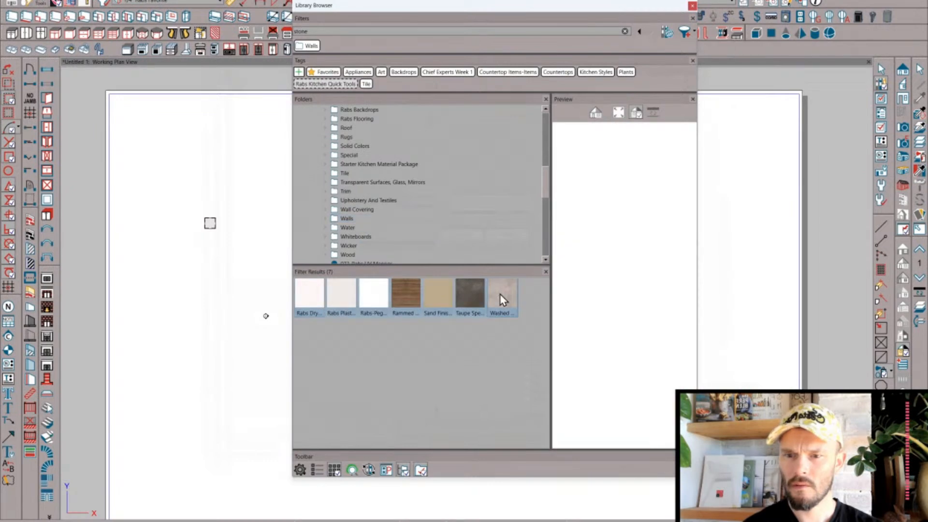
pyautogui.click(540, 349)
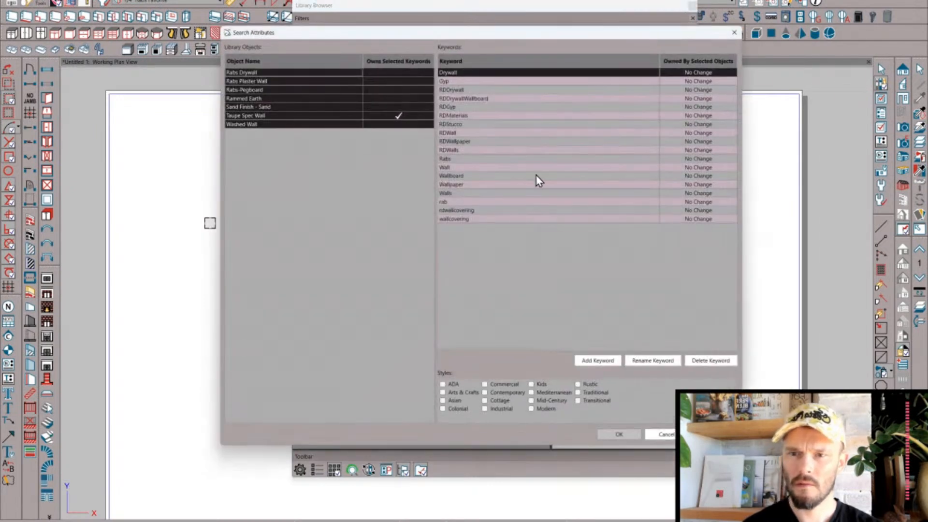
# - Delete every keyword of the selected wall materials except rdwallcovering and wallcovering
pyautogui.click(697, 362)
pyautogui.click(698, 363)
pyautogui.click(698, 362)
pyautogui.click(698, 362)
pyautogui.click(698, 362)
pyautogui.click(698, 362)
pyautogui.click(698, 362)
pyautogui.click(698, 363)
pyautogui.click(698, 362)
pyautogui.click(698, 362)
pyautogui.click(698, 363)
pyautogui.click(698, 363)
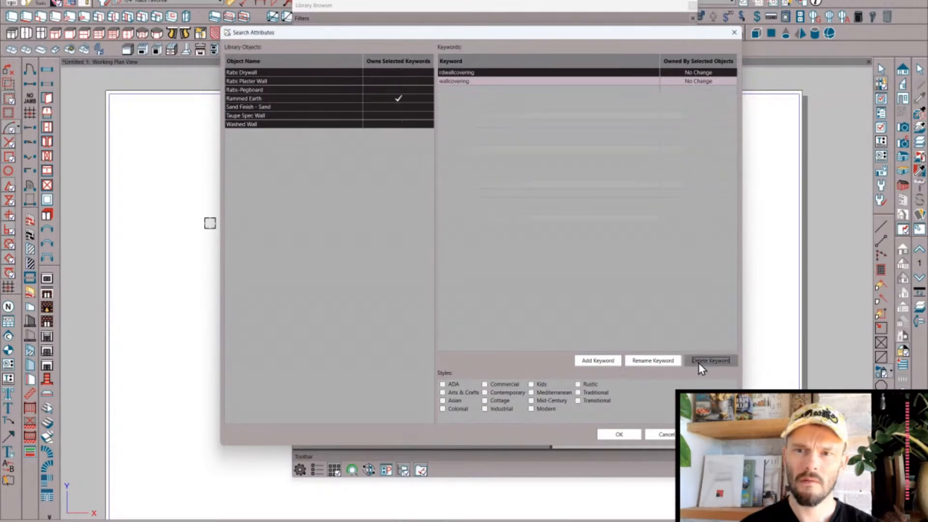
# - Delete the rdwallcovering and wallcovering keywords from the selected wall materials and add the keyword Rab
pyautogui.click(697, 363)
pyautogui.click(698, 362)
pyautogui.click(599, 361)
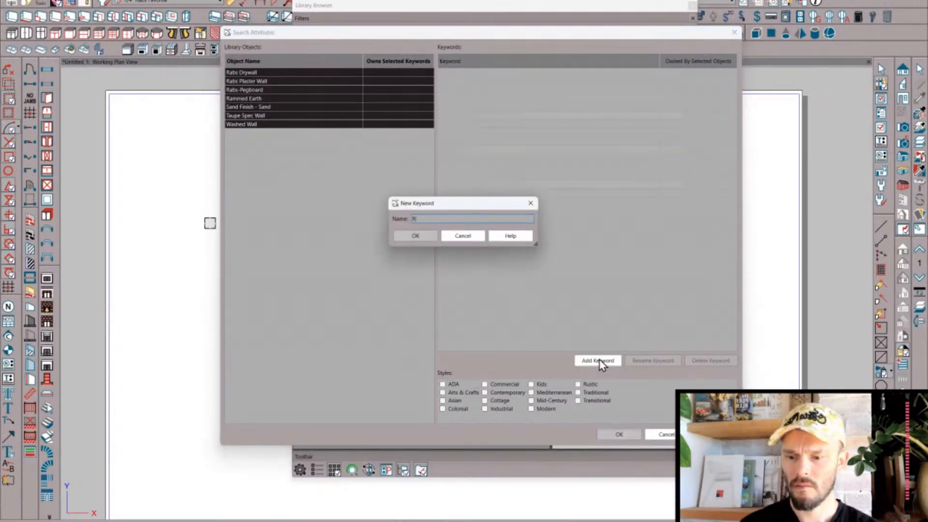
pyautogui.write('Rab')
pyautogui.press('Return')
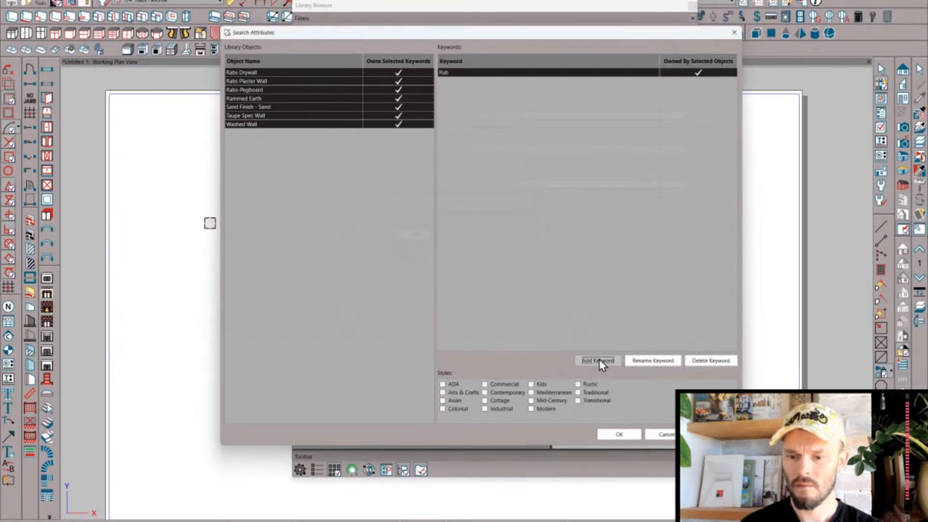
# - Add the new keywords RDWall and RDWallCovering to all the selected wall materials
pyautogui.click(598, 361)
pyautogui.write('RDW')
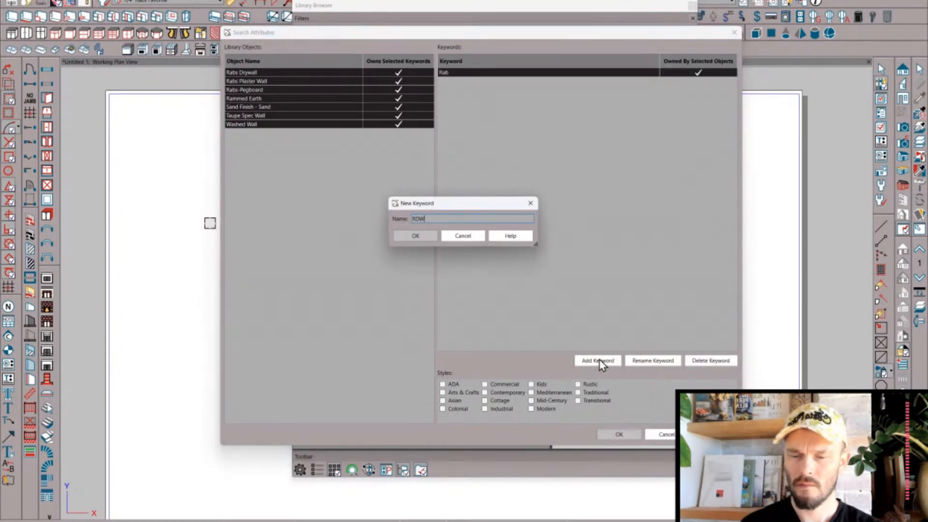
pyautogui.write('all')
pyautogui.press('Return')
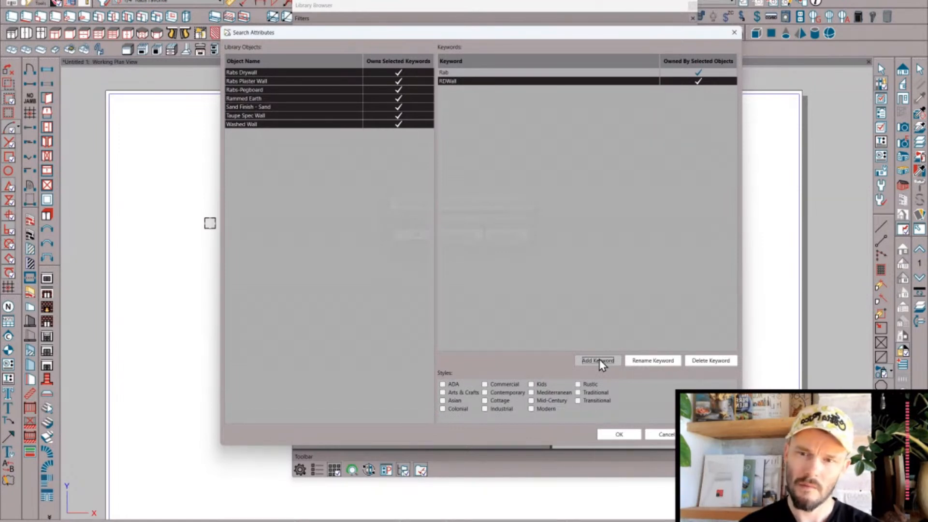
pyautogui.click(599, 362)
pyautogui.write('RDWallCovering')
pyautogui.press('Return')
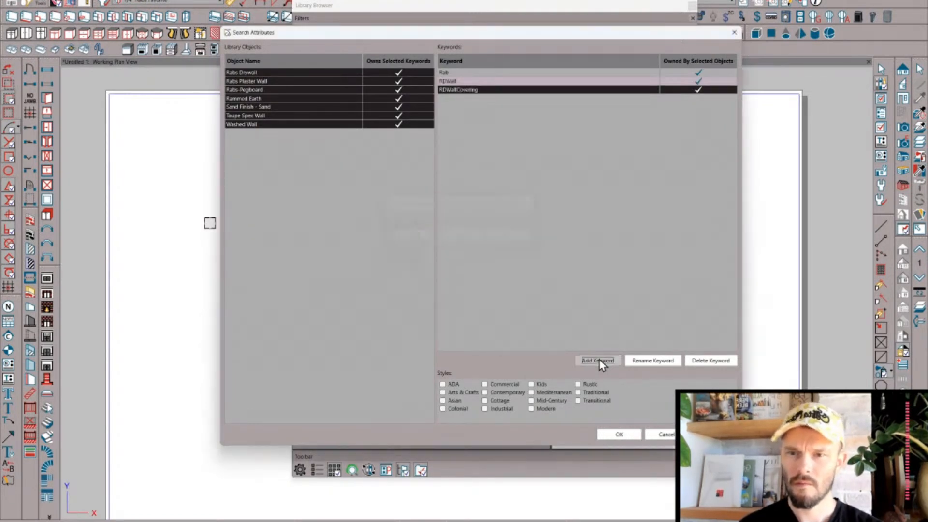
# - Add the new keywords RDGyp and Gyp to the selected wall materials and apply the keyword changes
pyautogui.click(600, 361)
pyautogui.write('RDGyp')
pyautogui.press('Return')
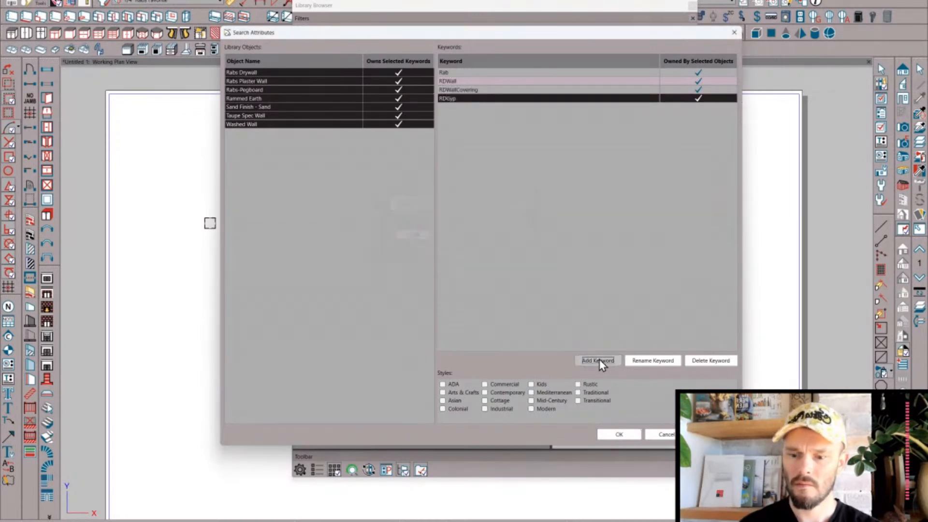
pyautogui.click(600, 360)
pyautogui.write('Gyp')
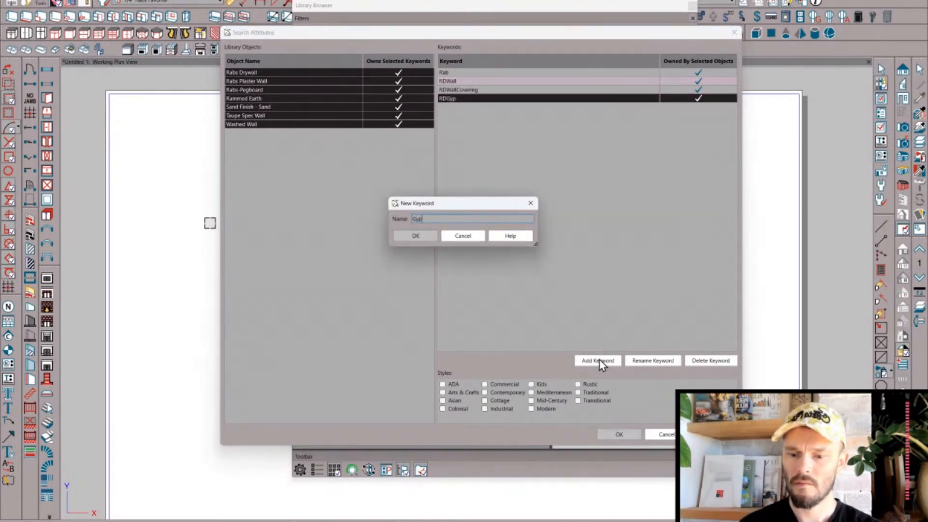
pyautogui.press('Return')
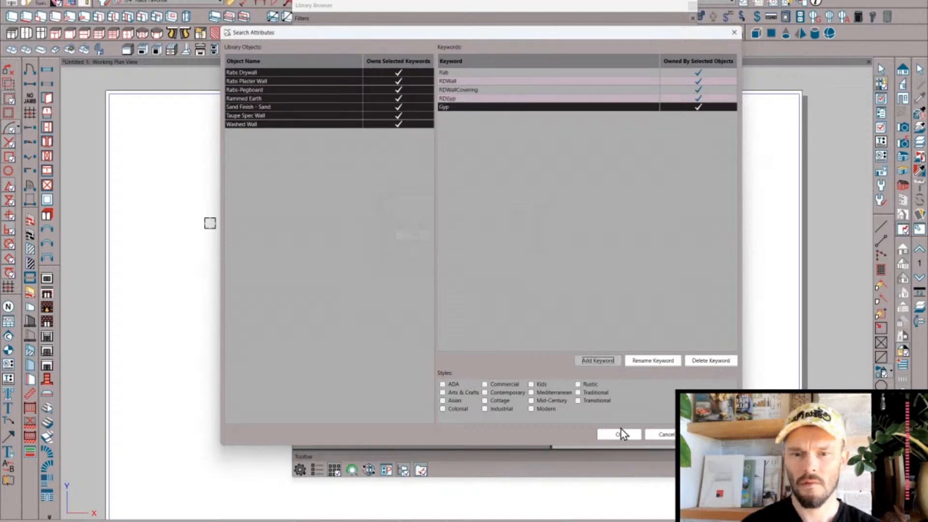
pyautogui.click(618, 434)
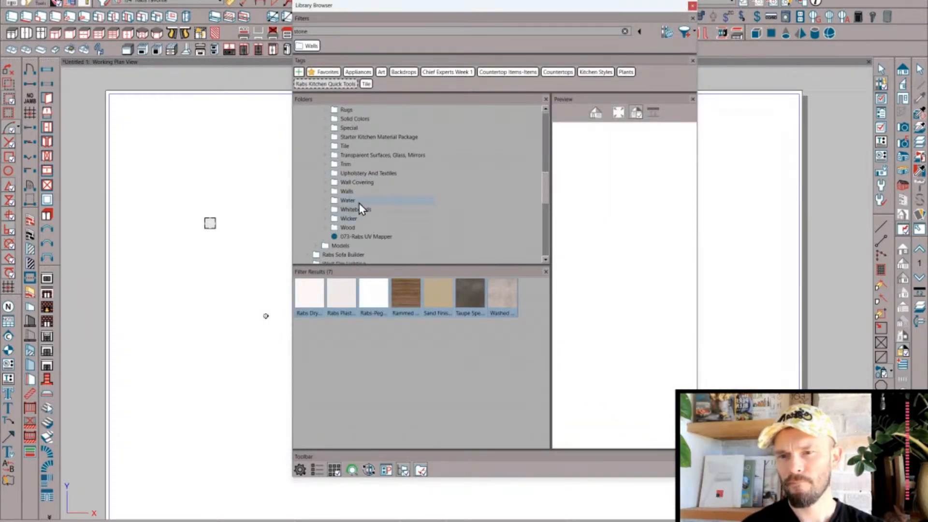
# - Look through the contents of the Water, Whiteboards and Wicker material folders
pyautogui.click(358, 202)
pyautogui.click(350, 211)
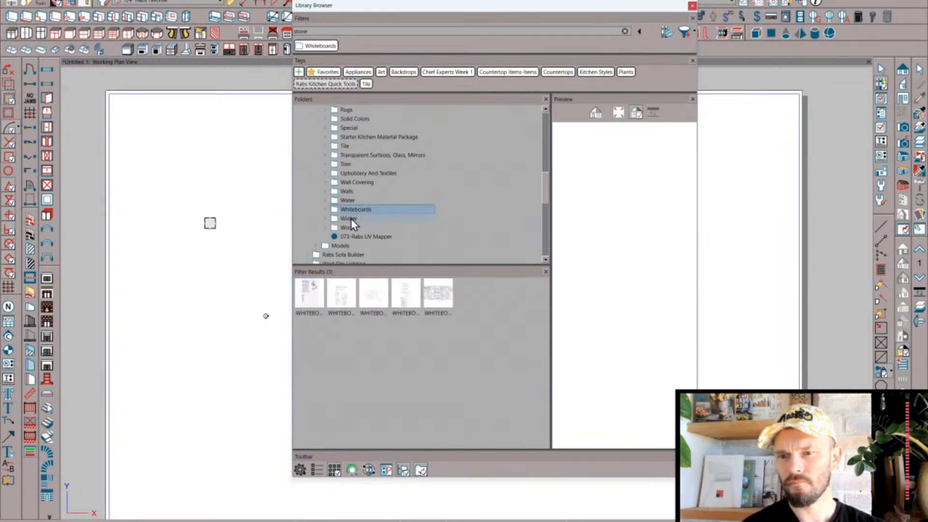
pyautogui.click(351, 218)
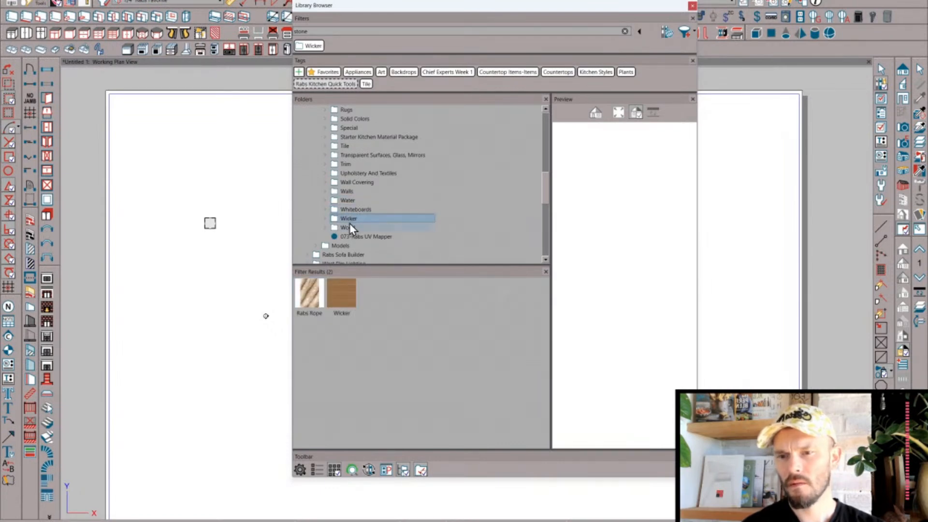
pyautogui.click(350, 212)
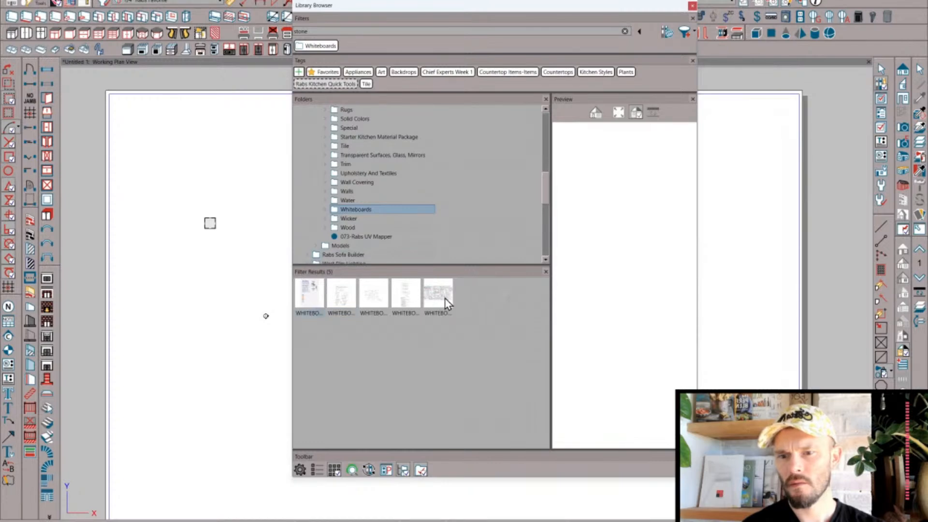
pyautogui.click(309, 296)
# - Select all materials in the Wood folder and open their search attributes
pyautogui.click(339, 231)
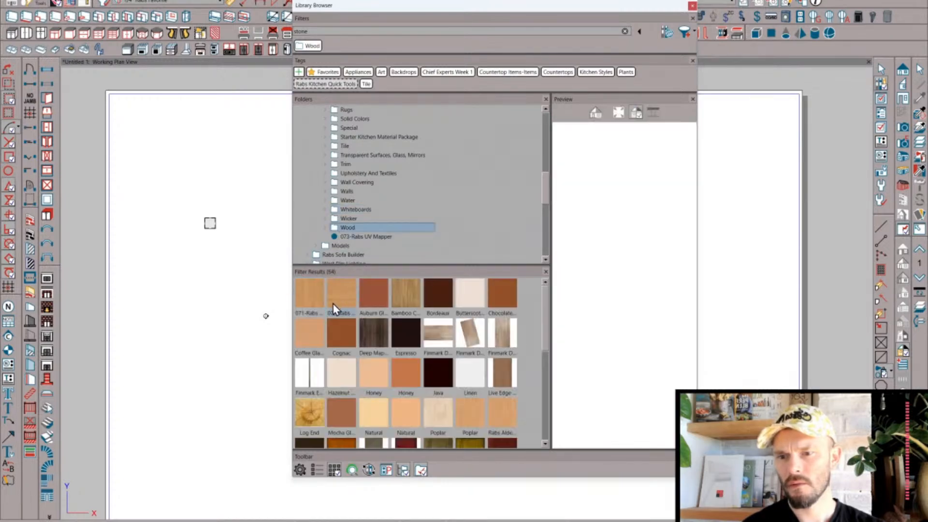
pyautogui.click(307, 296)
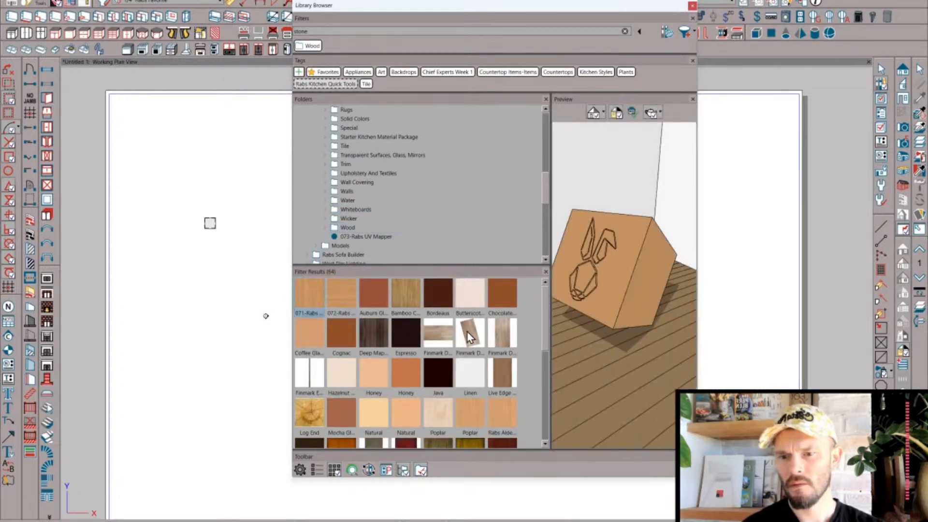
pyautogui.scroll(-5, 475, 344)
pyautogui.click(315, 426)
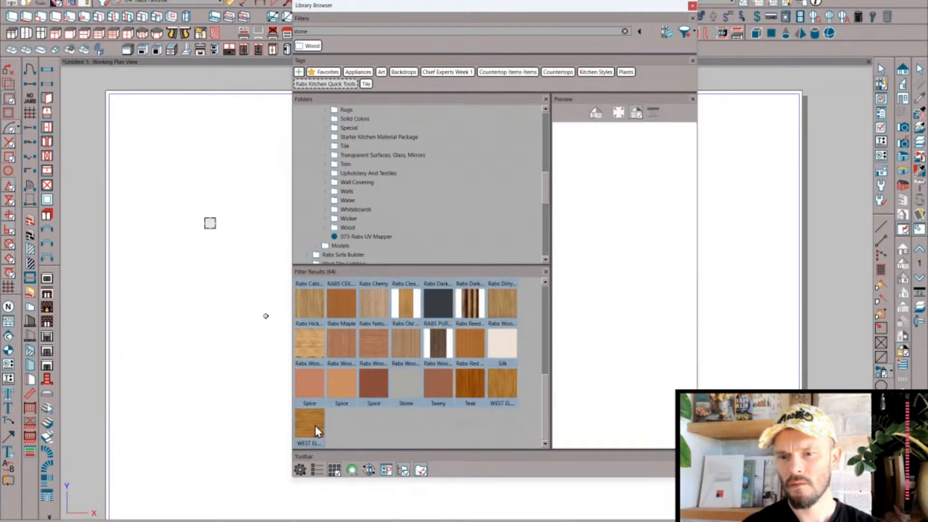
pyautogui.rightClick(315, 426)
pyautogui.click(358, 471)
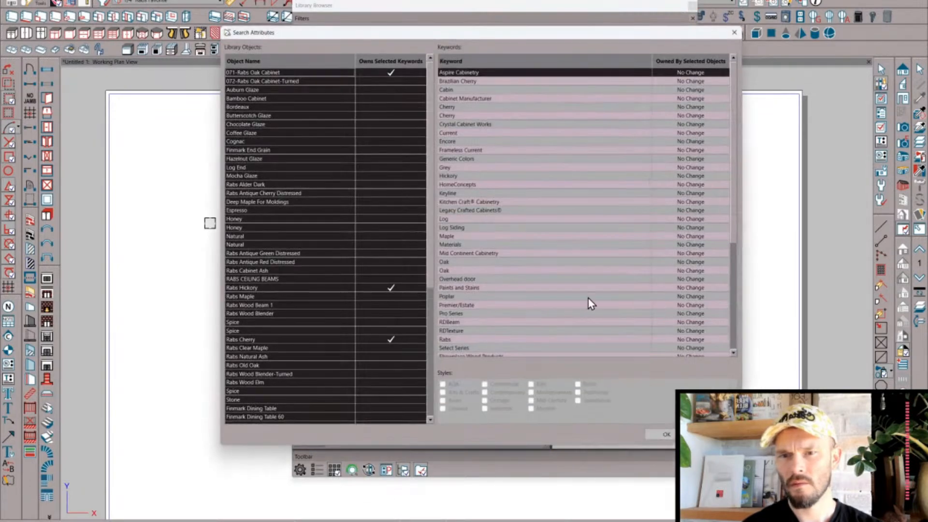
# - Review the keyword list of the selected wood materials and select every keyword from Aspire Cabinetry to rdwood
pyautogui.scroll(-6, 596, 288)
pyautogui.scroll(6, 597, 281)
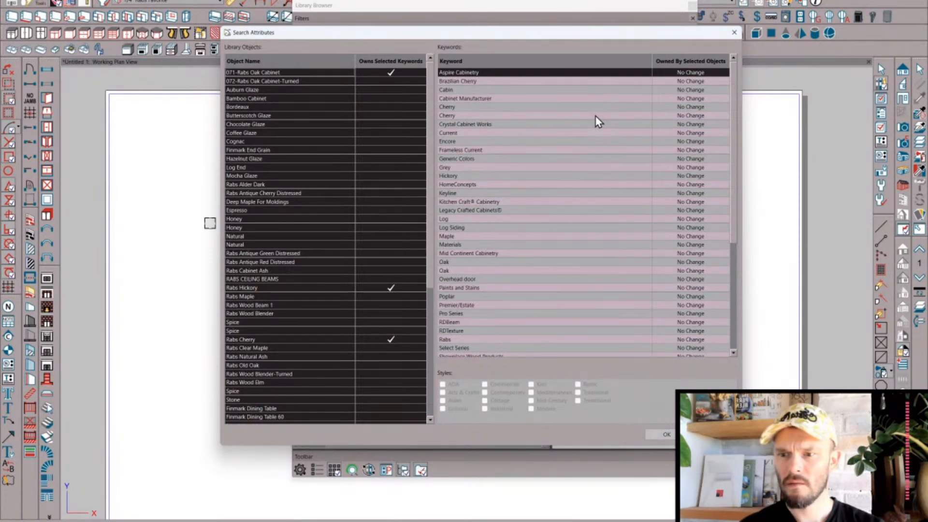
pyautogui.scroll(-6, 598, 121)
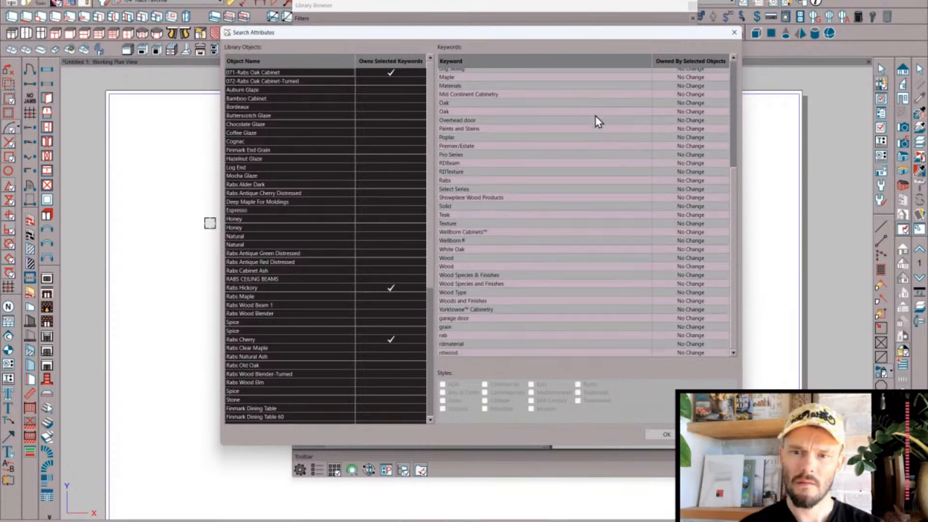
pyautogui.keyDown('shift'); pyautogui.click(594, 353); pyautogui.keyUp('shift')
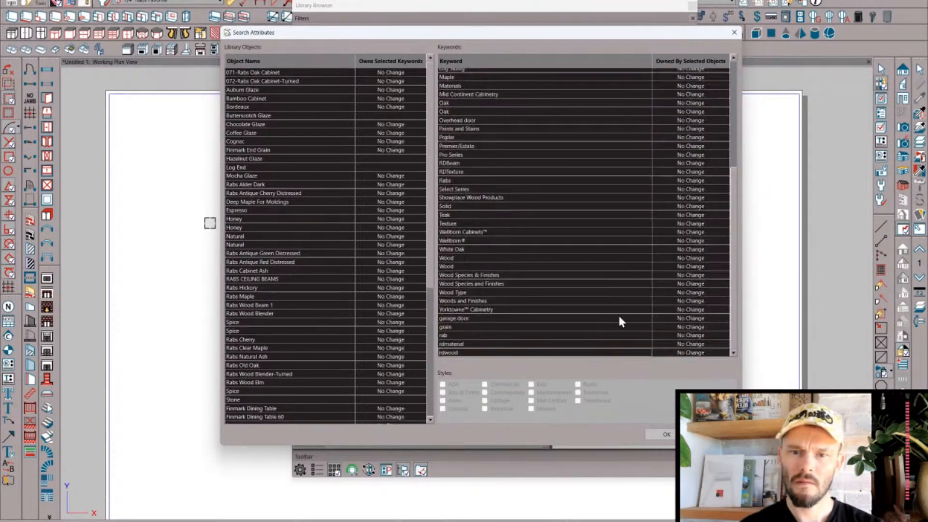
pyautogui.scroll(6, 611, 303)
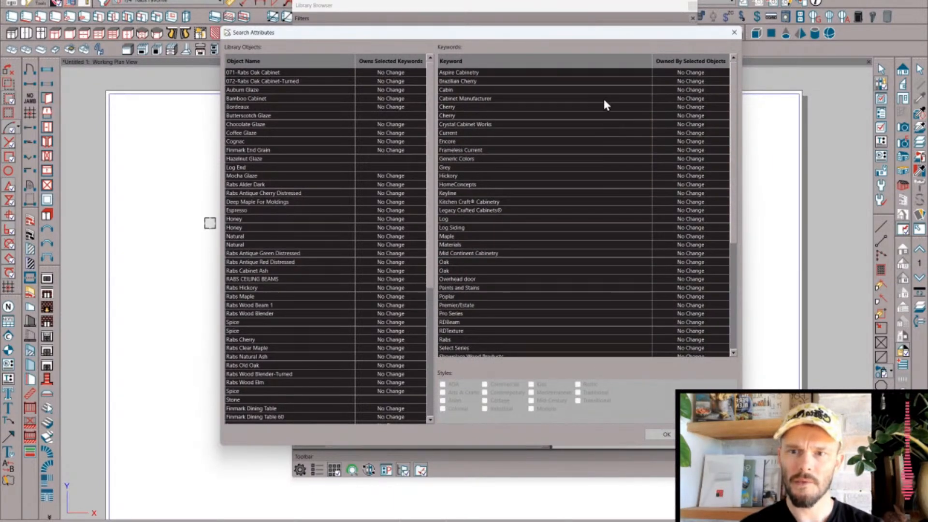
# - Check which wood materials own keywords such as Aspire Cabinetry, Cabinet Manufacturer, Hickory and Overhead door, and close the search attributes
pyautogui.click(603, 76)
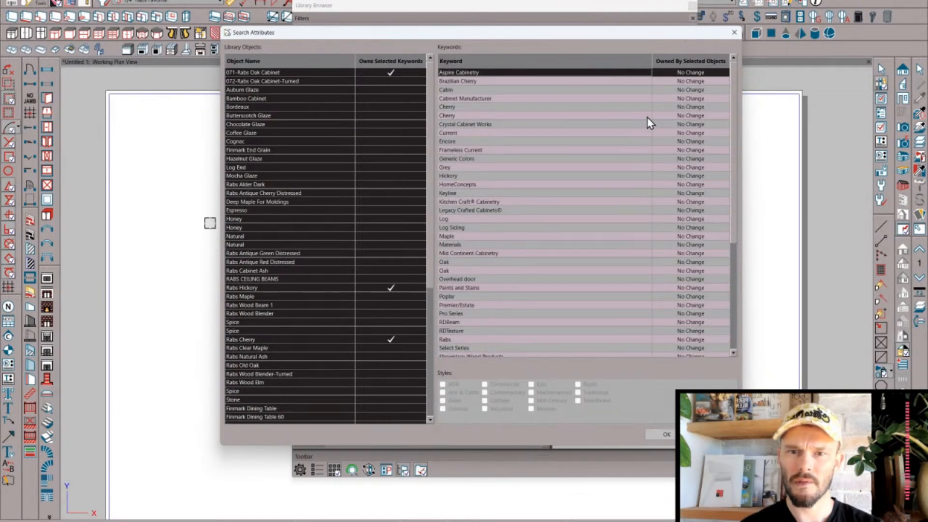
pyautogui.click(654, 99)
pyautogui.click(623, 175)
pyautogui.click(604, 279)
pyautogui.scroll(-1, 617, 258)
pyautogui.scroll(-5, 617, 261)
pyautogui.scroll(6, 616, 261)
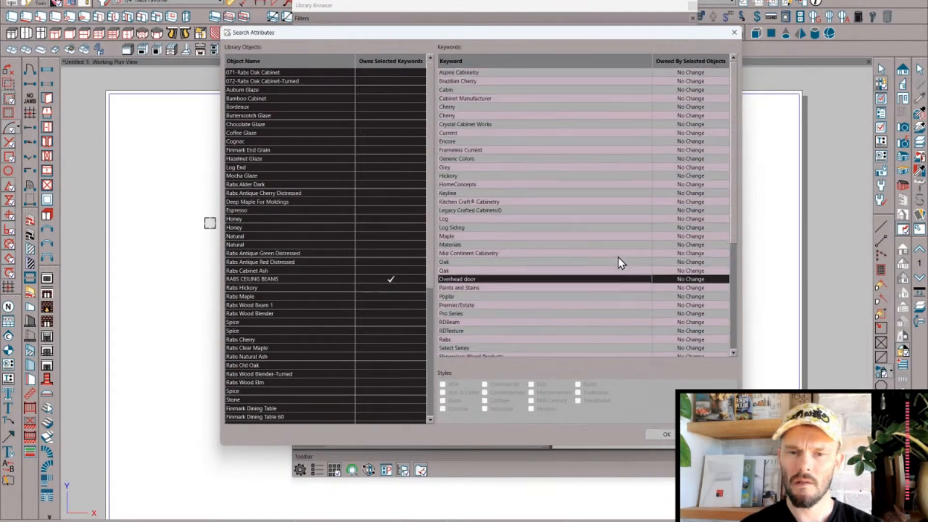
pyautogui.click(608, 159)
pyautogui.click(555, 91)
pyautogui.click(571, 73)
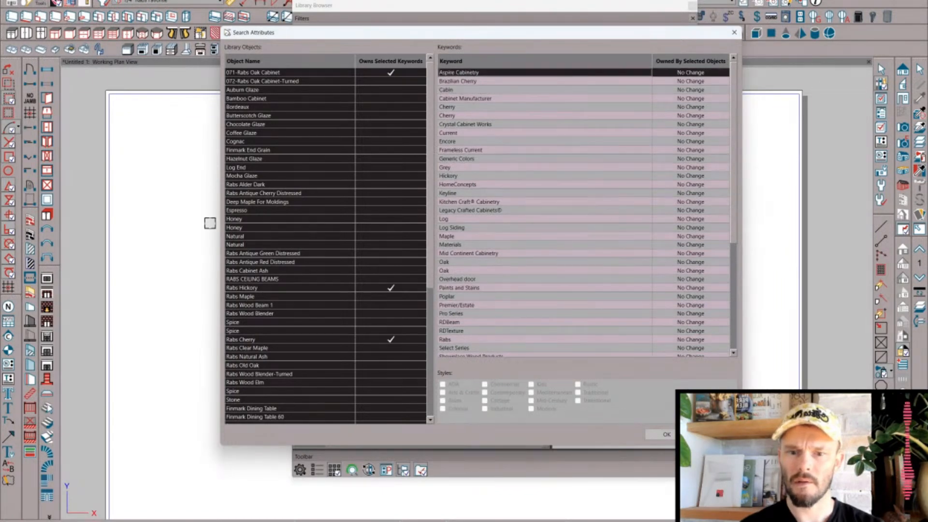
pyautogui.click(665, 434)
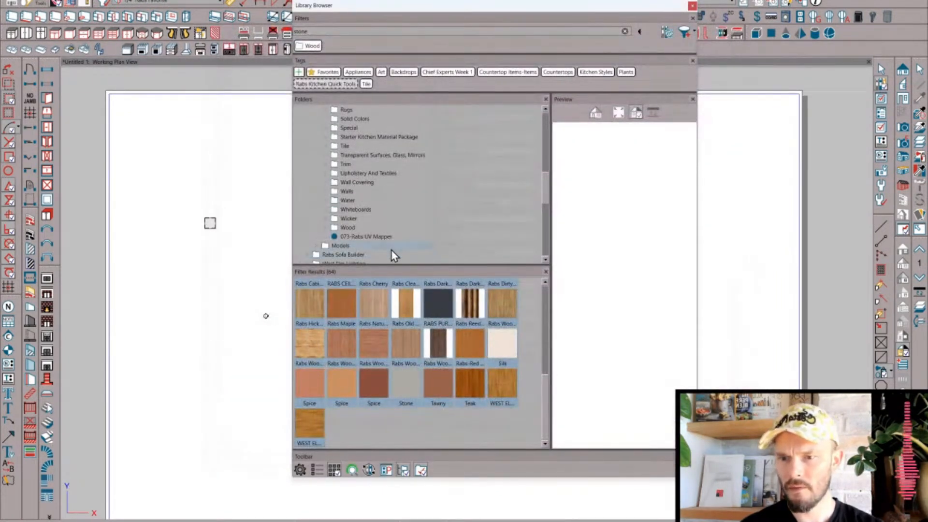
# - Expand the Wood folder and show the materials of its Alder subfolder
pyautogui.click(324, 201)
pyautogui.scroll(-2, 405, 195)
pyautogui.scroll(-5, 405, 194)
pyautogui.scroll(4, 405, 194)
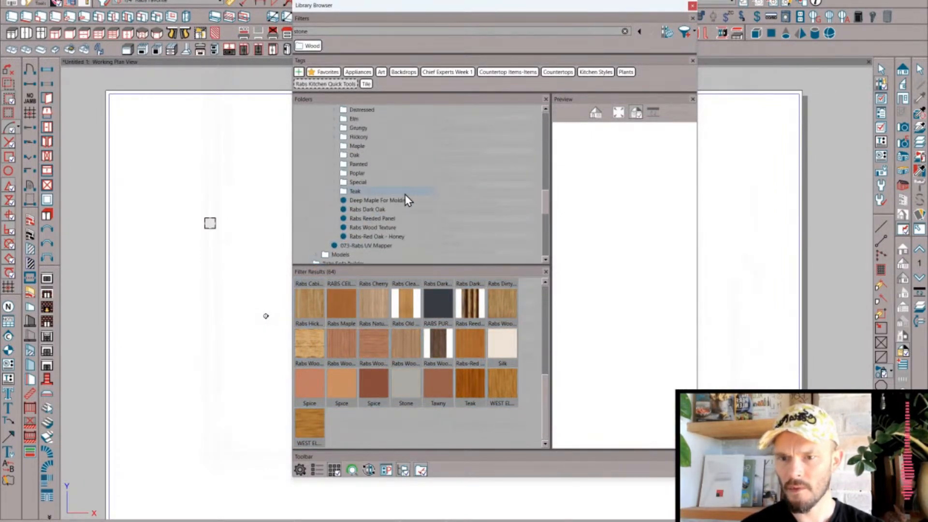
pyautogui.scroll(2, 405, 194)
pyautogui.click(364, 184)
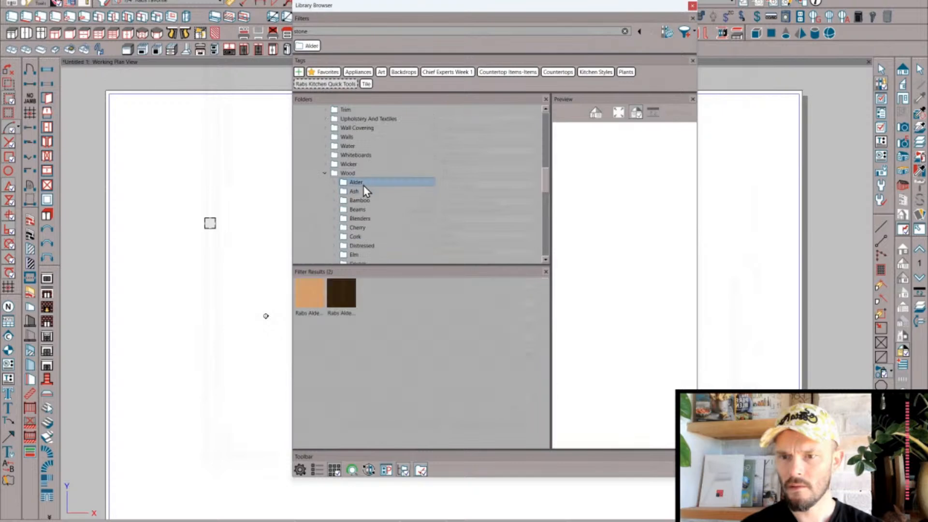
# - Expand the Bamboo, Beams, Blenders and Cherry subfolders of the Wood folder
pyautogui.click(334, 191)
pyautogui.click(333, 193)
pyautogui.click(333, 208)
pyautogui.click(333, 201)
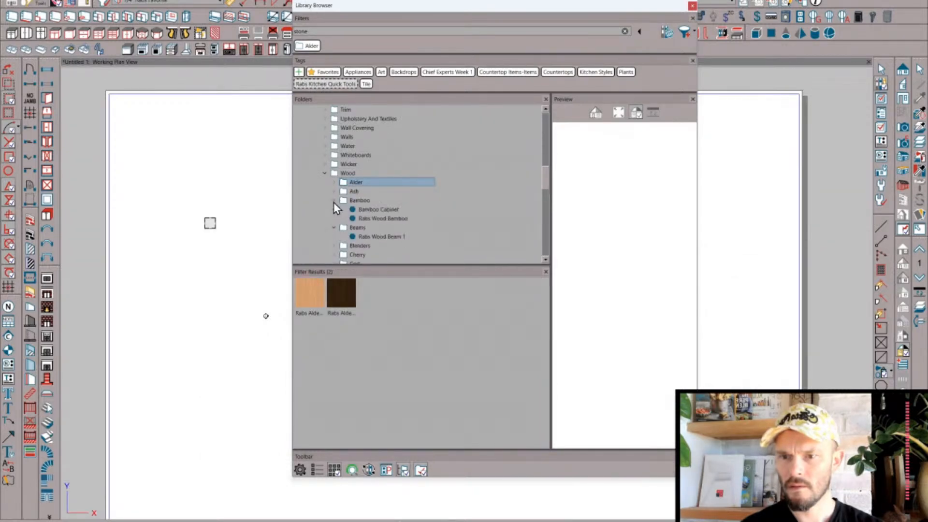
pyautogui.click(334, 245)
pyautogui.scroll(-1, 336, 237)
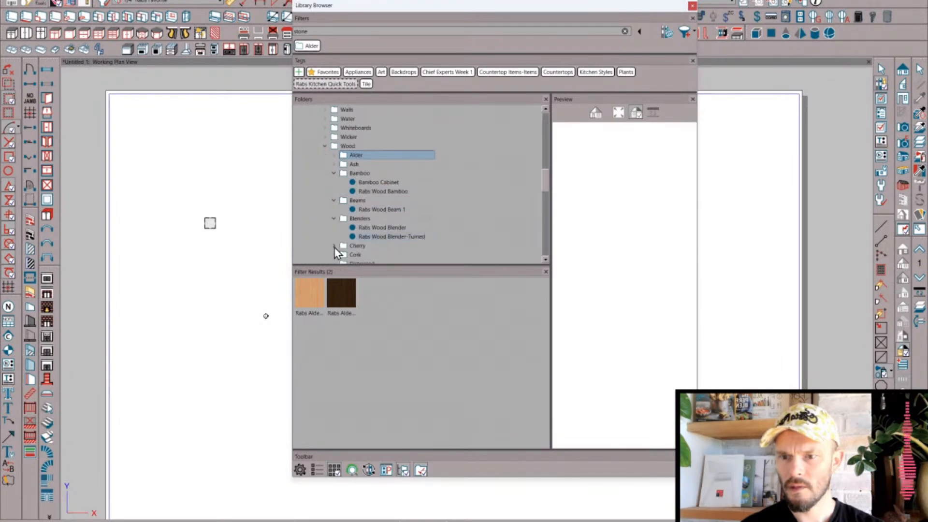
pyautogui.click(335, 247)
pyautogui.scroll(-1, 337, 247)
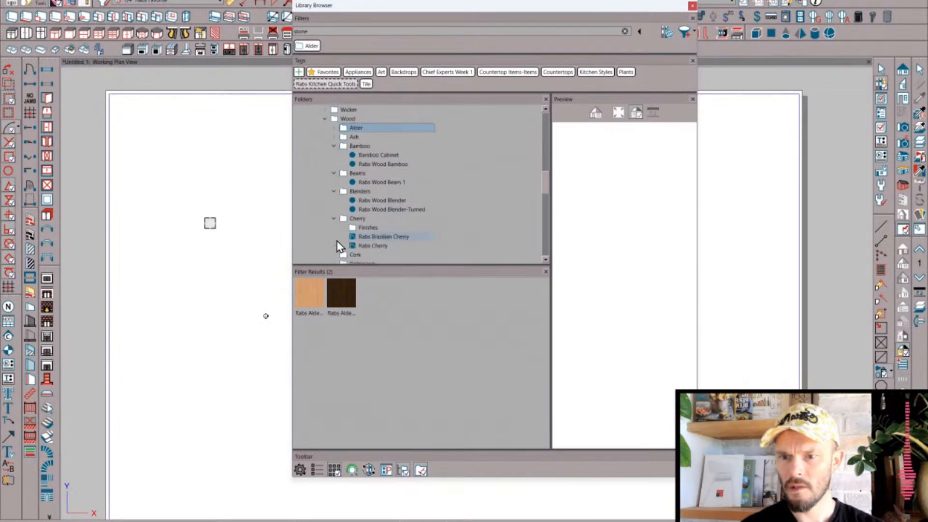
# - Preview the Rabs Brazilian Cherry and Rabs Wood Blender-Turned materials
pyautogui.click(374, 237)
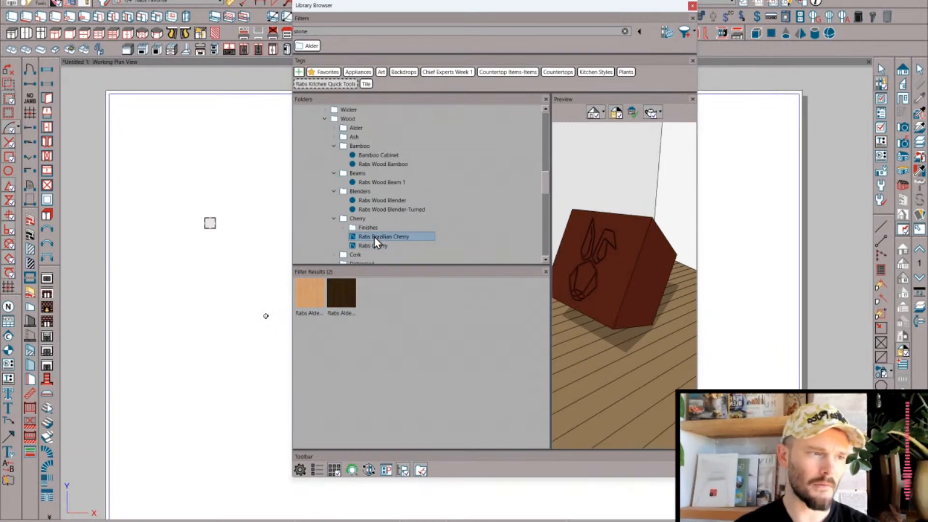
pyautogui.scroll(-1, 374, 237)
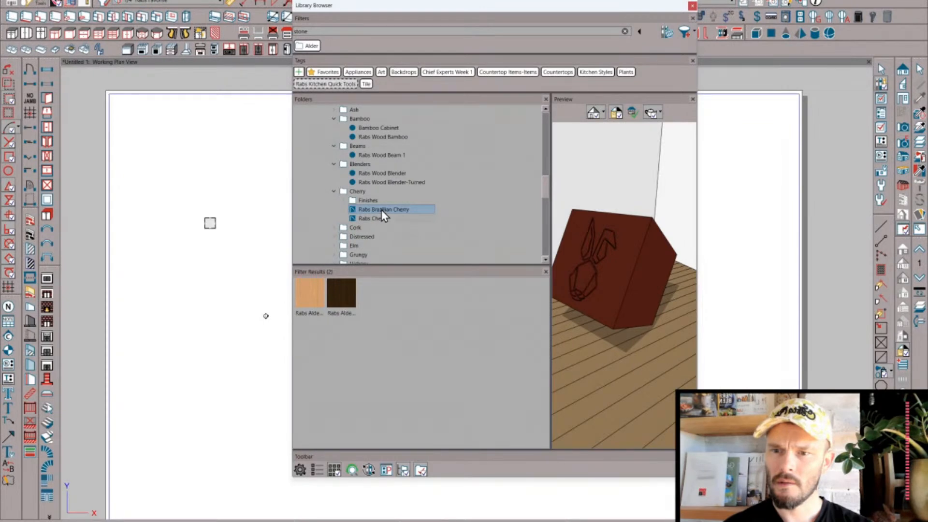
pyautogui.click(392, 182)
pyautogui.scroll(3, 362, 137)
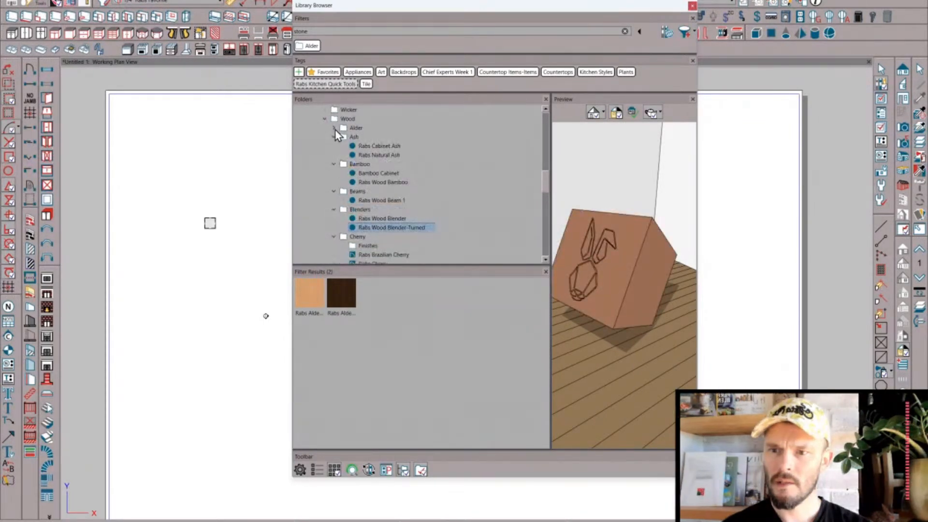
pyautogui.scroll(-3, 400, 207)
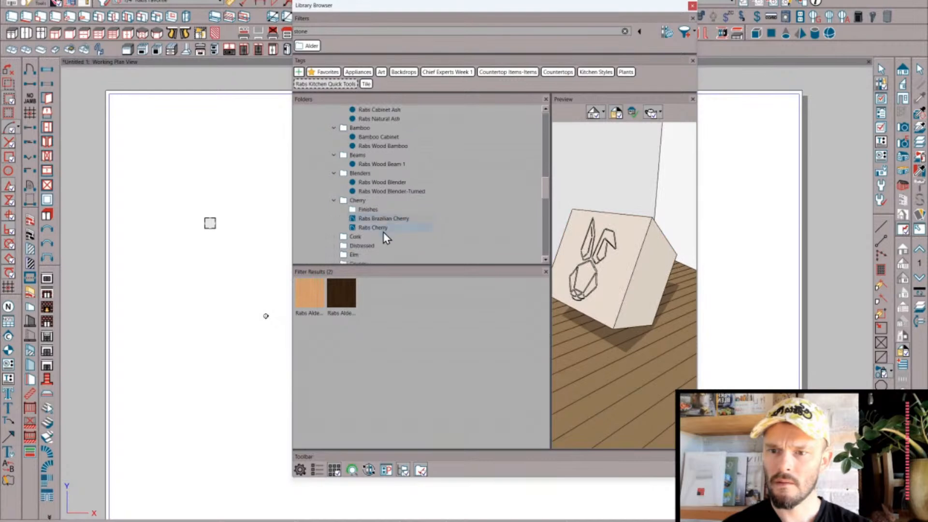
pyautogui.keyDown('shift'); pyautogui.click(379, 227); pyautogui.keyUp('shift')
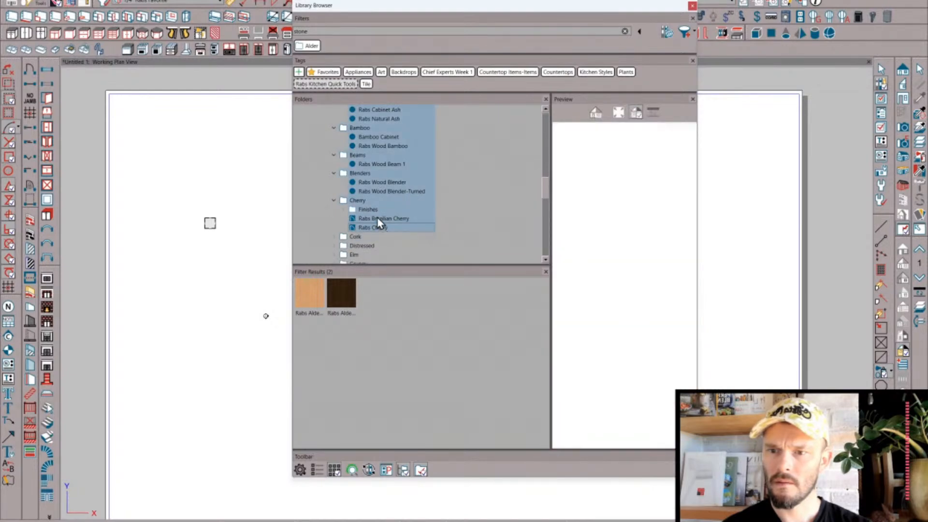
pyautogui.keyDown('shift'); pyautogui.click(377, 191); pyautogui.keyUp('shift')
pyautogui.rightClick(377, 191)
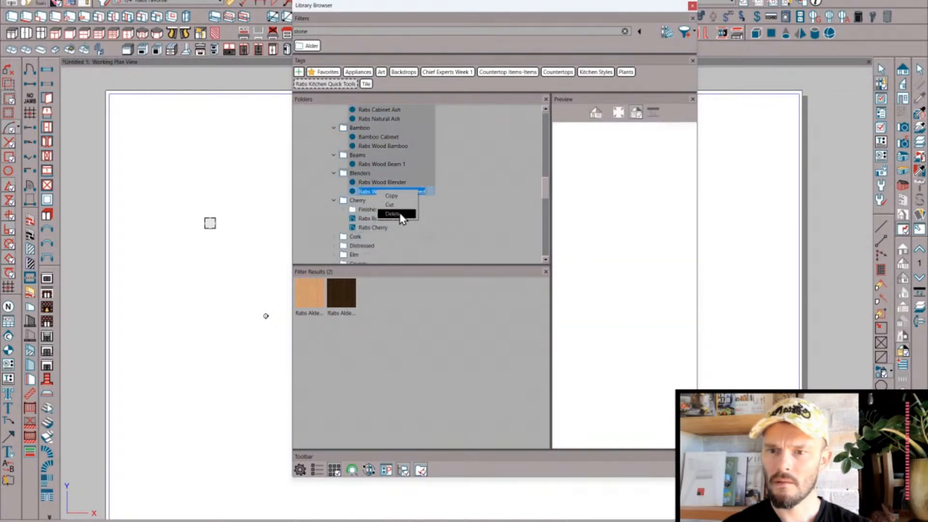
pyautogui.click(359, 183)
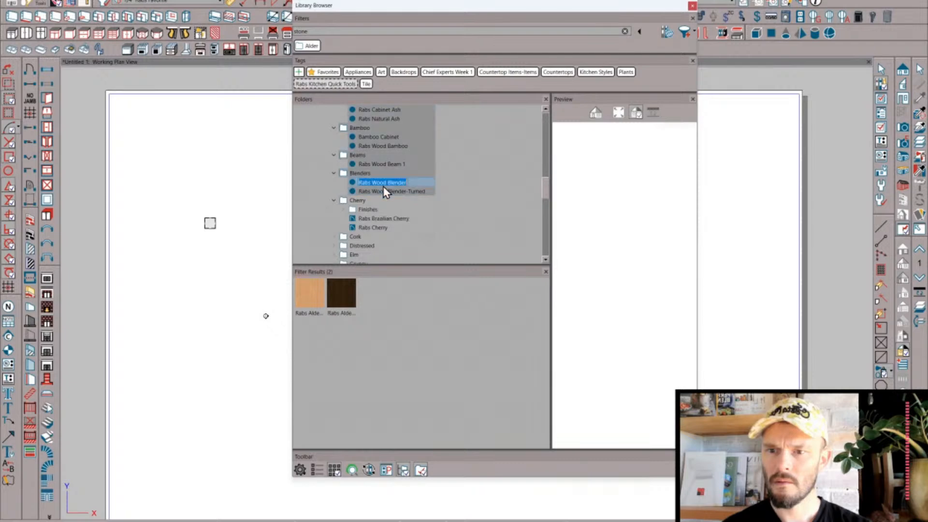
pyautogui.scroll(1, 384, 215)
# - Preview the Rabs Brazilian Cherry, Rabs Cherry and Rabs Alder Dark materials, switching the preview to a realistic rendering
pyautogui.click(380, 245)
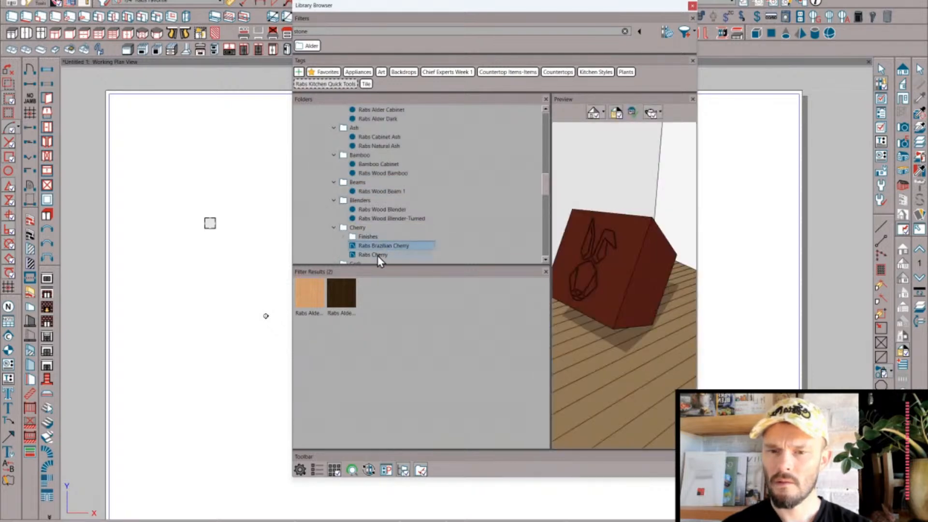
pyautogui.click(378, 256)
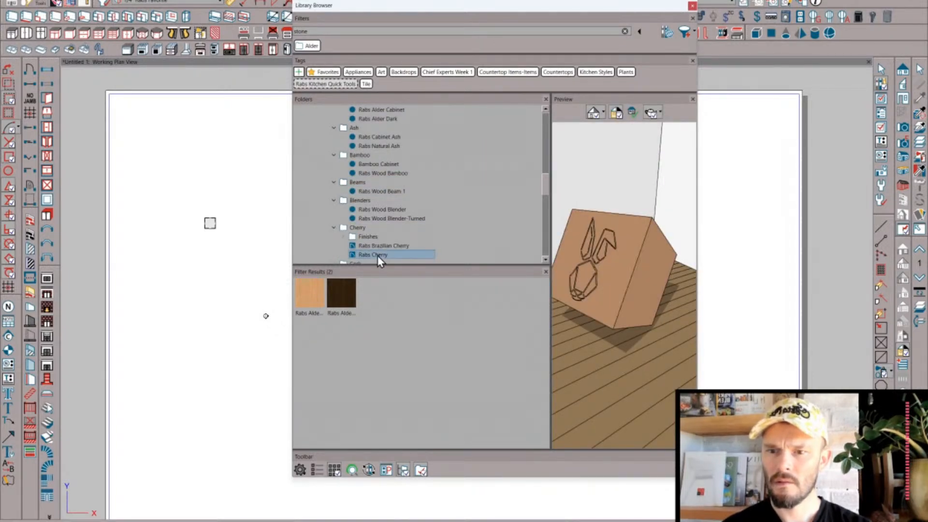
pyautogui.click(603, 113)
pyautogui.click(605, 128)
pyautogui.click(603, 114)
pyautogui.click(603, 114)
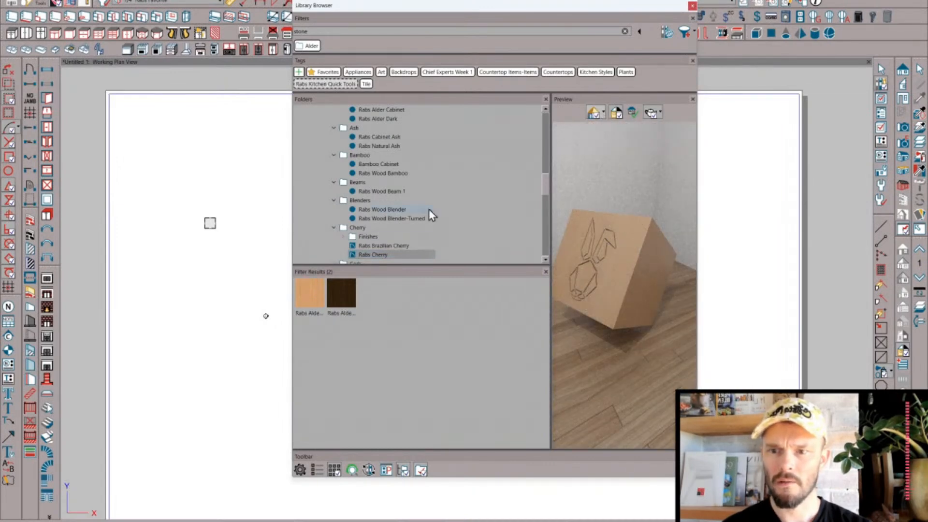
pyautogui.click(346, 313)
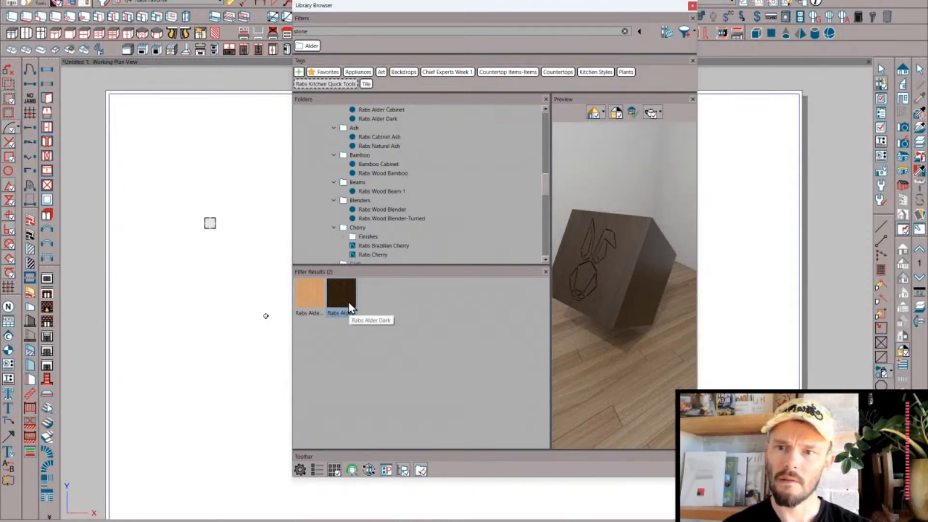
# - Duplicate the Rabs Cherry and Rabs Brazilian Cherry materials in the Cherry folder and delete both originals
pyautogui.rightClick(384, 257)
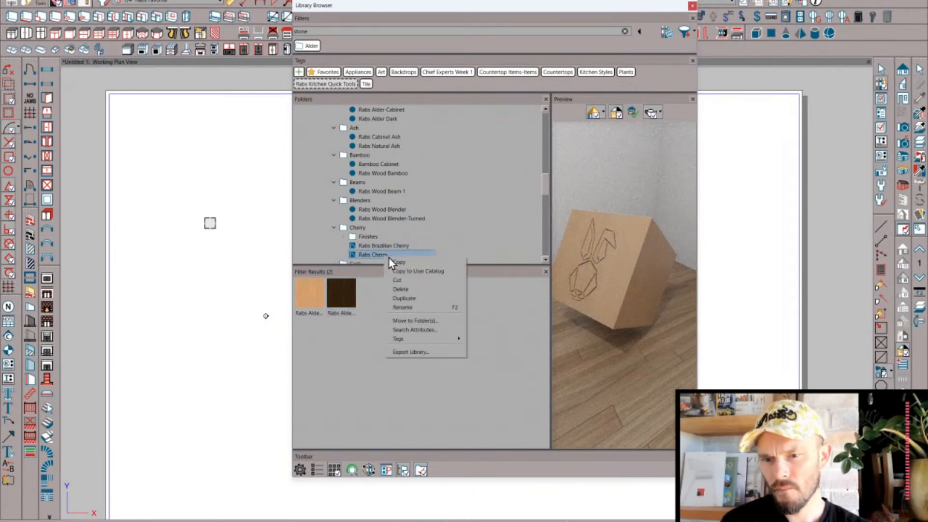
pyautogui.click(408, 300)
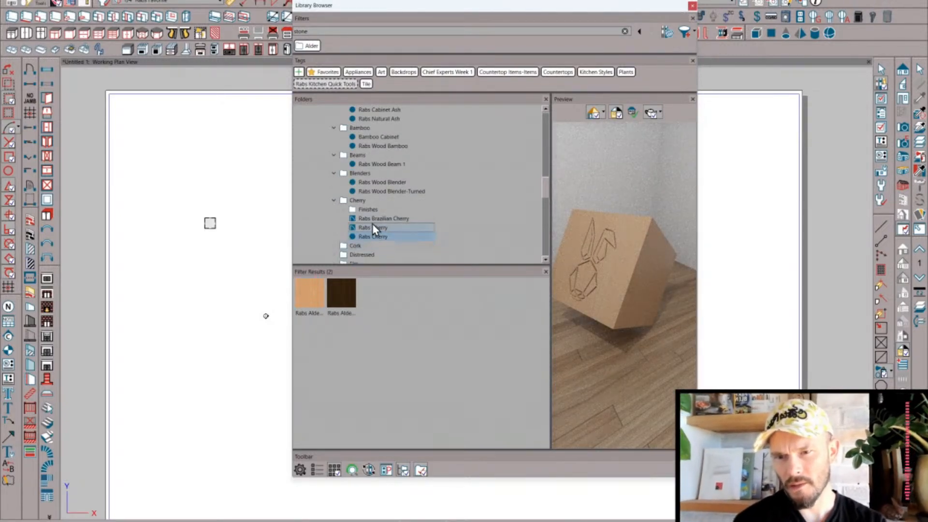
pyautogui.rightClick(372, 218)
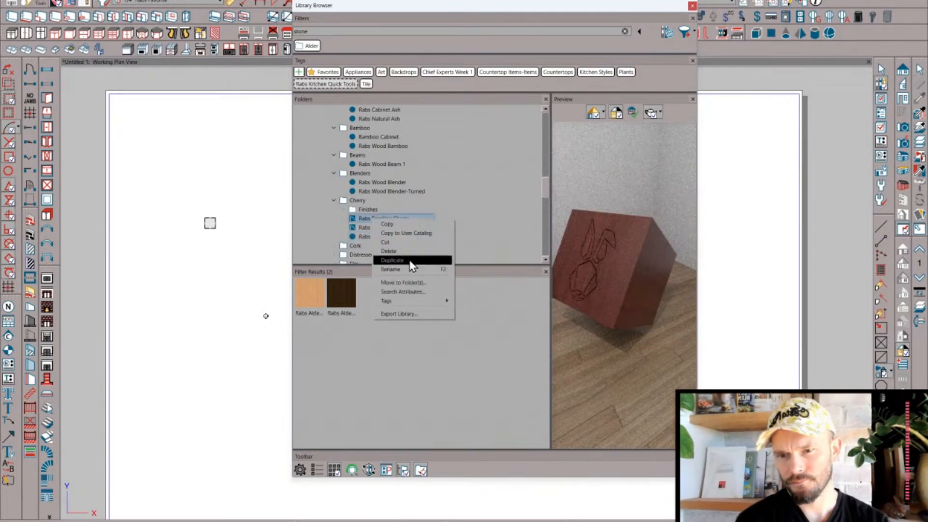
pyautogui.click(399, 261)
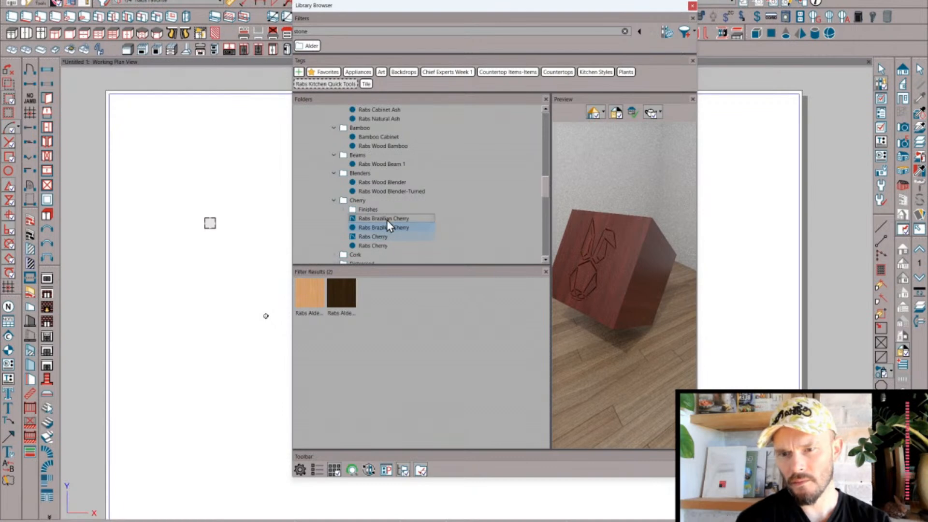
pyautogui.press('Down')
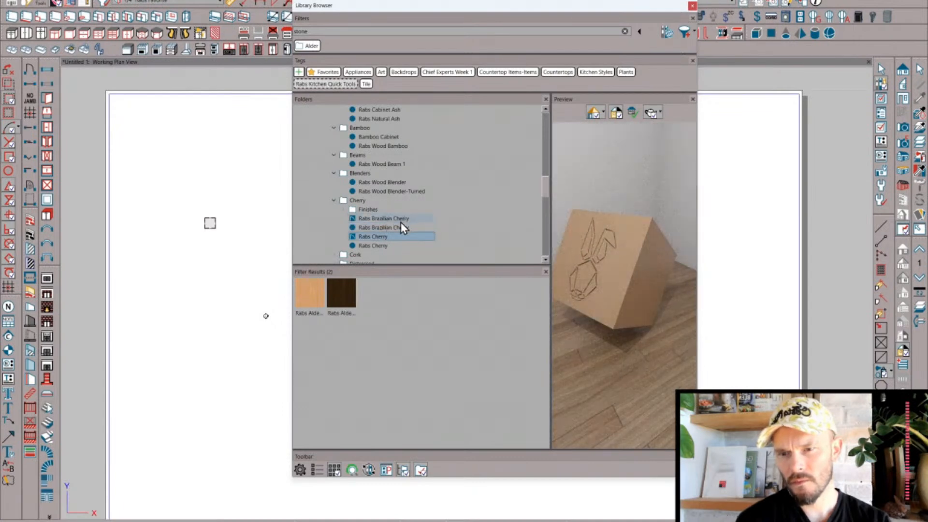
pyautogui.rightClick(382, 236)
pyautogui.click(410, 271)
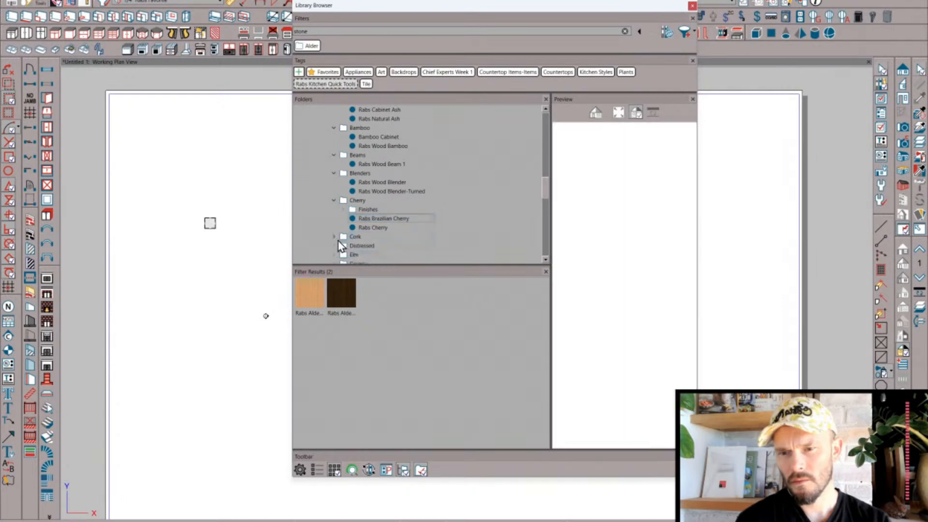
# - Expand the Cork, Distressed, Elm, Grungy and Hickory subfolders of the Wood folder
pyautogui.scroll(-1, 338, 241)
pyautogui.click(334, 228)
pyautogui.scroll(-1, 337, 231)
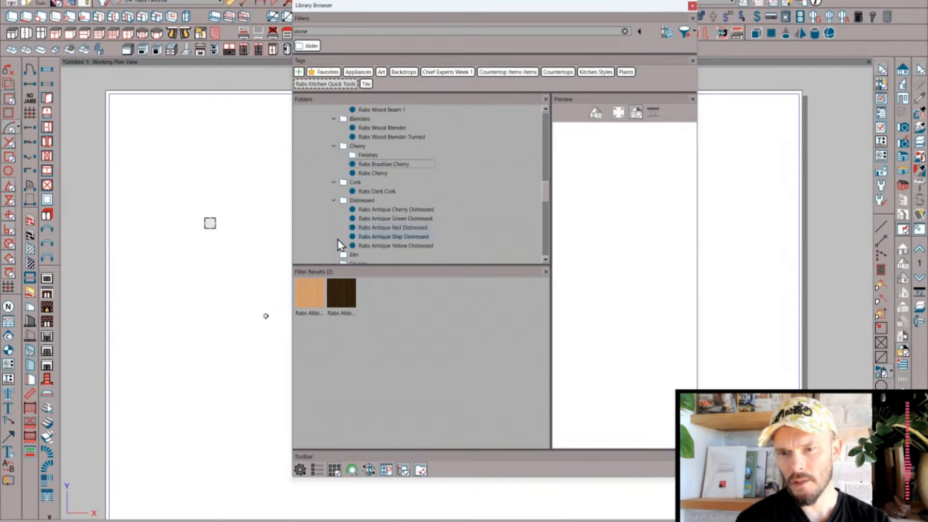
pyautogui.click(333, 255)
pyautogui.scroll(-2, 336, 242)
pyautogui.click(334, 219)
pyautogui.scroll(-1, 336, 222)
pyautogui.click(334, 209)
pyautogui.scroll(-1, 340, 211)
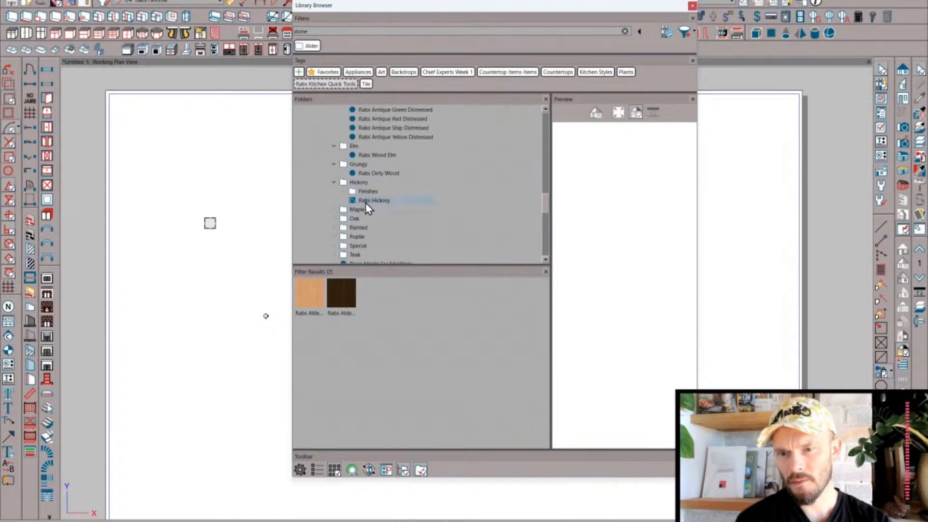
# - Duplicate the Rabs Hickory material in the Hickory folder and delete the original
pyautogui.click(366, 202)
pyautogui.rightClick(366, 202)
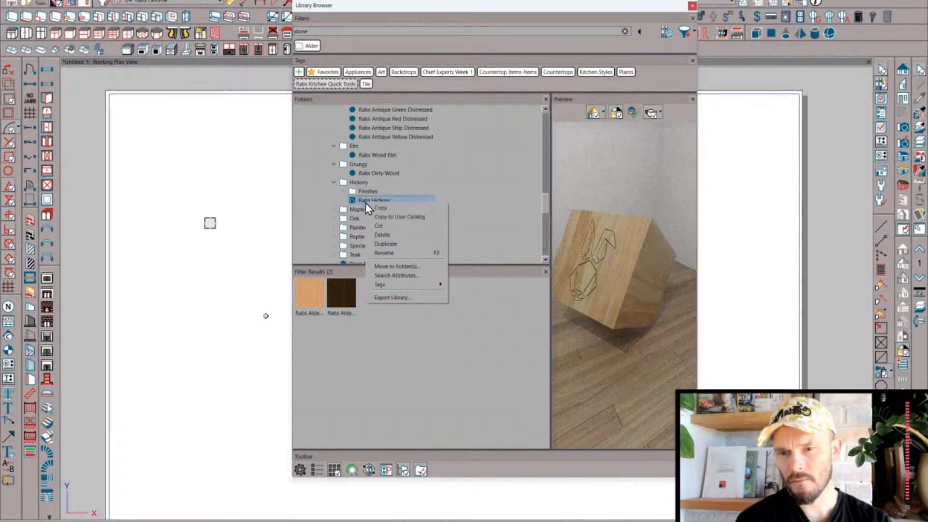
pyautogui.click(390, 245)
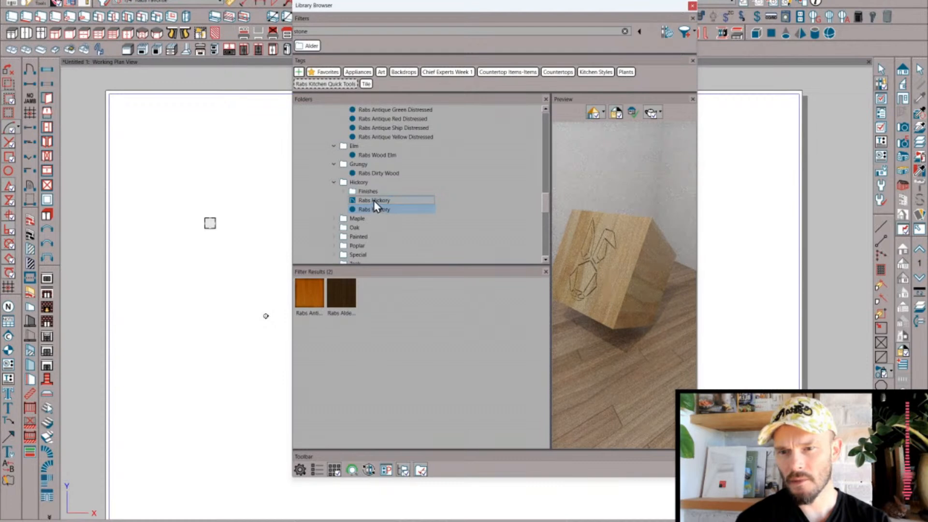
pyautogui.rightClick(373, 200)
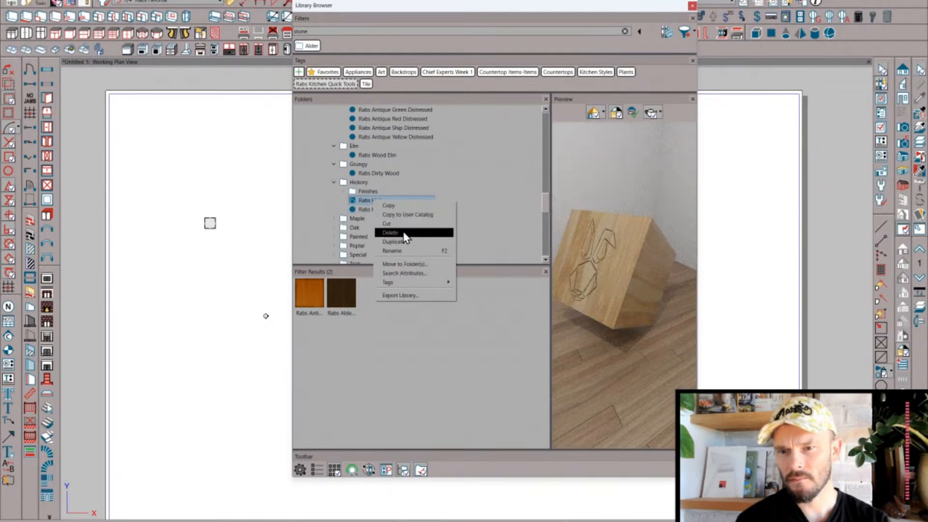
pyautogui.click(404, 233)
pyautogui.click(485, 270)
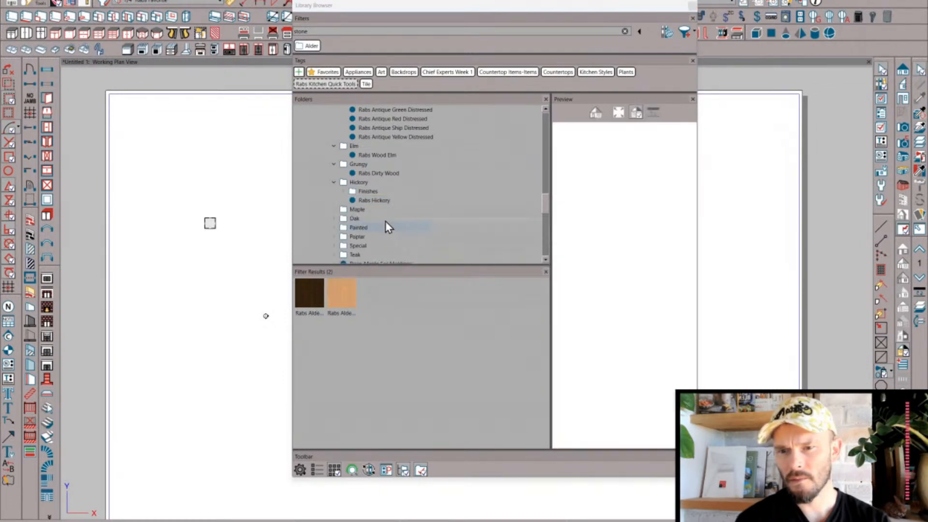
# - Expand the Maple subfolder, then replace its Rabs Maple material with a duplicate and delete the original
pyautogui.click(334, 210)
pyautogui.scroll(-2, 343, 217)
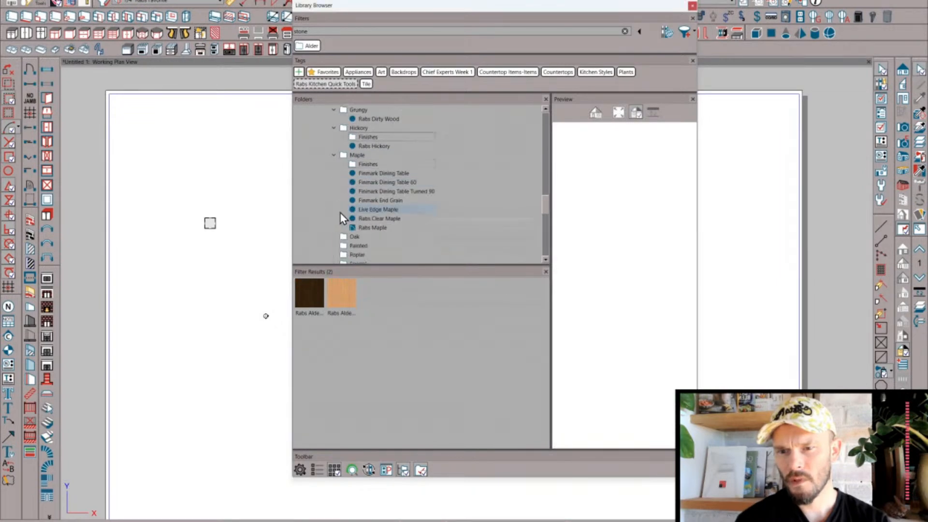
pyautogui.click(373, 229)
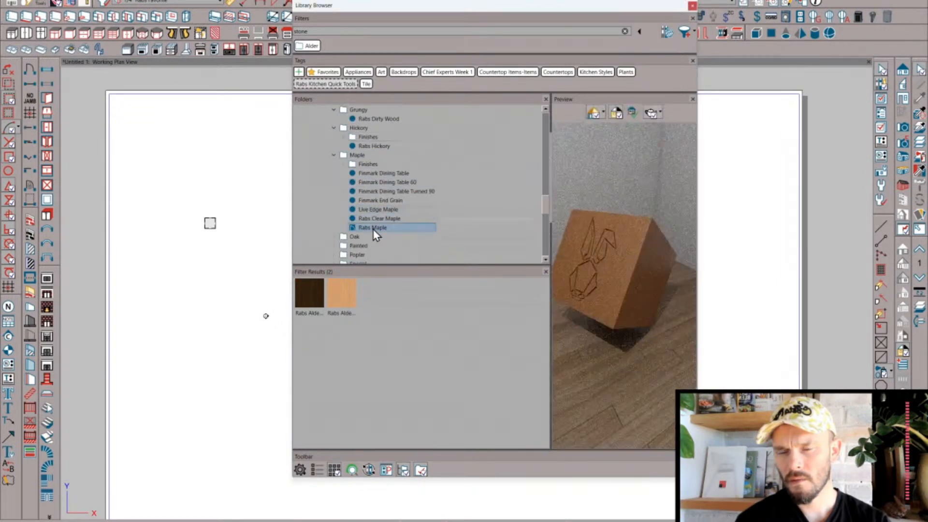
pyautogui.rightClick(374, 229)
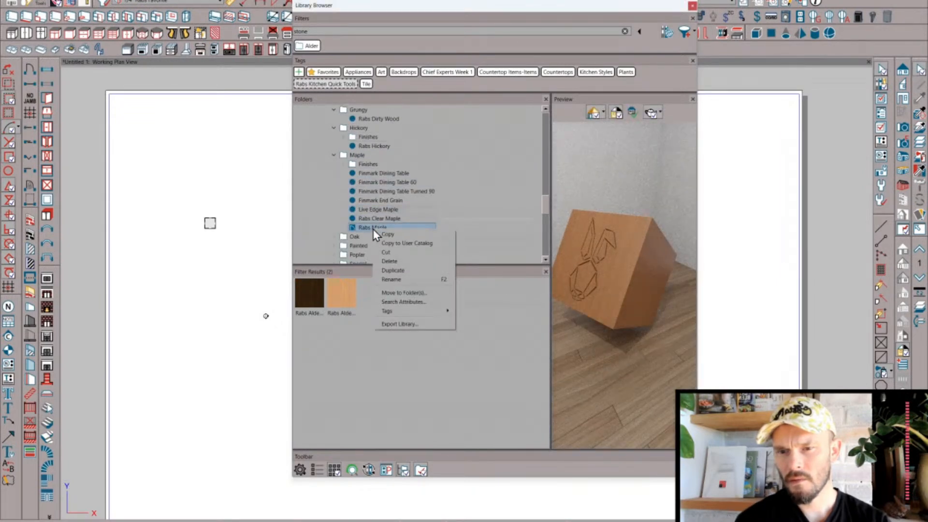
pyautogui.click(403, 262)
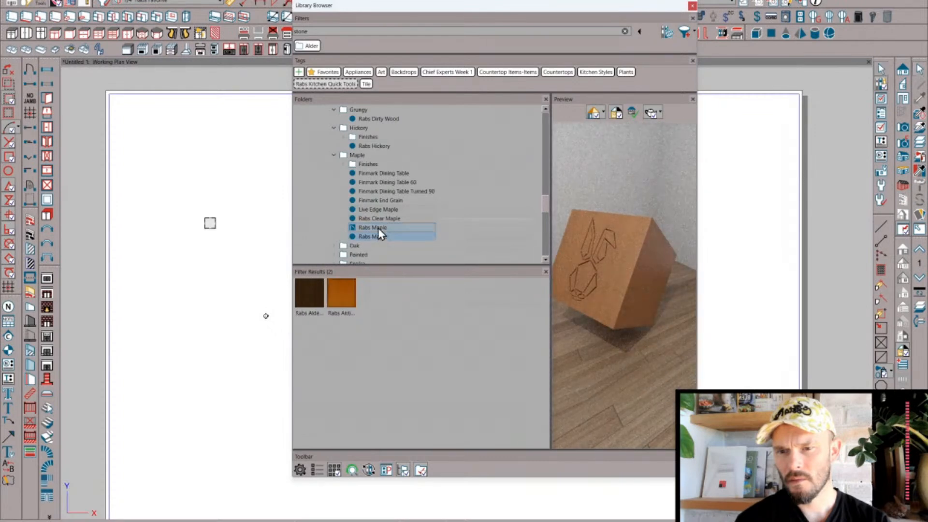
pyautogui.rightClick(381, 229)
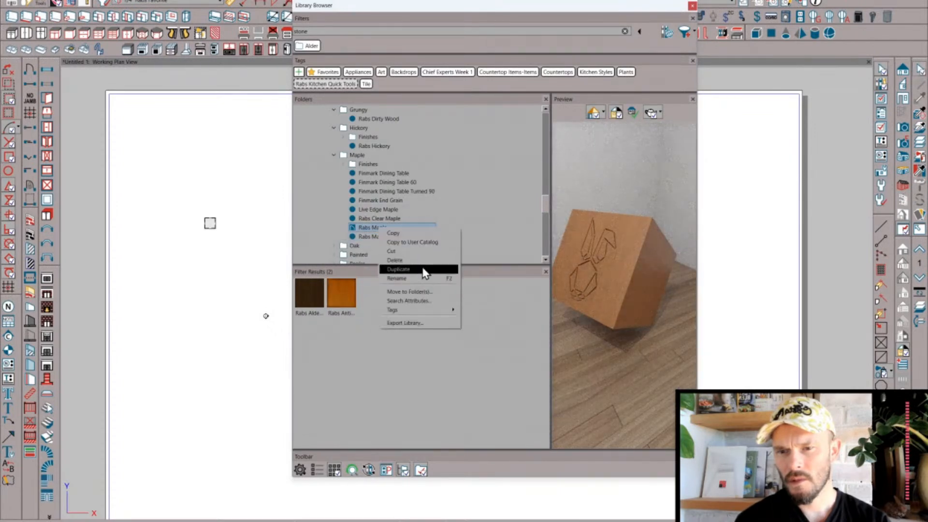
pyautogui.click(416, 261)
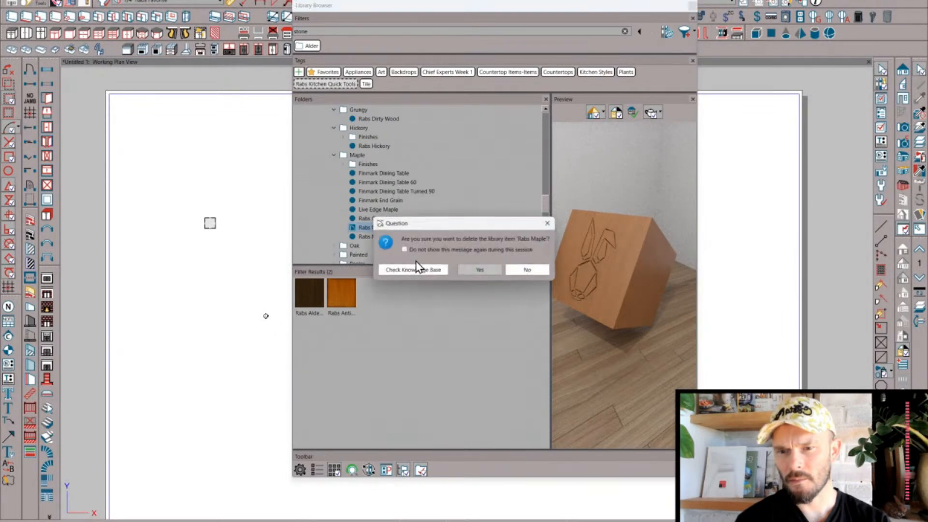
pyautogui.click(480, 269)
# - Expand the Oak subfolder and replace its 071-Rabs Oak Cabinet material with a duplicate, deleting the original
pyautogui.scroll(-2, 348, 175)
pyautogui.click(334, 209)
pyautogui.scroll(-1, 362, 213)
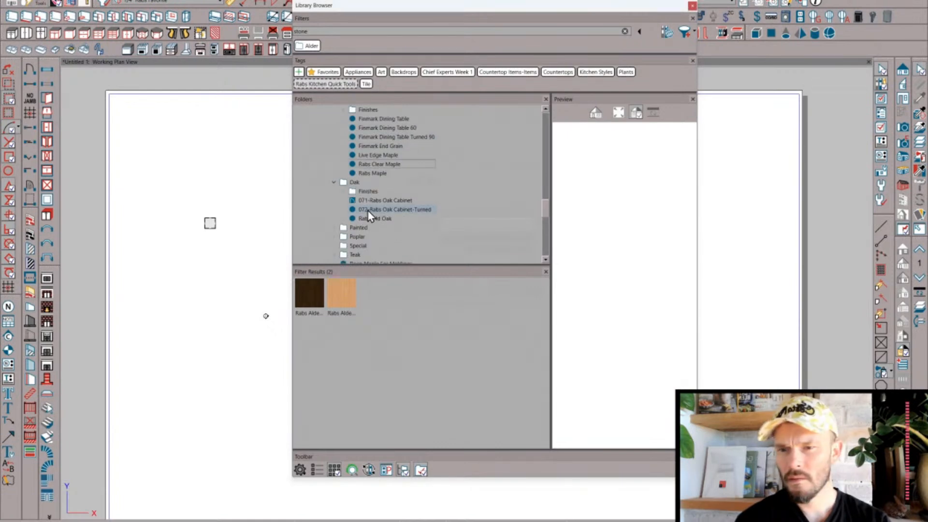
pyautogui.click(379, 203)
pyautogui.rightClick(379, 203)
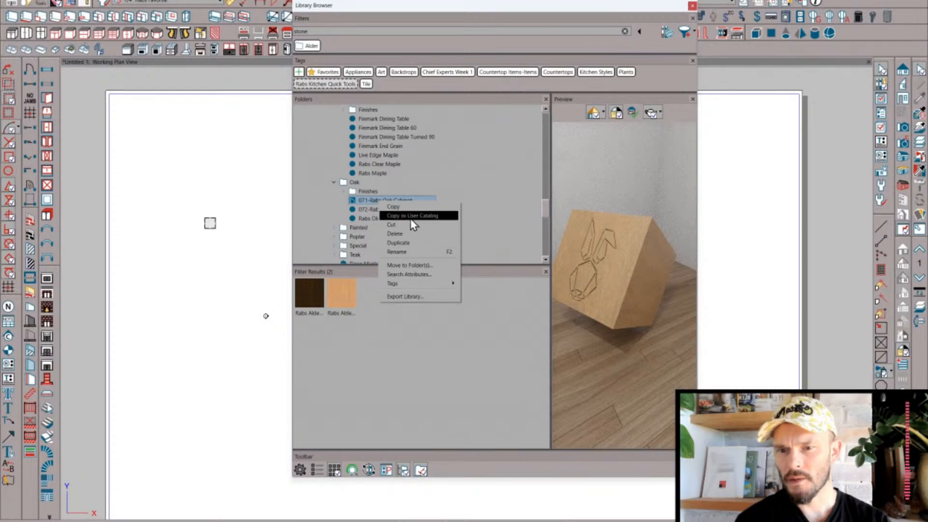
pyautogui.click(411, 243)
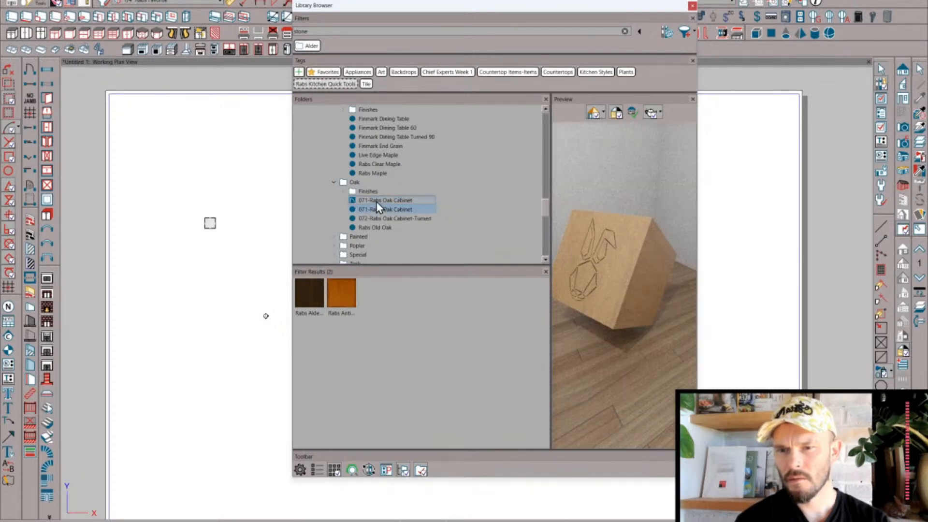
pyautogui.rightClick(376, 202)
pyautogui.click(394, 234)
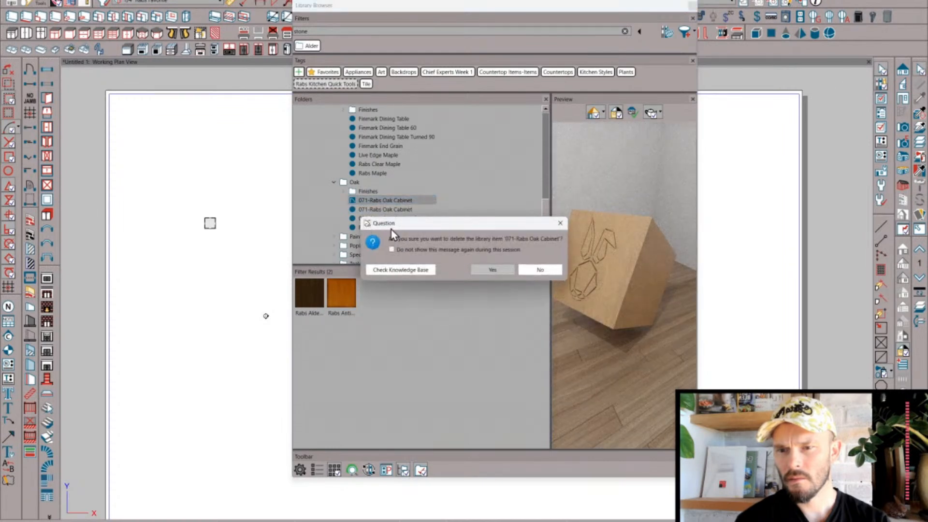
pyautogui.click(478, 269)
# - Expand the Painted and Poplar subfolders of the Wood folder
pyautogui.scroll(-1, 338, 205)
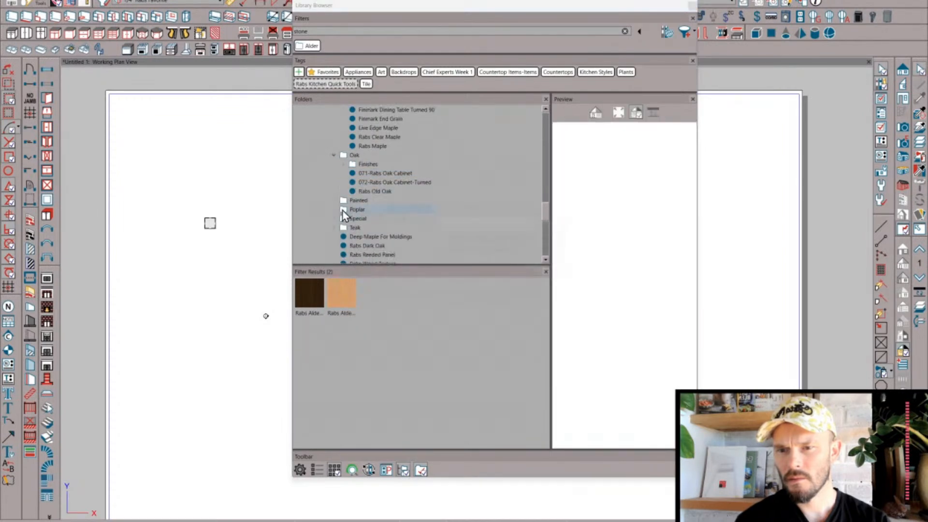
pyautogui.click(336, 202)
pyautogui.scroll(-3, 339, 206)
pyautogui.click(335, 192)
pyautogui.scroll(-1, 336, 193)
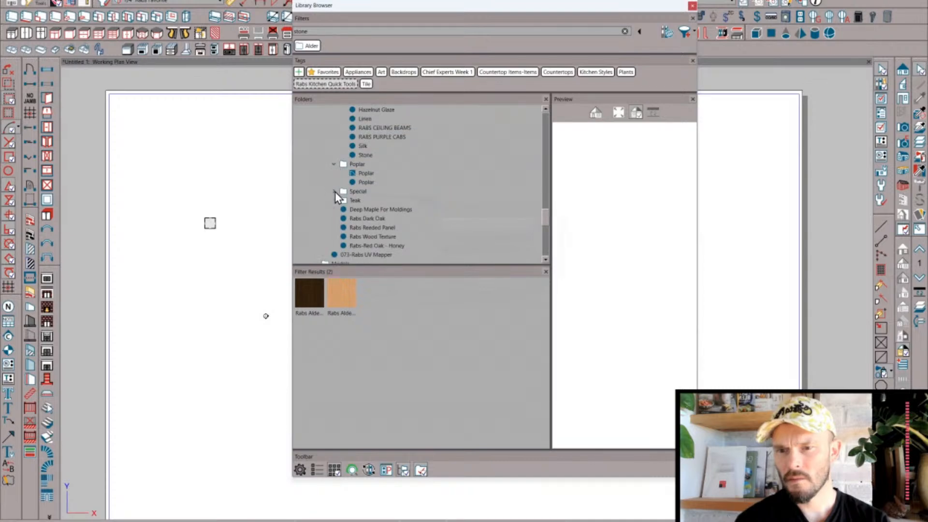
# - Replace the original Poplar material in the Poplar folder with a duplicate, deleting the original
pyautogui.click(366, 174)
pyautogui.rightClick(365, 174)
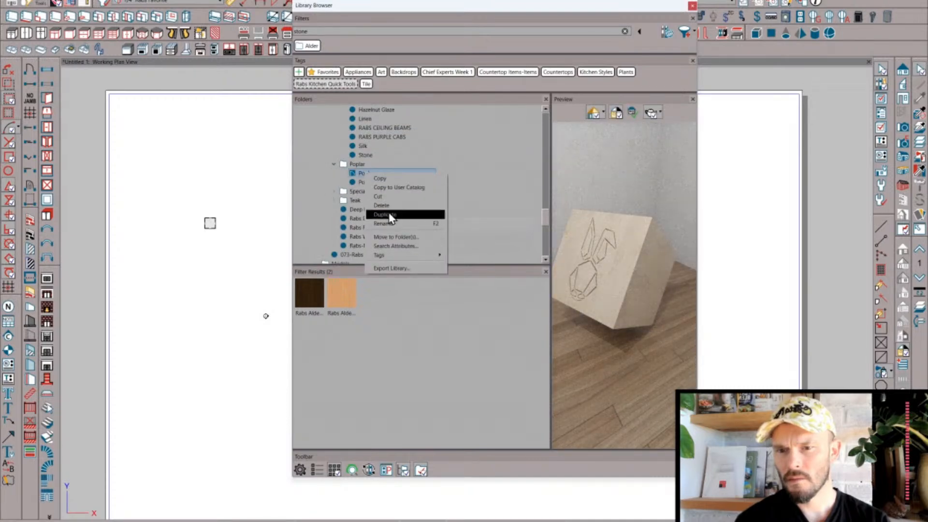
pyautogui.click(388, 214)
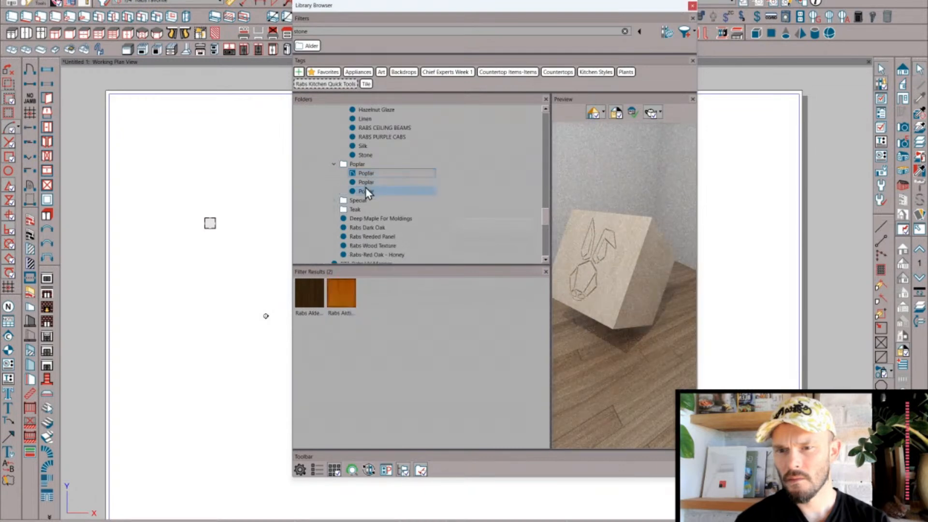
pyautogui.click(367, 183)
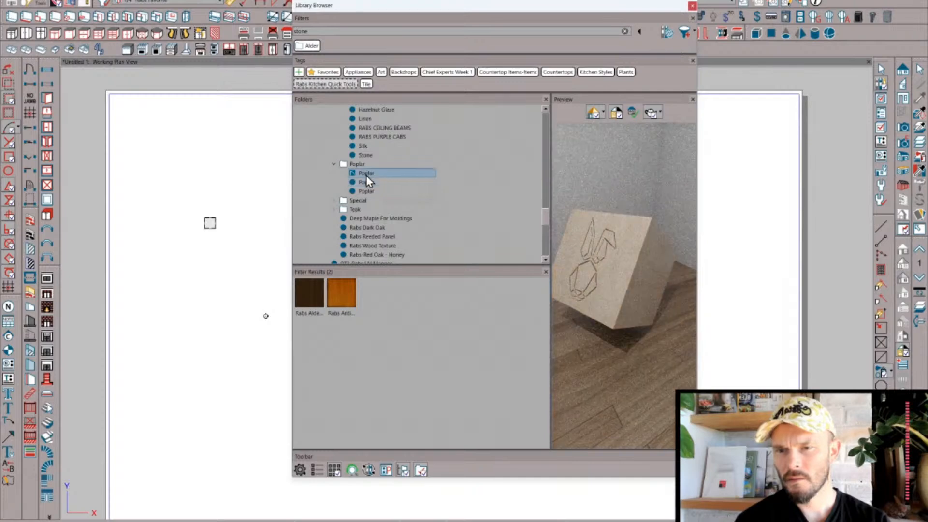
pyautogui.rightClick(368, 182)
pyautogui.click(393, 211)
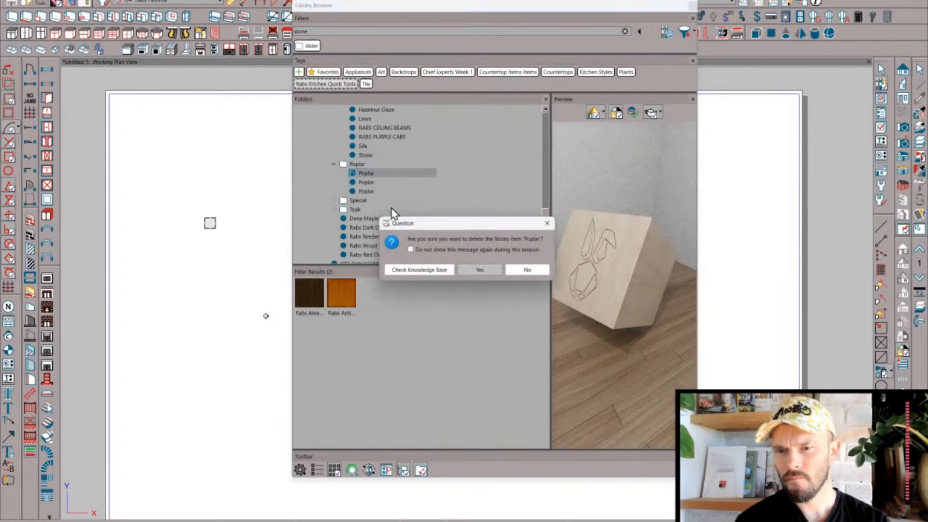
pyautogui.click(460, 267)
# - Expand the Special and Teak subfolders and replace the Teak material with a duplicate, deleting the original
pyautogui.click(333, 191)
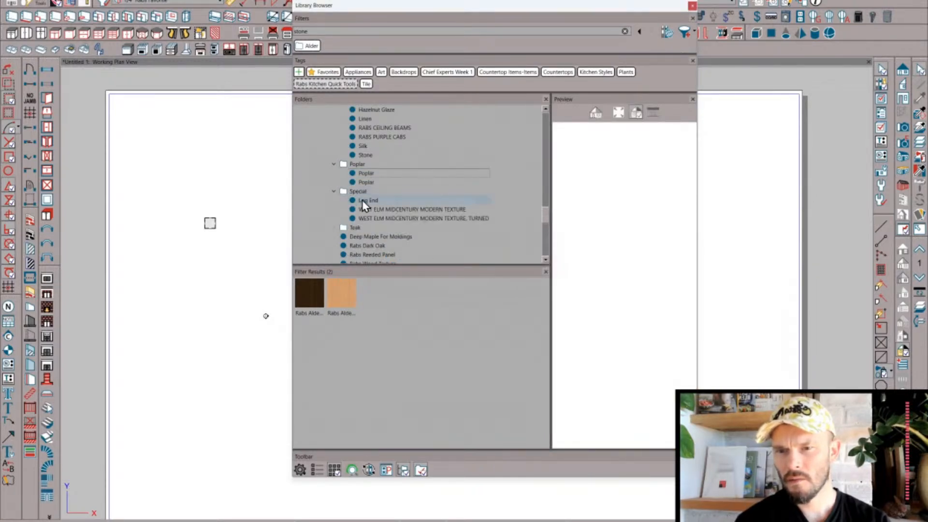
pyautogui.scroll(-1, 415, 210)
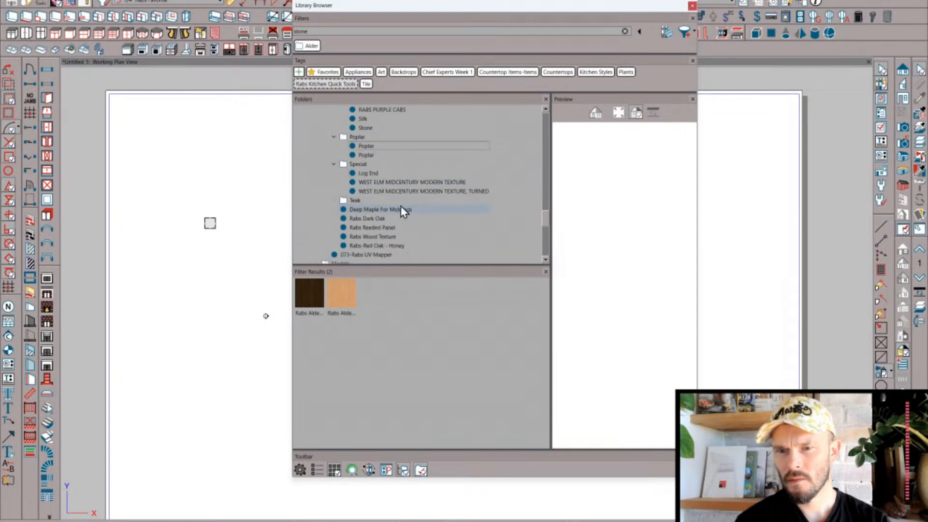
pyautogui.doubleClick(343, 200)
pyautogui.click(360, 209)
pyautogui.rightClick(363, 210)
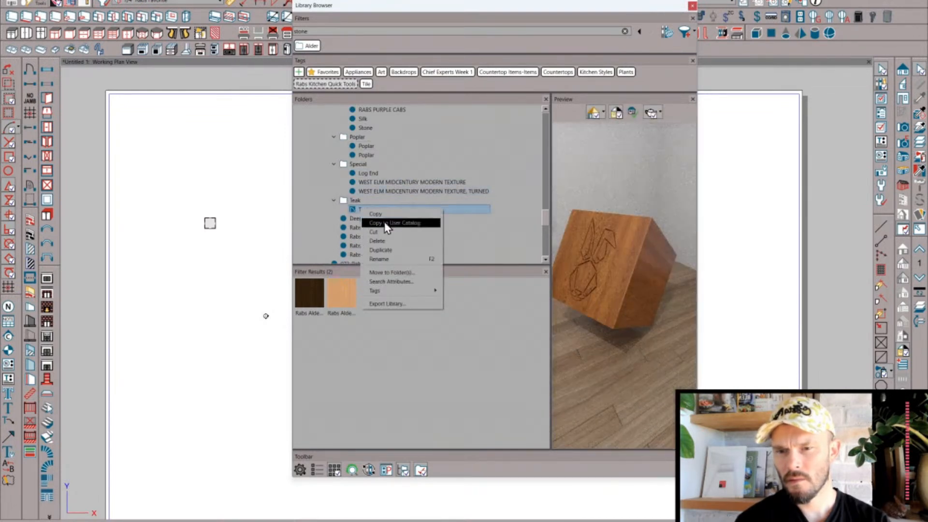
pyautogui.click(385, 250)
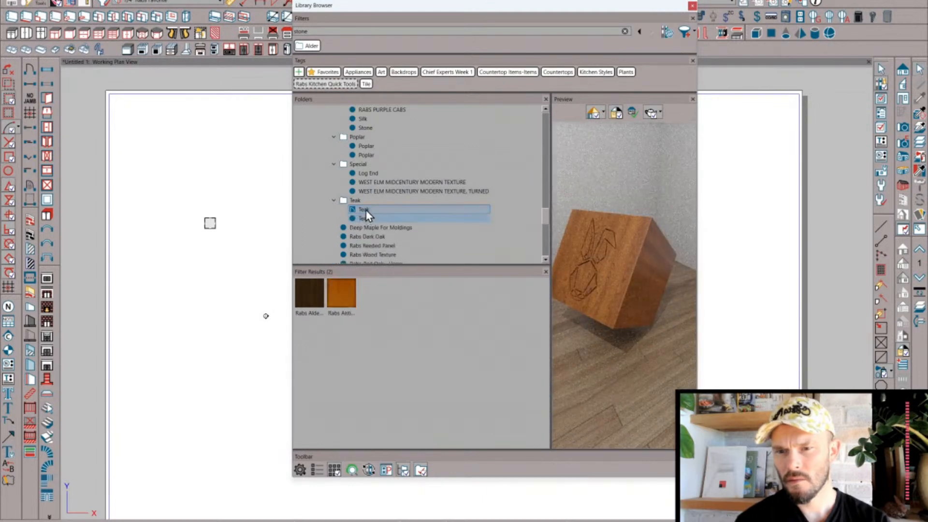
pyautogui.rightClick(367, 209)
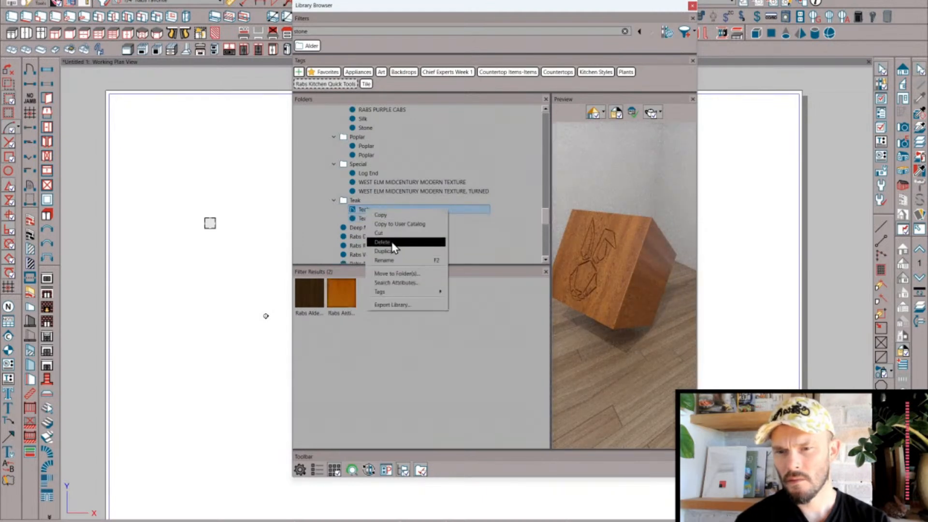
pyautogui.click(391, 242)
pyautogui.click(476, 269)
# - Select every material in the whole Wood folder and open their search attributes
pyautogui.scroll(6, 401, 230)
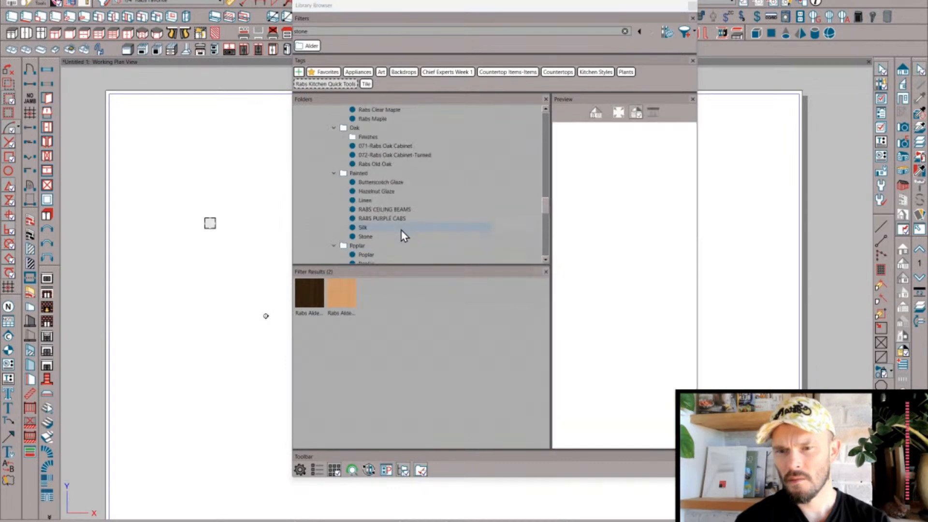
pyautogui.scroll(8, 393, 225)
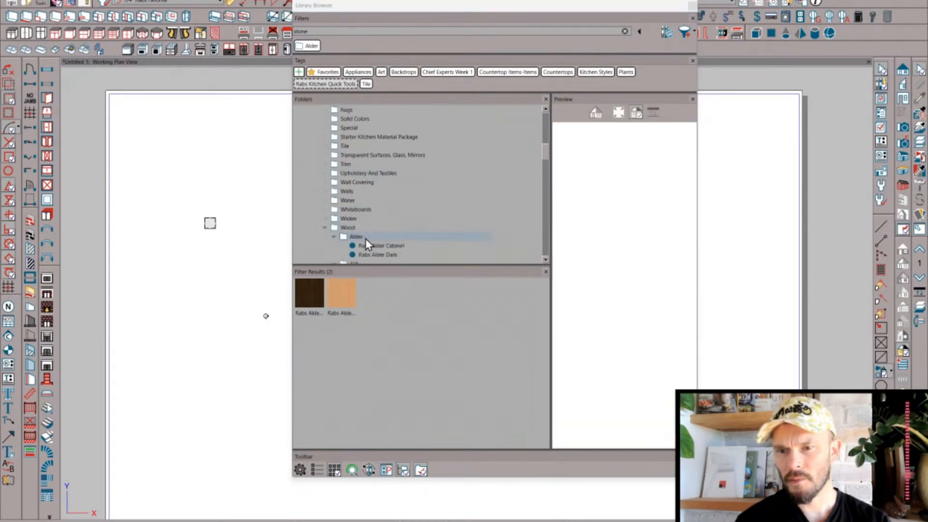
pyautogui.click(352, 228)
pyautogui.click(308, 293)
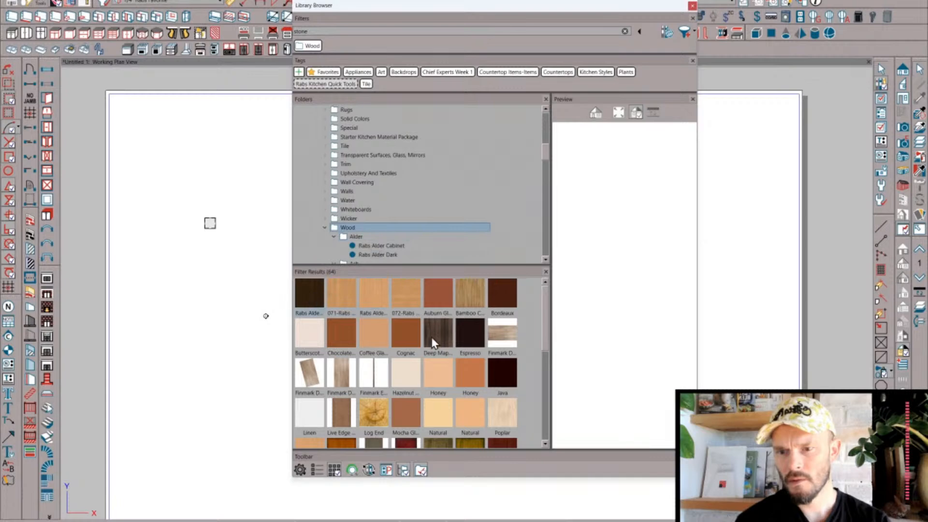
pyautogui.scroll(-5, 491, 361)
pyautogui.keyDown('shift'); pyautogui.click(309, 423); pyautogui.keyUp('shift')
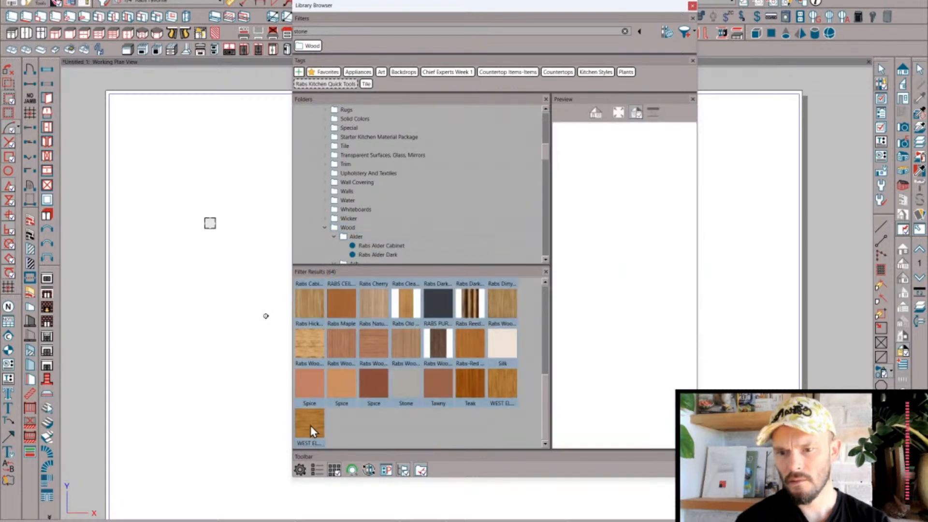
pyautogui.rightClick(310, 425)
pyautogui.click(341, 481)
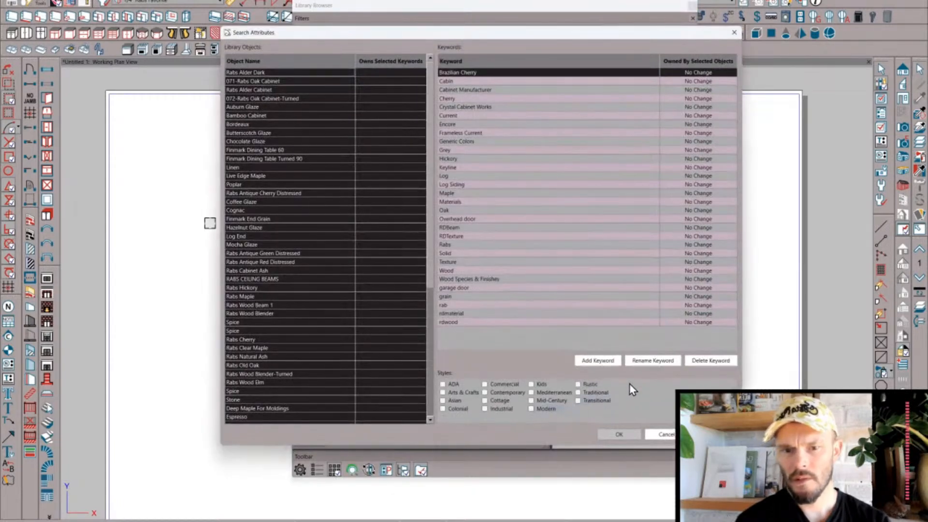
# - Delete all existing search keywords from the selected wood materials
pyautogui.click(710, 361)
pyautogui.click(711, 361)
pyautogui.click(710, 361)
pyautogui.click(710, 360)
pyautogui.click(710, 360)
pyautogui.click(710, 360)
pyautogui.click(711, 360)
pyautogui.click(710, 361)
pyautogui.click(711, 360)
pyautogui.click(710, 360)
pyautogui.click(710, 360)
pyautogui.click(710, 360)
pyautogui.click(711, 361)
pyautogui.click(711, 360)
pyautogui.click(711, 360)
pyautogui.click(711, 360)
pyautogui.click(710, 361)
pyautogui.click(710, 361)
pyautogui.click(711, 361)
pyautogui.click(710, 360)
pyautogui.click(710, 361)
pyautogui.click(710, 361)
pyautogui.click(710, 360)
pyautogui.click(710, 360)
pyautogui.click(711, 361)
pyautogui.click(710, 361)
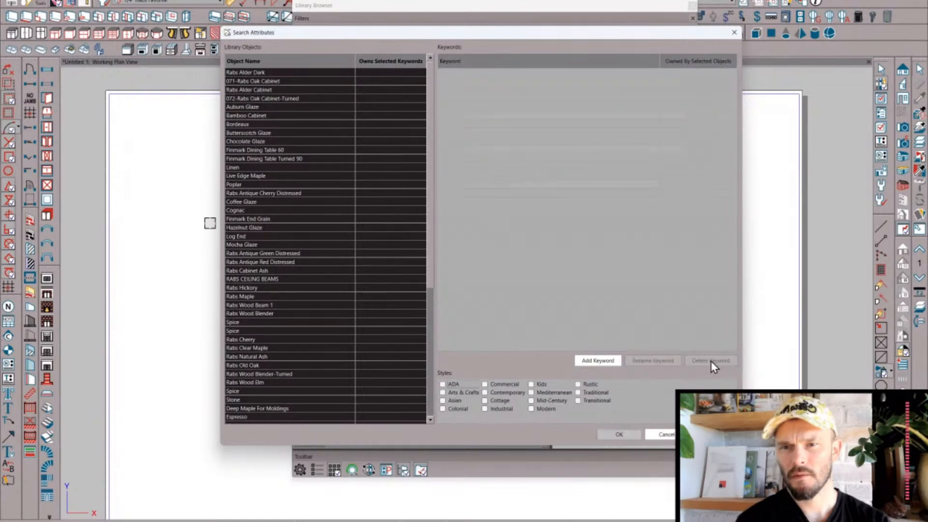
# - Add the keywords RDWood, Rab and Wood to all selected wood materials and save the search attributes
pyautogui.click(603, 364)
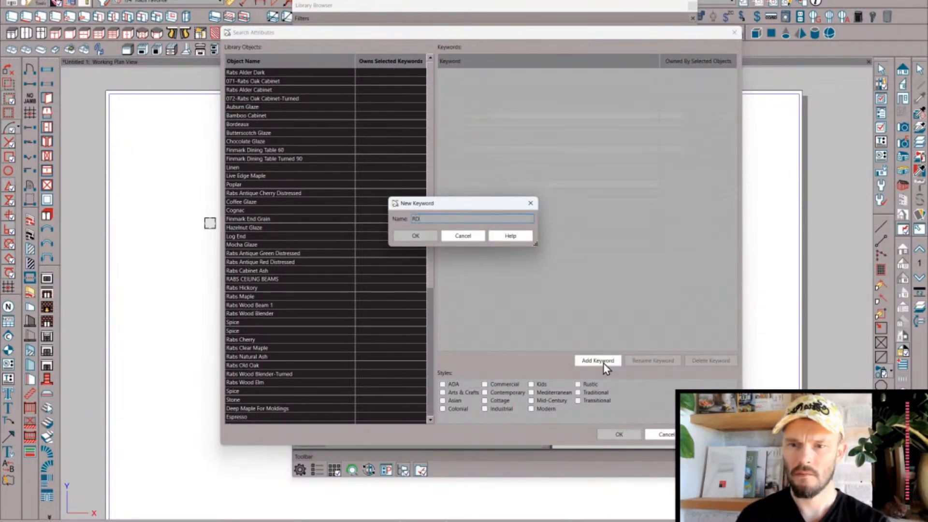
pyautogui.write('RDWood')
pyautogui.press('Return')
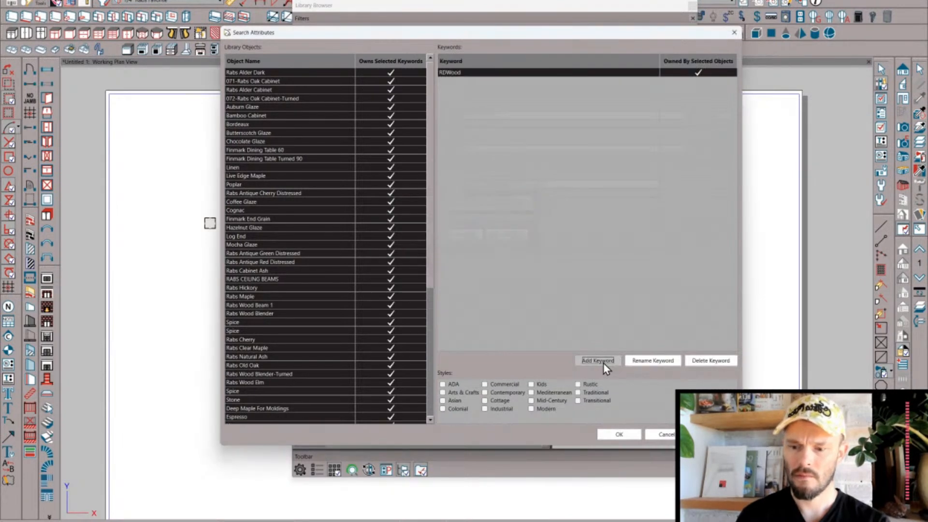
pyautogui.click(603, 362)
pyautogui.write('Rab')
pyautogui.press('Return')
pyautogui.click(603, 362)
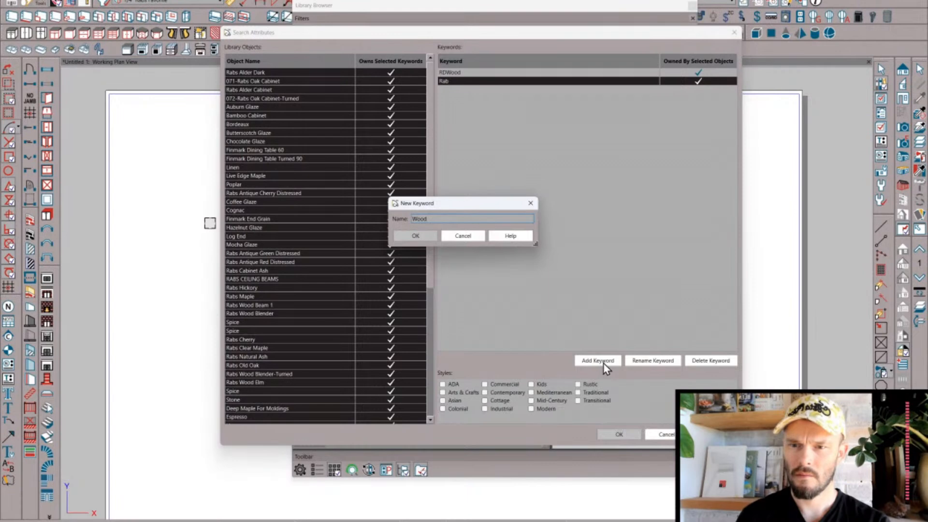
pyautogui.press('Return')
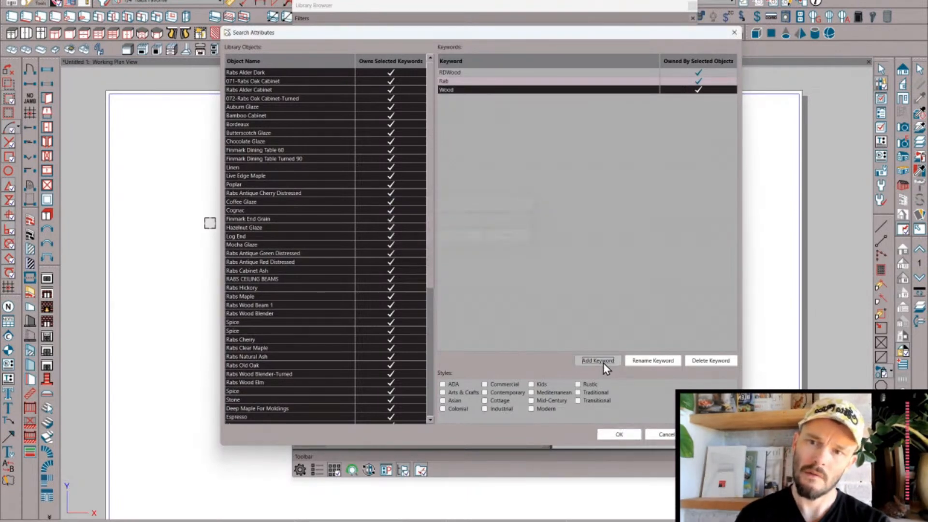
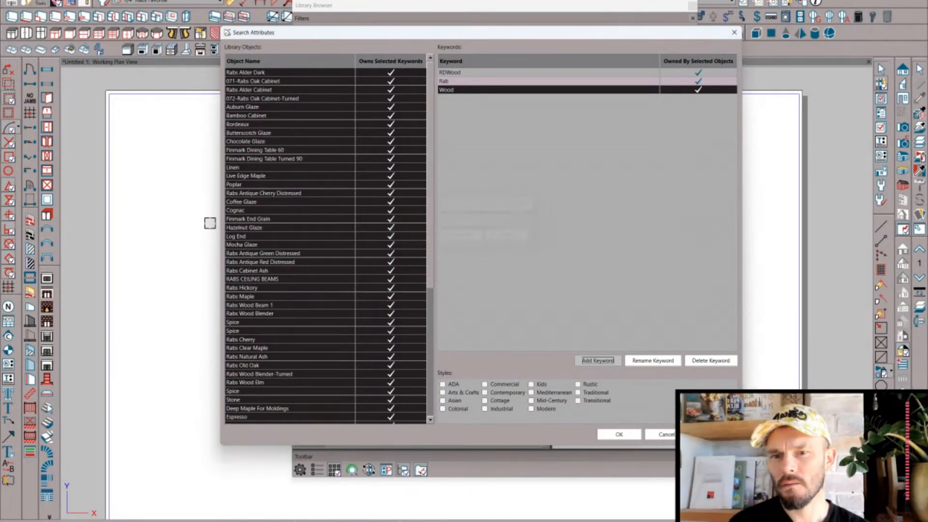
pyautogui.click(628, 436)
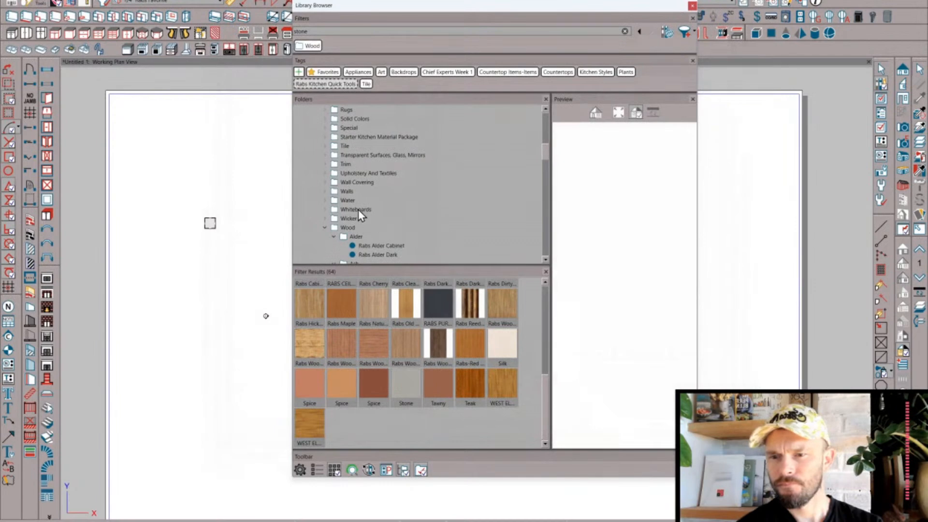
# - Collapse the Wood and Materials folders and expand the Models folder down to its Architectural subfolder
pyautogui.click(326, 228)
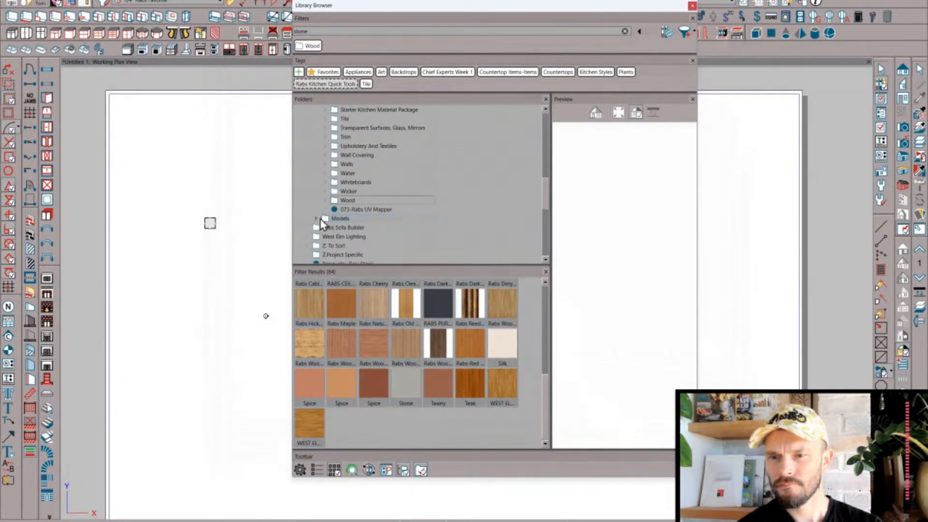
pyautogui.scroll(1, 350, 218)
pyautogui.scroll(8, 349, 217)
pyautogui.click(316, 183)
pyautogui.click(316, 190)
pyautogui.scroll(-1, 366, 202)
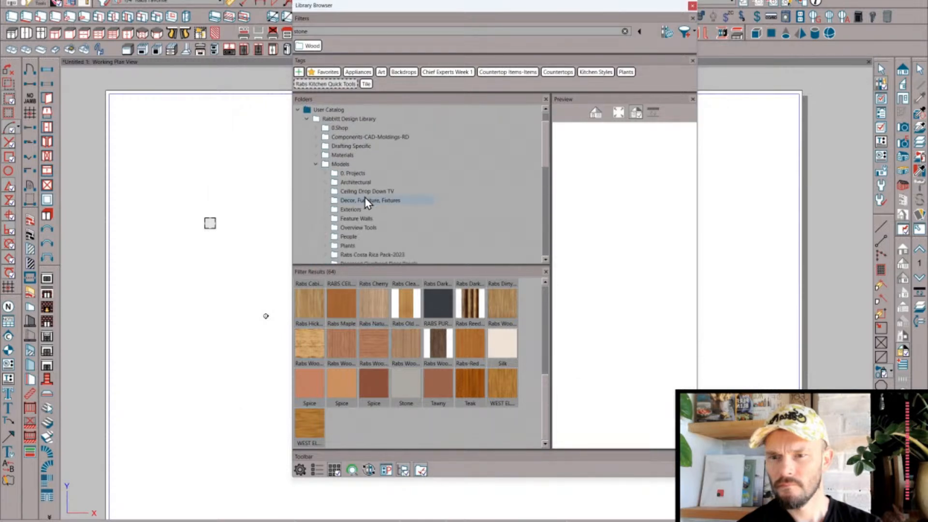
pyautogui.click(324, 182)
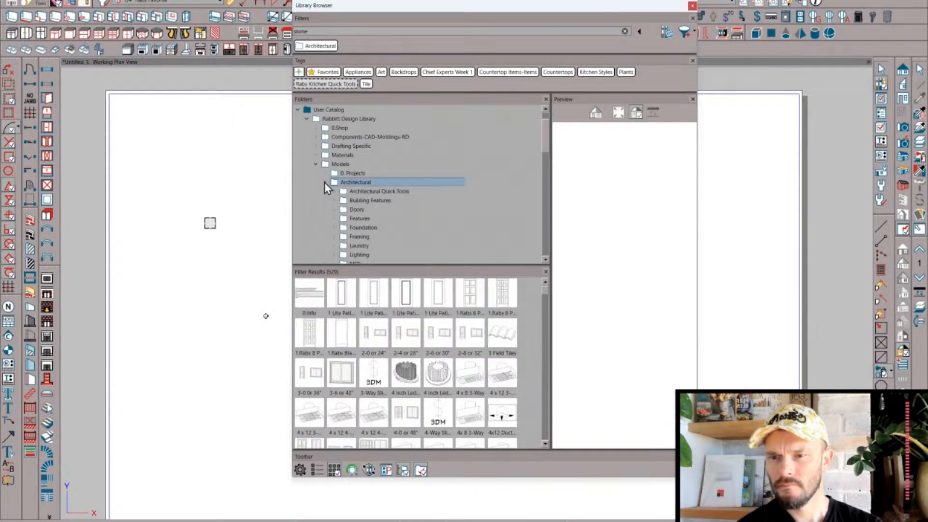
# - Select all items in the Architectural Quick Tools folder and open their search attributes
pyautogui.click(362, 191)
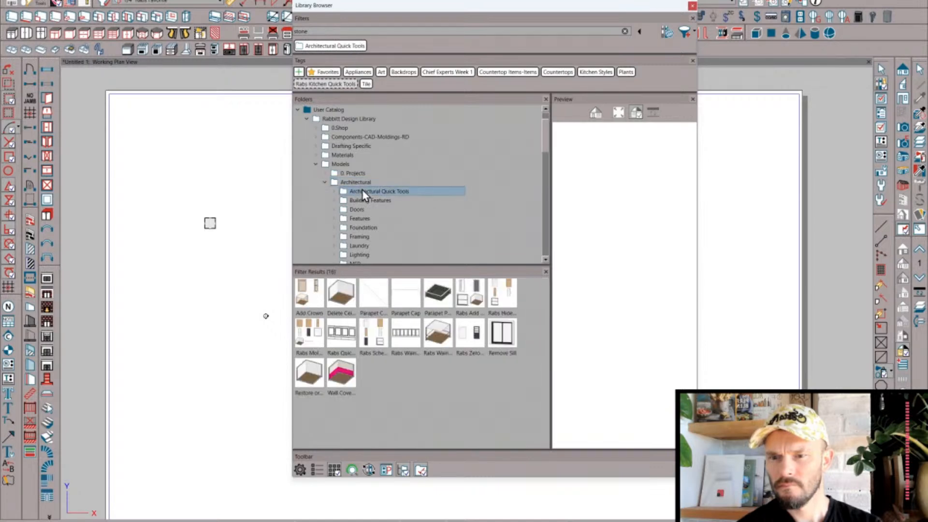
pyautogui.click(321, 302)
pyautogui.keyDown('shift'); pyautogui.click(354, 381); pyautogui.keyUp('shift')
pyautogui.rightClick(352, 382)
pyautogui.click(393, 420)
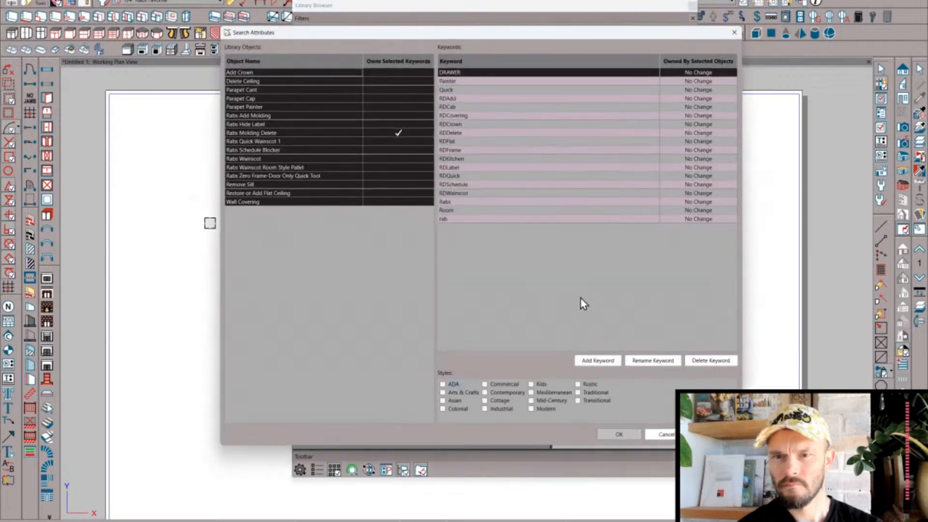
# - Delete all existing search keywords from the selected architectural quick tools
pyautogui.click(706, 361)
pyautogui.click(707, 362)
pyautogui.click(706, 361)
pyautogui.click(706, 361)
pyautogui.click(706, 361)
pyautogui.click(706, 362)
pyautogui.click(706, 361)
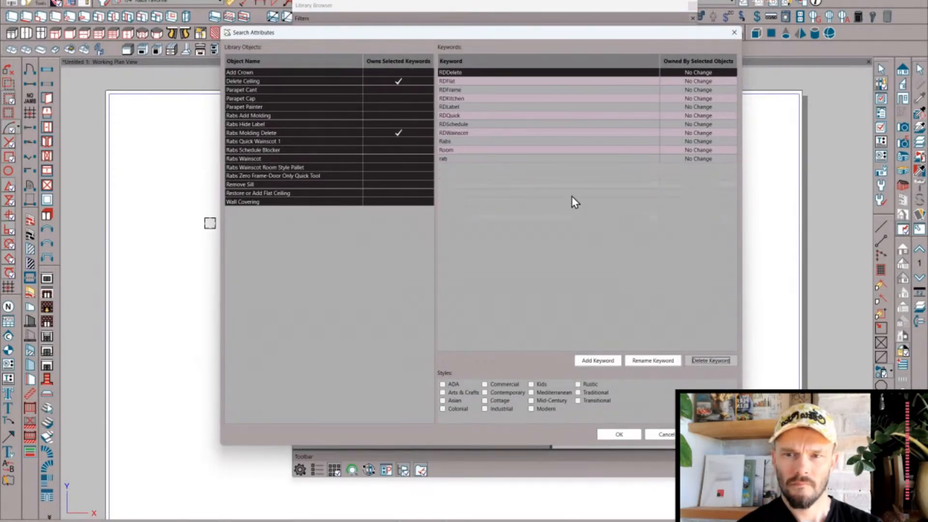
pyautogui.keyDown('shift'); pyautogui.click(531, 159); pyautogui.keyUp('shift')
pyautogui.click(705, 361)
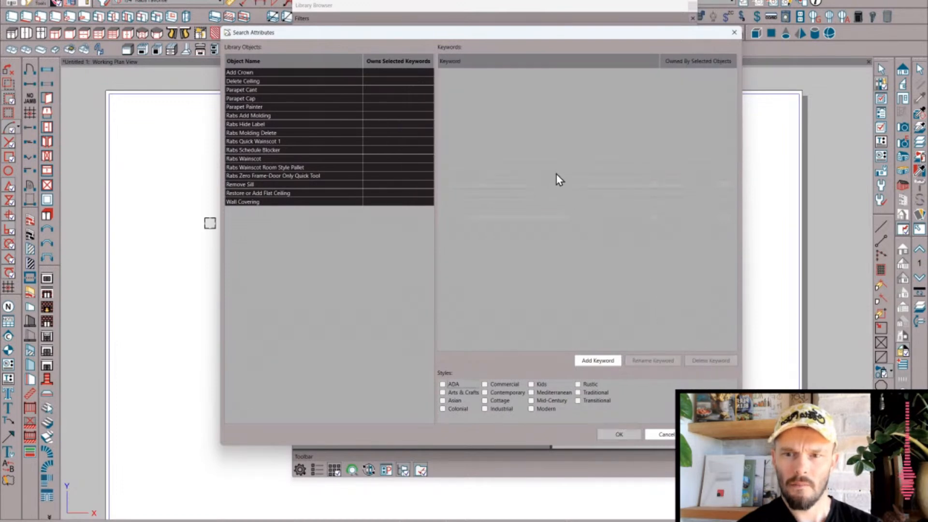
# - Add the keywords Architectural Tools, Quick, Rab and RDQuick to all selected architectural quick tools
pyautogui.click(599, 360)
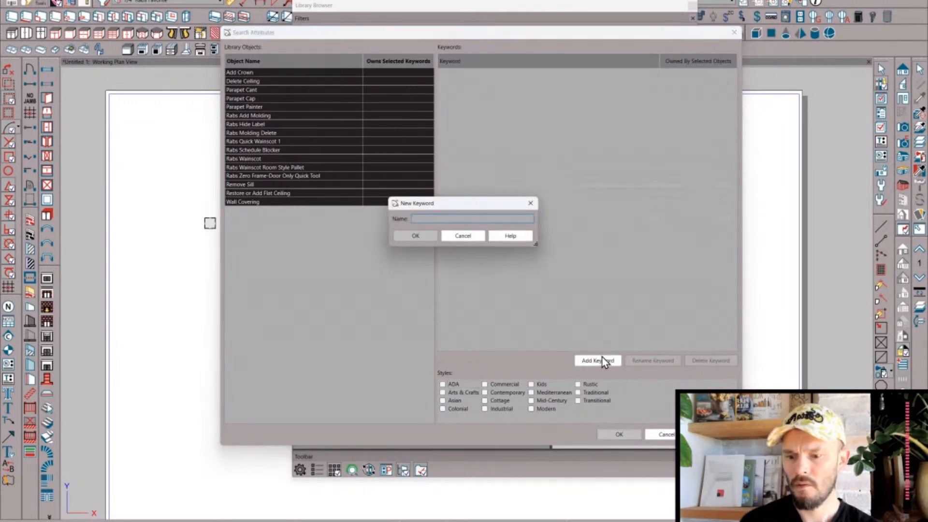
pyautogui.write('Architectural Tools')
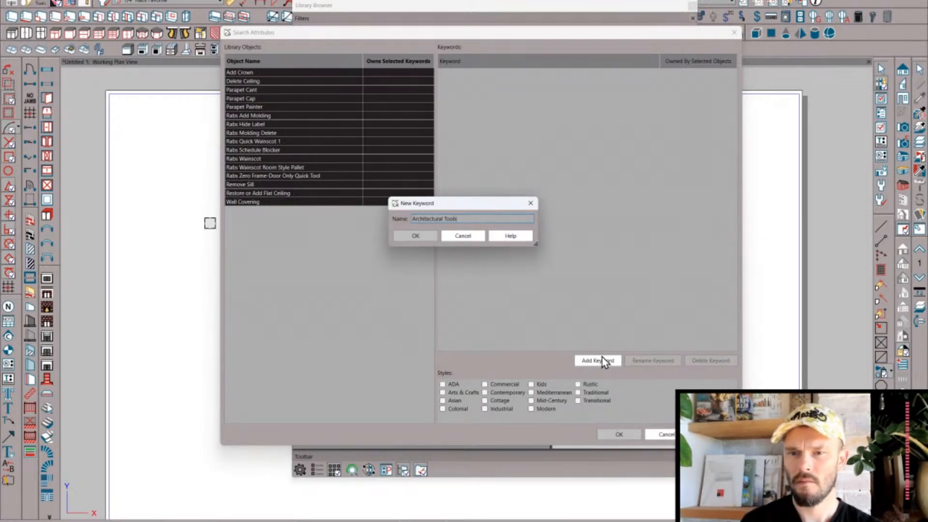
pyautogui.press('Return')
pyautogui.click(603, 359)
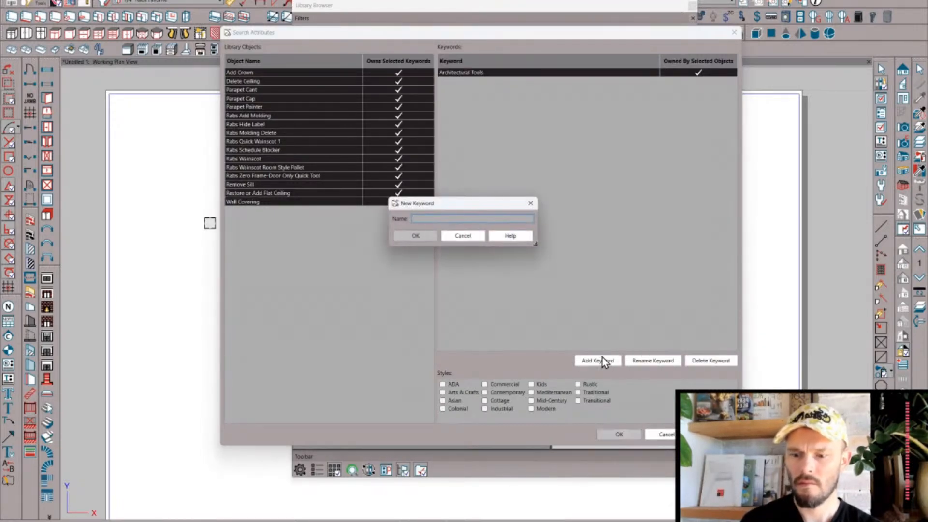
pyautogui.write('Quick')
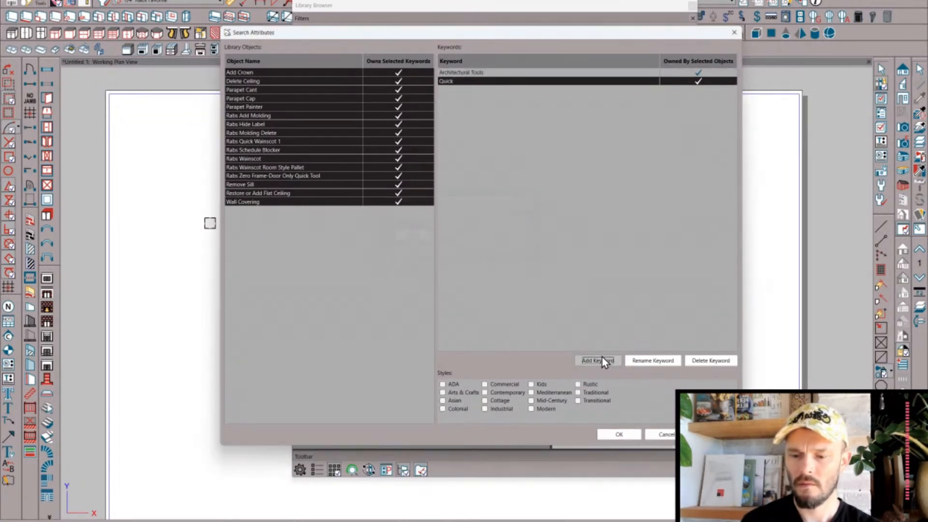
pyautogui.click(602, 359)
pyautogui.write('Rab')
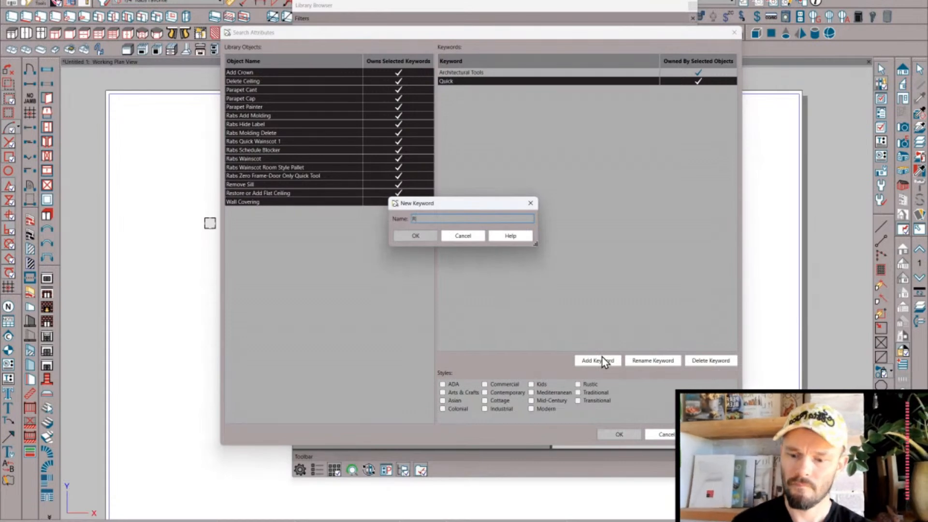
pyautogui.press('Return')
pyautogui.click(602, 359)
pyautogui.write('RDQuick')
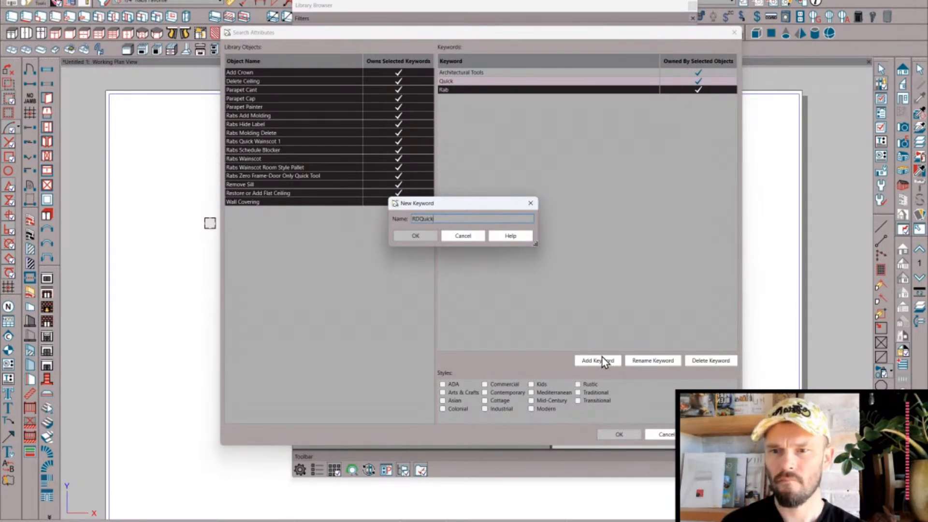
pyautogui.press('Return')
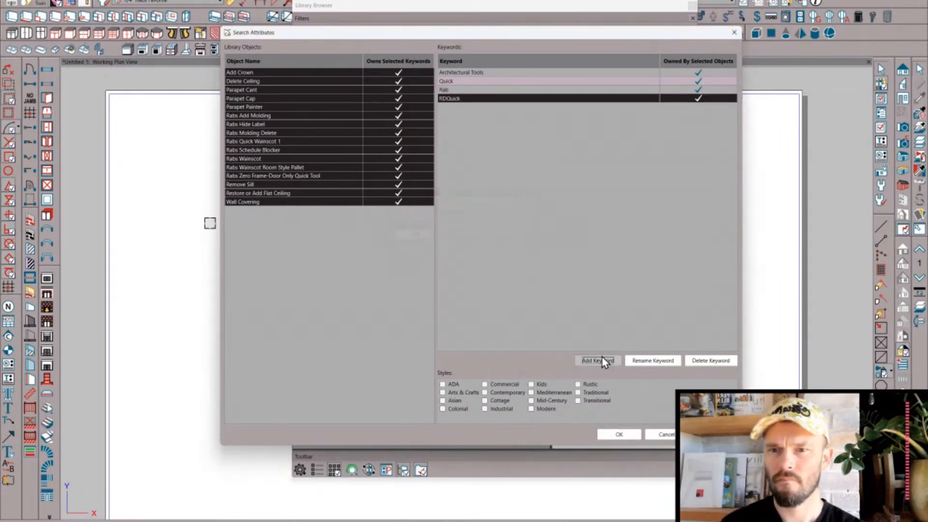
# - Apply the new search keywords and display the contents of the Architectural Quick Tools folder
pyautogui.click(629, 435)
pyautogui.click(364, 200)
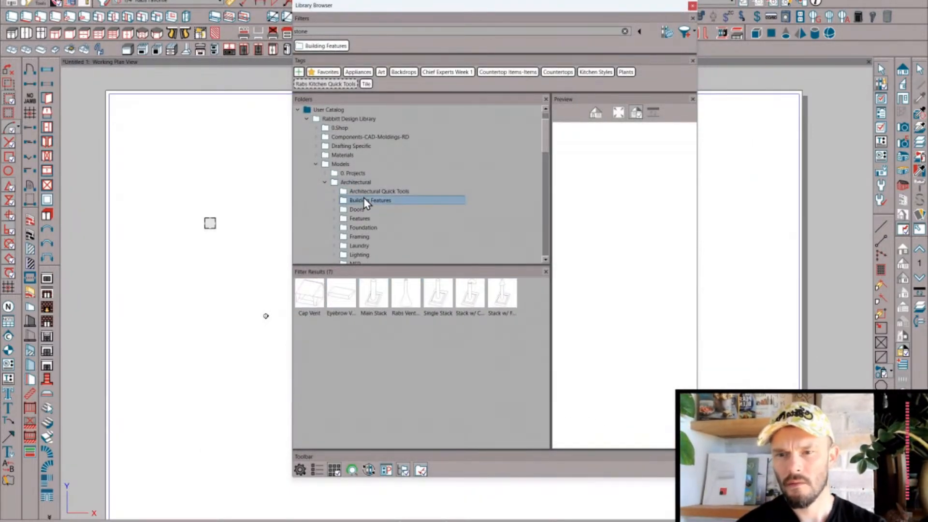
pyautogui.click(380, 191)
# - Rename the SG+14_VALERIE+STOOL item in the User Catalog as Valerie Stool
pyautogui.scroll(-6, 381, 195)
pyautogui.scroll(-5, 382, 194)
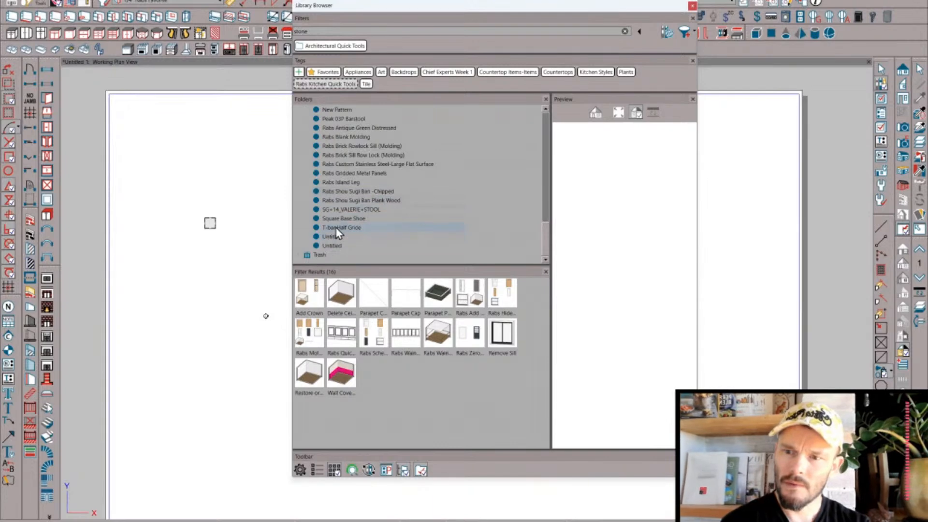
pyautogui.click(338, 212)
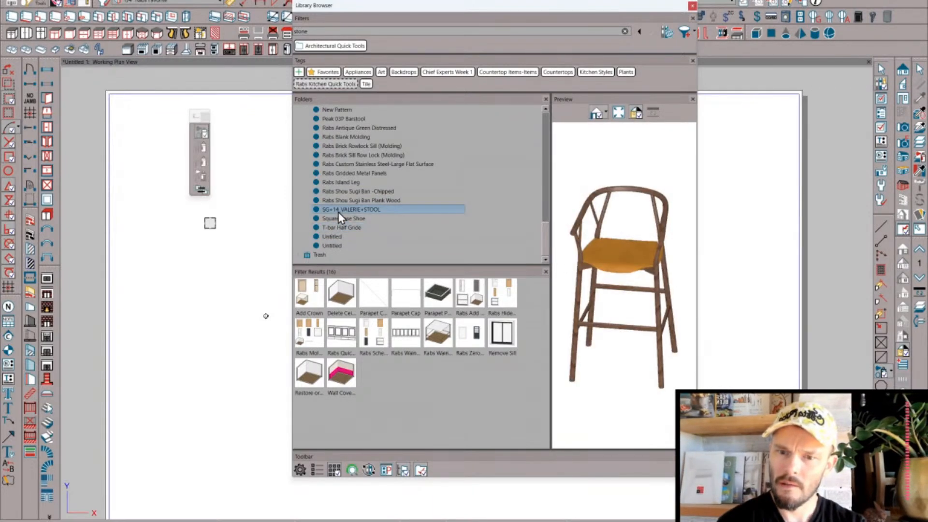
pyautogui.click(338, 210)
pyautogui.write('Verlie')
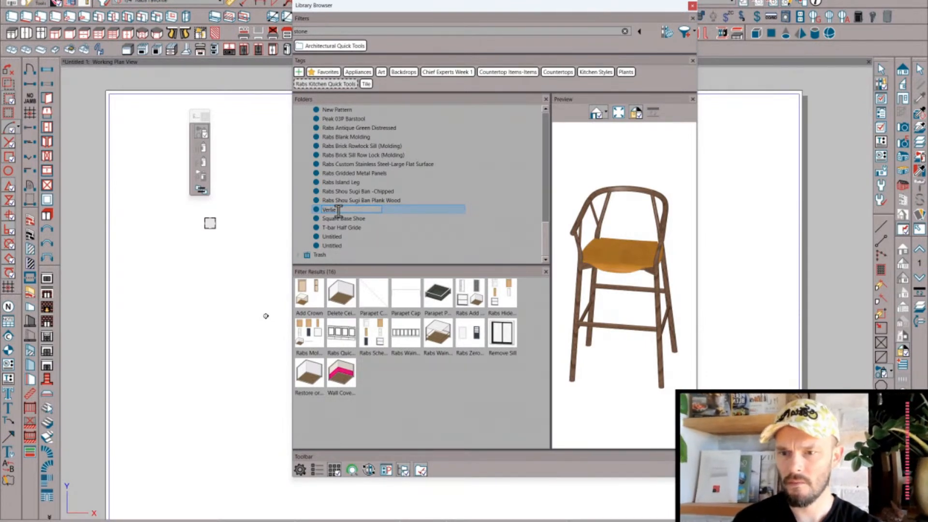
pyautogui.press('BackSpace')
pyautogui.press('BackSpace')
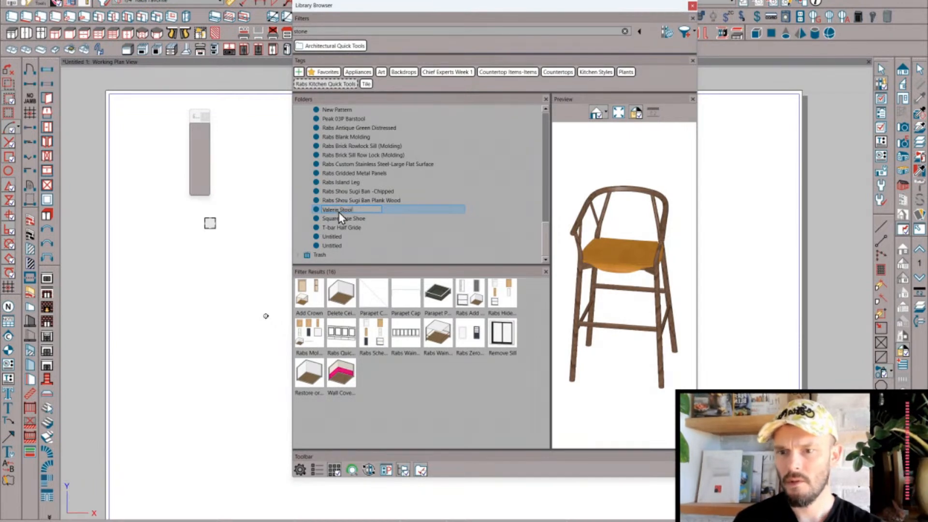
pyautogui.press('Return')
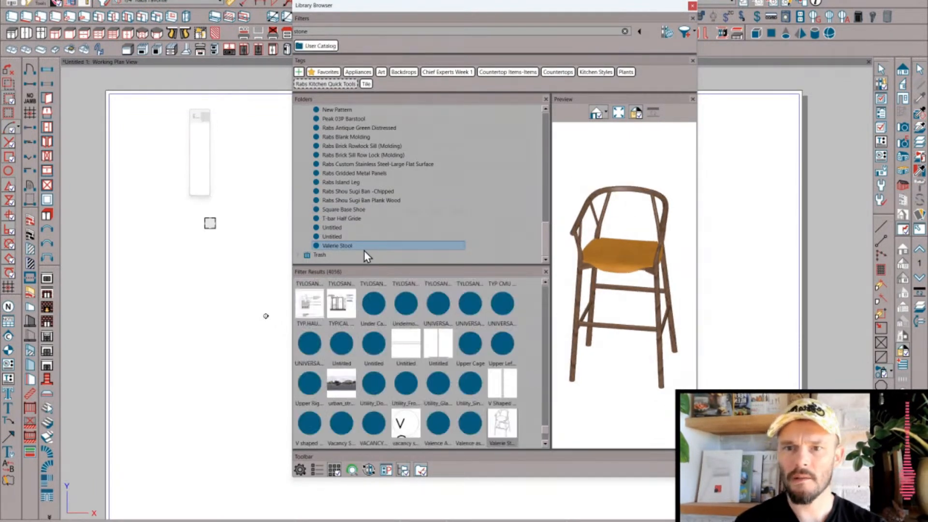
# - Open the tag management for the Valerie Stool and assign it a new tag named Stool
pyautogui.rightClick(361, 248)
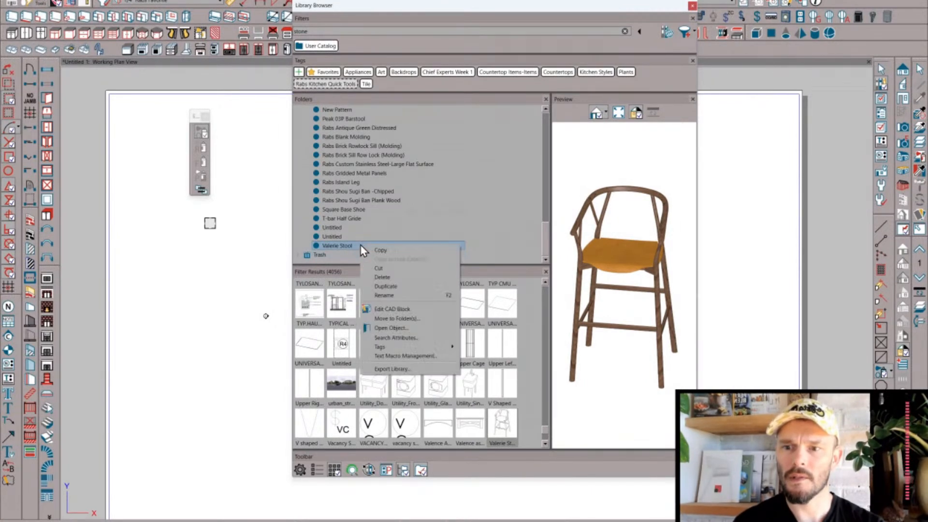
pyautogui.moveTo(432, 347)
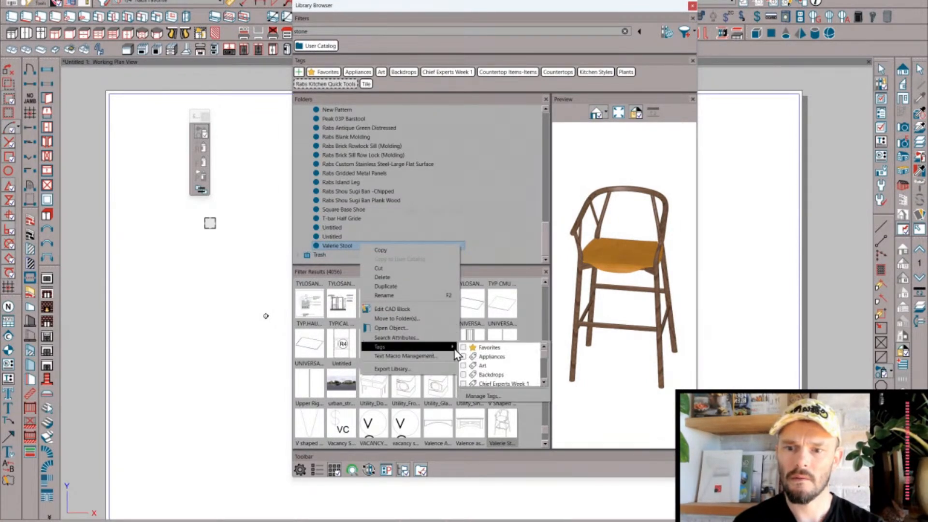
pyautogui.click(526, 393)
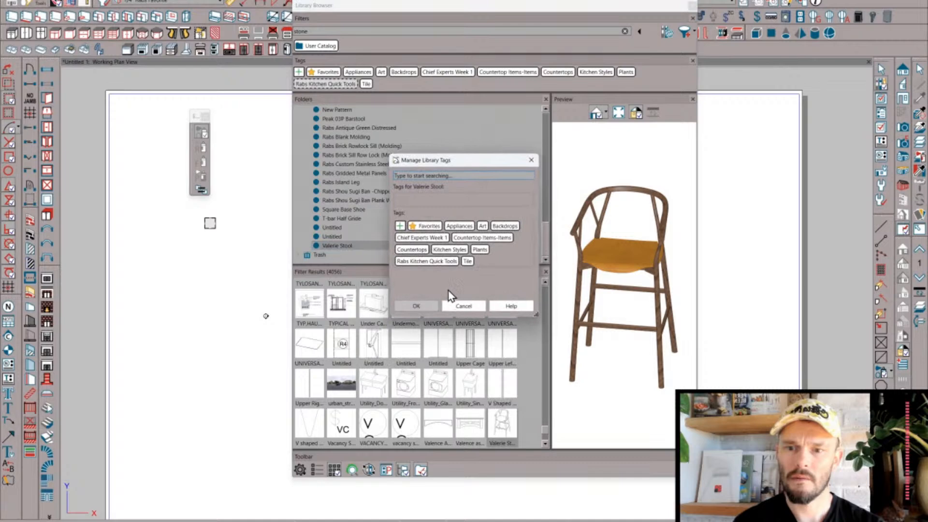
pyautogui.click(420, 178)
pyautogui.write('Stool')
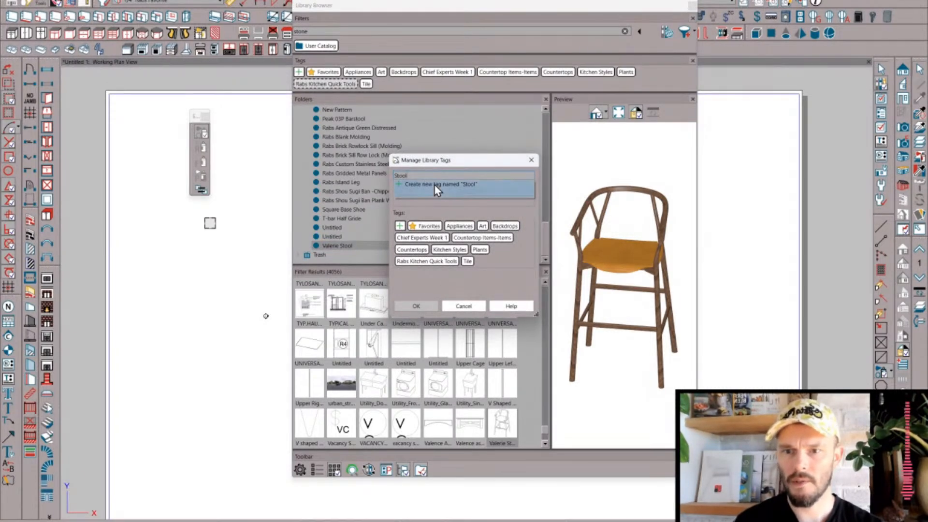
pyautogui.click(434, 185)
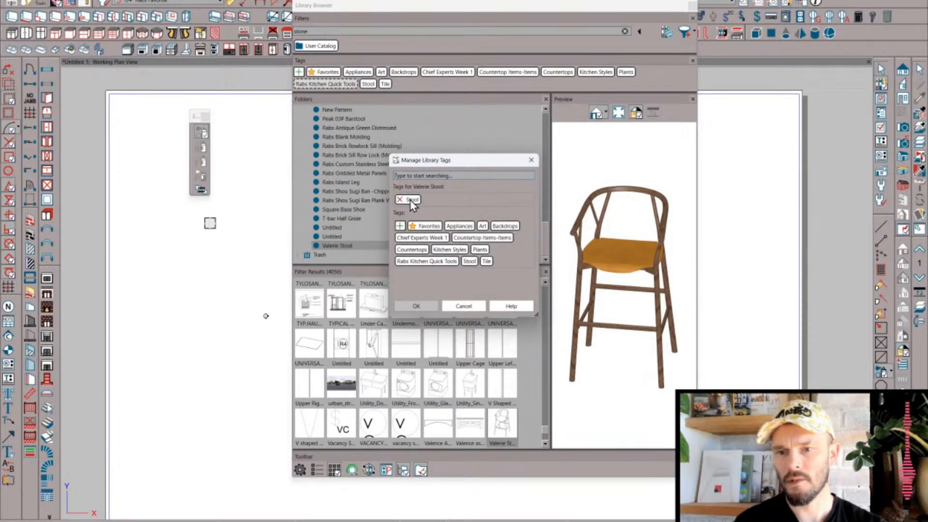
# - Replace the Stool tag on the Valerie Stool with a new tag named Stools and apply the change
pyautogui.write('Stools')
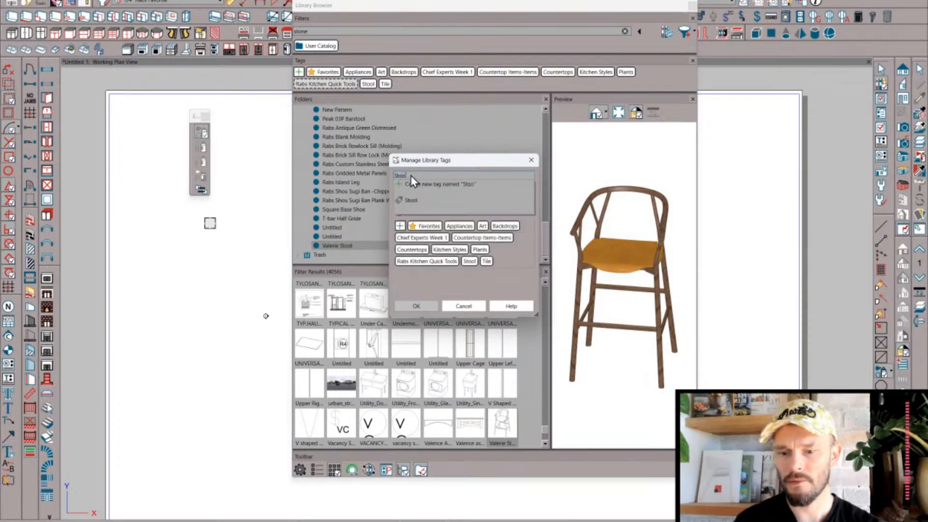
pyautogui.click(413, 184)
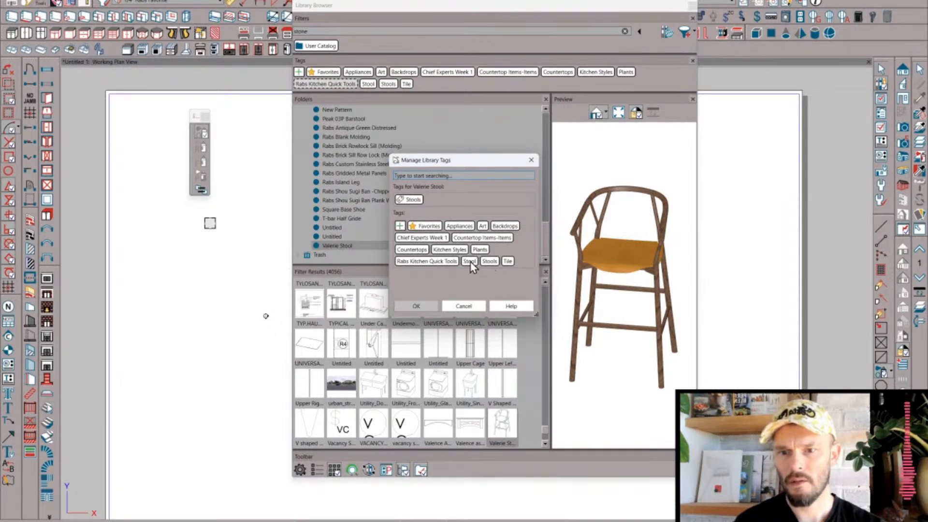
pyautogui.click(423, 309)
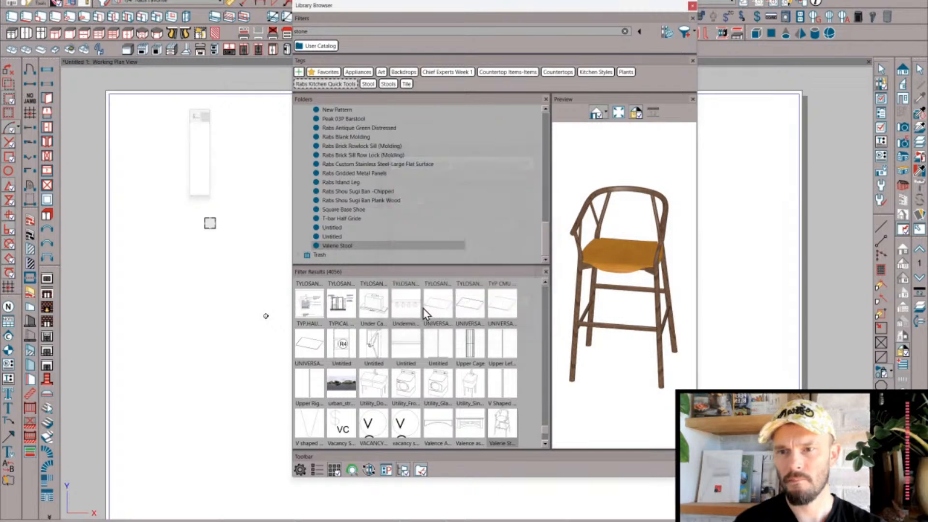
# - Filter the library by the redundant Stool tag and permanently delete that tag
pyautogui.click(368, 84)
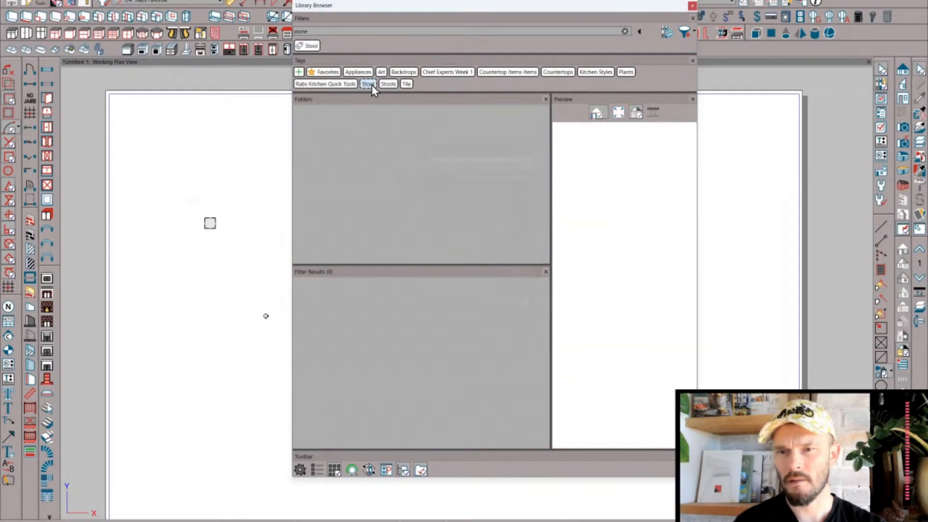
pyautogui.rightClick(372, 86)
pyautogui.click(387, 108)
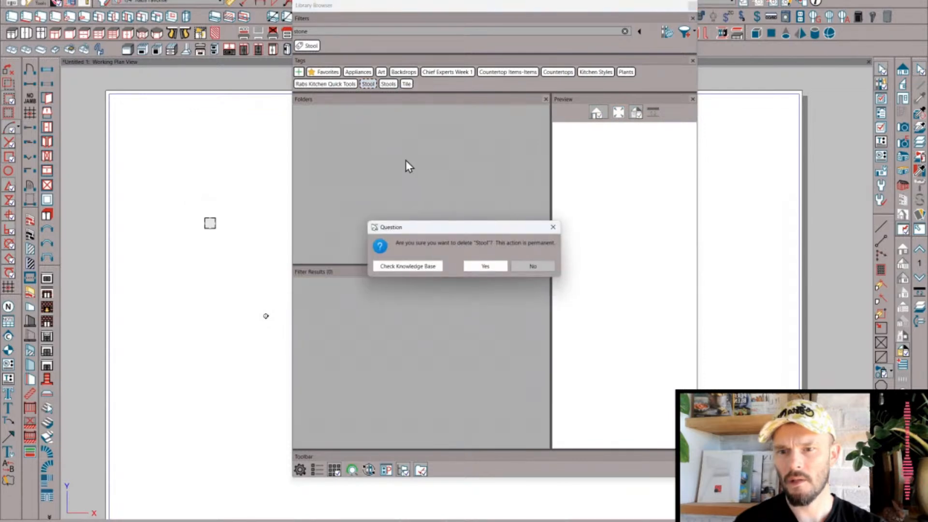
pyautogui.click(483, 266)
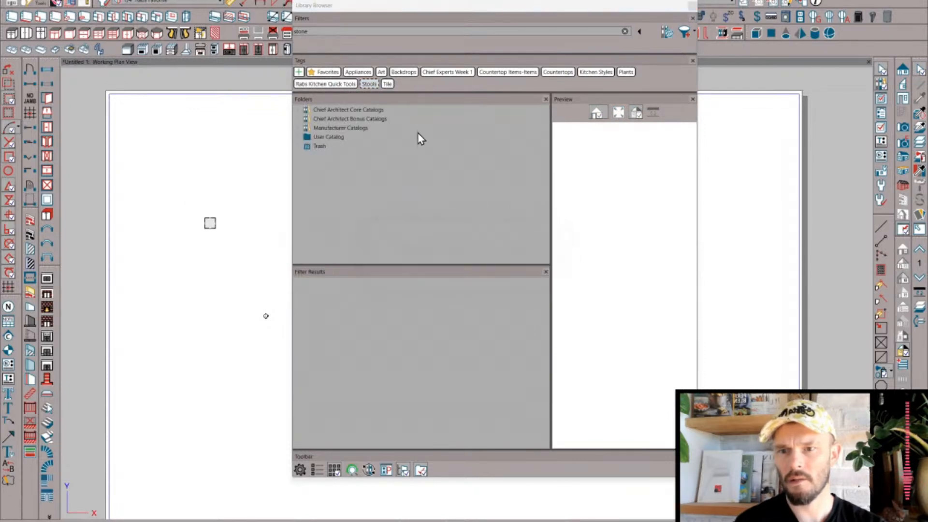
# - Filter the library by the Stools tag and select the Valerie Stool
pyautogui.click(369, 84)
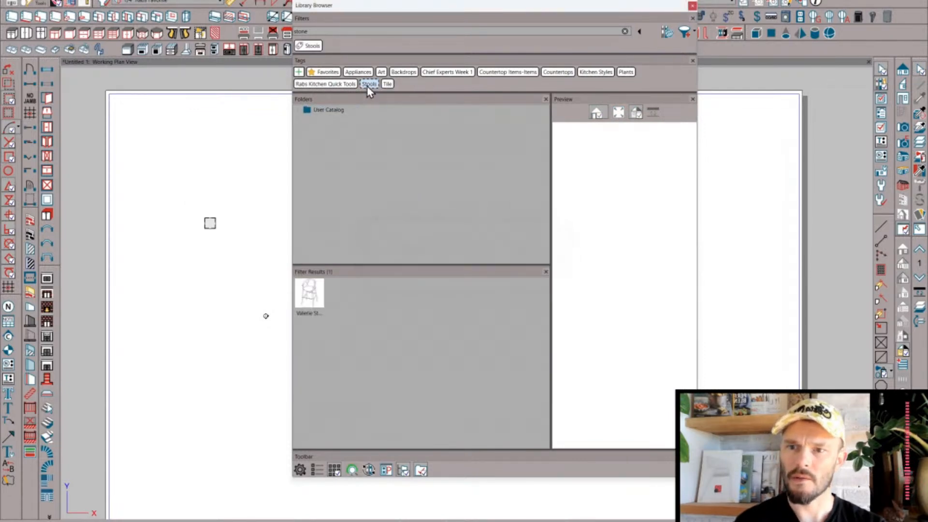
pyautogui.click(308, 297)
pyautogui.rightClick(308, 297)
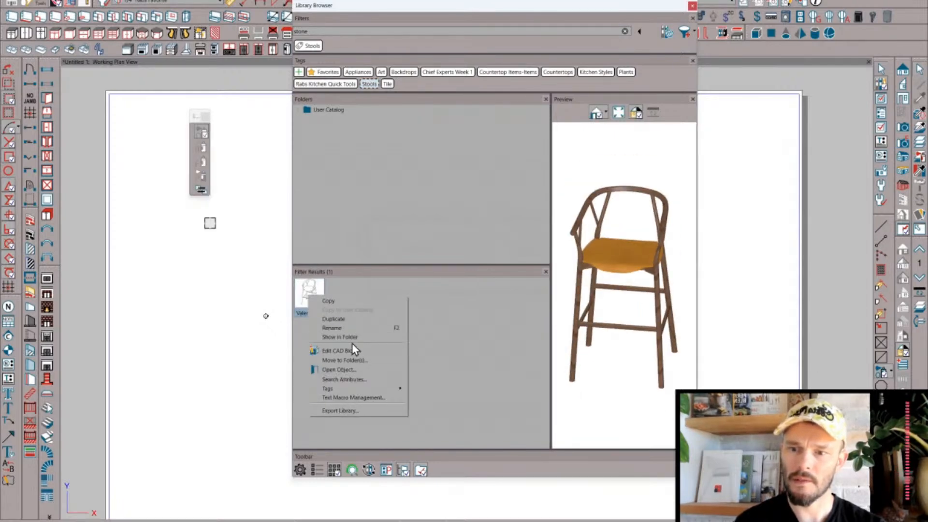
pyautogui.click(350, 408)
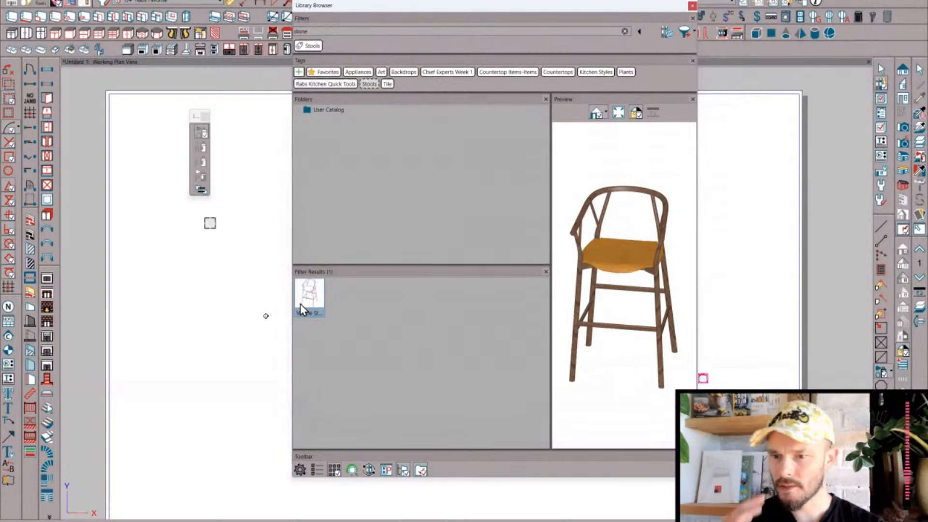
pyautogui.rightClick(301, 307)
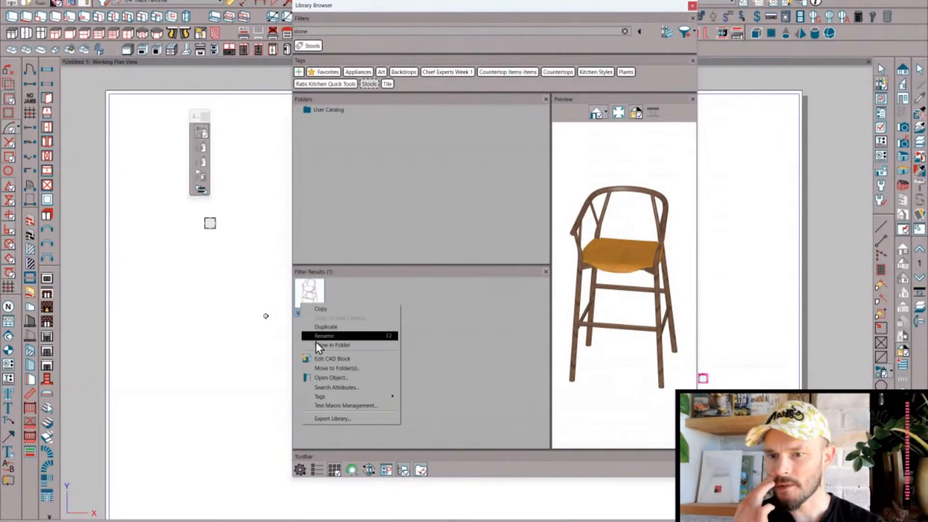
pyautogui.click(334, 366)
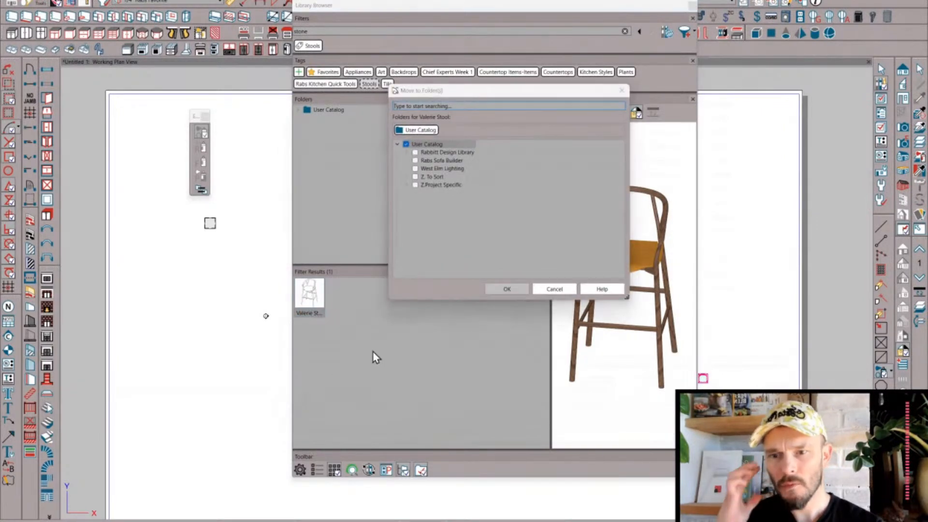
pyautogui.click(556, 289)
# - Open the Valerie Stool's furniture specification and create a custom object information field named Stool Info
pyautogui.rightClick(311, 310)
pyautogui.click(339, 380)
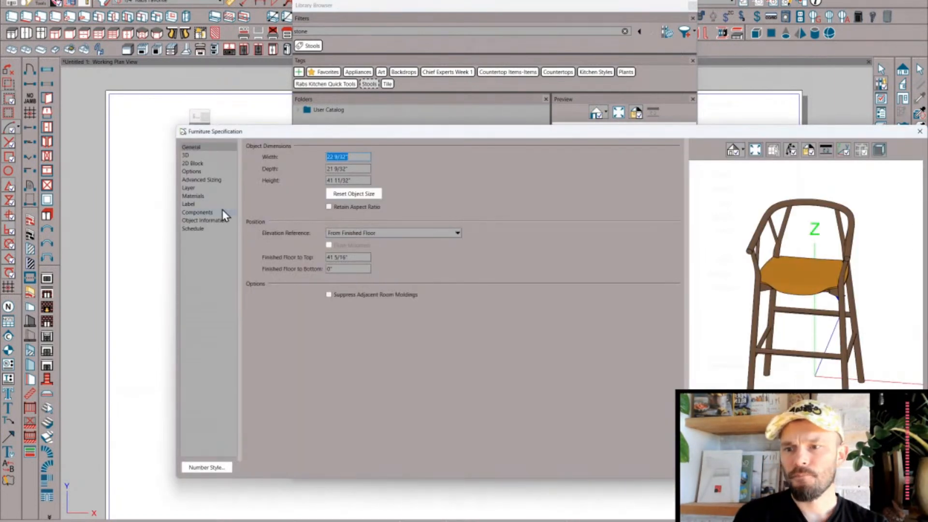
pyautogui.click(204, 221)
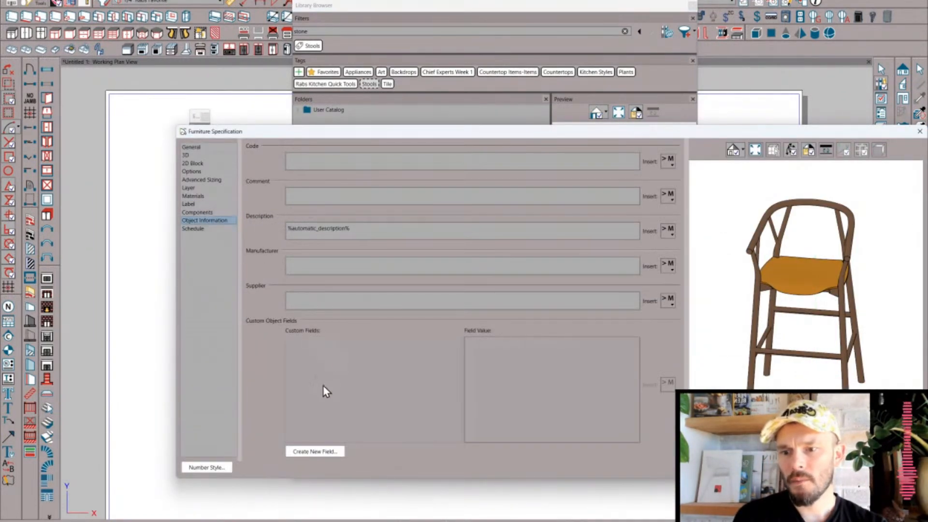
pyautogui.click(315, 451)
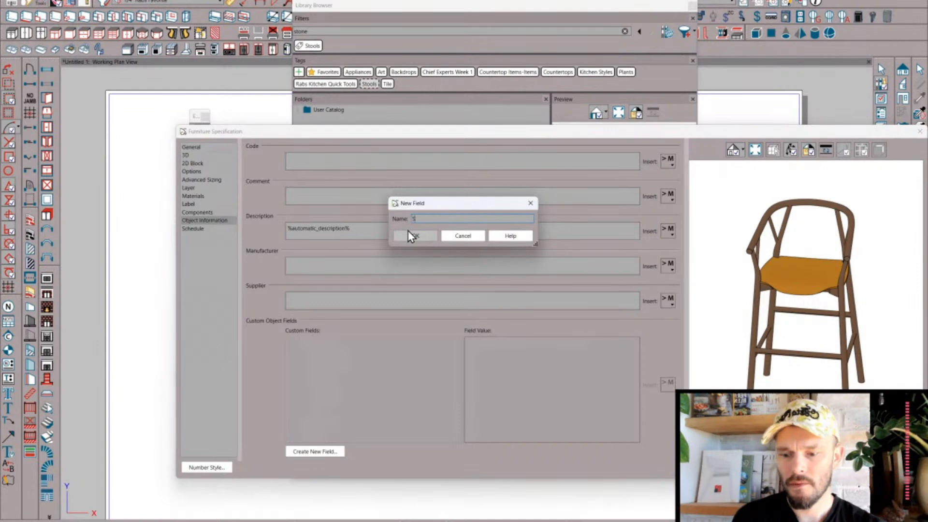
pyautogui.write('Stool Info')
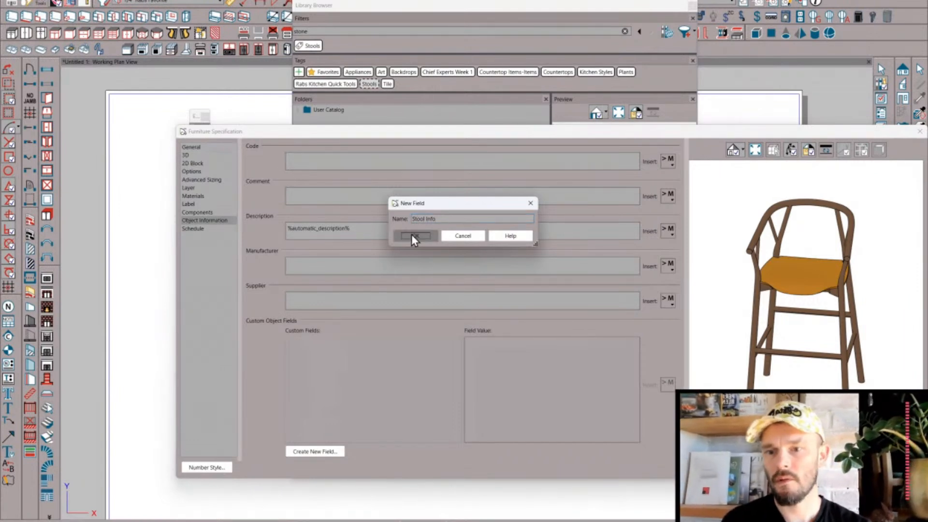
pyautogui.click(412, 235)
# - Set the Stool Info field value to test, browse the user macros available for it, and close the specification
pyautogui.click(493, 340)
pyautogui.write('test')
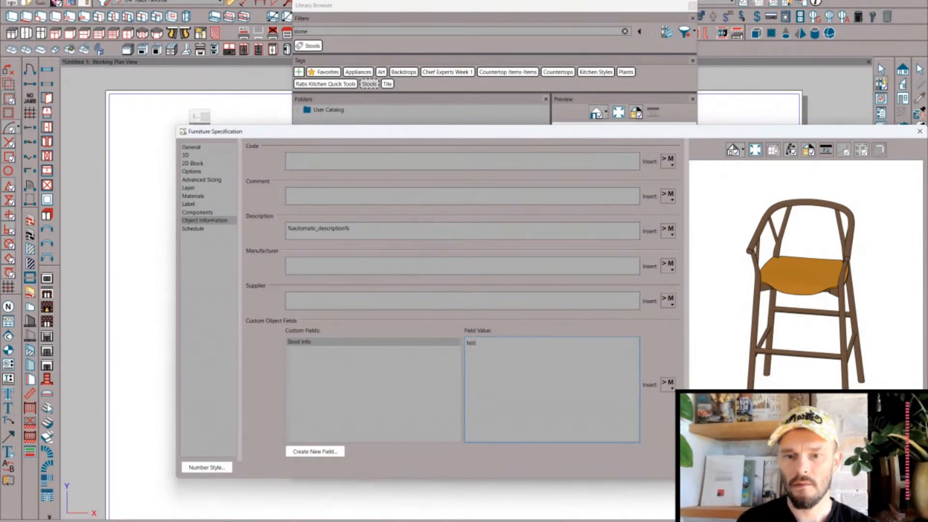
pyautogui.click(669, 386)
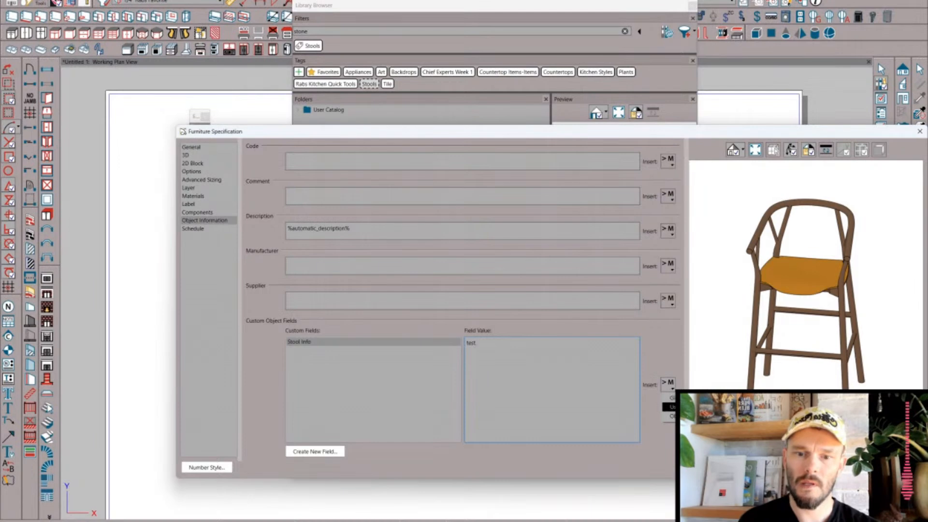
pyautogui.moveTo(670, 407)
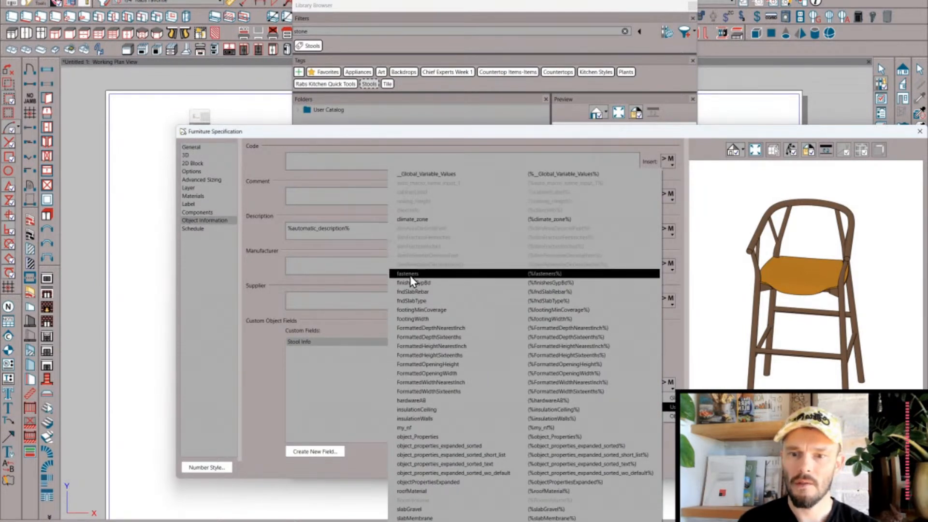
pyautogui.click(410, 277)
pyautogui.click(786, 467)
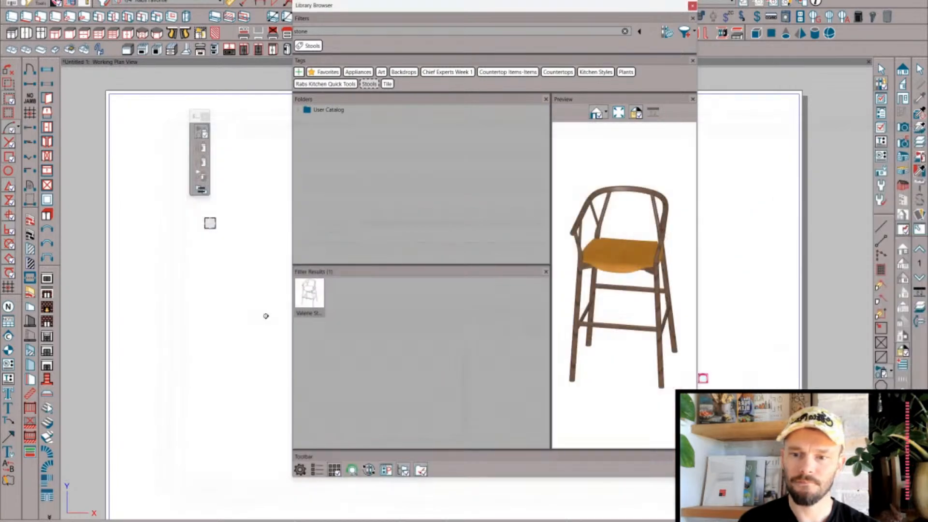
# - Export the Valerie Stool to the X-15 folder as a library file with textures, using a name ending in Stool Test
pyautogui.click(301, 297)
pyautogui.rightClick(310, 296)
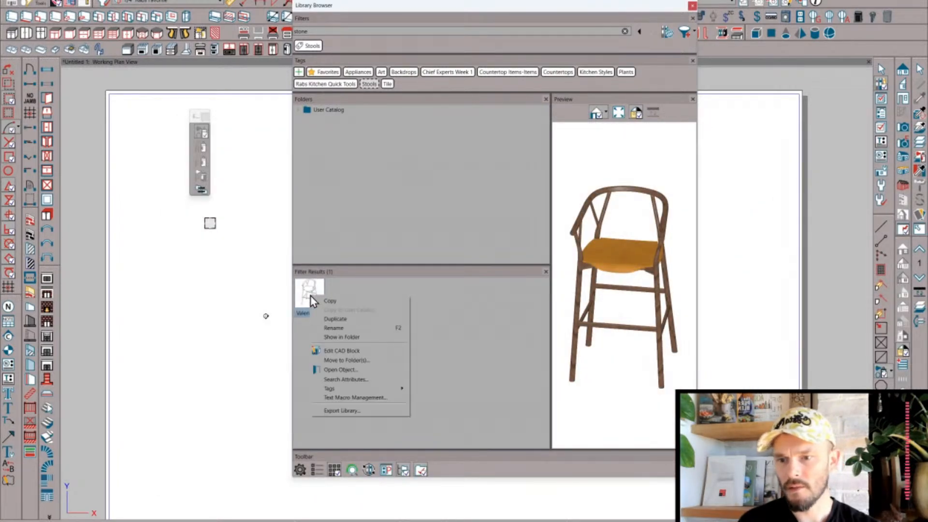
pyautogui.click(361, 410)
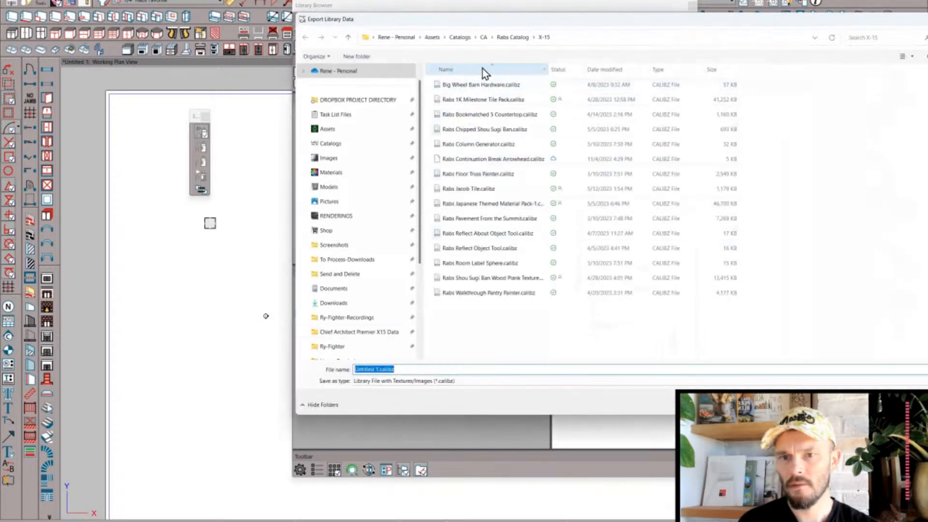
pyautogui.write('Stool Test')
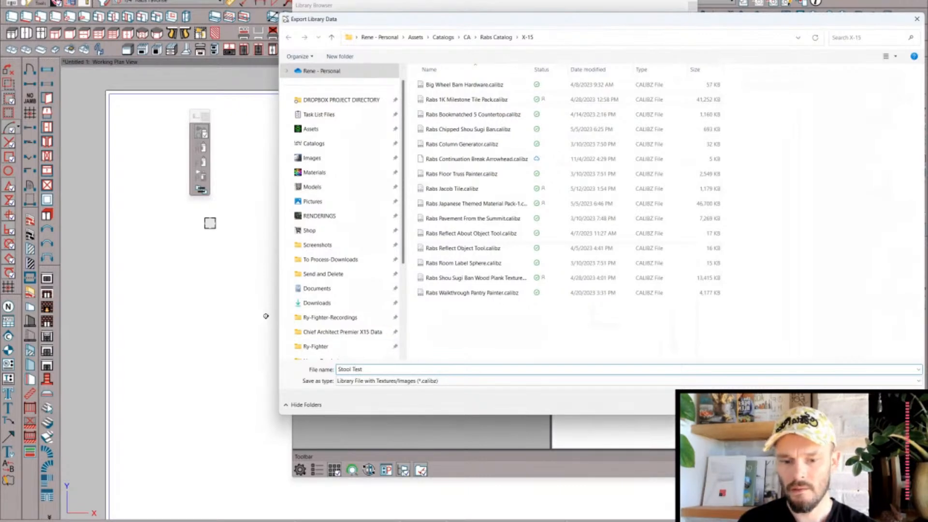
pyautogui.press('Home')
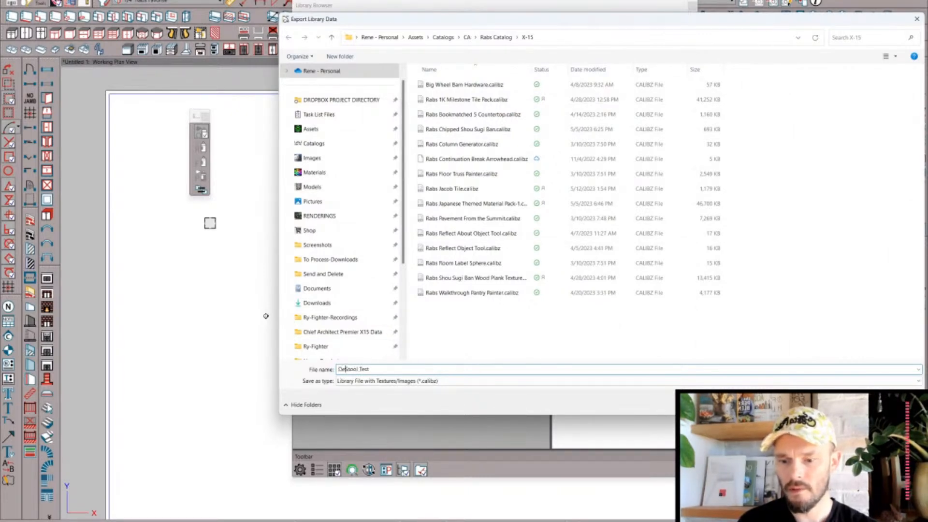
pyautogui.press('Return')
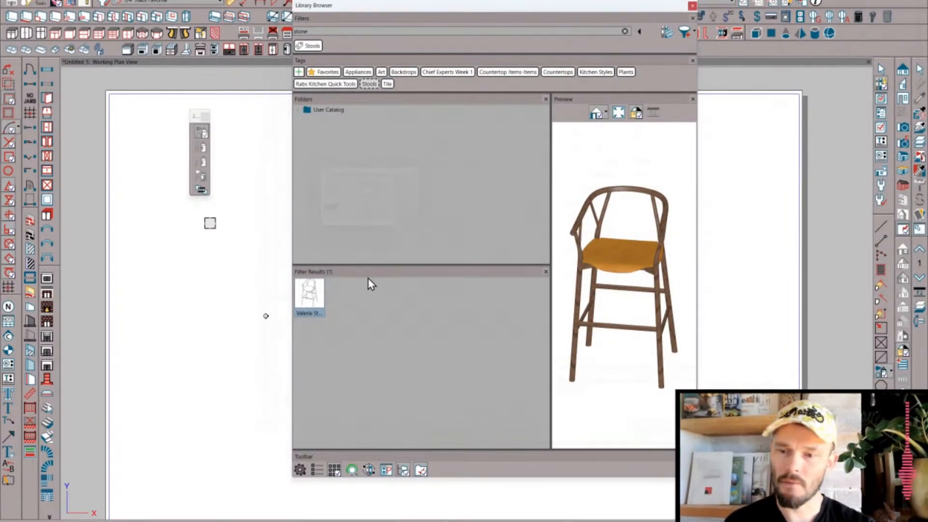
# - Delete the Valerie Stool from the User Catalog
pyautogui.rightClick(310, 294)
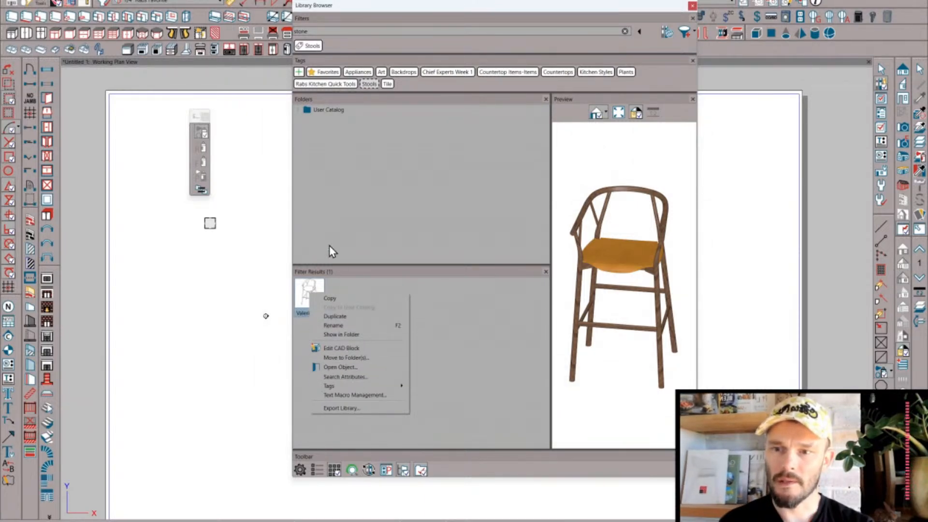
pyautogui.click(297, 110)
pyautogui.rightClick(320, 120)
pyautogui.click(336, 159)
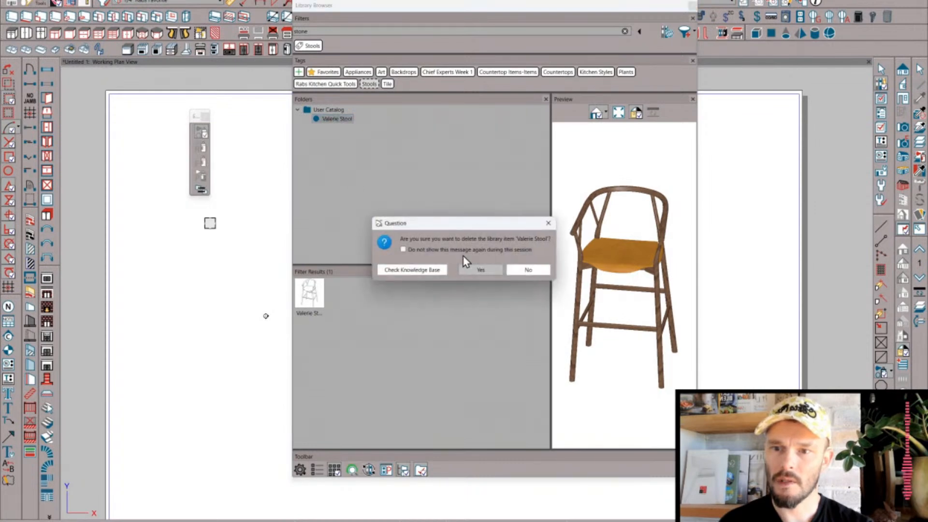
pyautogui.click(472, 269)
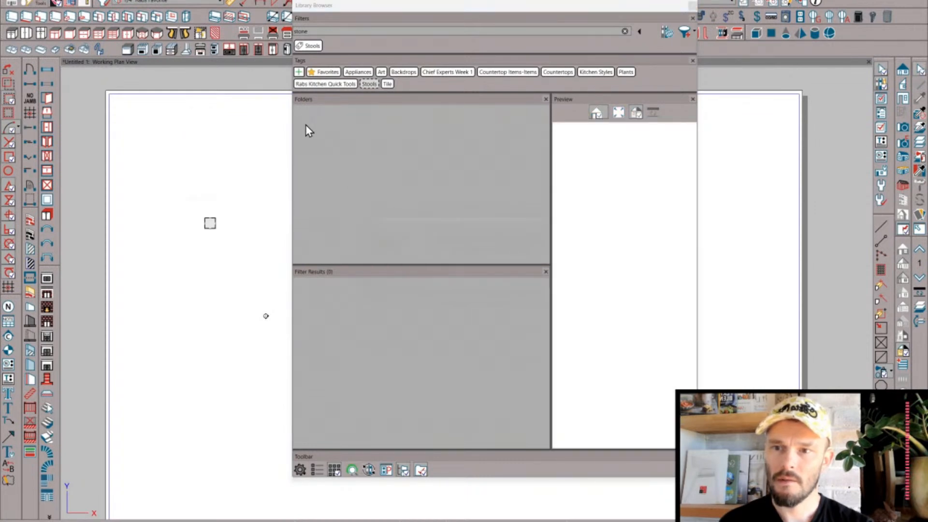
# - Clear the Stools tag filter and permanently delete the Stools tag from the library
pyautogui.click(310, 46)
pyautogui.rightClick(368, 84)
pyautogui.click(386, 104)
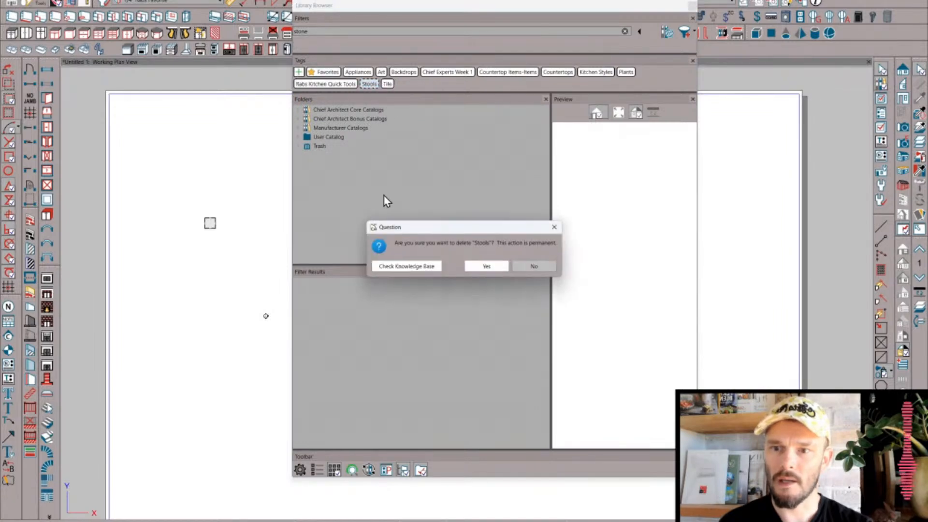
pyautogui.click(472, 266)
# - Review the contents of the library's Trash folder and empty it
pyautogui.click(298, 145)
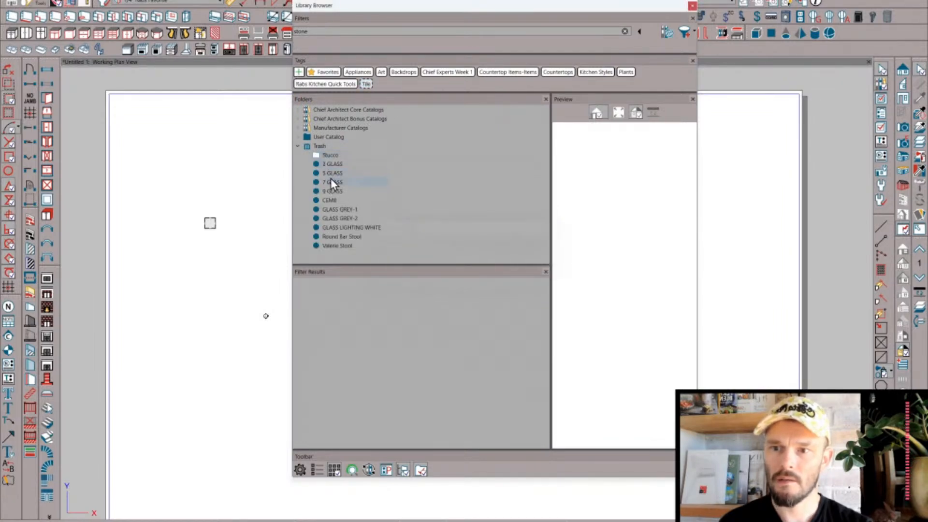
pyautogui.click(317, 145)
pyautogui.rightClick(313, 145)
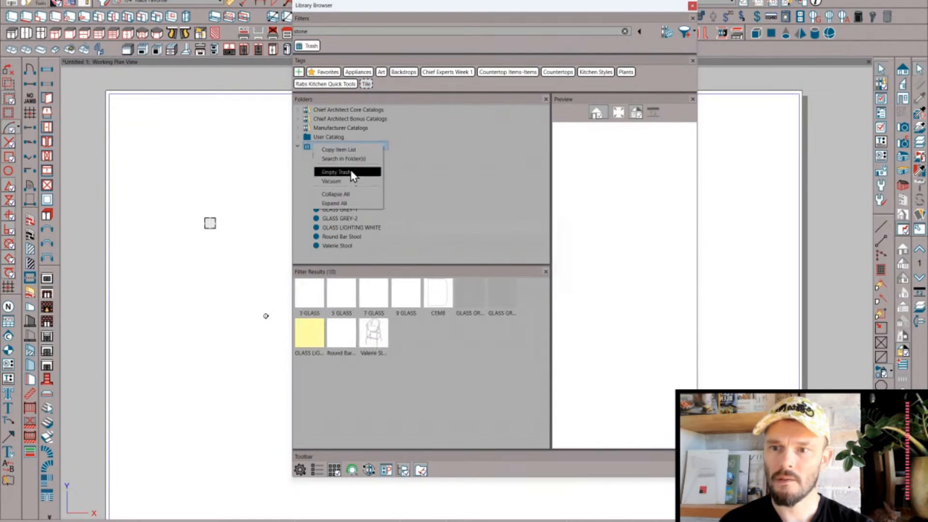
pyautogui.click(351, 172)
pyautogui.click(494, 271)
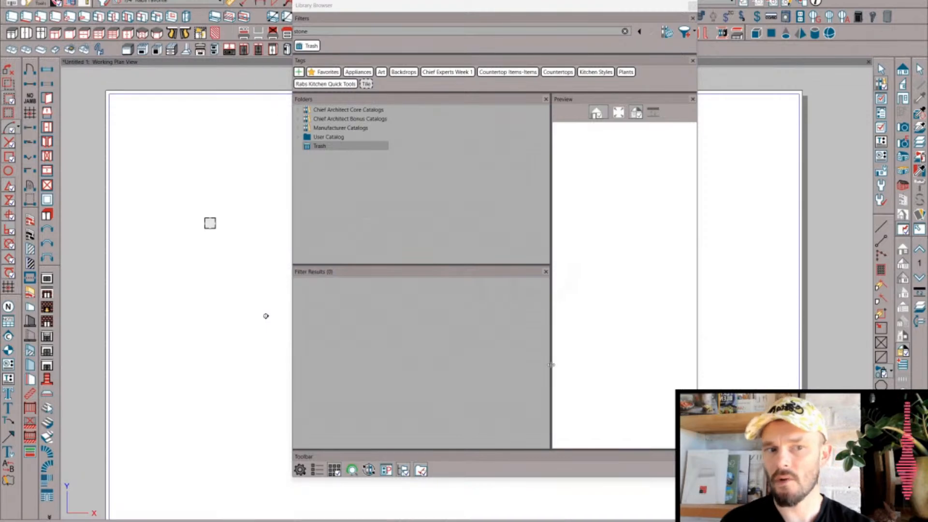
# - Switch to File Explorer, browse to Catalogs/CA/Rabs Catalog/X-15, and import Delete-Stool Test.calibz into the library
pyautogui.moveTo(927, 19); pyautogui.dragTo(550, 45)
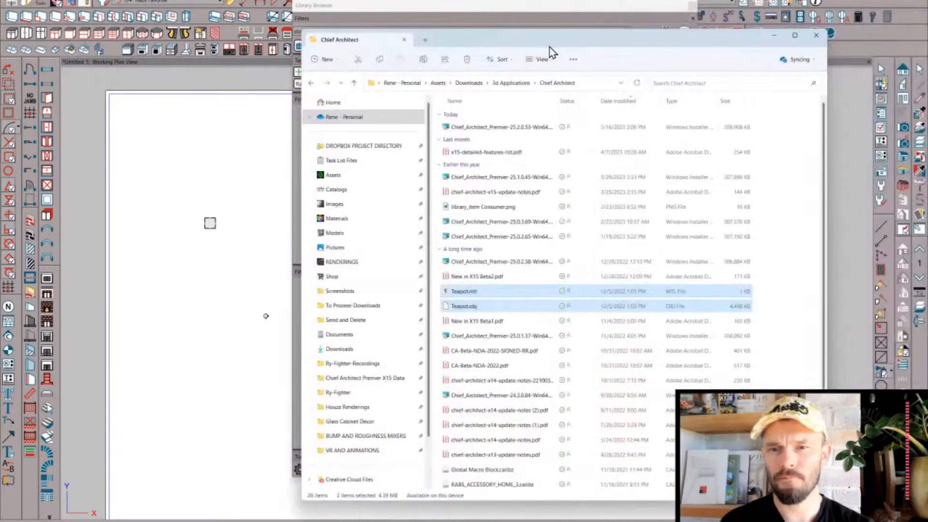
pyautogui.click(338, 190)
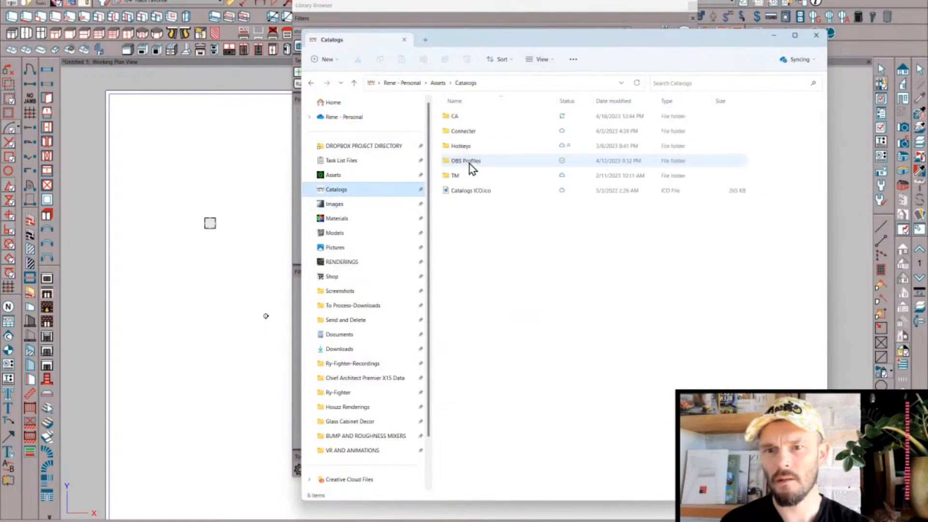
pyautogui.click(471, 122)
pyautogui.doubleClick(472, 122)
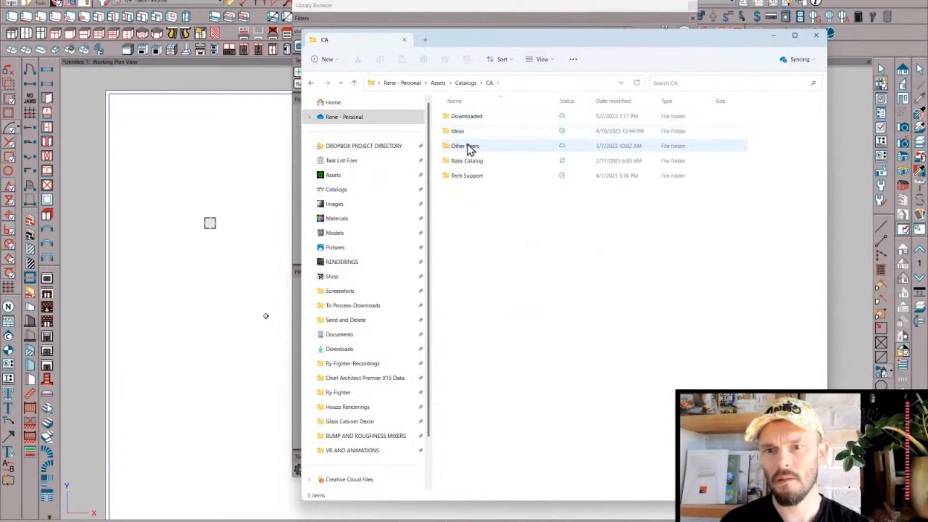
pyautogui.doubleClick(472, 159)
pyautogui.doubleClick(458, 447)
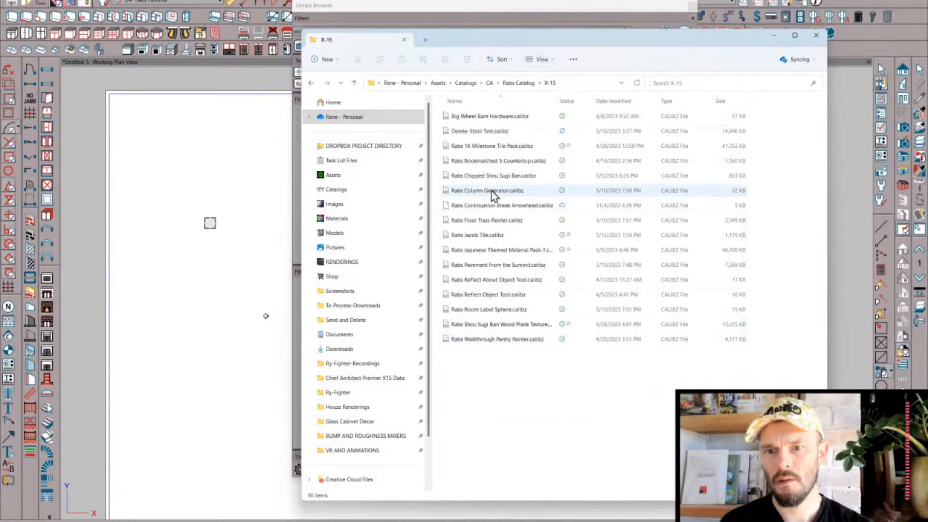
pyautogui.moveTo(479, 133); pyautogui.dragTo(244, 185)
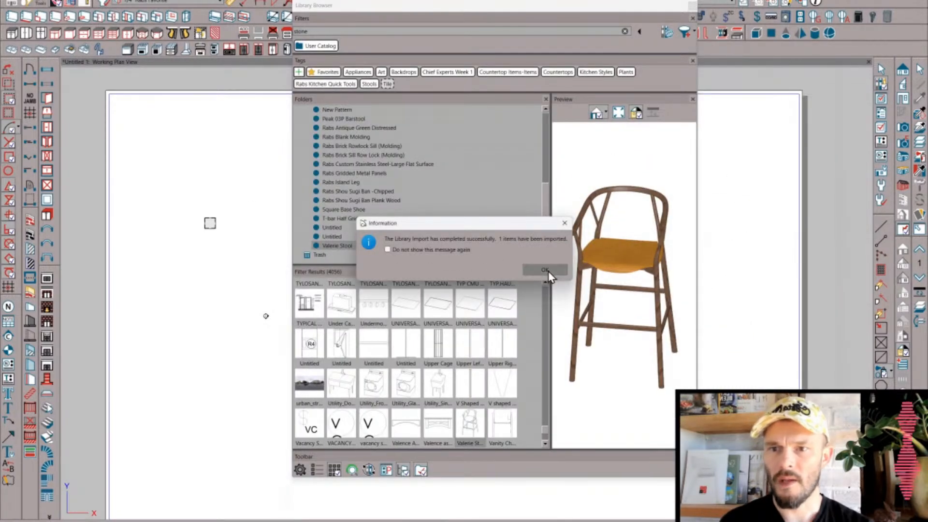
pyautogui.click(545, 270)
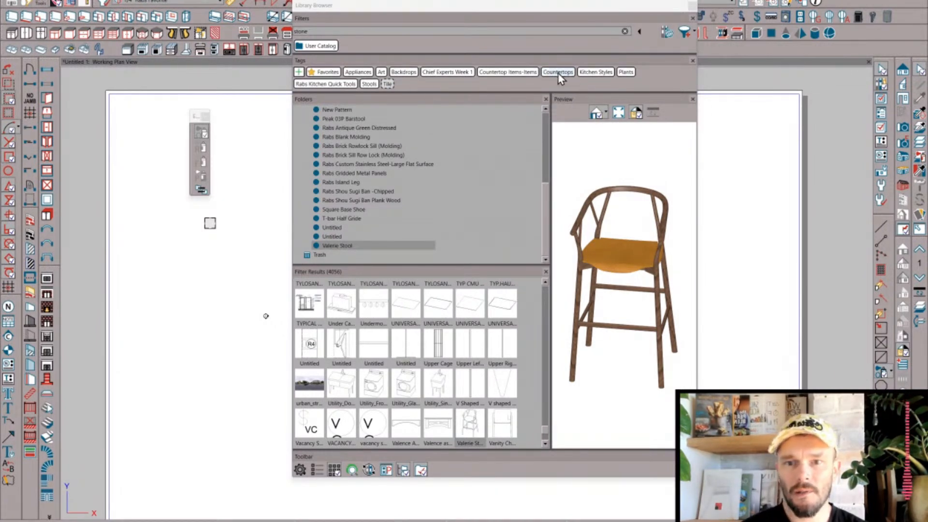
# - Filter the library by the Kitchen Styles, Countertops and Appliances tags to review the items under each
pyautogui.click(593, 76)
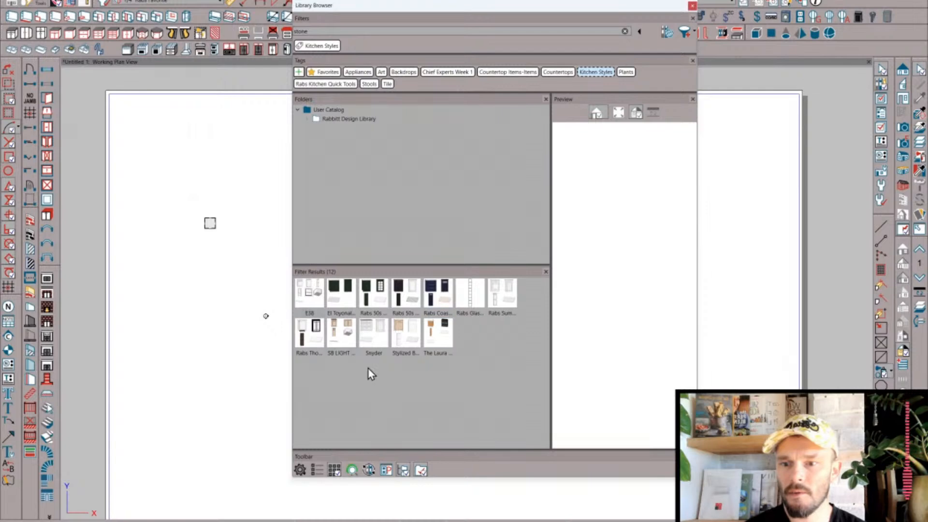
pyautogui.click(554, 76)
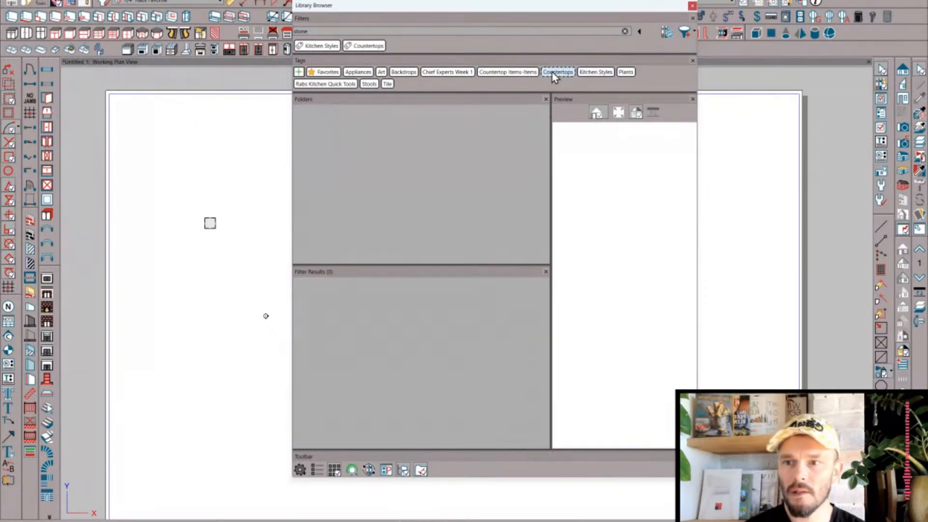
pyautogui.click(320, 45)
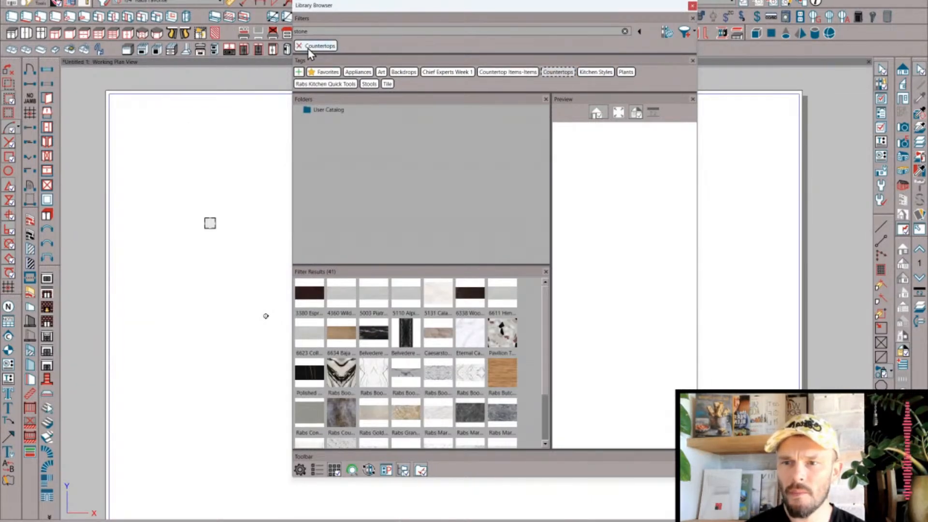
pyautogui.scroll(-3, 449, 338)
pyautogui.scroll(3, 452, 331)
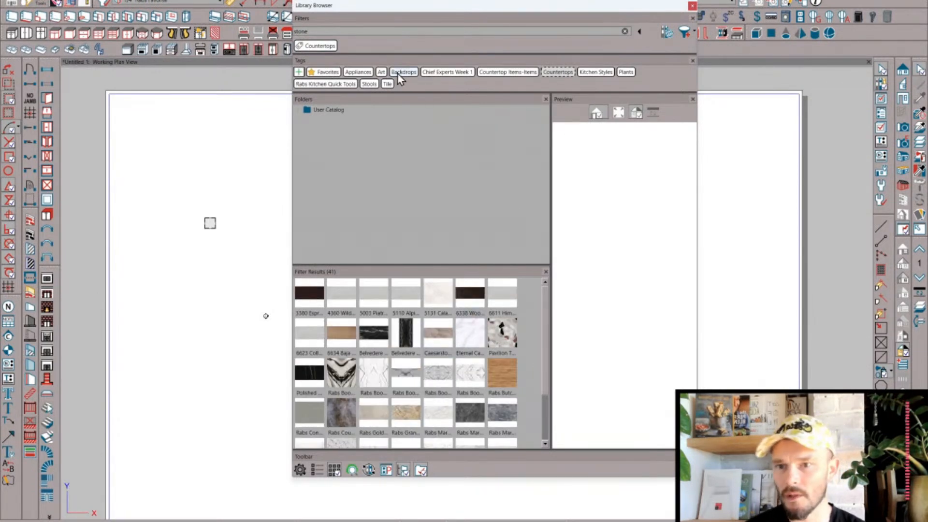
pyautogui.click(353, 72)
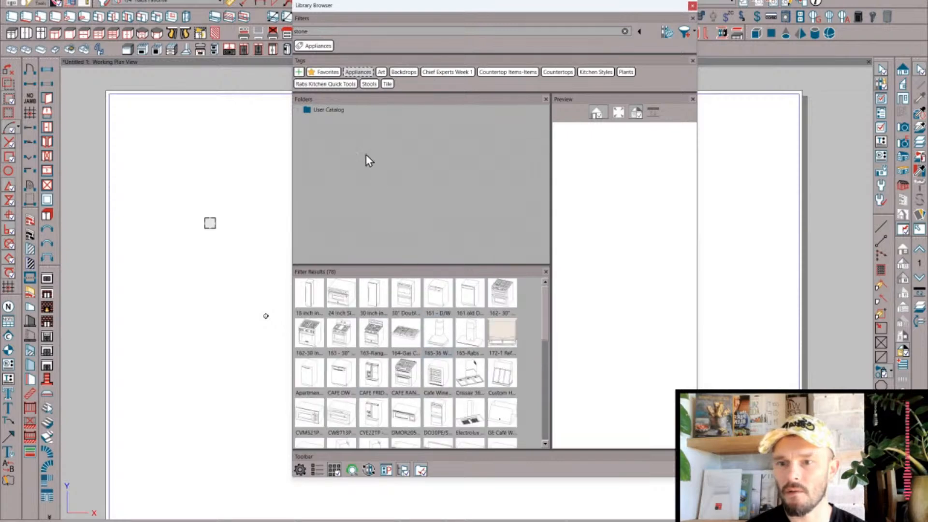
# - Rename the Banqueta+Bar+Stool item in the User Catalog as Banqueta Barstool
pyautogui.click(327, 110)
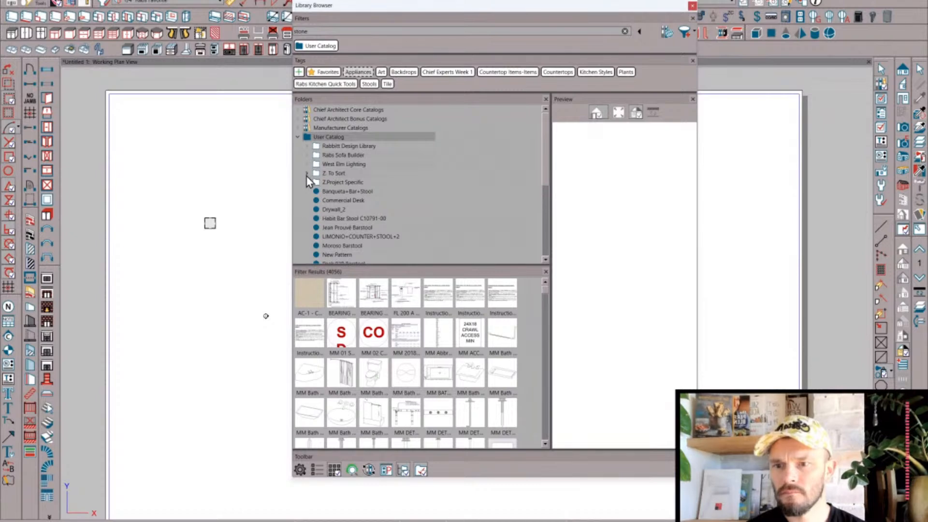
pyautogui.click(306, 146)
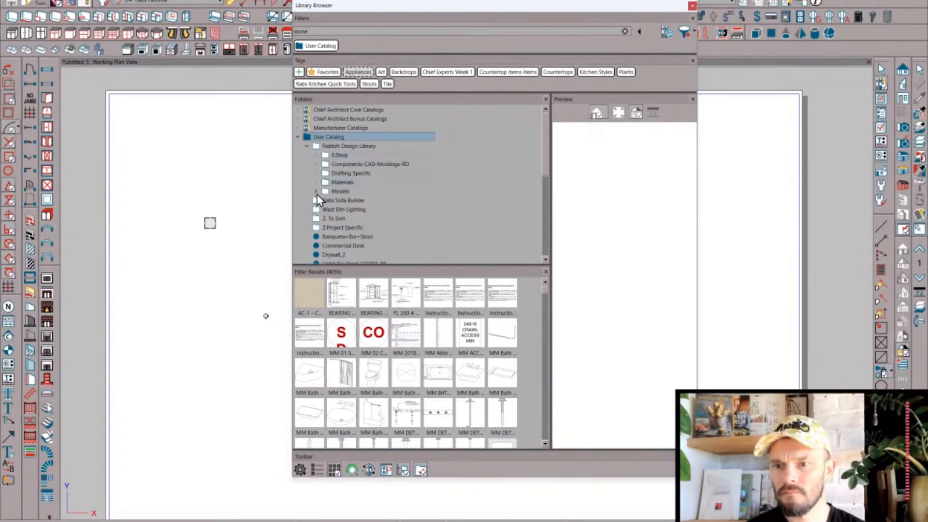
pyautogui.scroll(-2, 315, 196)
pyautogui.click(346, 183)
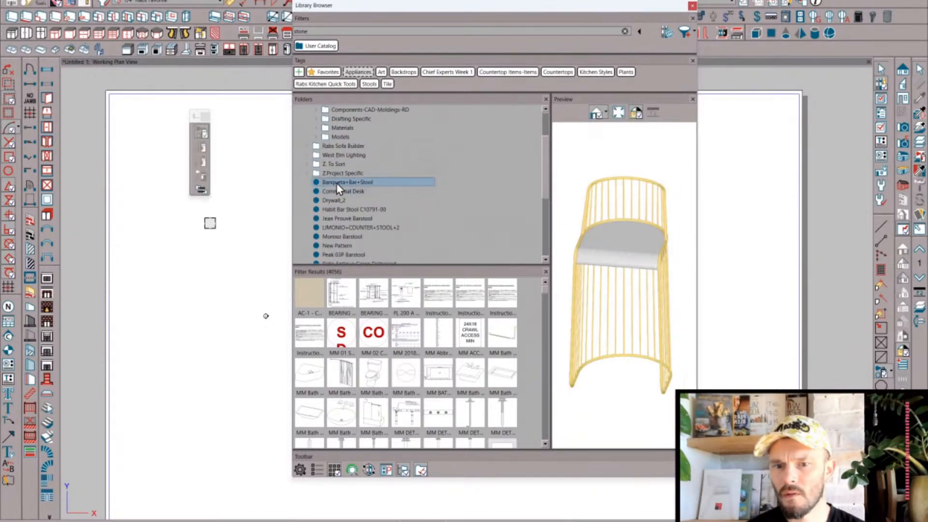
pyautogui.click(340, 183)
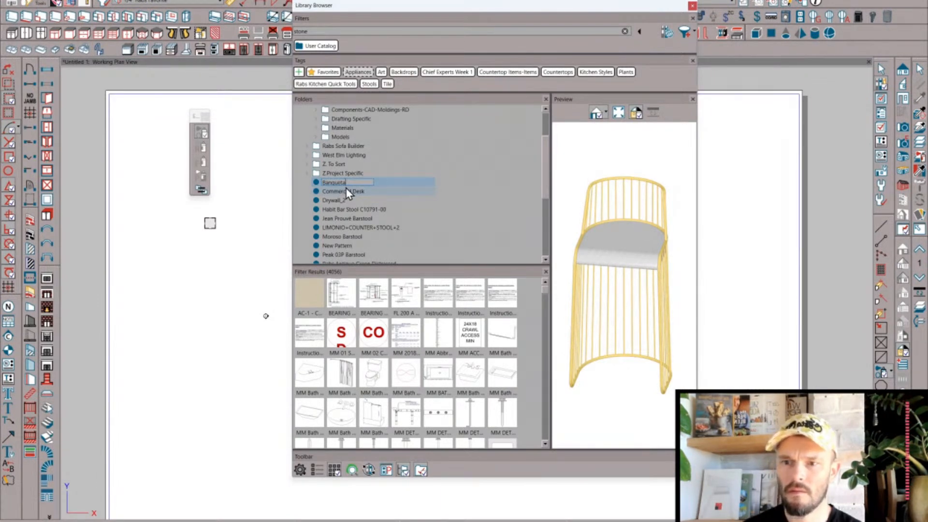
pyautogui.write('Banqueta Barstolo')
pyautogui.press('Return')
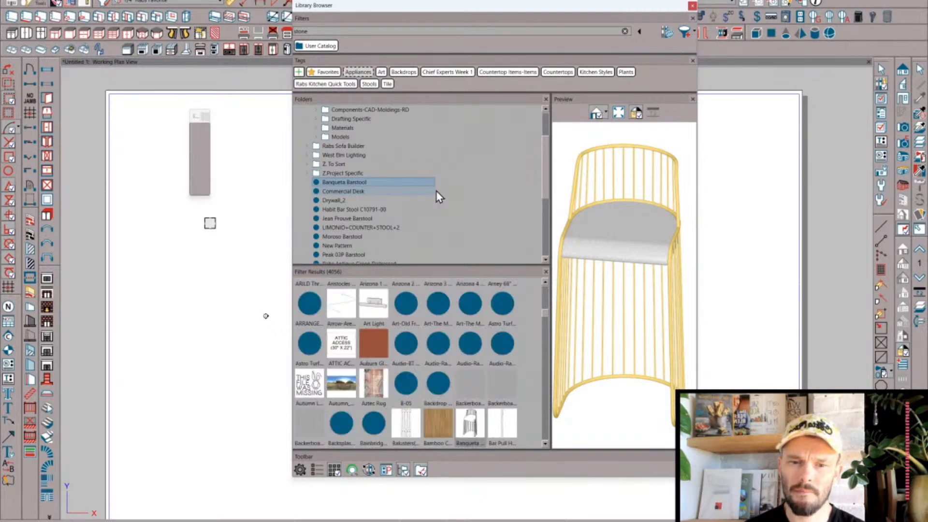
# - Move the Banqueta, Habit, Jean Prouve, LIMONIO, Moroso and Valerie stools from the User Catalog root into the Stools-Kitchen-RD folder
pyautogui.click(351, 182)
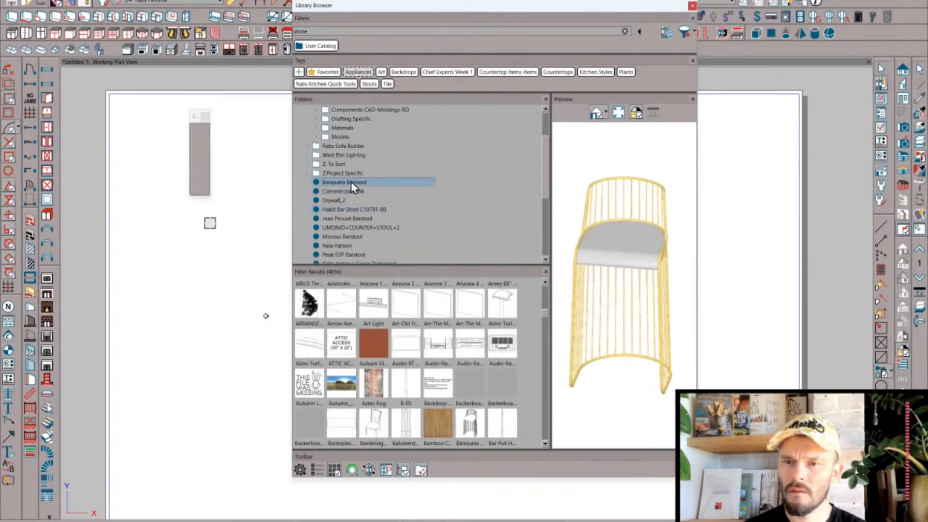
pyautogui.keyDown('ctrl'); pyautogui.click(357, 219); pyautogui.keyUp('ctrl')
pyautogui.keyDown('ctrl'); pyautogui.click(350, 210); pyautogui.keyUp('ctrl')
pyautogui.keyDown('ctrl'); pyautogui.click(358, 237); pyautogui.keyUp('ctrl')
pyautogui.scroll(-1, 442, 219)
pyautogui.keyDown('ctrl'); pyautogui.click(367, 203); pyautogui.keyUp('ctrl')
pyautogui.scroll(-3, 367, 204)
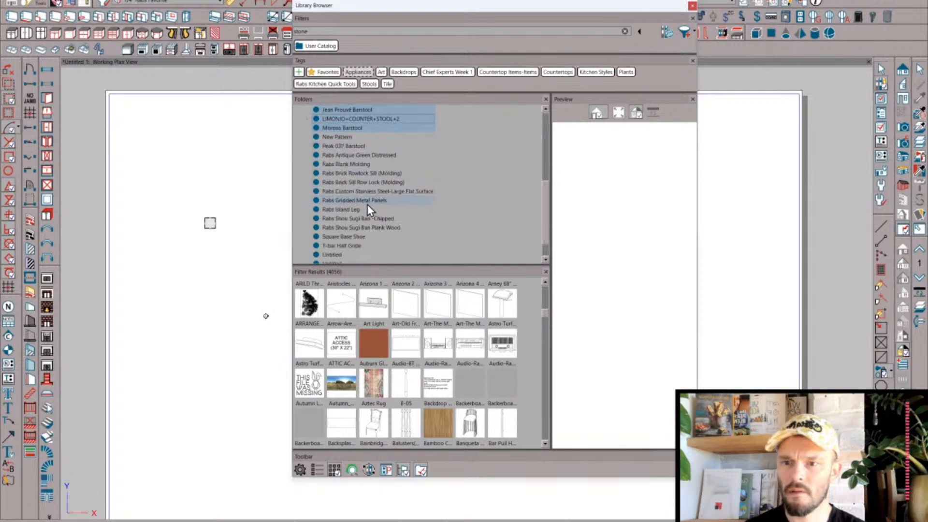
pyautogui.scroll(-1, 367, 204)
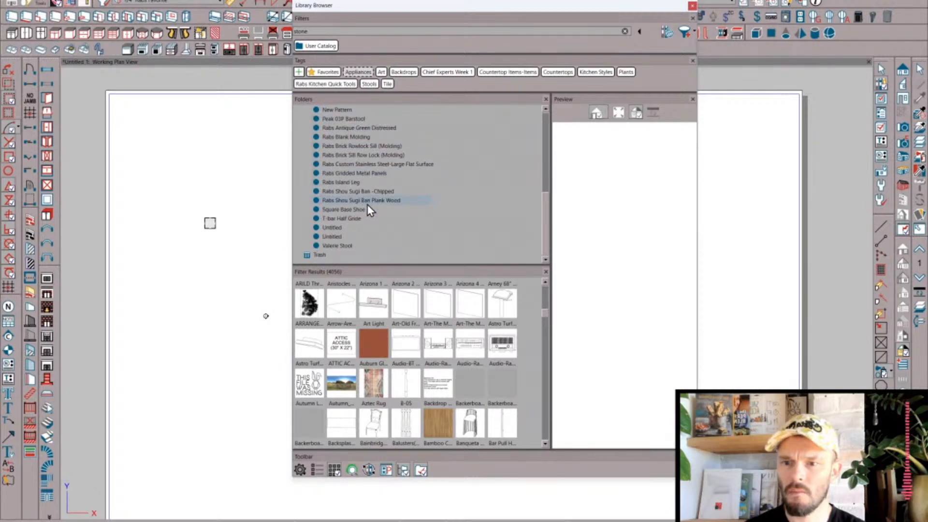
pyautogui.keyDown('ctrl'); pyautogui.click(344, 246); pyautogui.keyUp('ctrl')
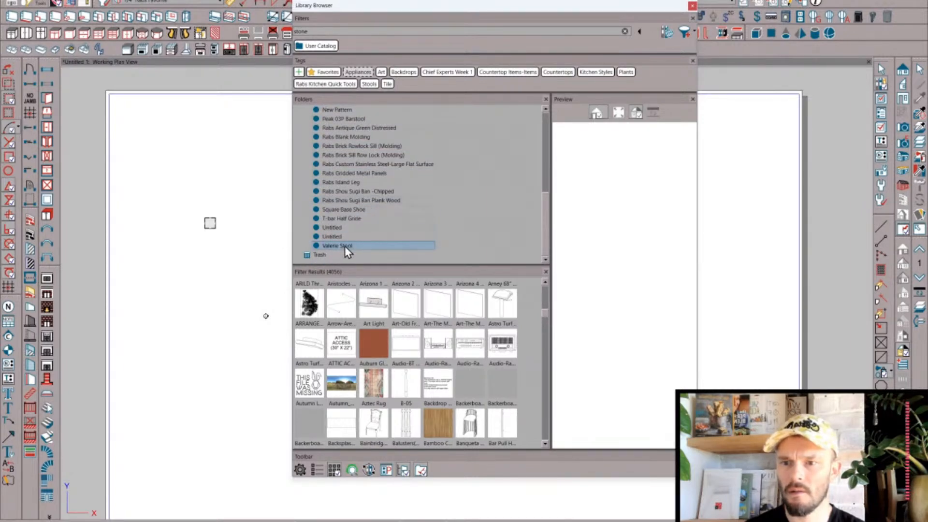
pyautogui.rightClick(348, 252)
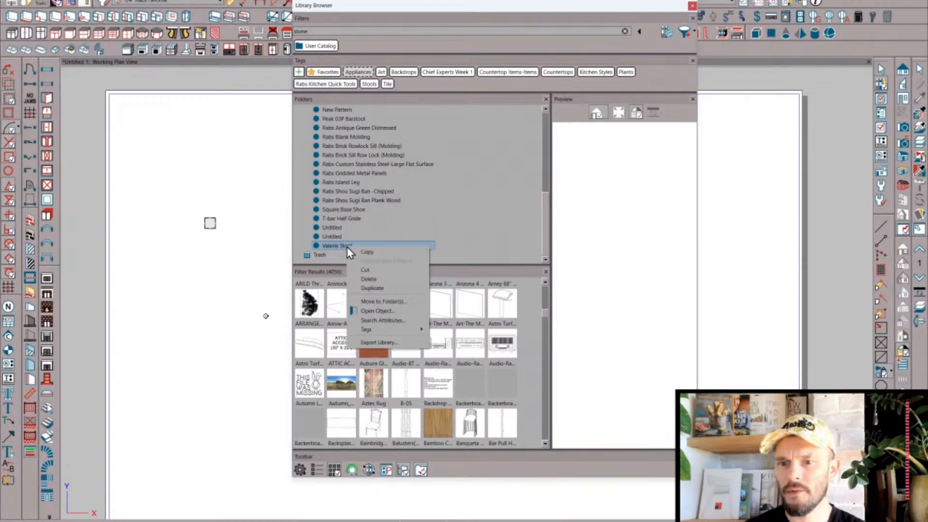
pyautogui.click(381, 302)
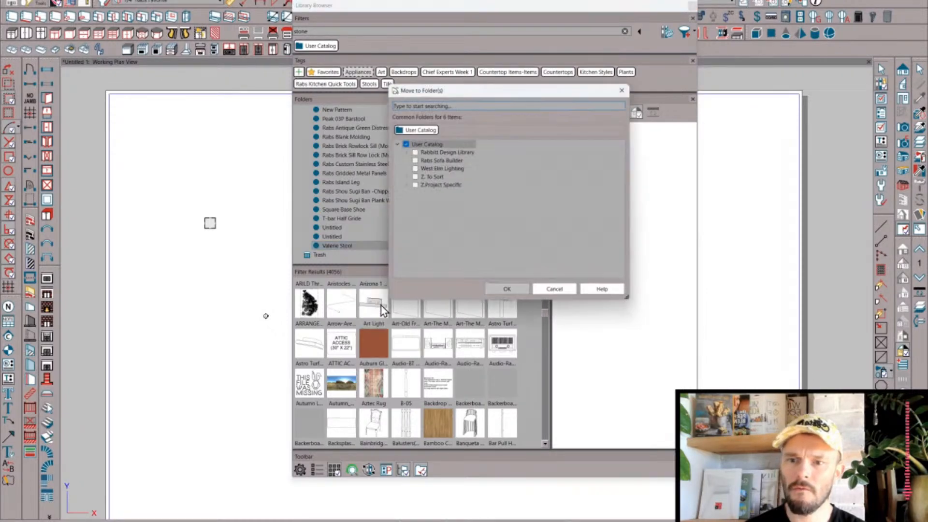
pyautogui.write('stool')
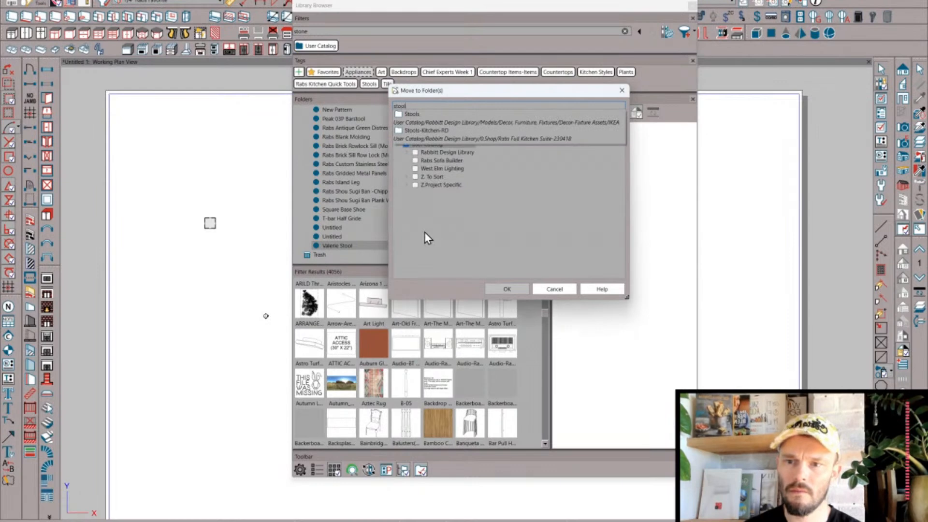
pyautogui.click(439, 134)
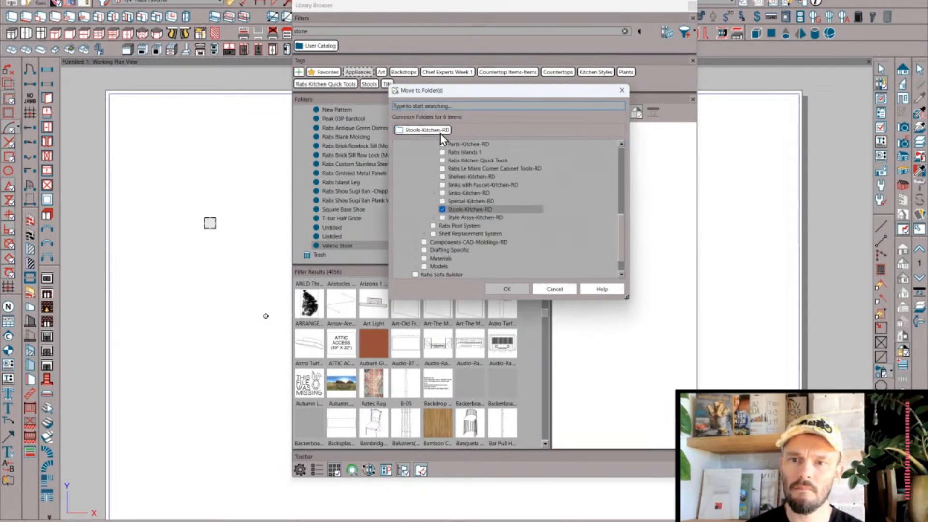
pyautogui.click(506, 289)
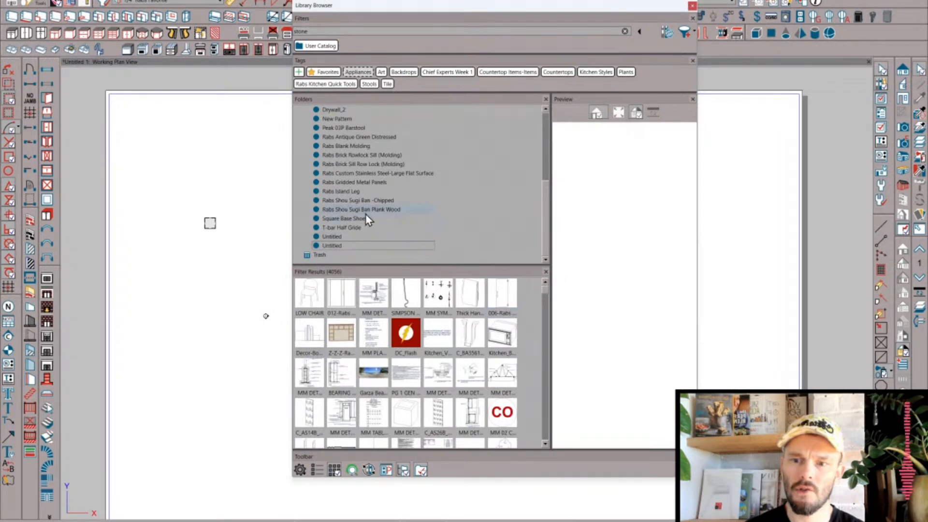
# - Search the library for stool rd, filter to the Stools-Kitchen-RD folder, and clear the search term to view the folder's full contents
pyautogui.scroll(5, 366, 218)
pyautogui.doubleClick(316, 31)
pyautogui.write('stool rd')
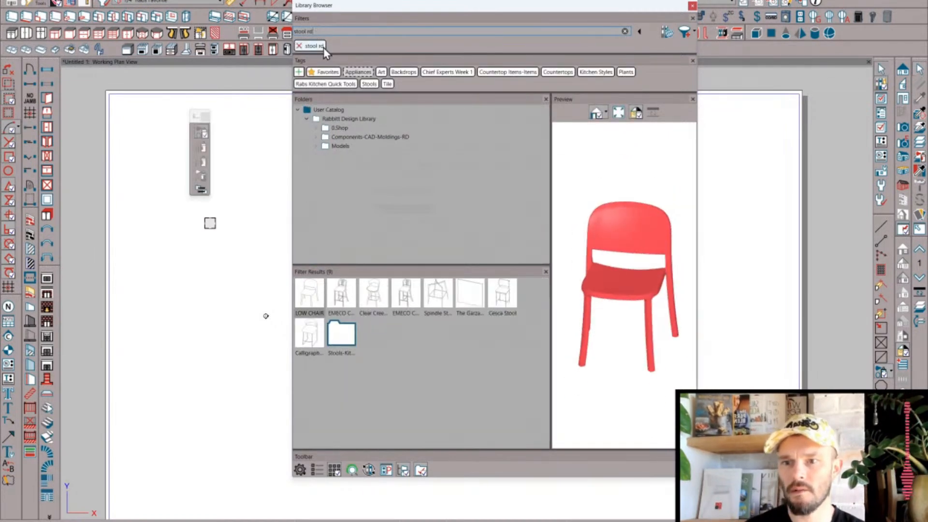
pyautogui.doubleClick(341, 334)
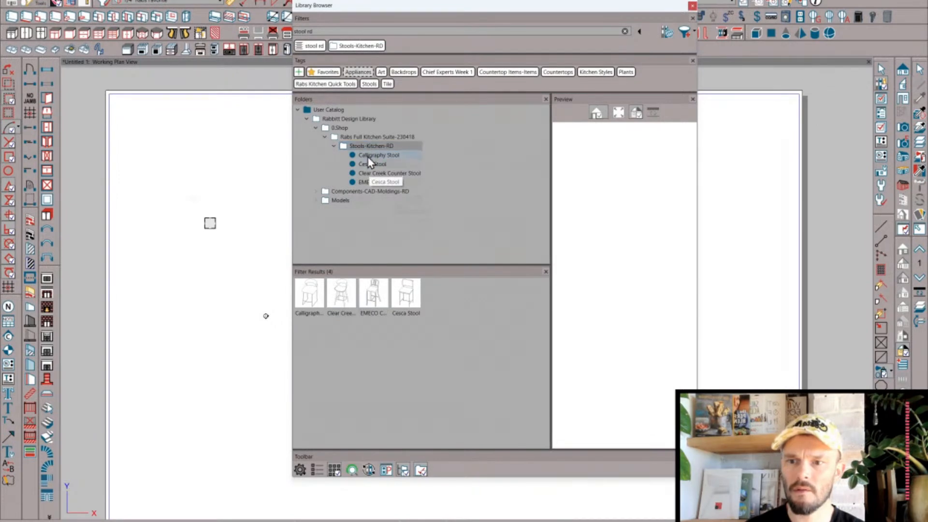
pyautogui.click(307, 47)
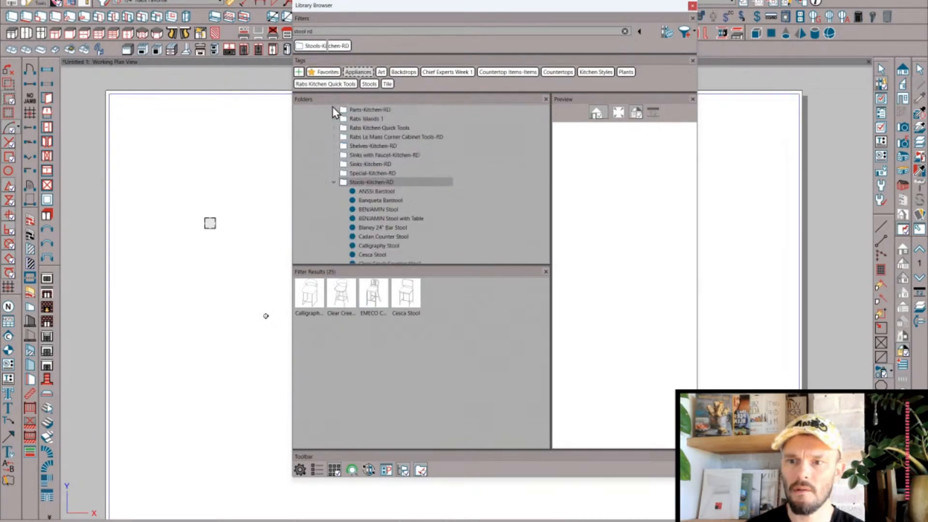
# - Select all items in the Stools-Kitchen-RD folder, edit their search attributes, and delete the RDChair keyword
pyautogui.click(385, 190)
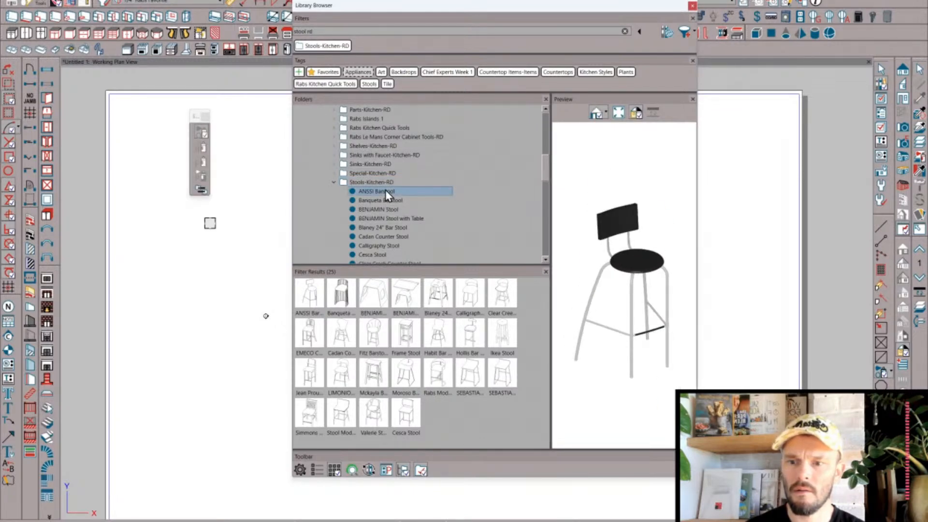
pyautogui.scroll(-8, 384, 191)
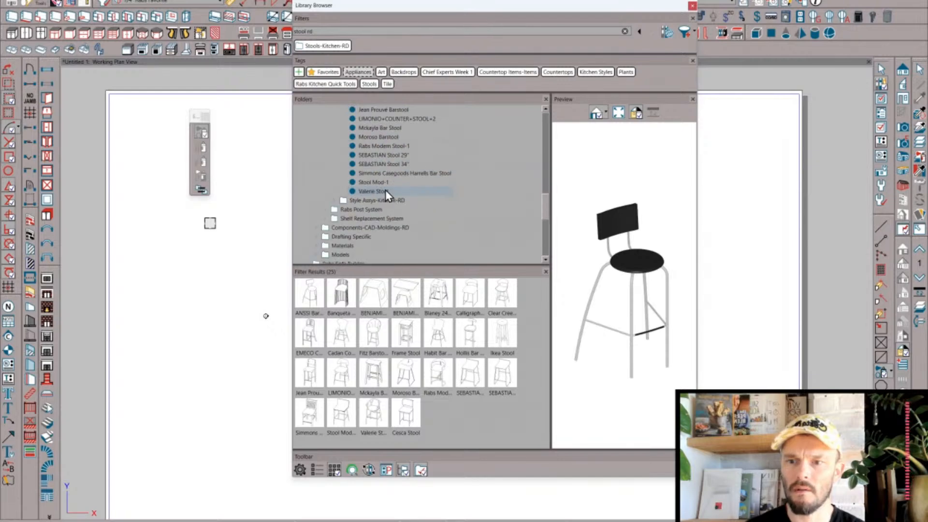
pyautogui.keyDown('shift'); pyautogui.click(384, 190); pyautogui.keyUp('shift')
pyautogui.rightClick(388, 190)
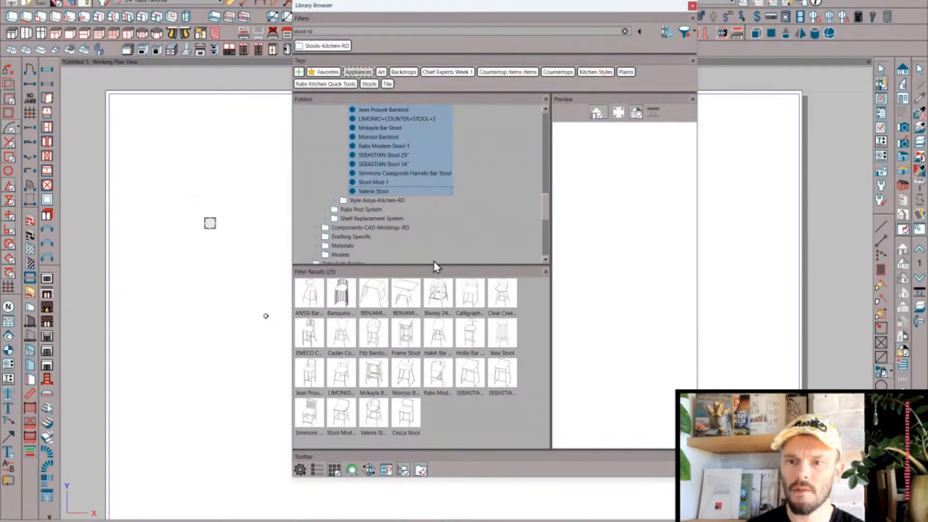
pyautogui.click(436, 265)
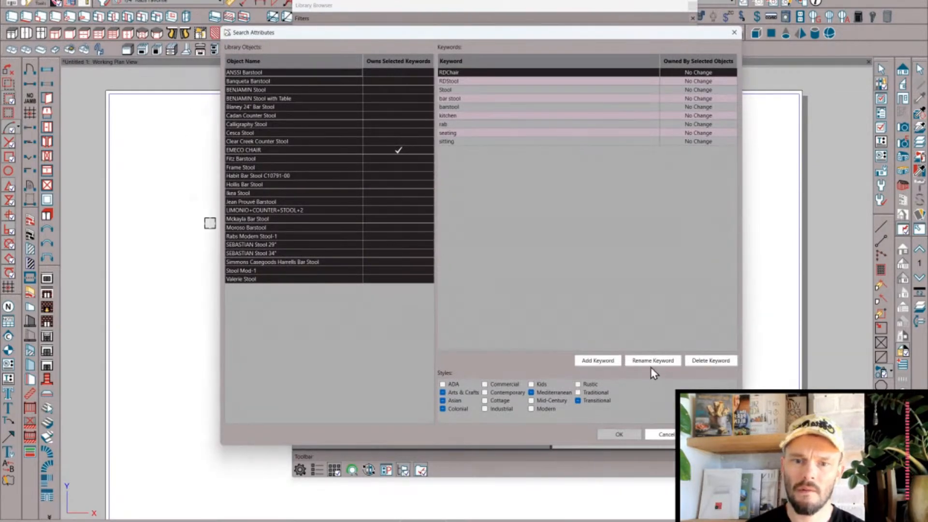
pyautogui.click(701, 360)
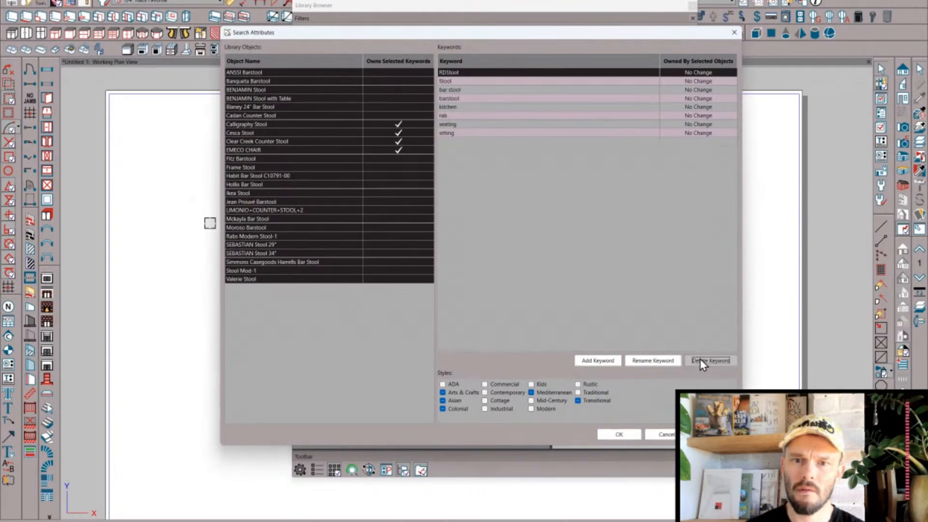
# - Assign the RDStool, Stool, bar stool, barstool, kitchen, rab and seating keywords to all the selected stools
pyautogui.click(698, 72)
pyautogui.click(699, 81)
pyautogui.click(700, 81)
pyautogui.click(699, 90)
pyautogui.click(697, 98)
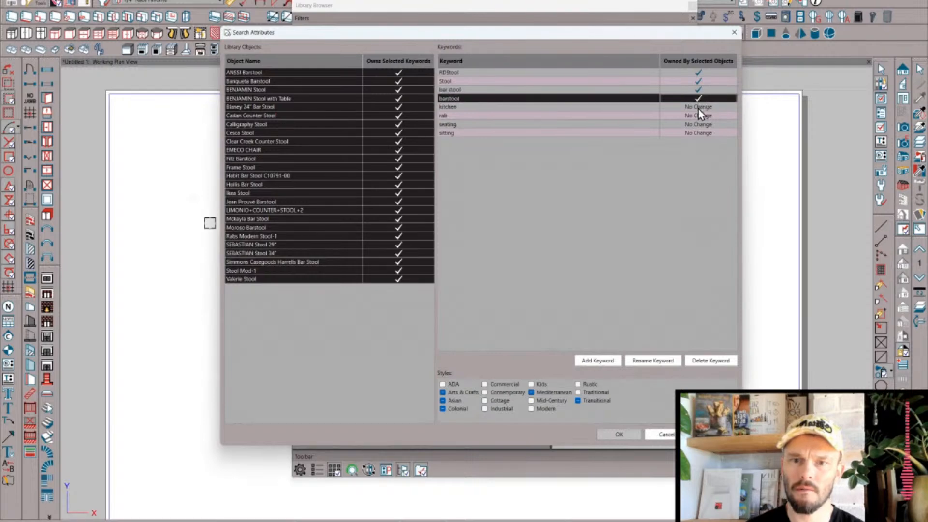
pyautogui.click(698, 108)
pyautogui.click(698, 115)
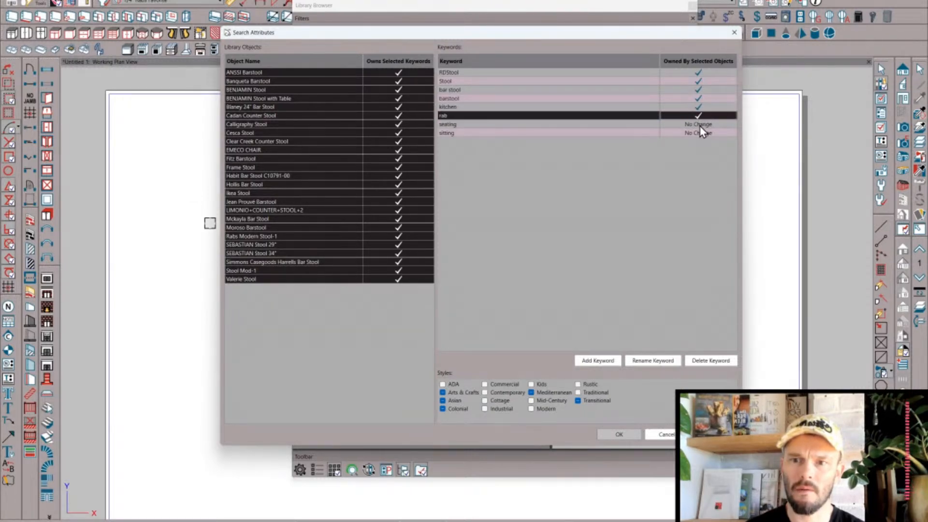
pyautogui.click(699, 124)
# - Delete the sitting keyword from the stools and apply the search attribute changes
pyautogui.click(604, 133)
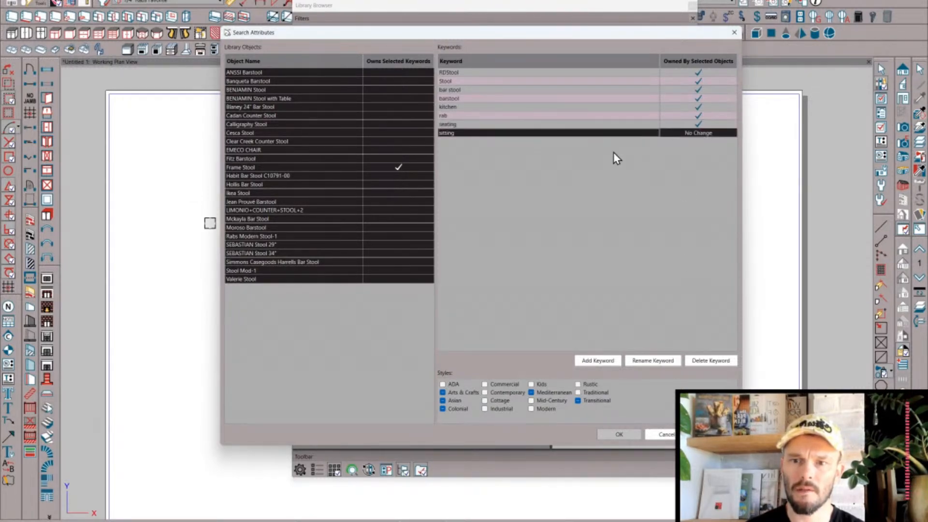
pyautogui.click(705, 360)
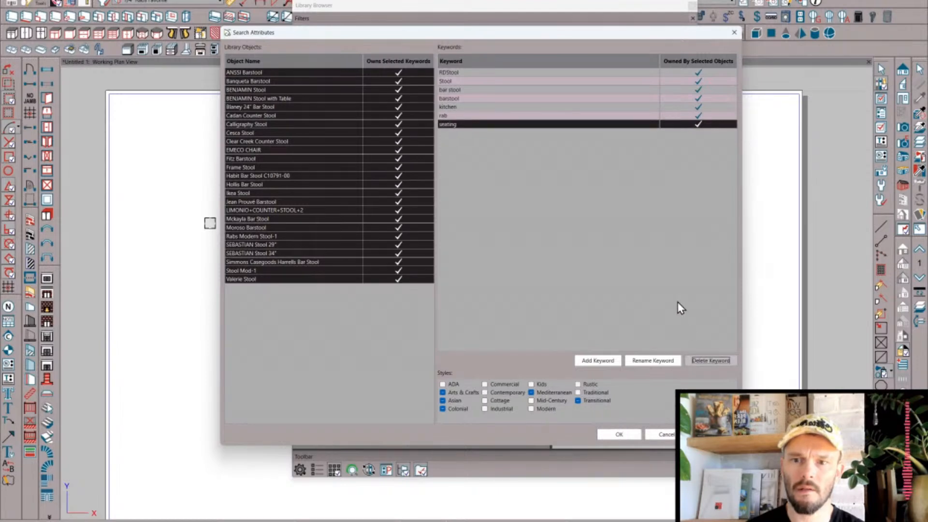
pyautogui.click(618, 434)
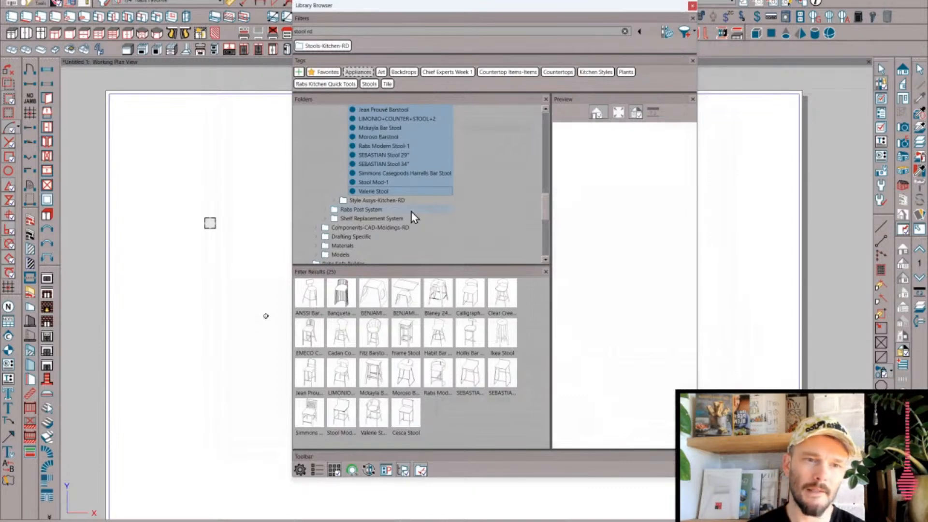
# - Rename the LIMONIO+COUNTER+STOOL+2 item in the Stools-Kitchen-RD folder as Limonio Barstool
pyautogui.scroll(4, 401, 189)
pyautogui.scroll(2, 402, 186)
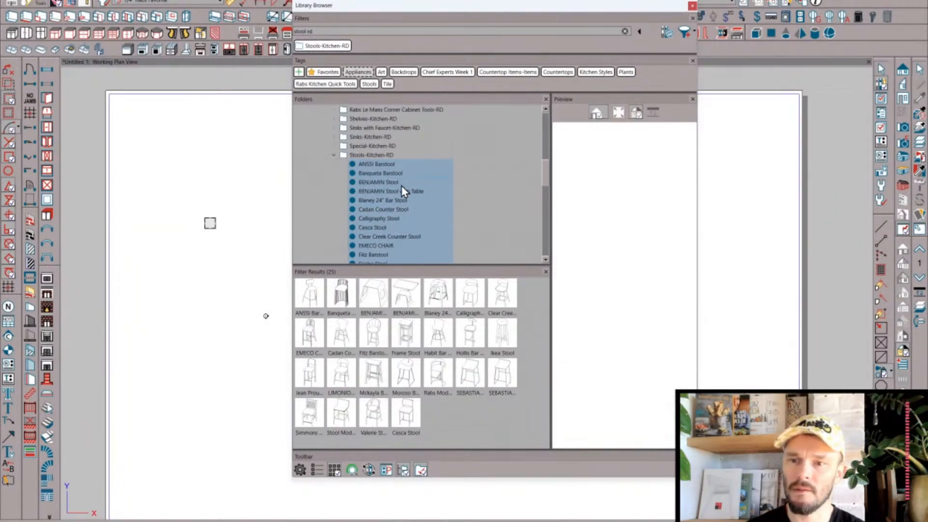
pyautogui.scroll(-3, 367, 184)
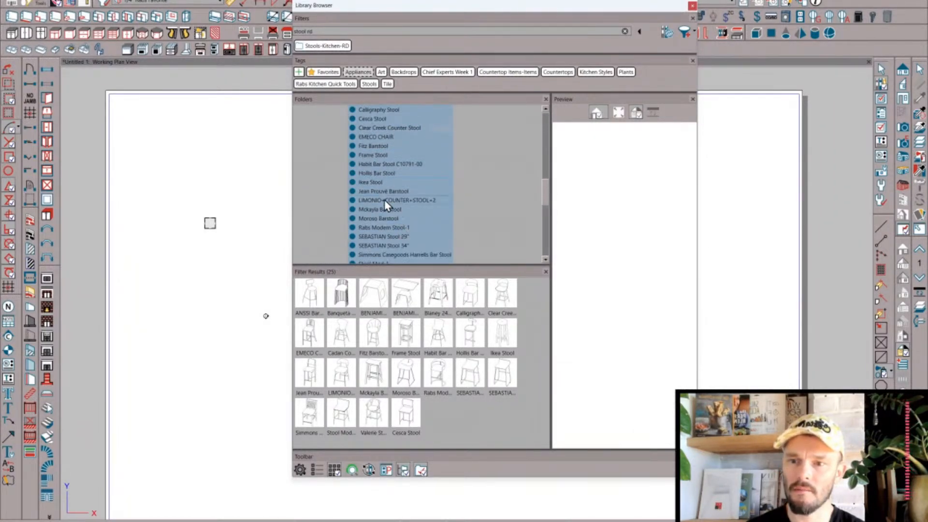
pyautogui.click(384, 200)
pyautogui.write('L')
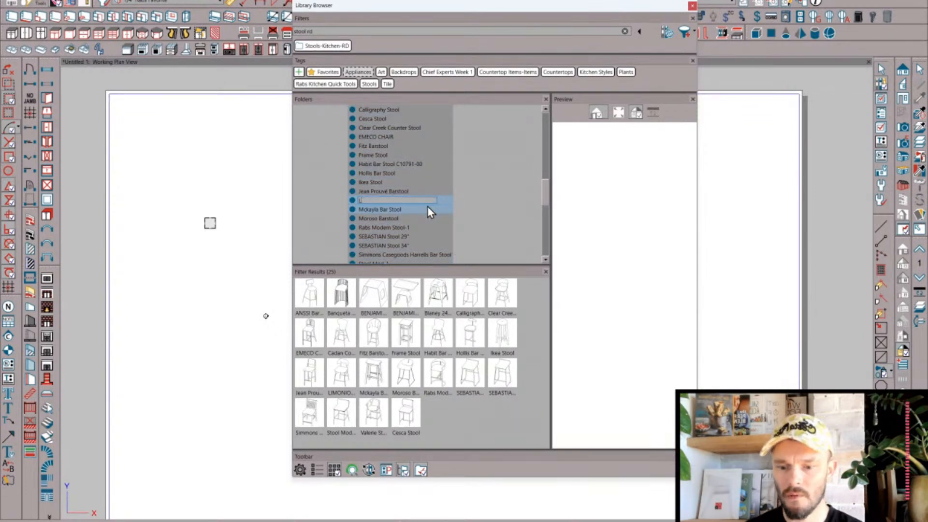
pyautogui.write('imonio')
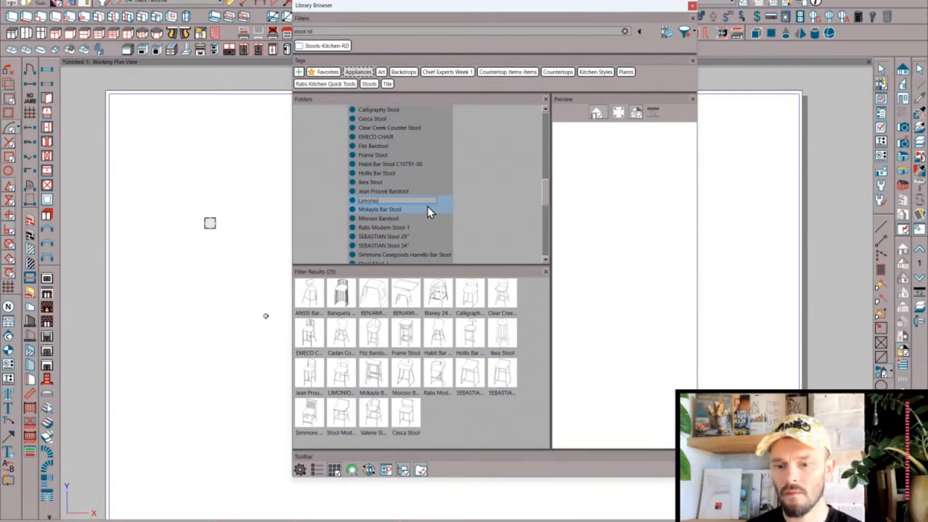
pyautogui.write(' B')
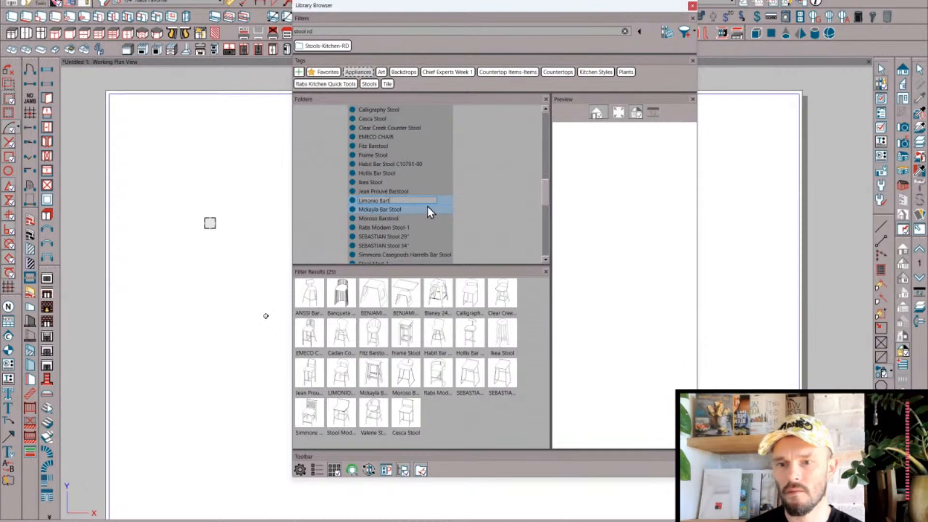
pyautogui.write('arstool')
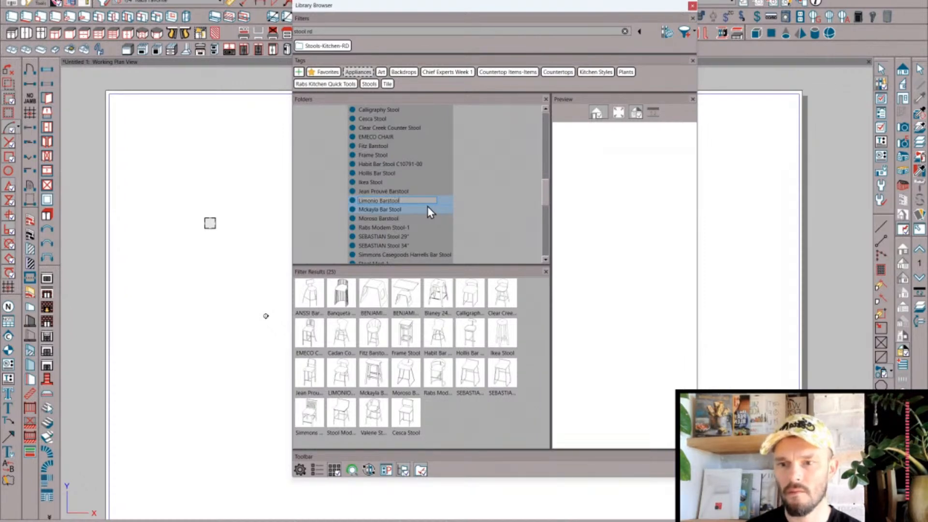
pyautogui.press('Return')
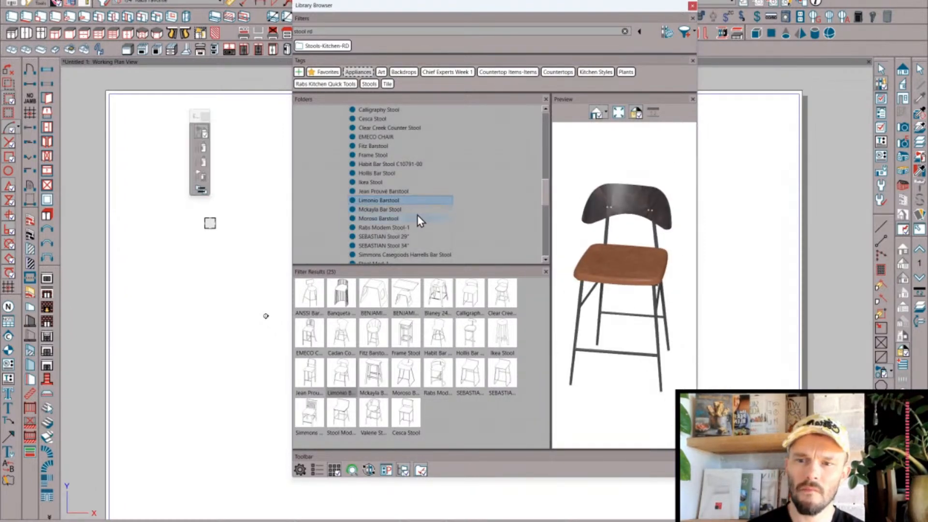
# - Select all the stools in the folder from ANSSI Barstool to Valerie Stool and check their assigned keywords in Search Attributes
pyautogui.scroll(3, 386, 244)
pyautogui.click(372, 137)
pyautogui.scroll(-4, 379, 196)
pyautogui.keyDown('shift'); pyautogui.click(378, 246); pyautogui.keyUp('shift')
pyautogui.rightClick(378, 248)
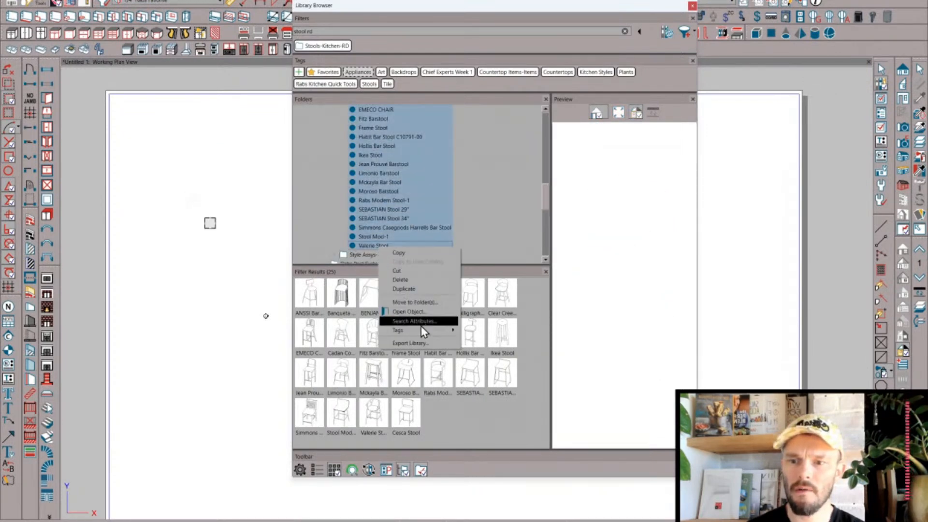
pyautogui.click(408, 324)
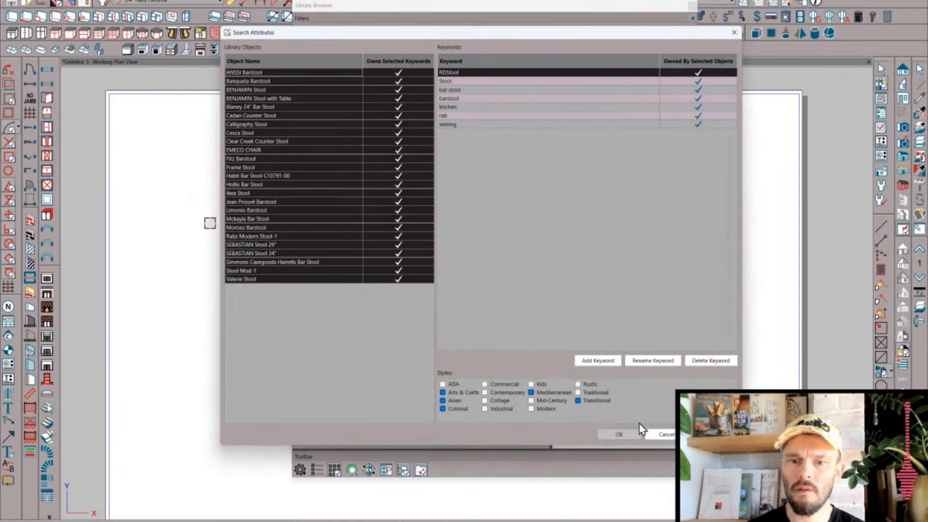
pyautogui.click(624, 434)
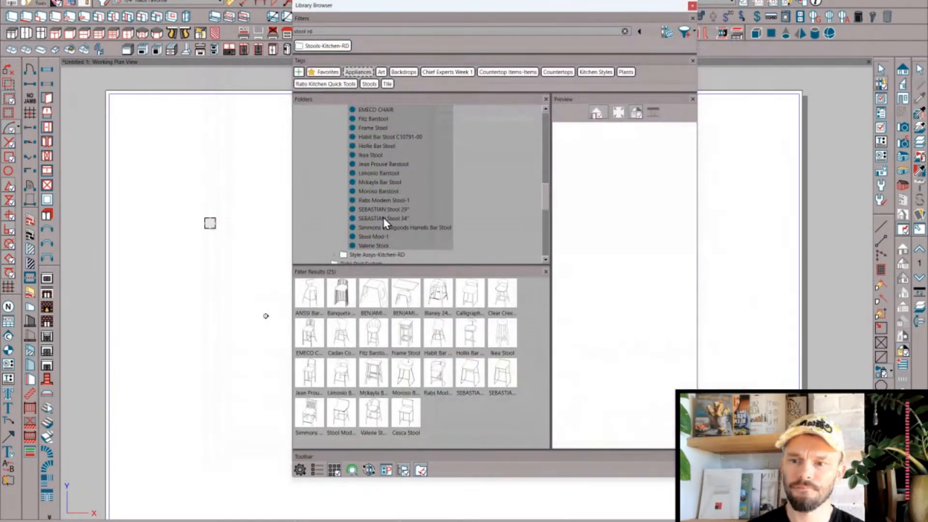
# - Apply the Stools tag to all the selected items in the Stools-Kitchen-RD folder
pyautogui.scroll(-5, 384, 218)
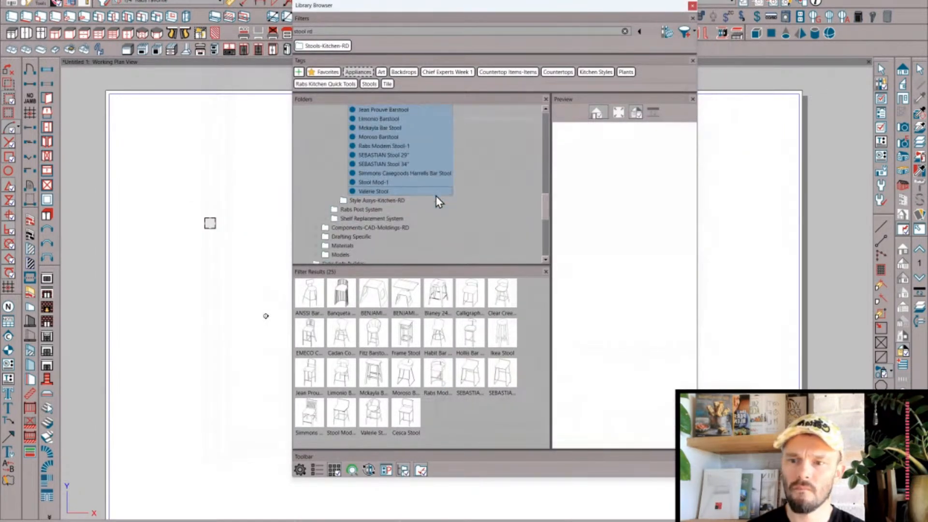
pyautogui.scroll(4, 437, 200)
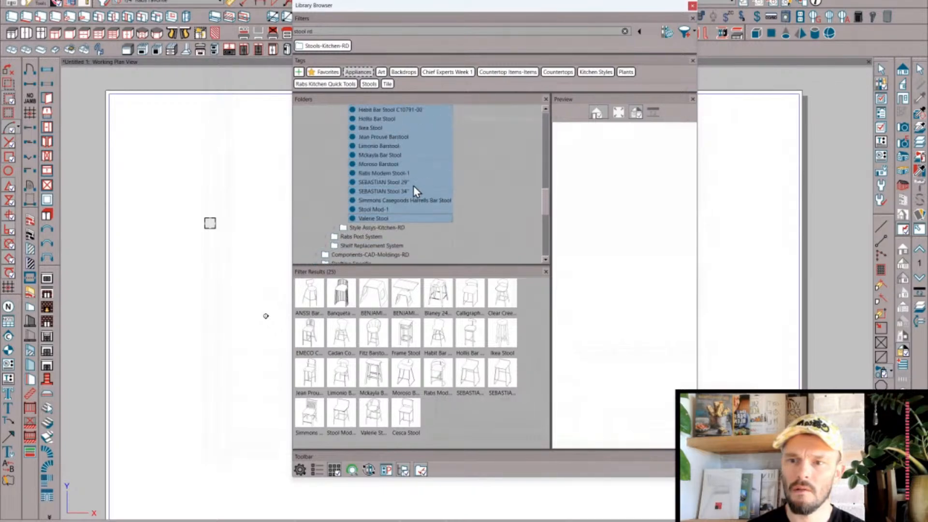
pyautogui.rightClick(407, 181)
pyautogui.moveTo(454, 264)
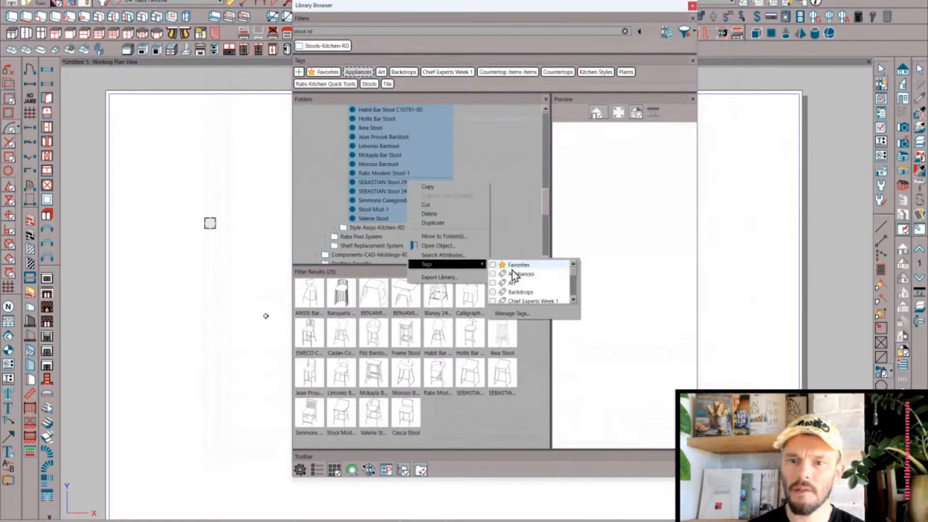
pyautogui.click(493, 273)
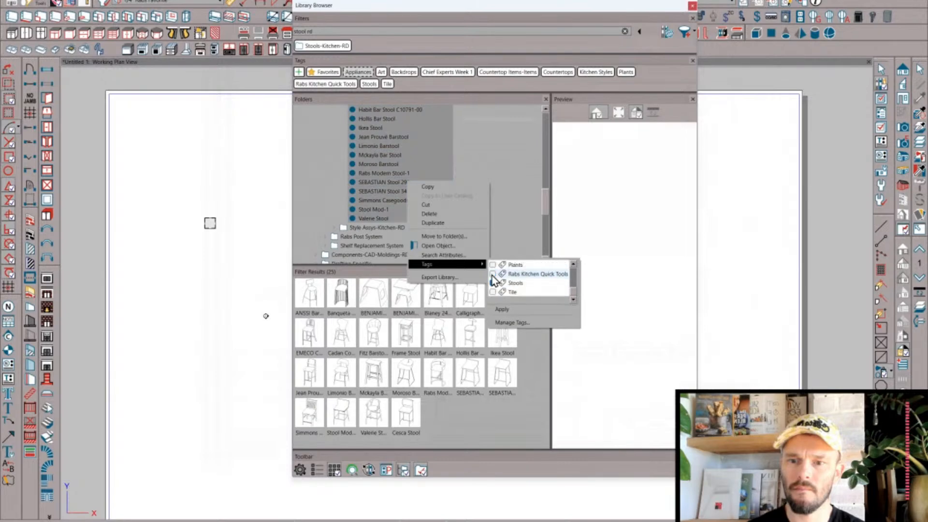
pyautogui.click(512, 308)
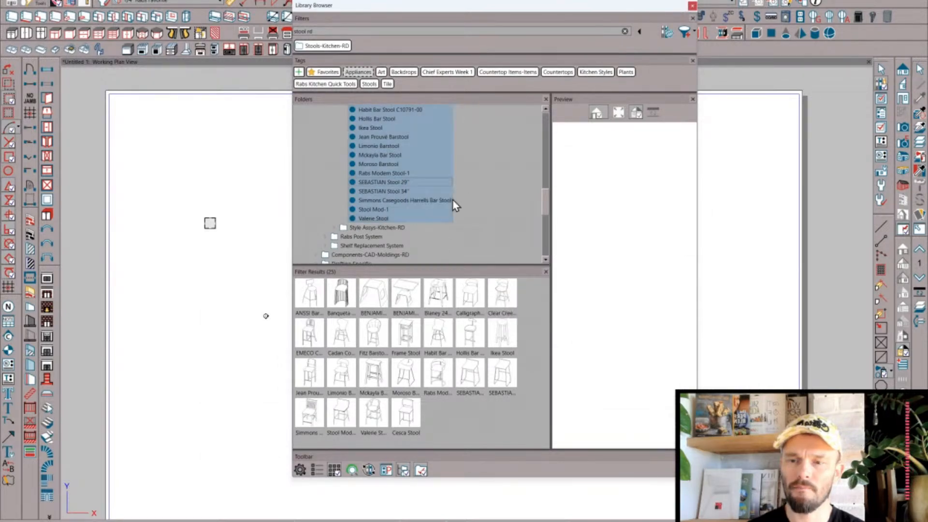
# - Replace the folder filter with the Stools tag to check the tagged items, and clear the tag filter
pyautogui.click(321, 50)
pyautogui.click(369, 84)
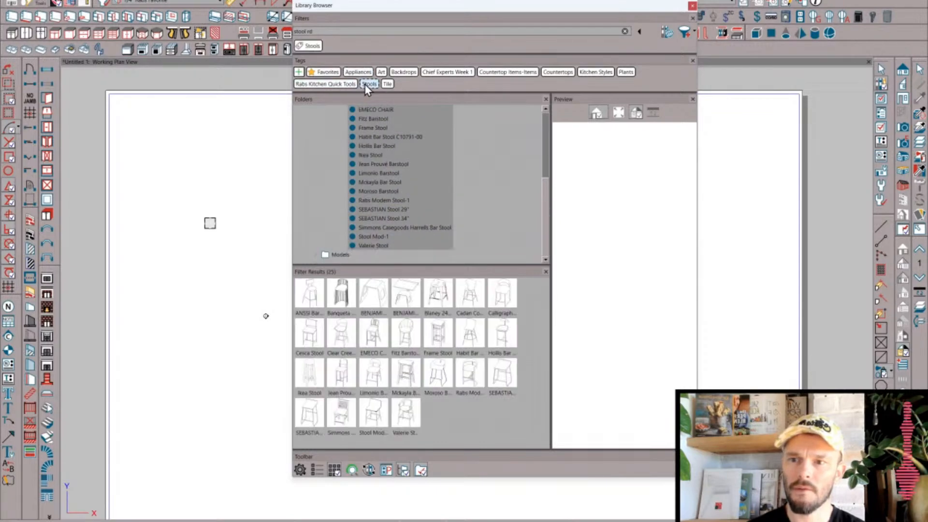
pyautogui.click(306, 42)
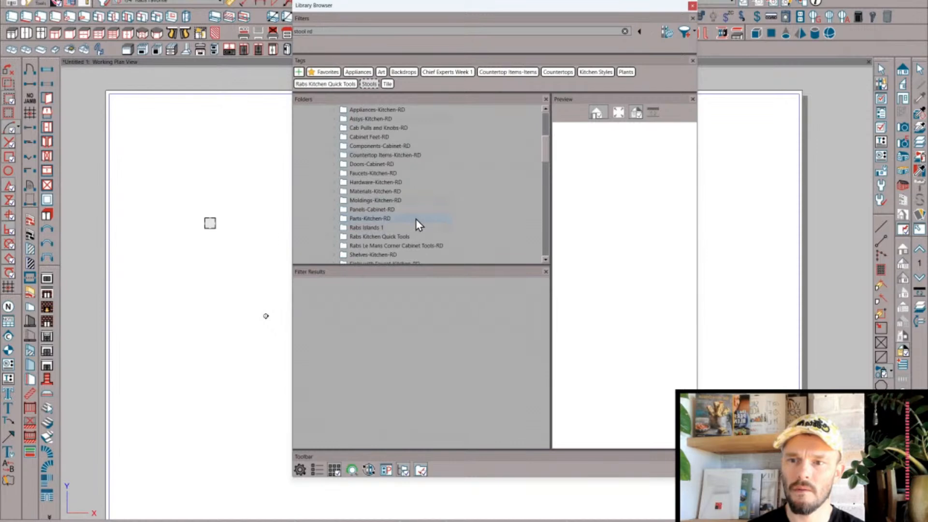
# - Browse the User Catalog to Models > Architectural and filter the library to the Building Features folder
pyautogui.scroll(-8, 415, 219)
pyautogui.scroll(6, 415, 218)
pyautogui.scroll(7, 337, 234)
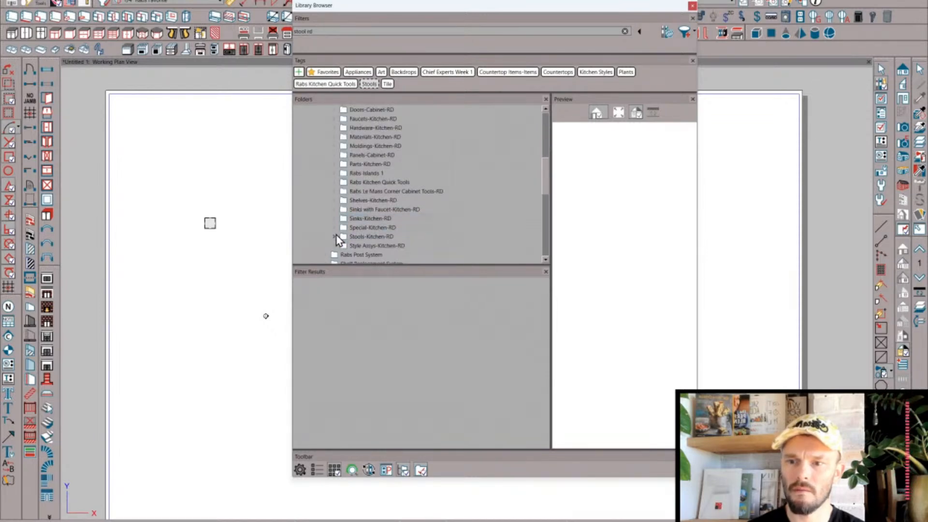
pyautogui.click(324, 209)
pyautogui.scroll(-4, 323, 208)
pyautogui.scroll(2, 322, 208)
pyautogui.scroll(1, 337, 161)
pyautogui.click(316, 128)
pyautogui.click(316, 164)
pyautogui.scroll(-1, 346, 179)
pyautogui.click(351, 155)
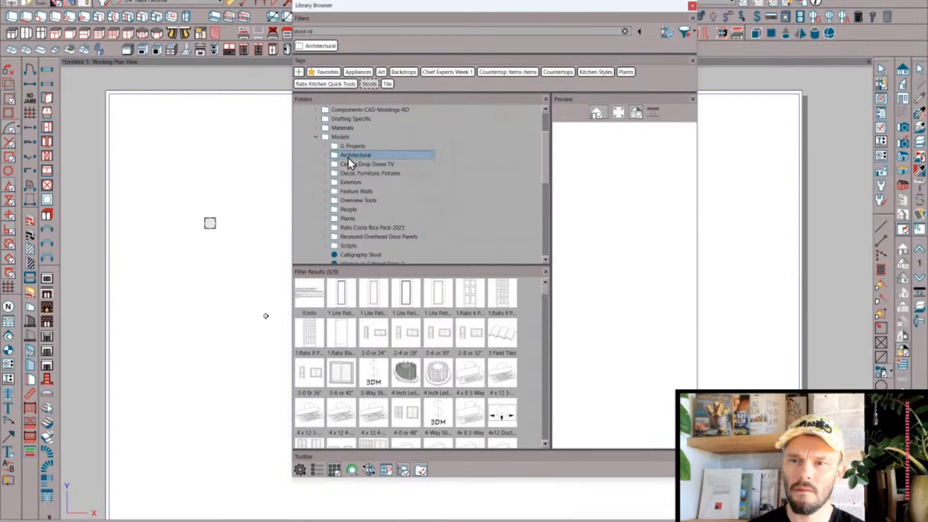
pyautogui.click(325, 155)
pyautogui.click(362, 175)
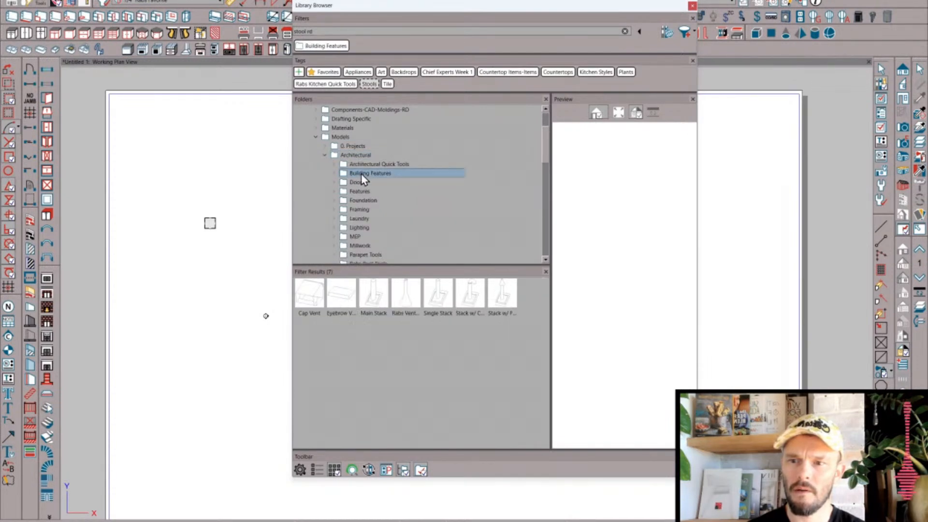
# - Add the keywords Roof and Features to all the vent and stack items in the Building Features folder
pyautogui.click(312, 296)
pyautogui.keyDown('shift'); pyautogui.click(505, 297); pyautogui.keyUp('shift')
pyautogui.rightClick(505, 310)
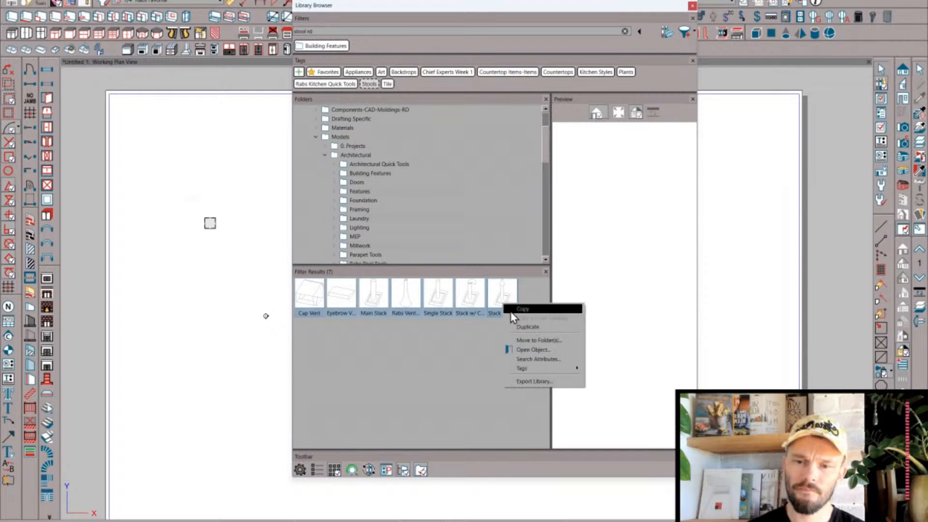
pyautogui.click(541, 359)
pyautogui.click(603, 363)
pyautogui.write('Roof')
pyautogui.press('Return')
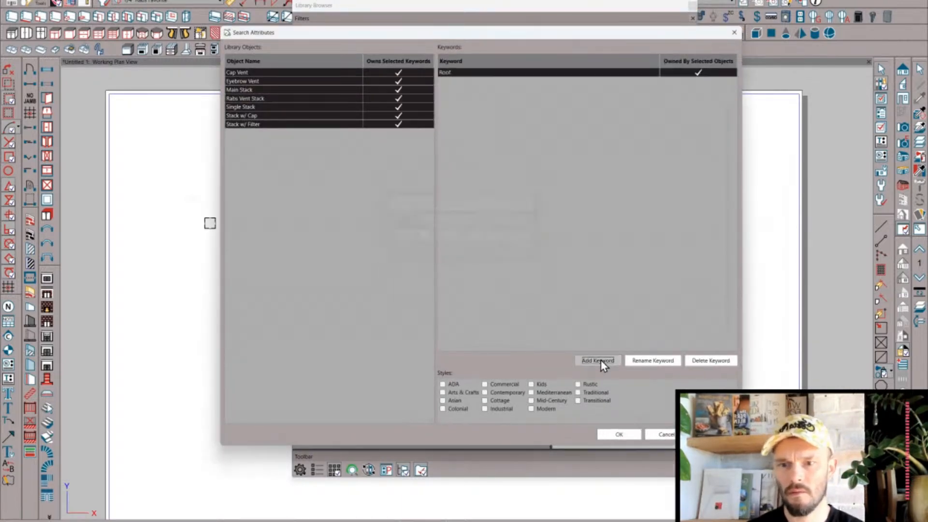
pyautogui.click(598, 360)
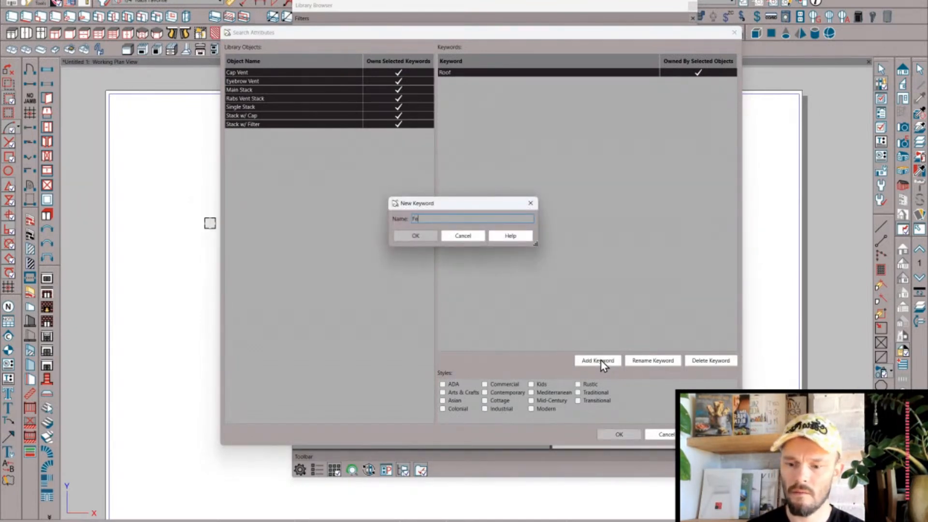
pyautogui.write('Featu')
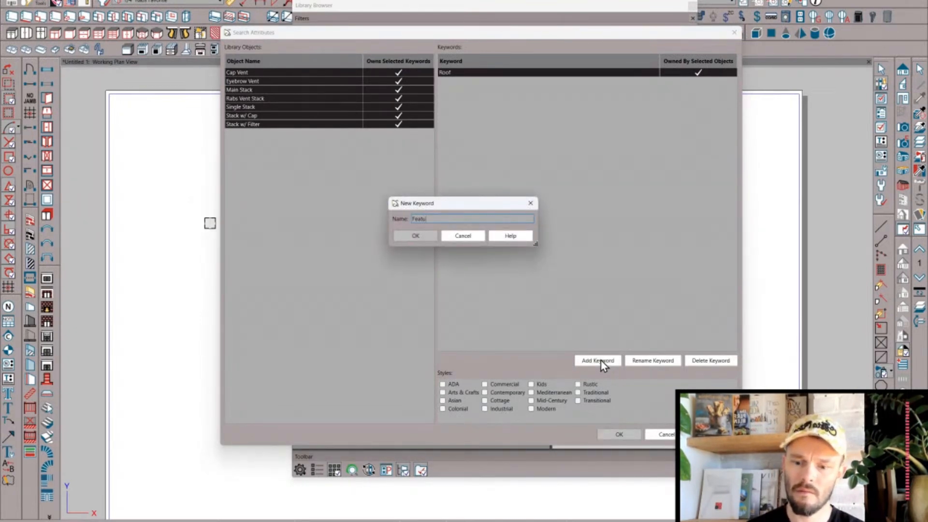
pyautogui.write('res')
pyautogui.press('Return')
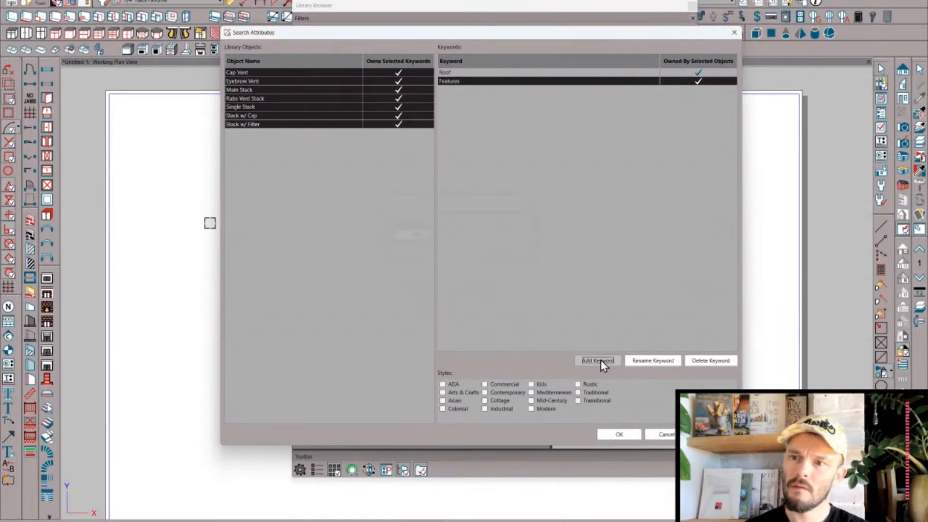
# - Add the keywords Vents and Rab to all the vent and stack items and apply the keyword changes
pyautogui.click(598, 361)
pyautogui.write('Vents')
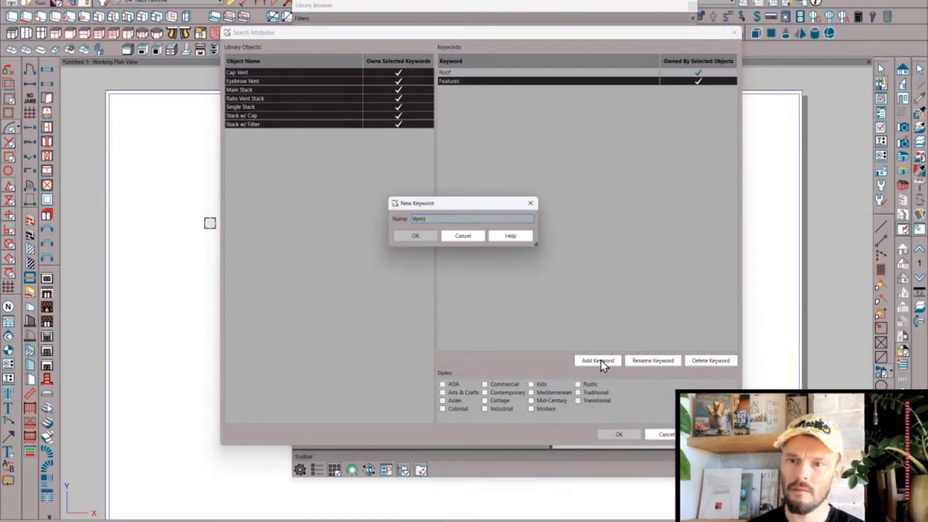
pyautogui.press('Return')
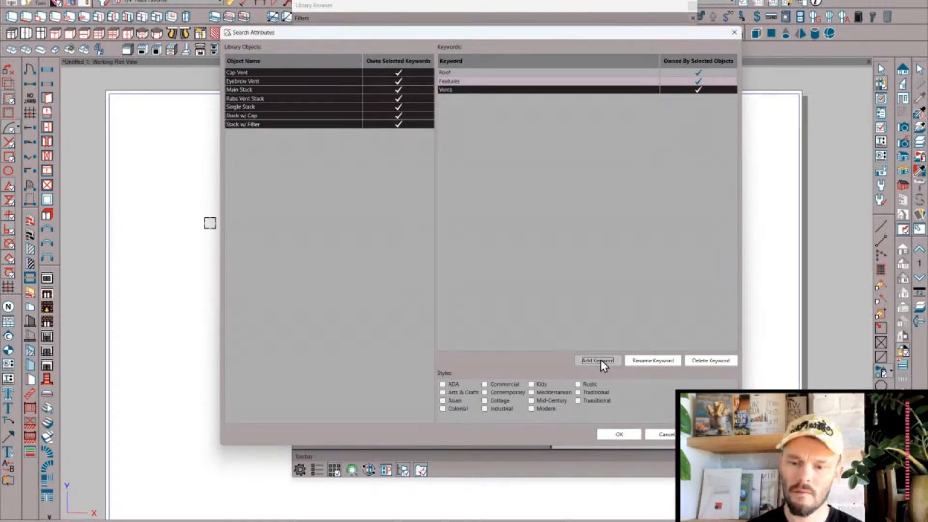
pyautogui.click(599, 362)
pyautogui.press('Return')
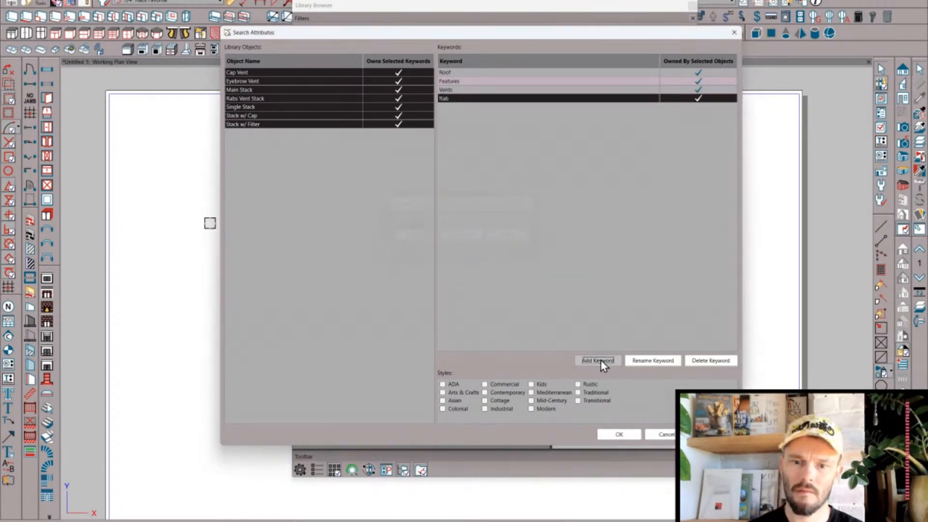
pyautogui.click(622, 437)
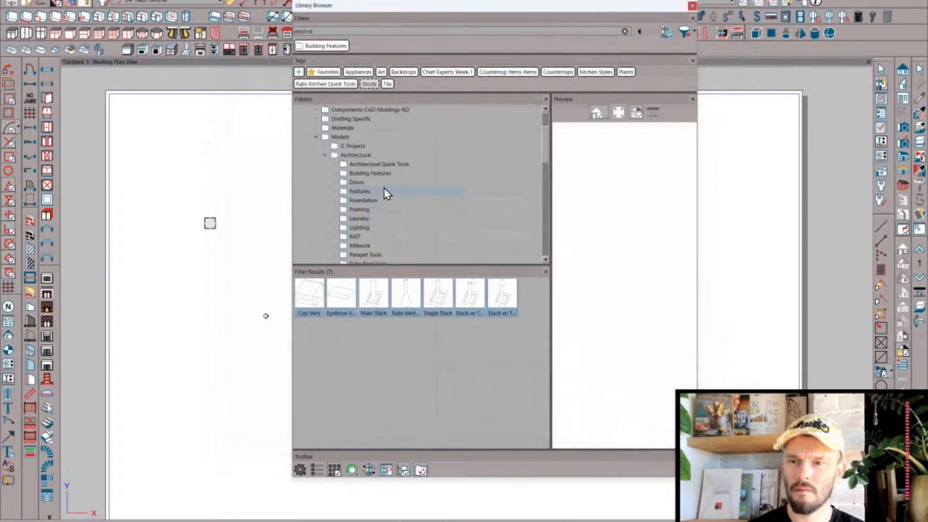
# - Filter the library to the Doors folder and open the search attributes for all of its items
pyautogui.click(350, 182)
pyautogui.click(317, 298)
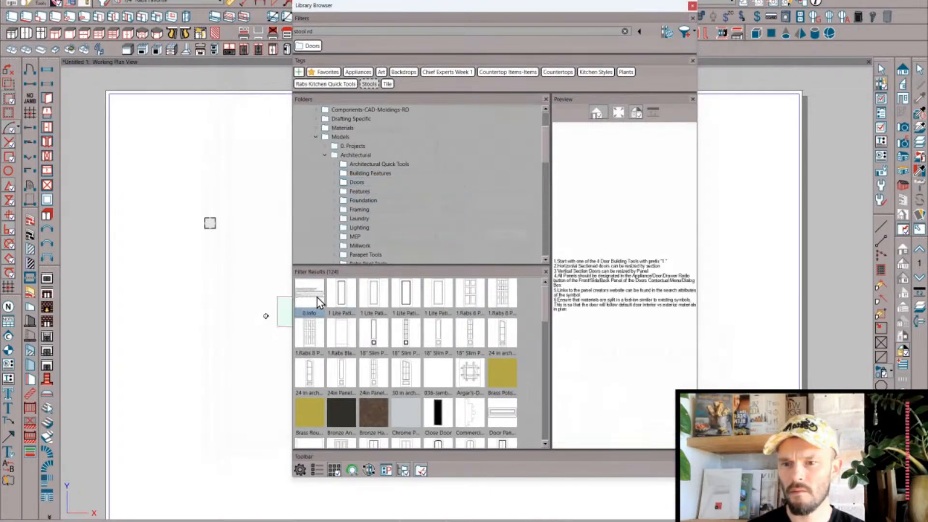
pyautogui.scroll(-10, 475, 367)
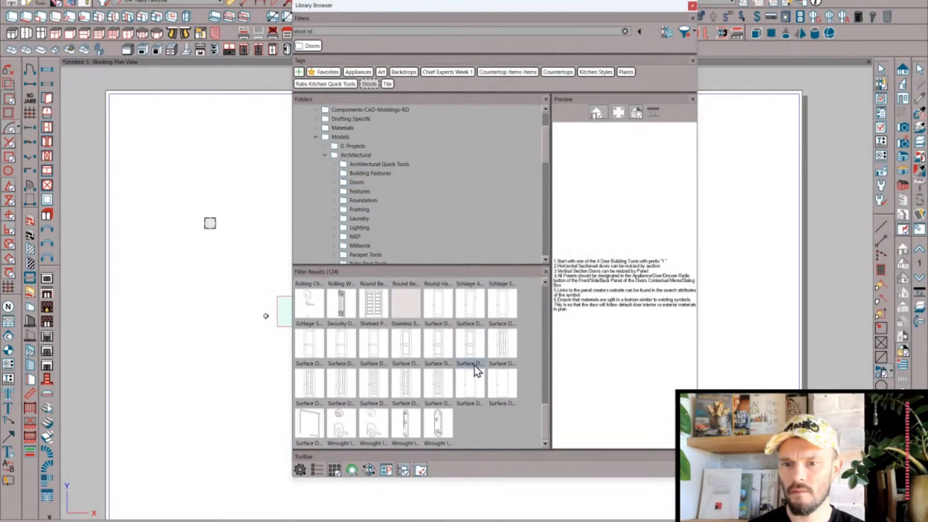
pyautogui.keyDown('shift'); pyautogui.click(438, 423); pyautogui.keyUp('shift')
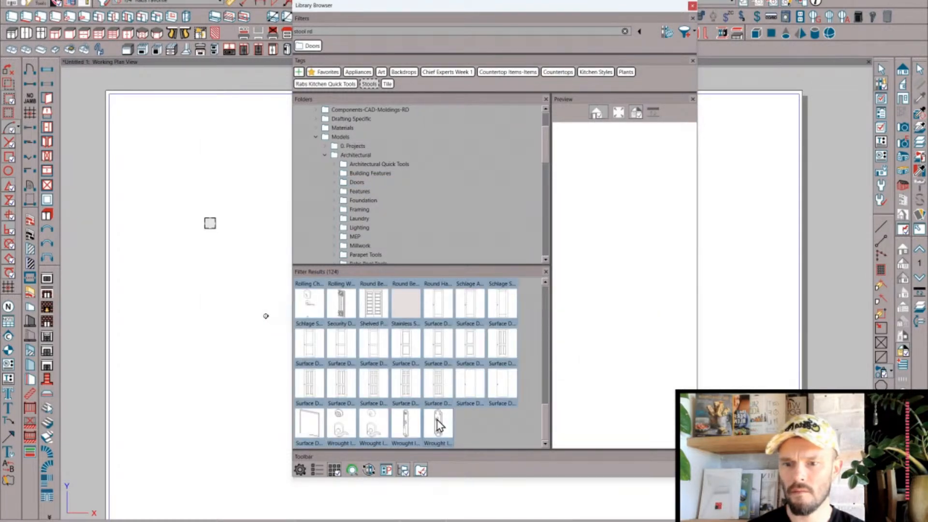
pyautogui.rightClick(437, 423)
pyautogui.click(463, 466)
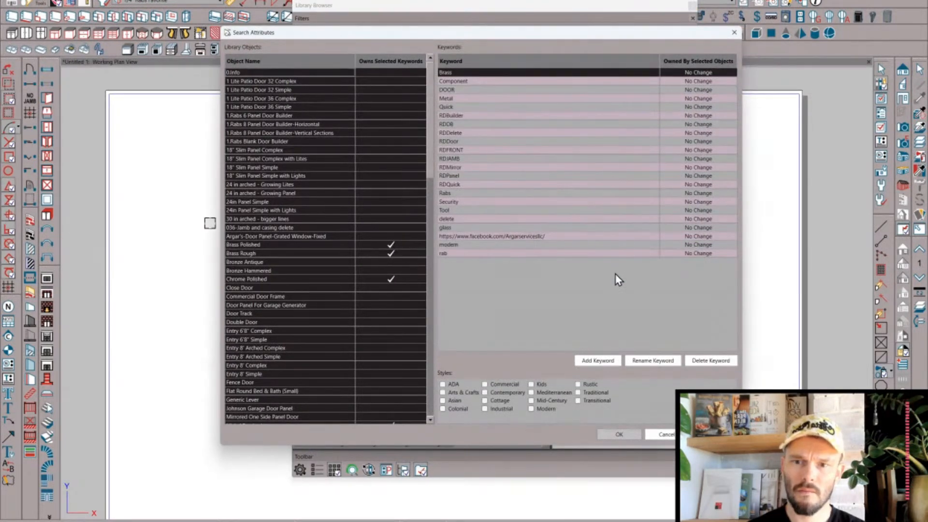
# - Assign the existing keywords DOOR and RDDoor to every item in the Doors folder
pyautogui.click(483, 89)
pyautogui.click(695, 92)
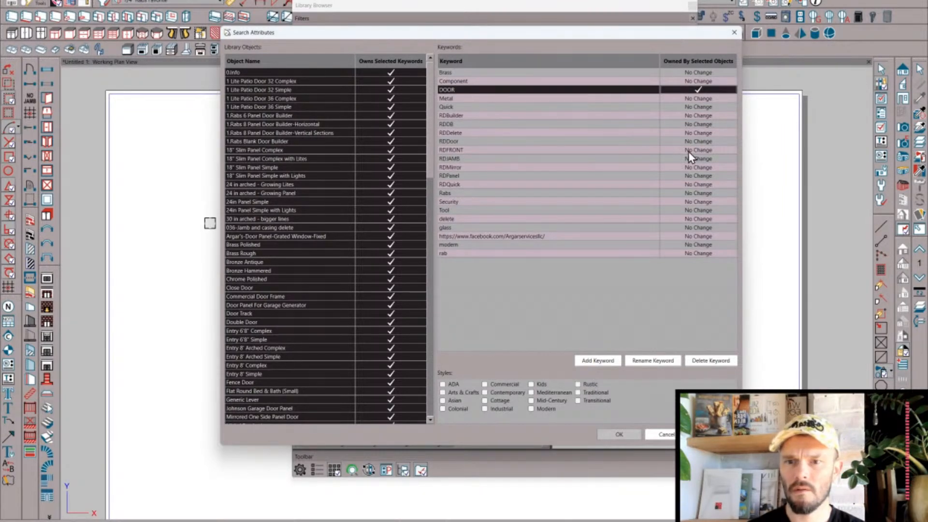
pyautogui.click(700, 142)
pyautogui.click(701, 141)
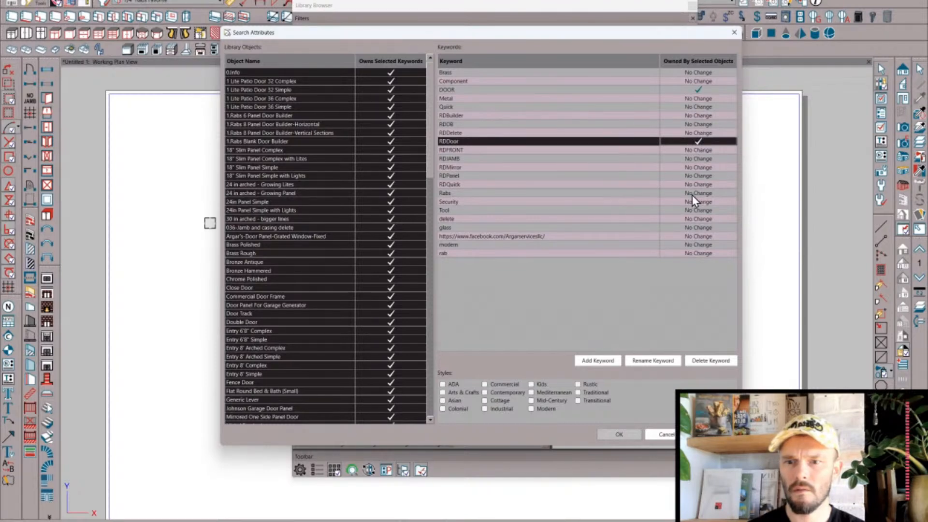
# - Delete the keyword Rabs from the door items and assign the keyword rab to all of them
pyautogui.click(645, 194)
pyautogui.click(703, 362)
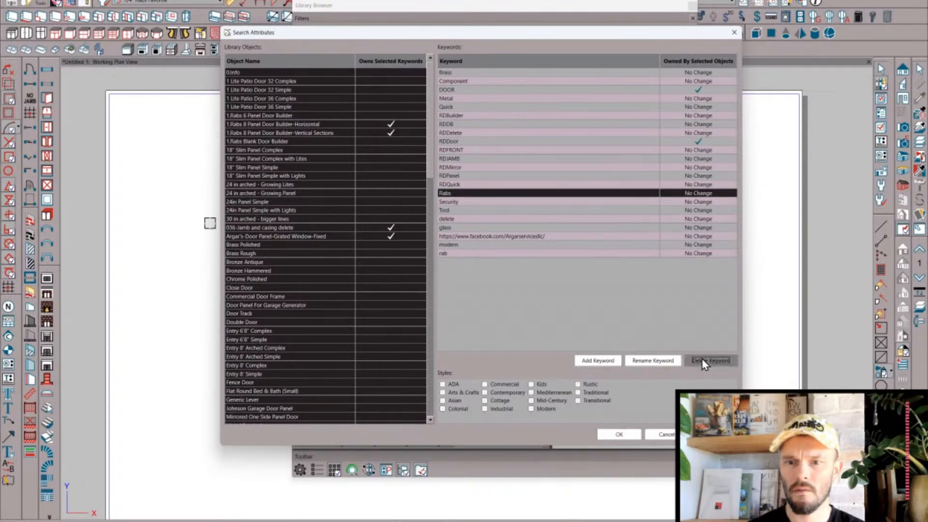
pyautogui.click(701, 245)
pyautogui.click(701, 245)
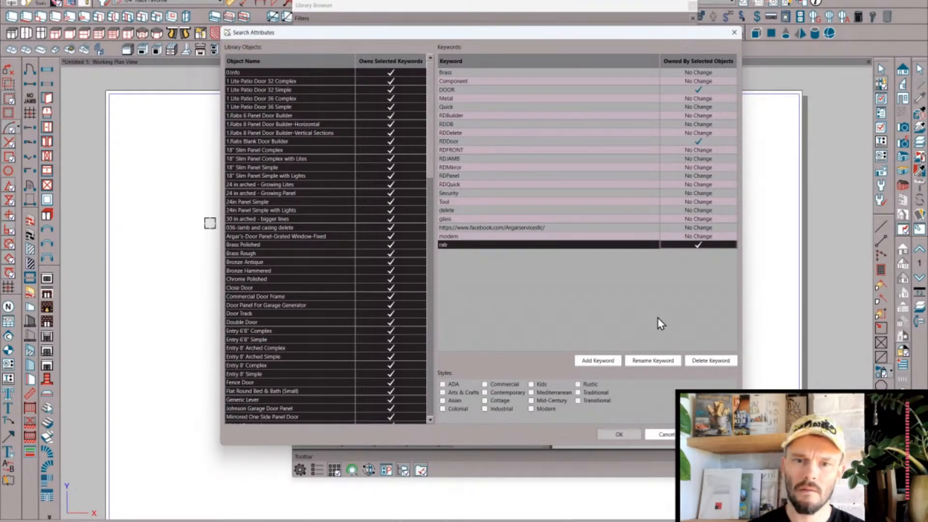
# - Check which door items own the delete keyword, and apply the keyword changes to the Doors folder
pyautogui.click(486, 211)
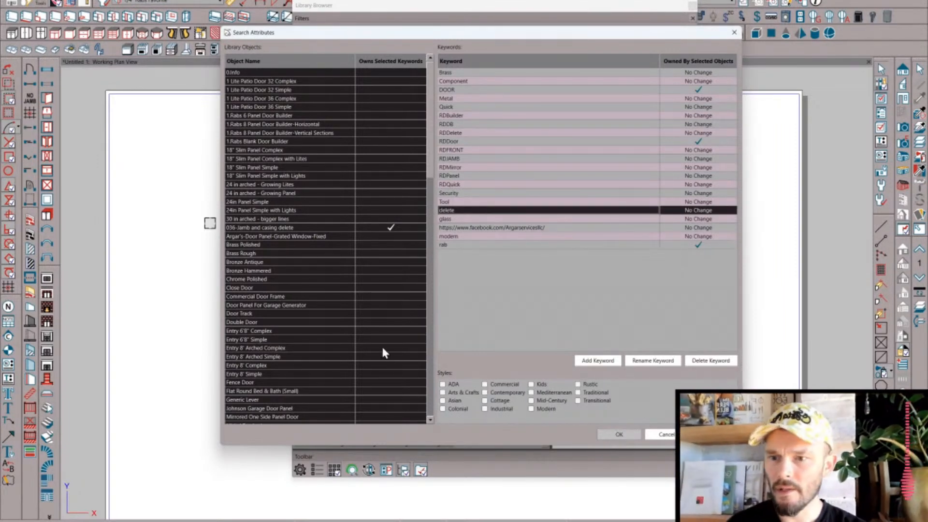
pyautogui.scroll(-20, 356, 222)
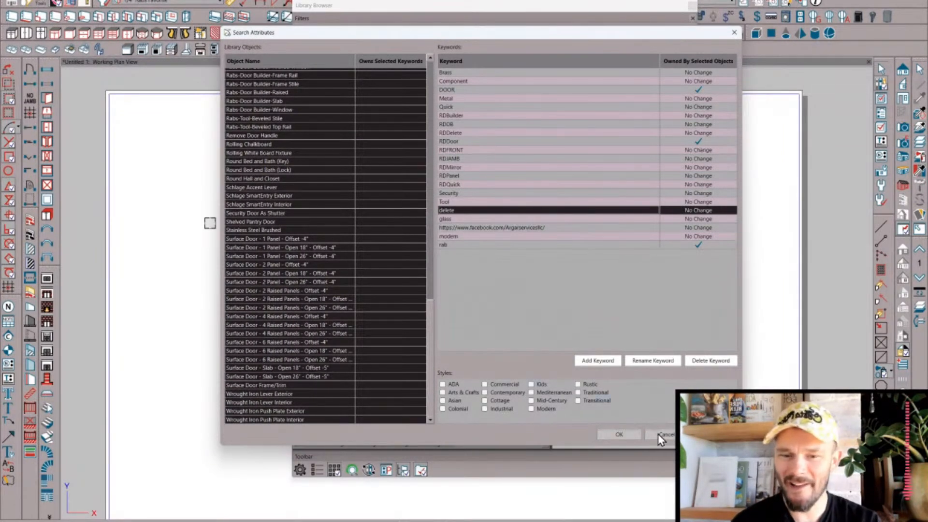
pyautogui.click(629, 434)
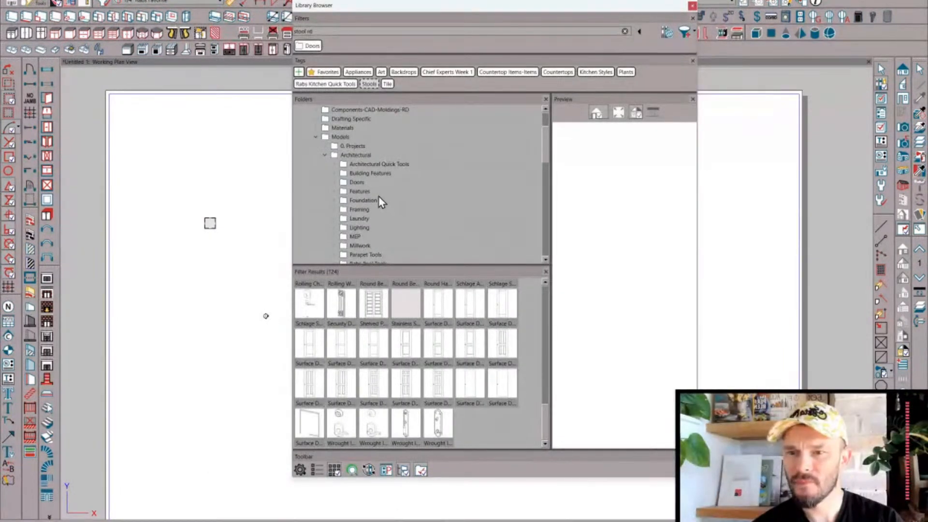
# - Preview the items in the Features folder and look through the contents of the Foundation folder
pyautogui.hotkey('ctrl', 'a')
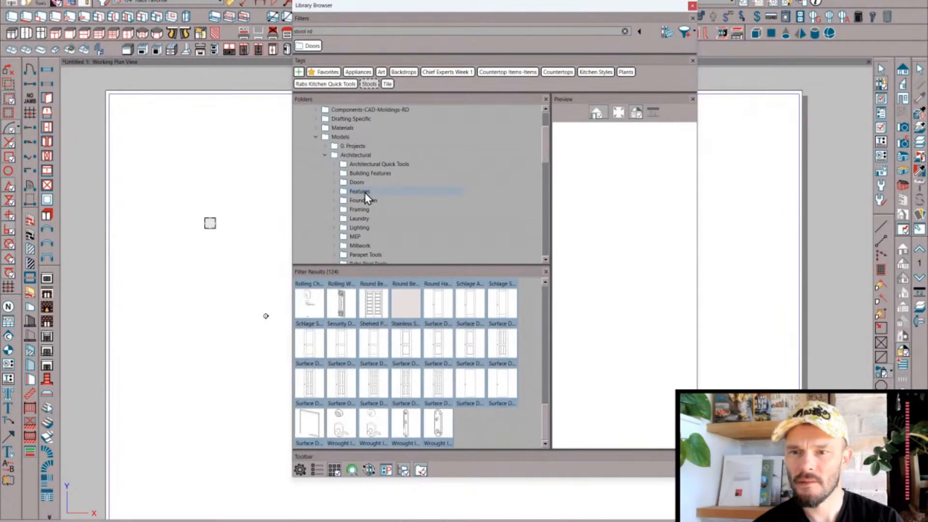
pyautogui.click(364, 193)
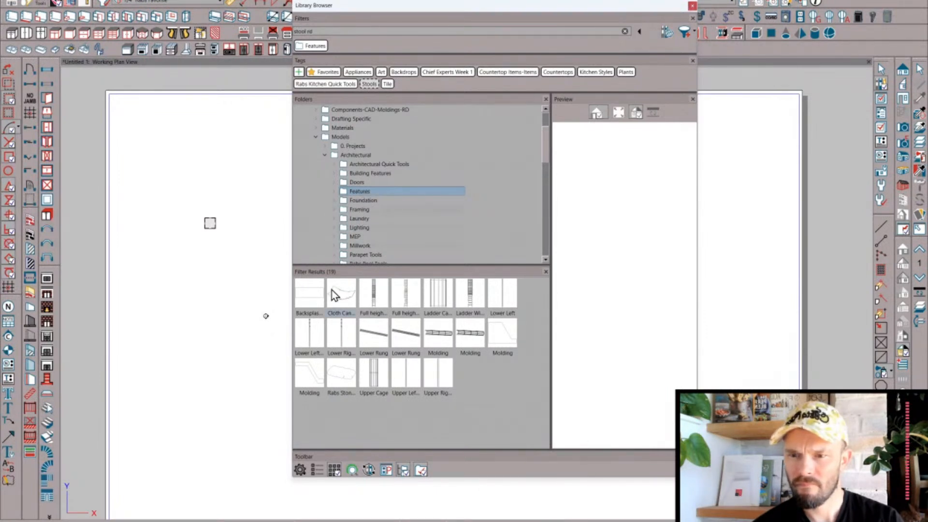
pyautogui.click(311, 301)
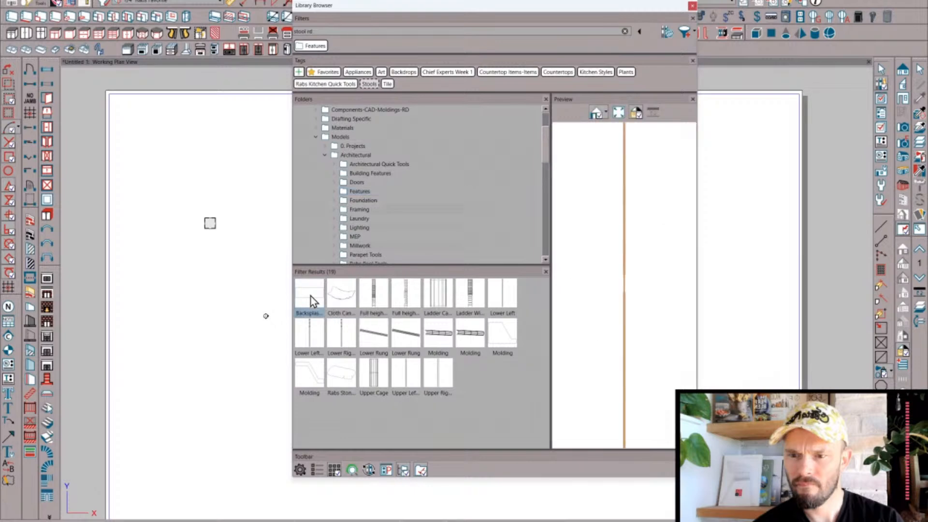
pyautogui.click(351, 296)
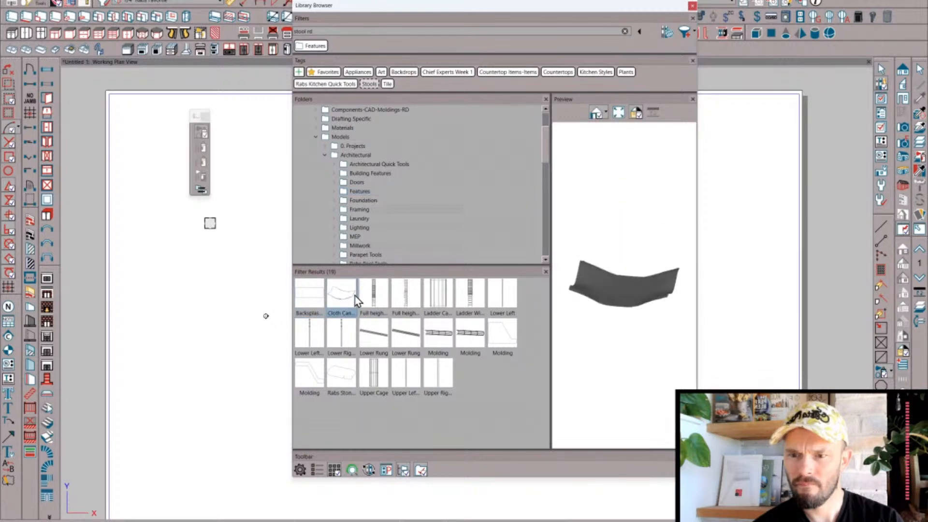
pyautogui.click(382, 296)
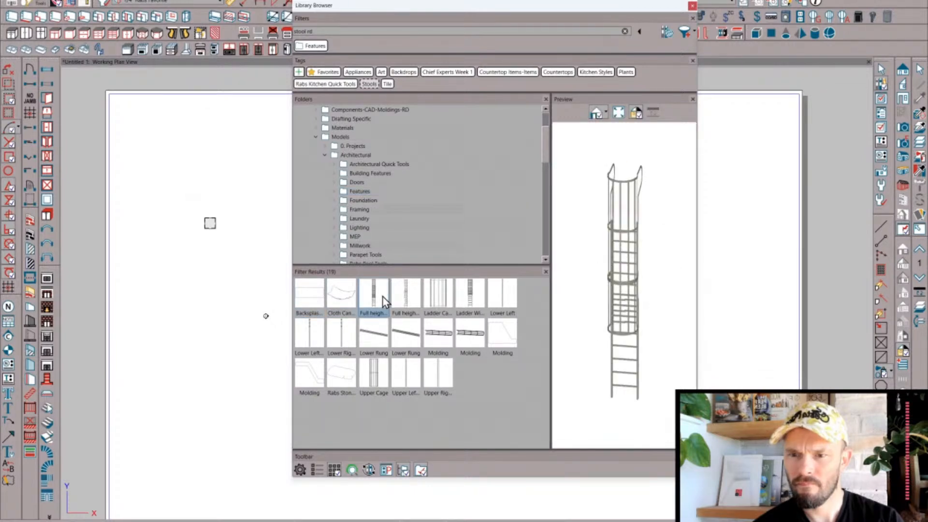
pyautogui.click(408, 295)
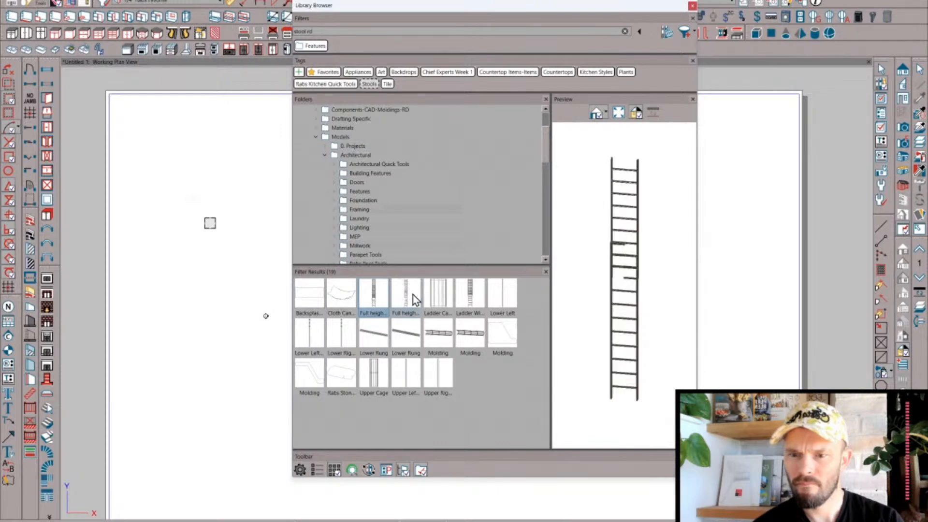
pyautogui.click(445, 294)
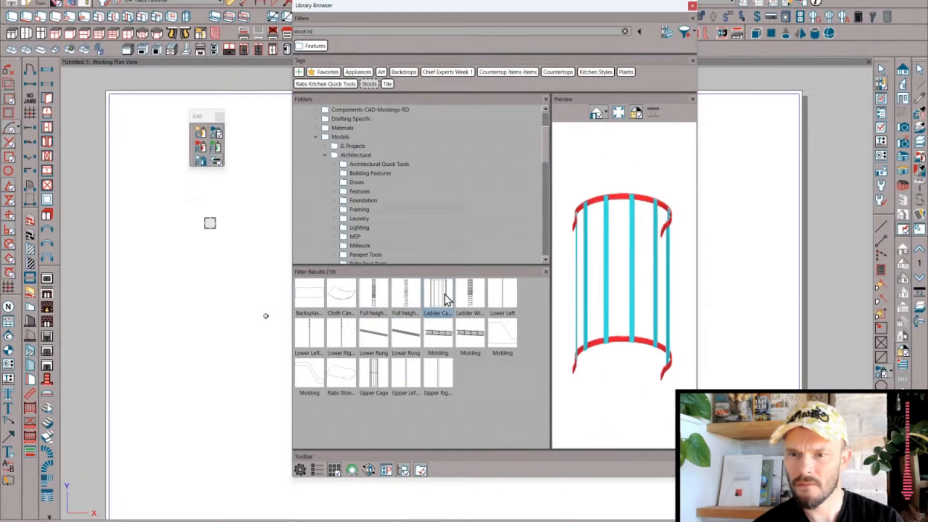
pyautogui.click(505, 302)
pyautogui.click(502, 331)
pyautogui.click(471, 328)
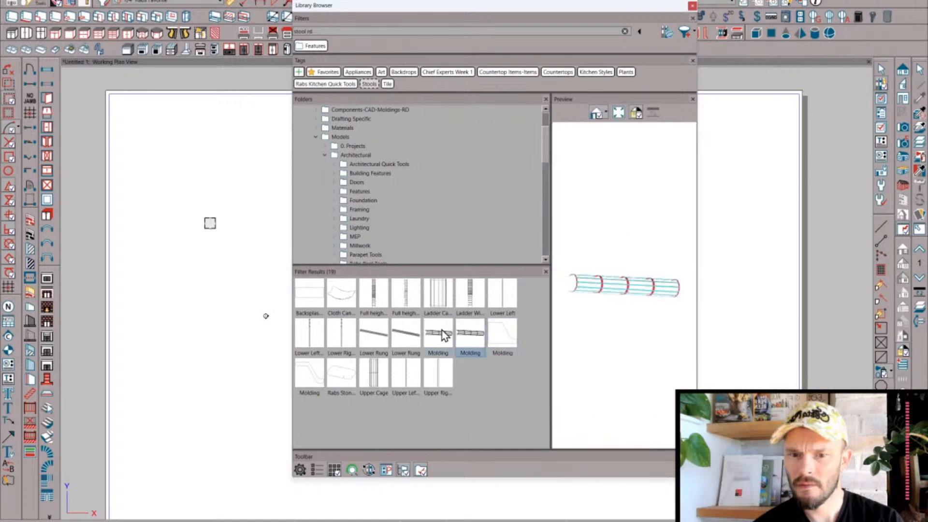
pyautogui.click(350, 334)
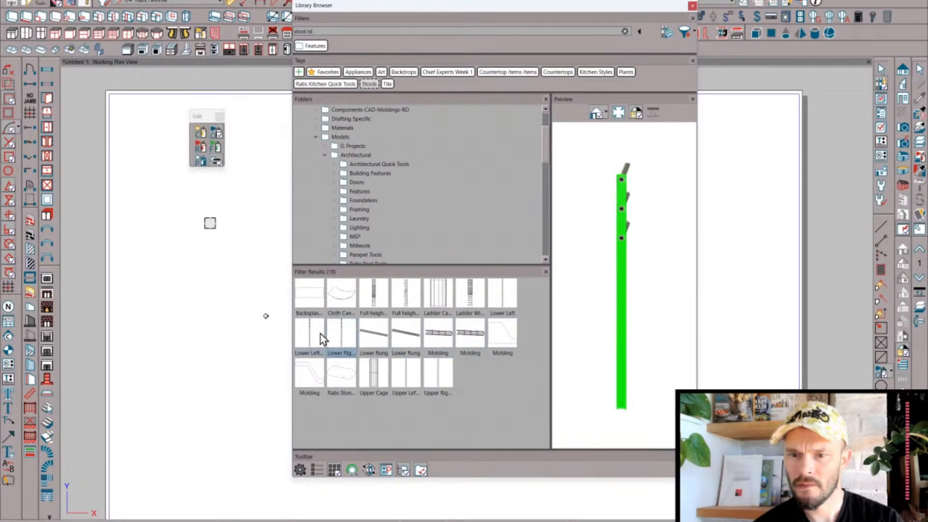
pyautogui.click(362, 202)
pyautogui.click(315, 306)
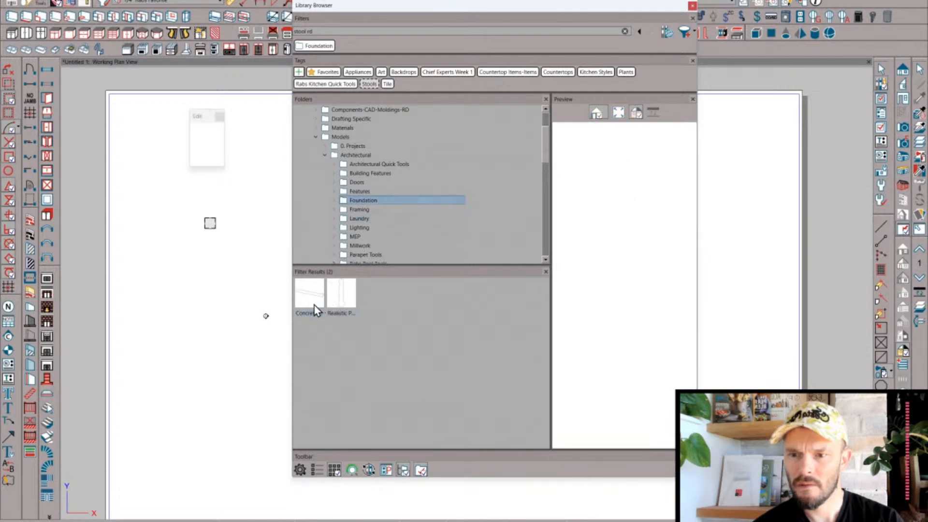
# - Delete the keywords Natural and Teak from the Steal I-Column, Rabs Wood Column and Post with Footing and Through Bolt in the Framing folder
pyautogui.click(358, 211)
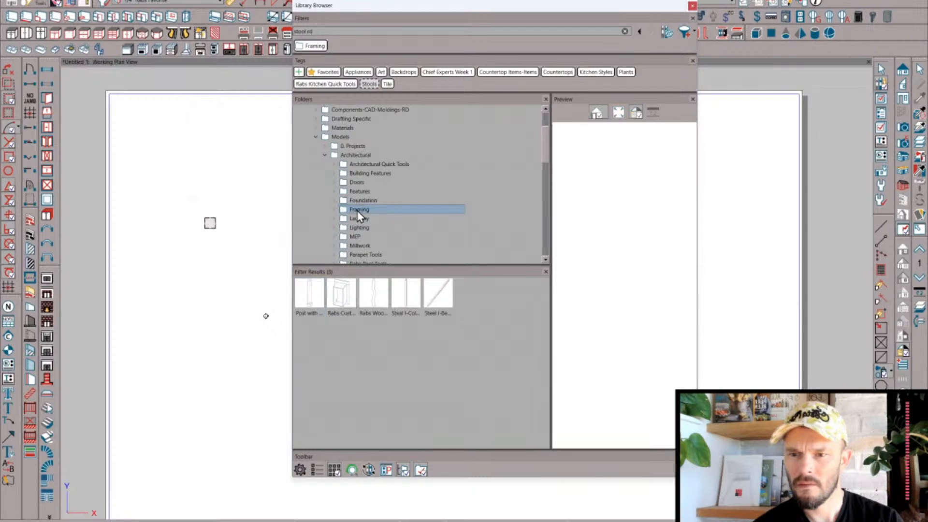
pyautogui.click(334, 299)
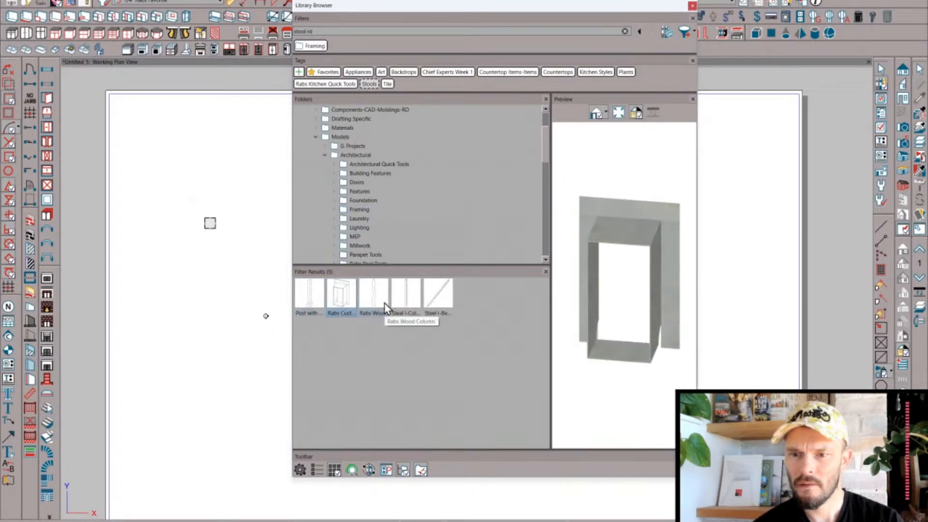
pyautogui.click(395, 295)
pyautogui.keyDown('ctrl'); pyautogui.click(369, 298); pyautogui.keyUp('ctrl')
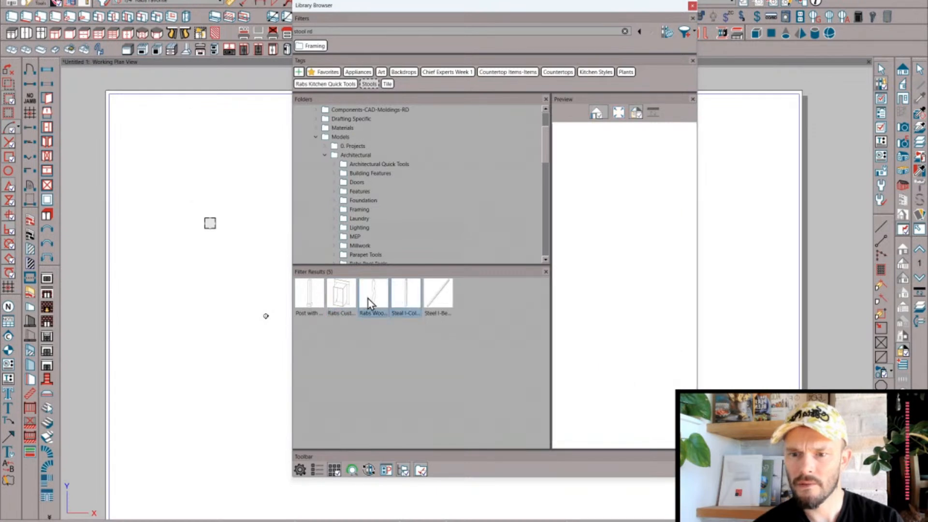
pyautogui.keyDown('ctrl'); pyautogui.click(307, 294); pyautogui.keyUp('ctrl')
pyautogui.rightClick(307, 293)
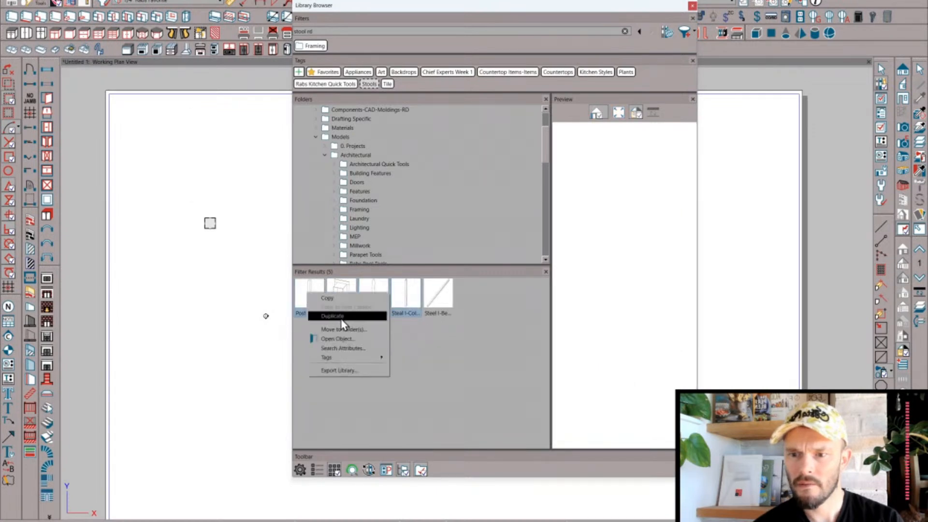
pyautogui.click(356, 348)
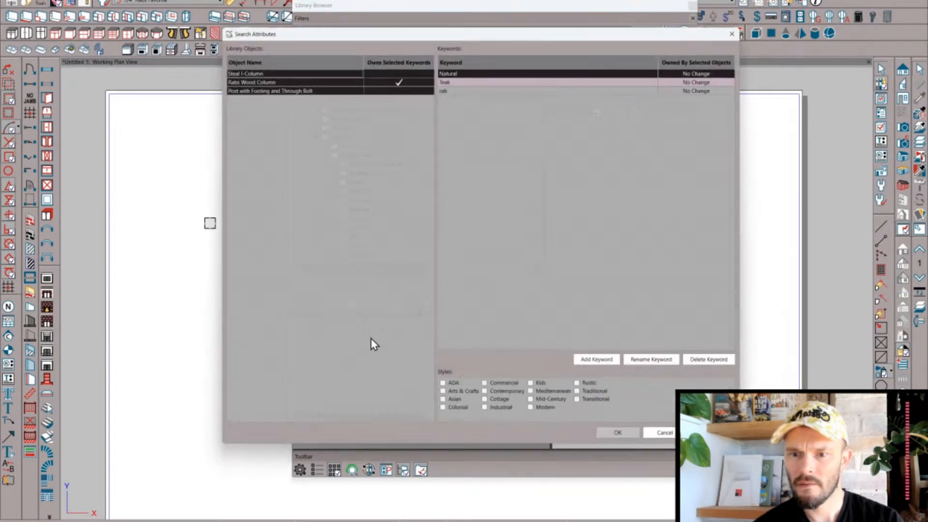
pyautogui.click(710, 362)
pyautogui.click(708, 360)
# - Add the keywords Post and Framing to the Steal I-Column, Rabs Wood Column and Post with Footing and Through Bolt
pyautogui.click(603, 362)
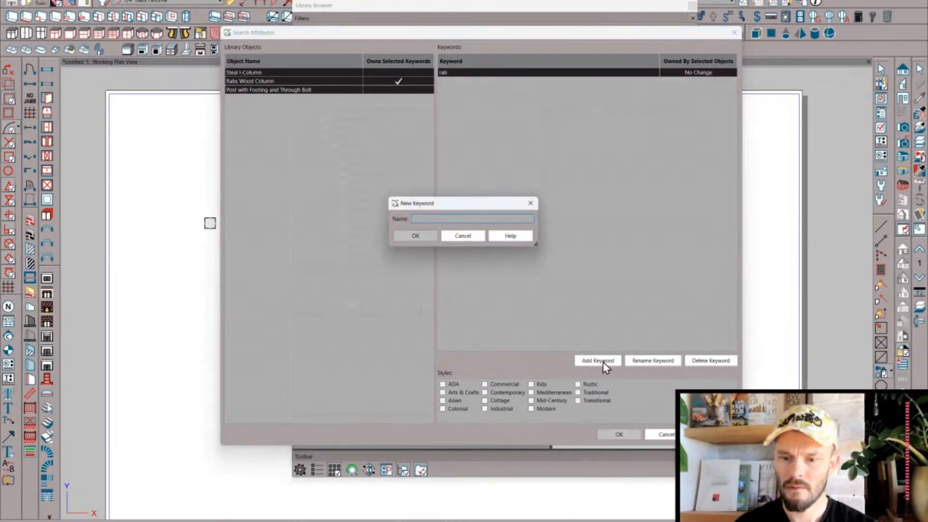
pyautogui.write('Post')
pyautogui.press('Return')
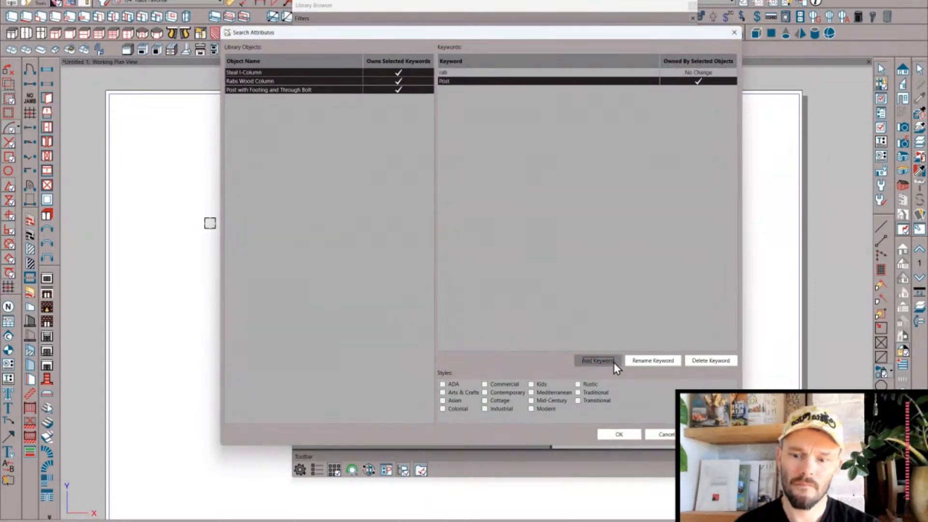
pyautogui.click(603, 360)
pyautogui.write('Framing')
pyautogui.press('Return')
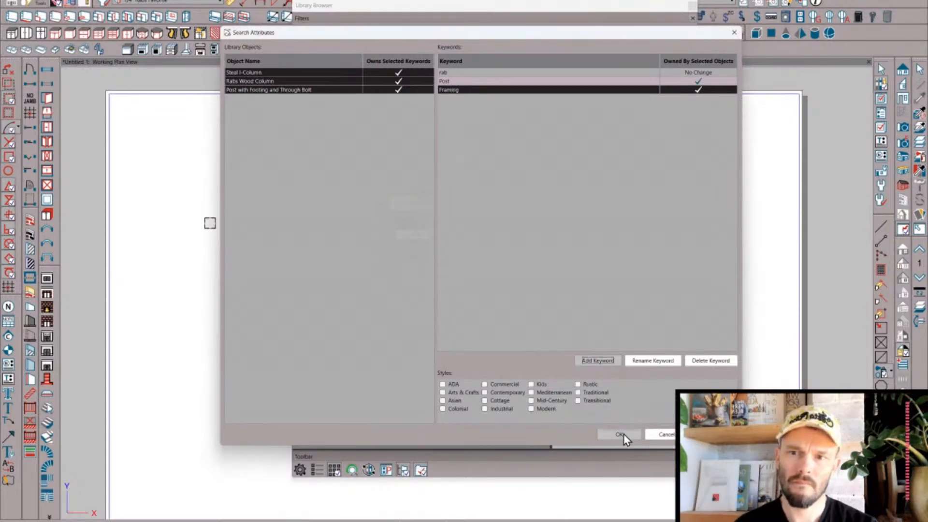
# - Add the keywords Column and RDPost to the same three framing items and apply the keyword changes
pyautogui.click(599, 361)
pyautogui.write('Column')
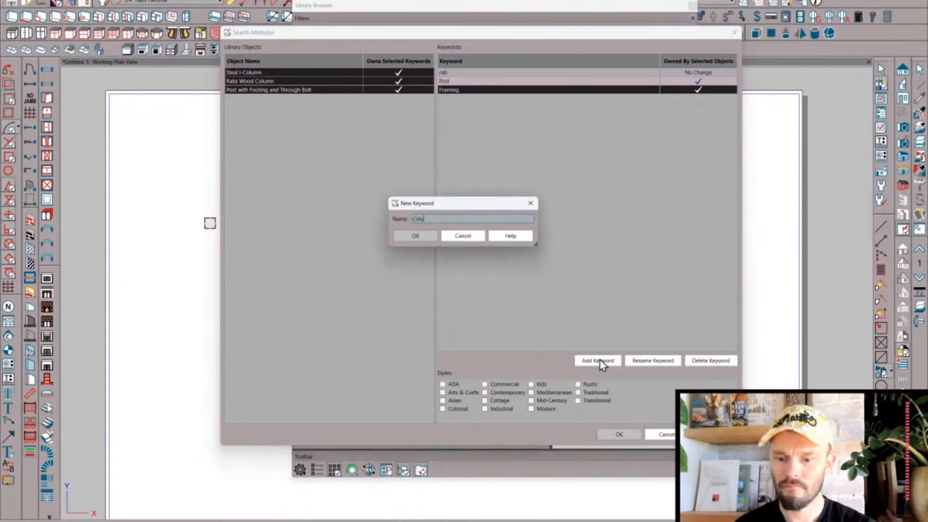
pyautogui.press('Return')
pyautogui.click(599, 360)
pyautogui.write('RDPost')
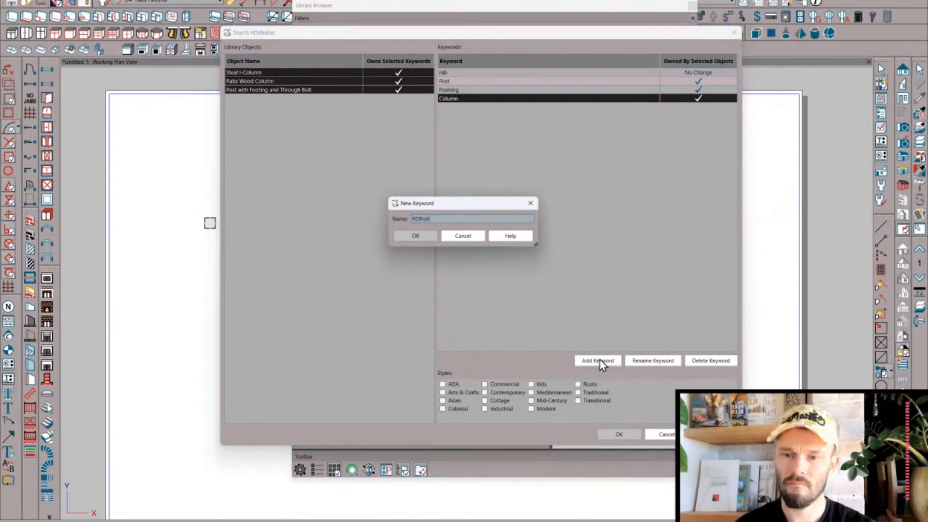
pyautogui.press('Return')
pyautogui.click(628, 433)
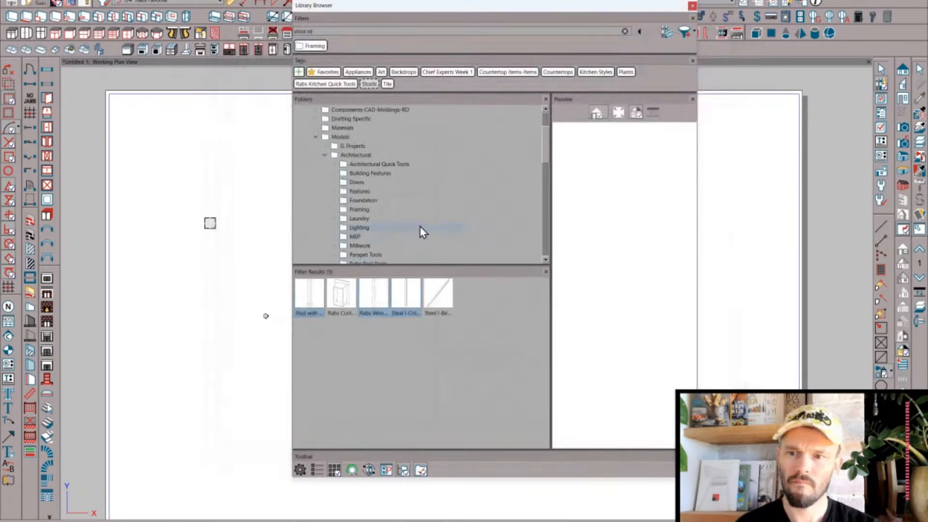
# - Move the Rabs Custom Beam Flange from the Framing folder to the 3D HARDWARE folder under Drafting Specific/Details
pyautogui.click(333, 296)
pyautogui.rightClick(333, 296)
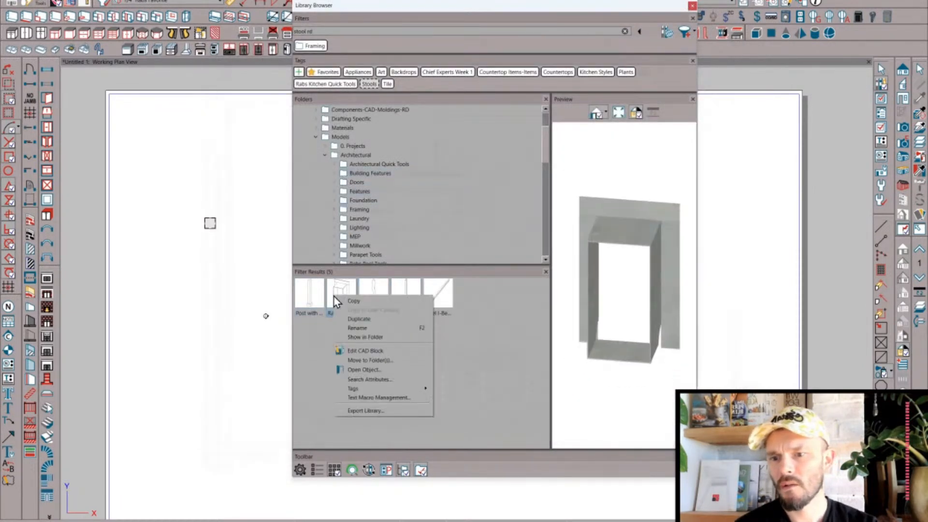
pyautogui.click(378, 361)
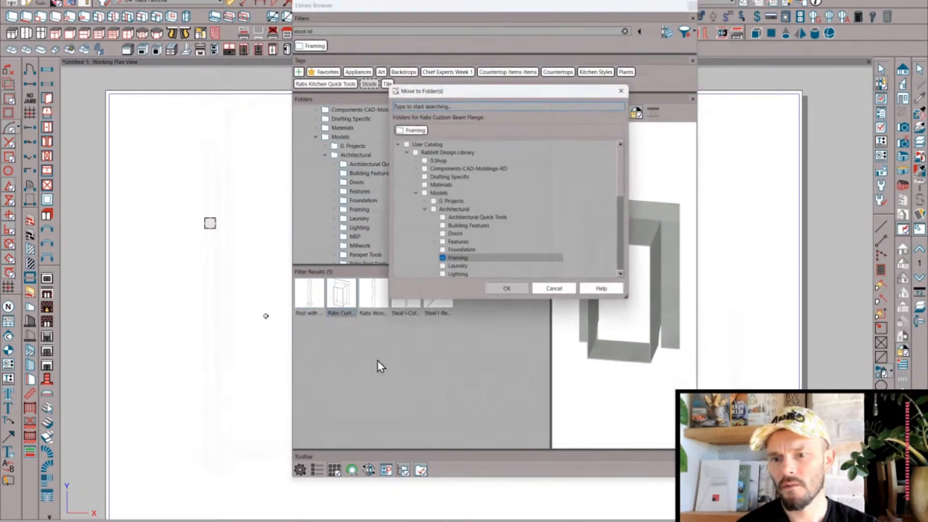
pyautogui.write('hardware')
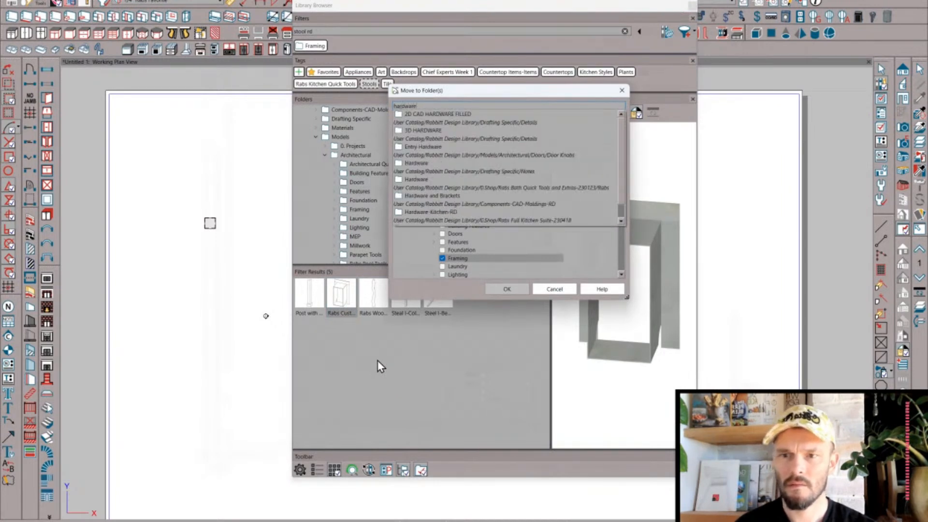
pyautogui.click(420, 131)
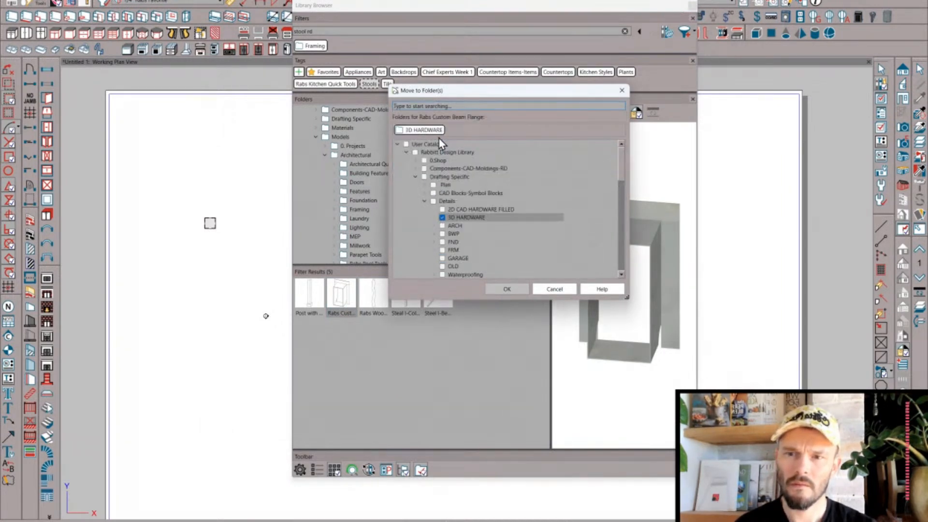
pyautogui.click(506, 289)
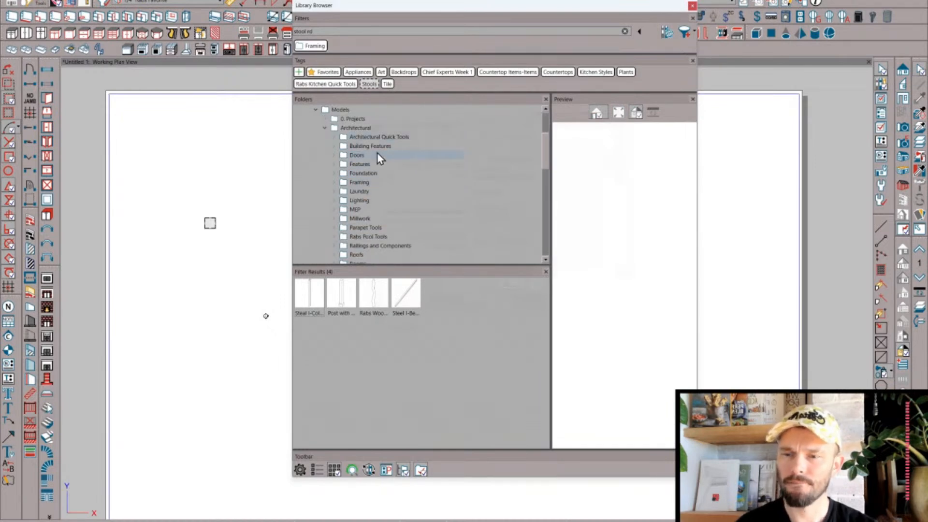
# - Delete the keywords Centerpiece and Greenery from all items in the Laundry folder
pyautogui.click(364, 137)
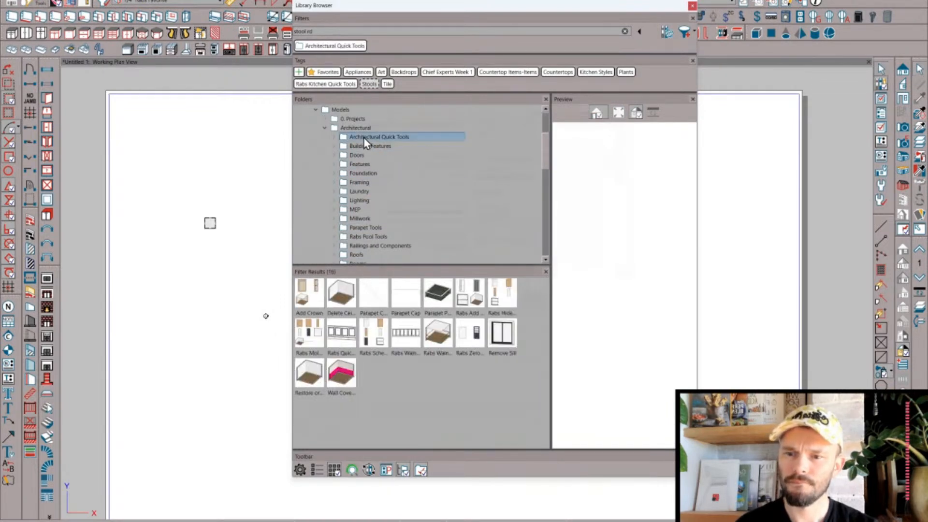
pyautogui.click(367, 183)
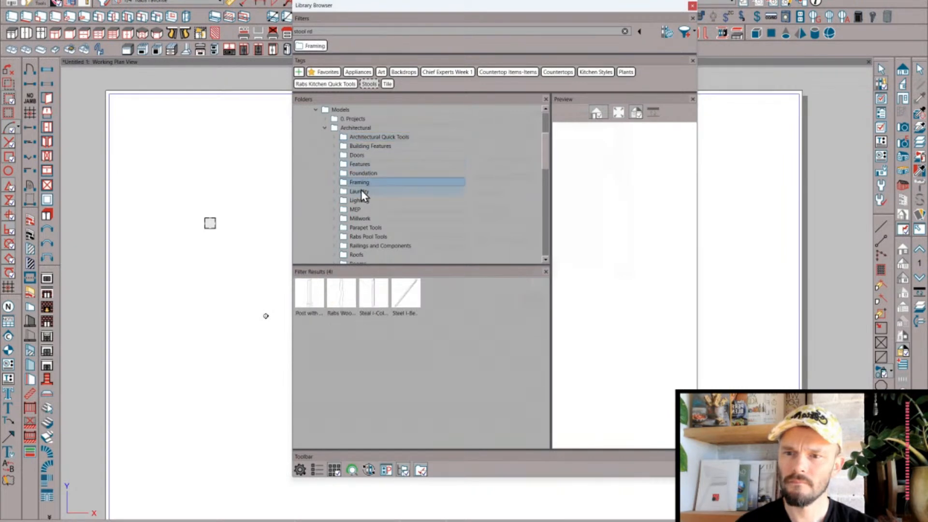
pyautogui.click(361, 191)
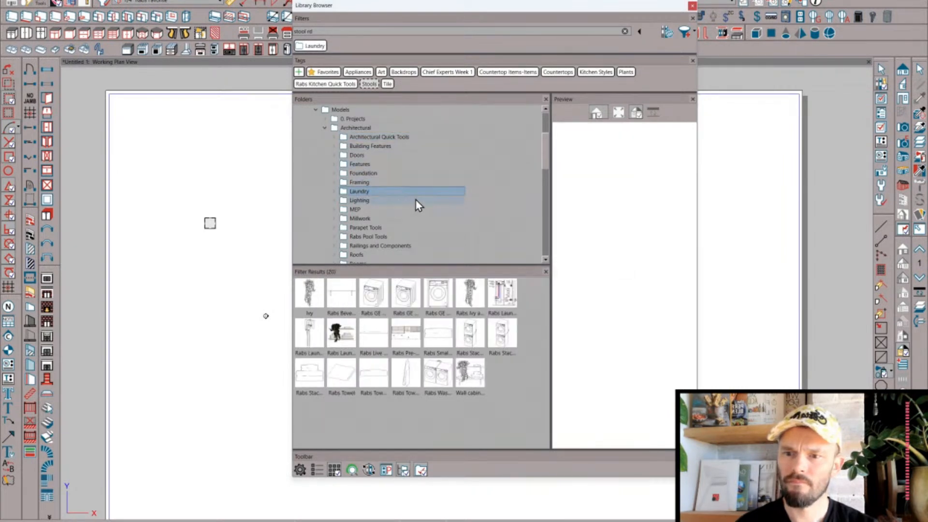
pyautogui.click(319, 303)
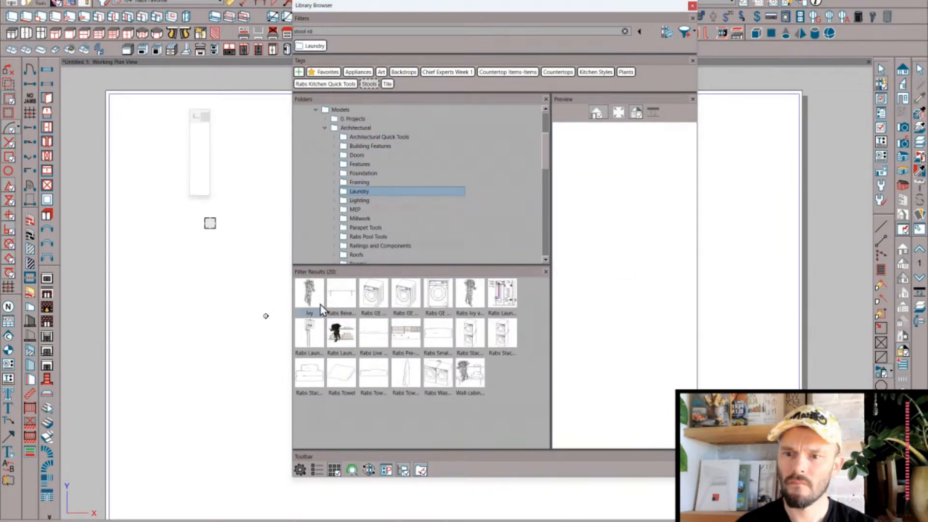
pyautogui.keyDown('shift'); pyautogui.click(469, 379); pyautogui.keyUp('shift')
pyautogui.rightClick(472, 381)
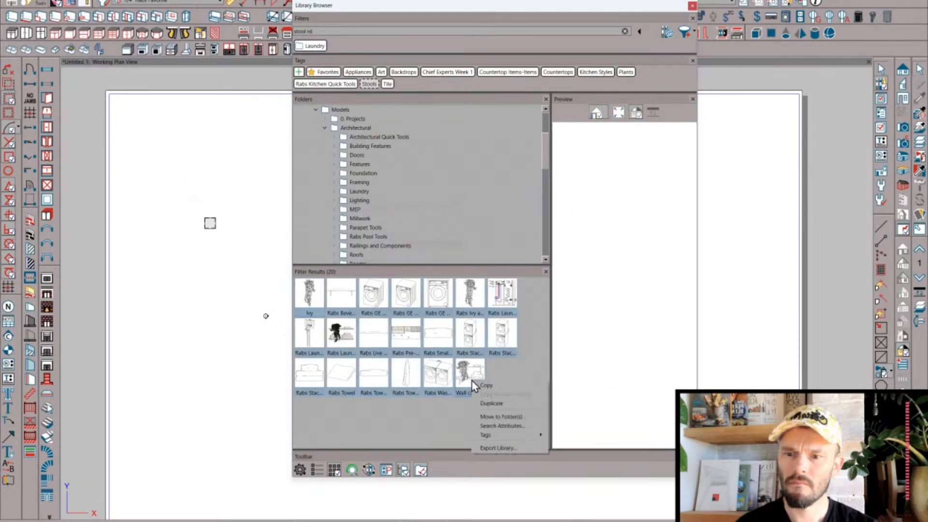
pyautogui.click(506, 426)
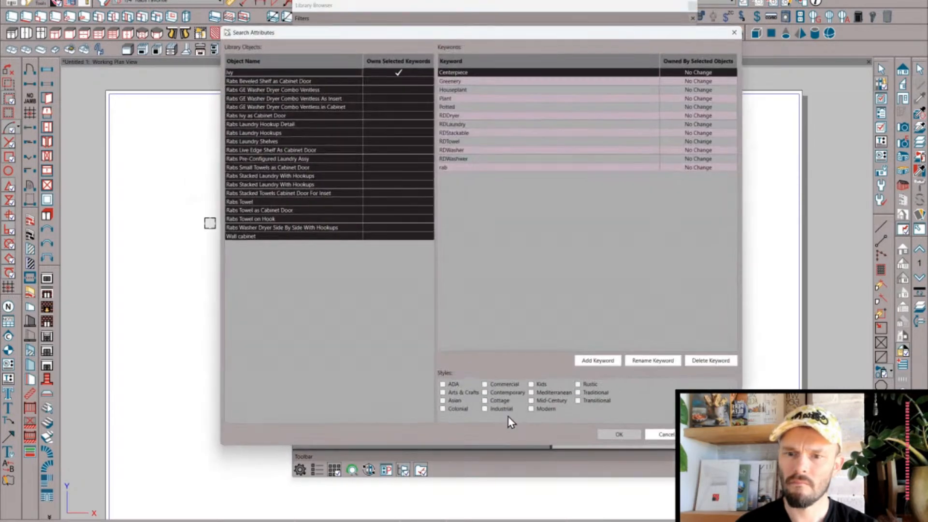
pyautogui.click(697, 361)
pyautogui.click(698, 361)
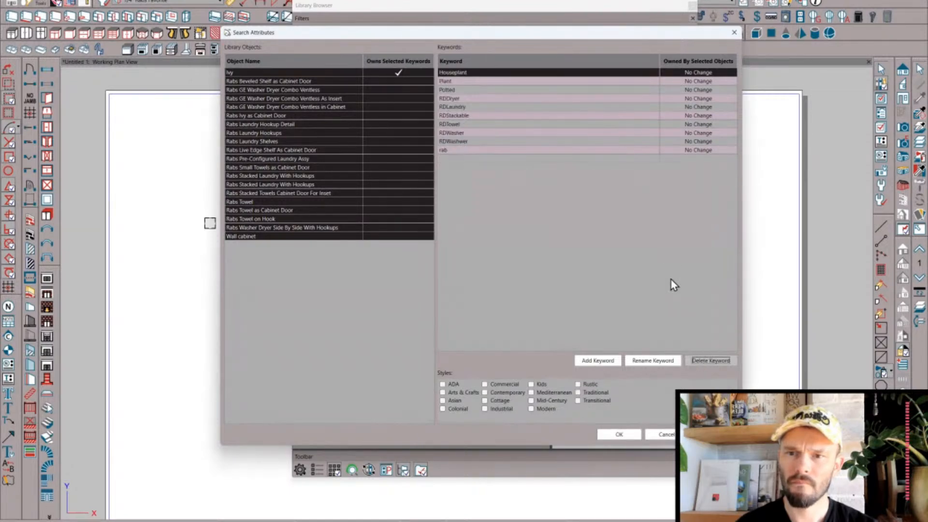
# - Assign the keywords RDLaundry and rab to all Laundry items and apply the changes
pyautogui.click(599, 100)
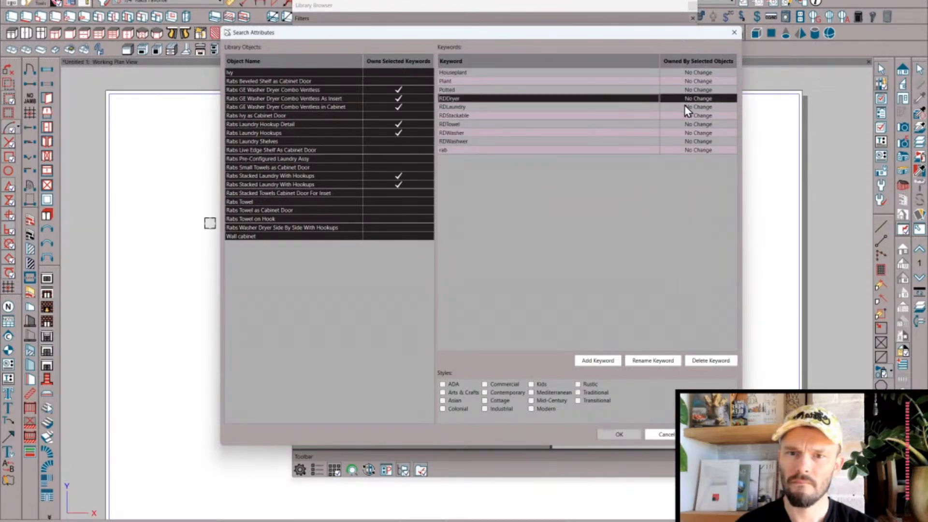
pyautogui.click(686, 105)
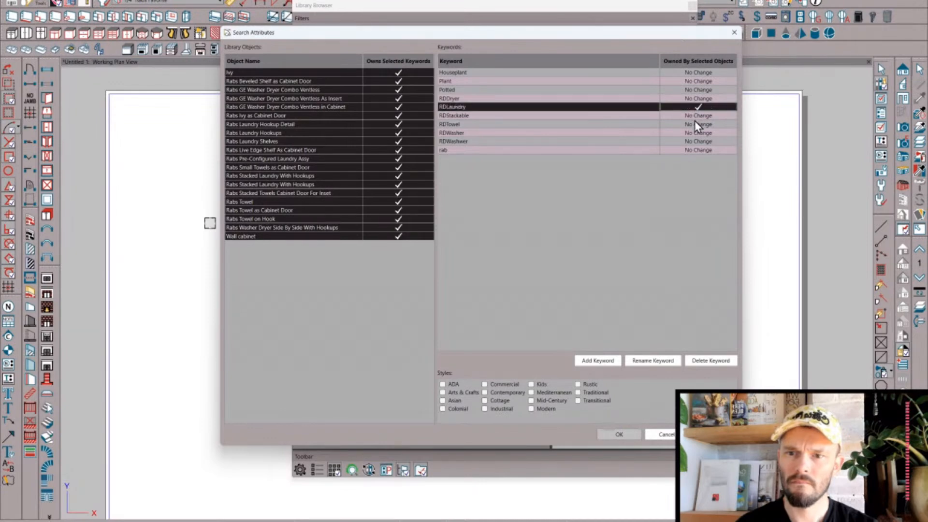
pyautogui.click(697, 150)
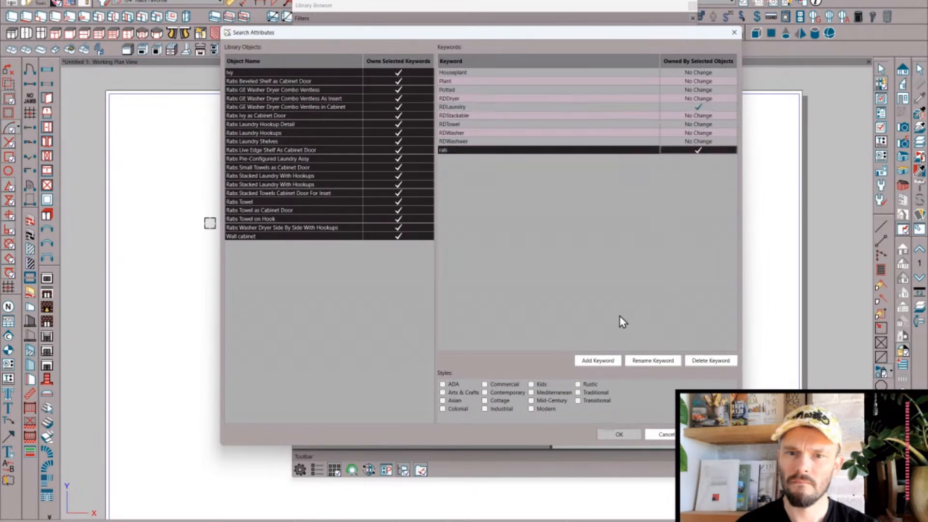
pyautogui.click(617, 434)
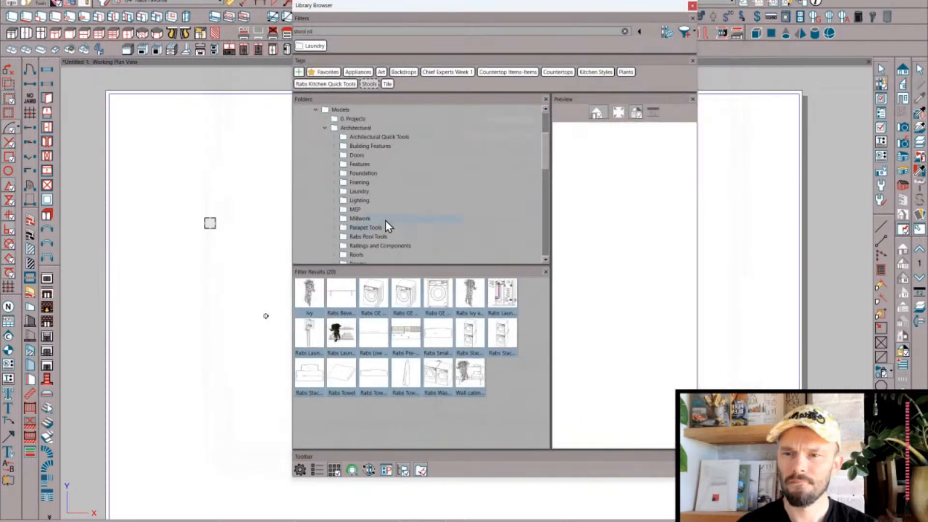
# - Review the search attributes of all Laundry items, and show the contents of the Lighting folder
pyautogui.rightClick(457, 381)
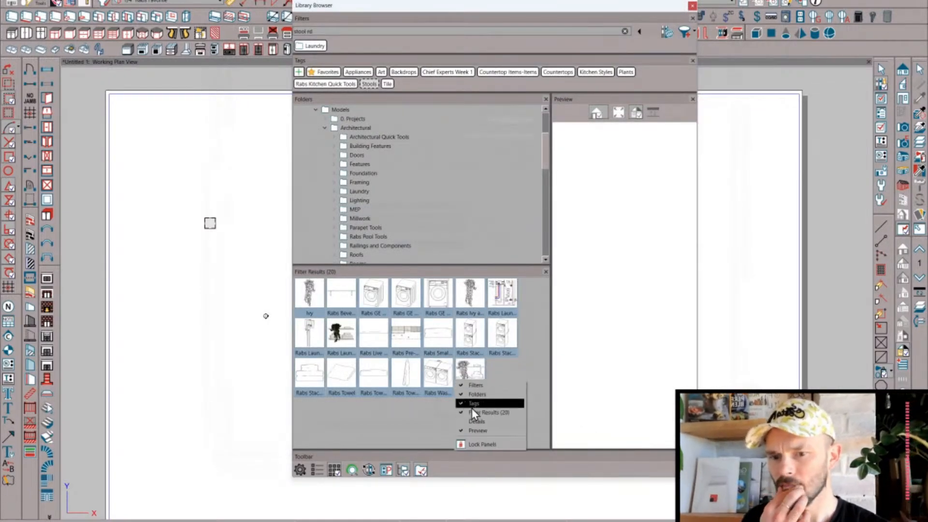
pyautogui.rightClick(437, 381)
pyautogui.rightClick(437, 381)
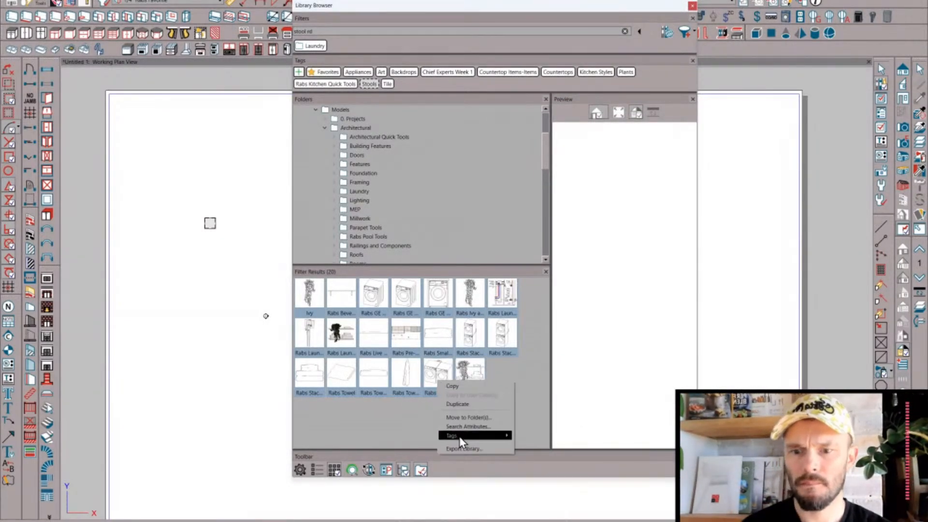
pyautogui.click(481, 429)
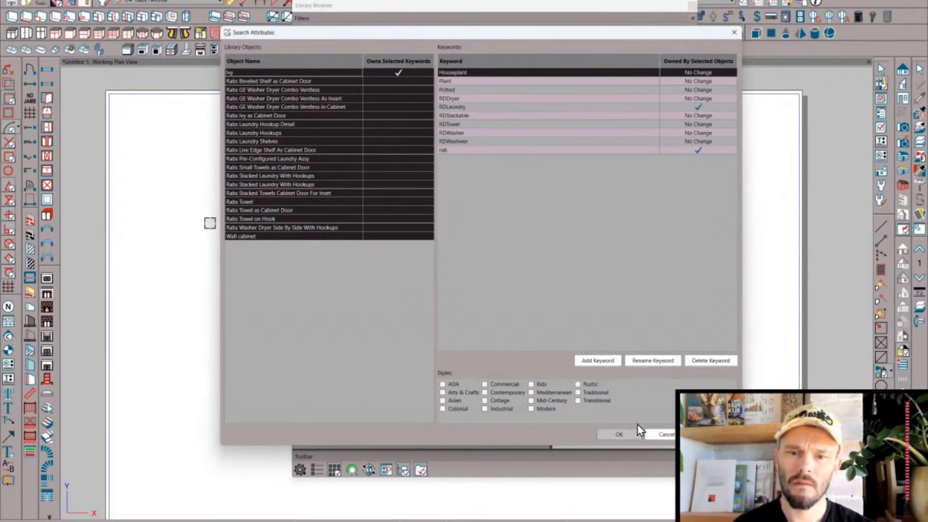
pyautogui.click(625, 434)
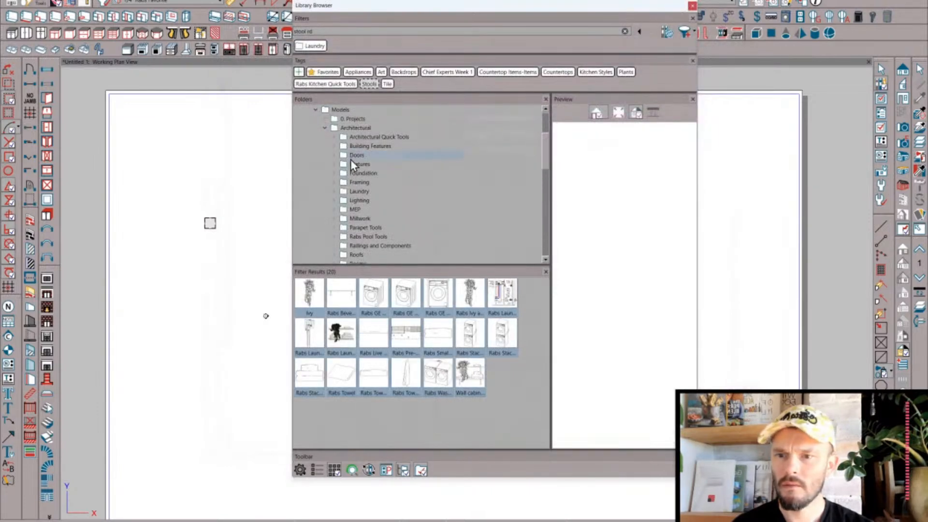
pyautogui.scroll(-1, 372, 222)
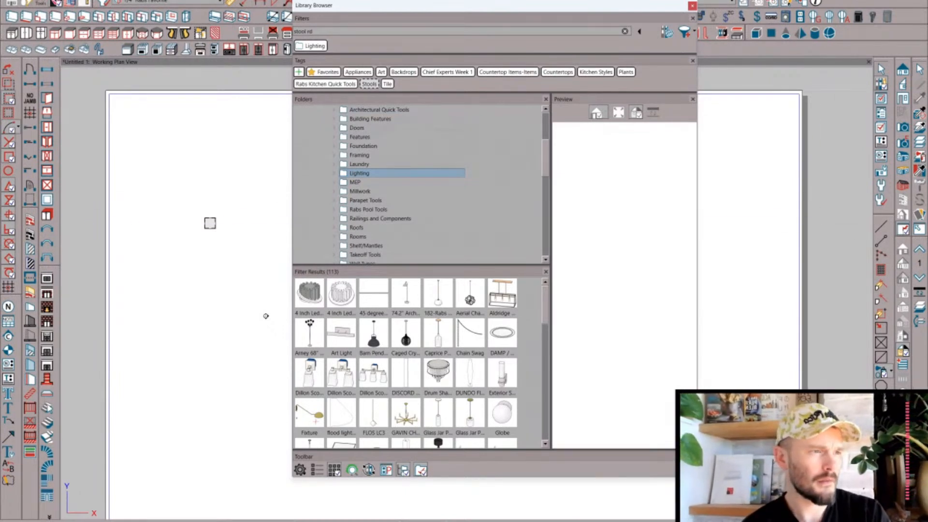
pyautogui.click(265, 316)
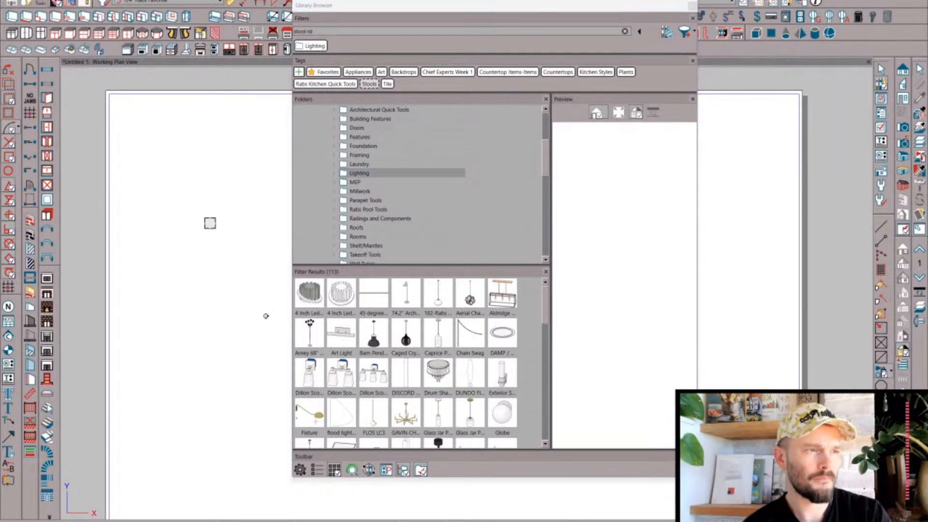